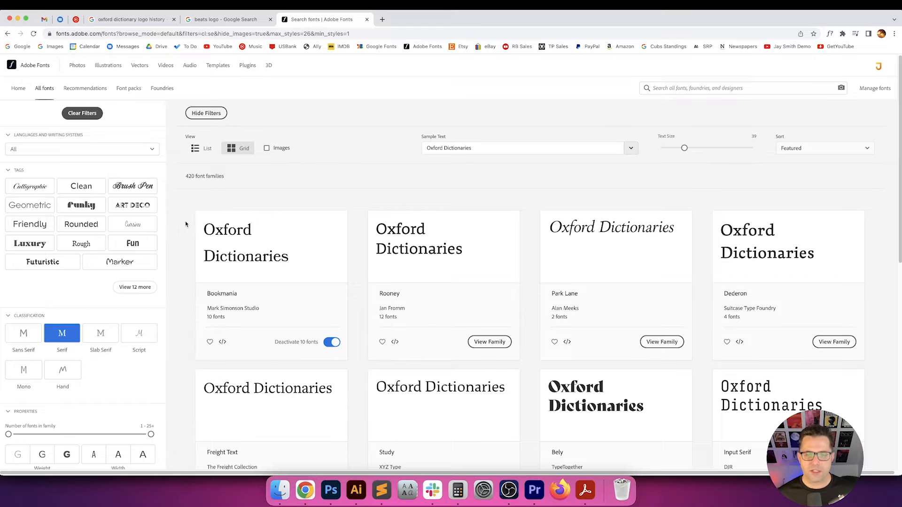
Find the Vendetta family on the second page of serif results and activate its 5 fonts
{"action": "scroll", "coordinate": [186, 221], "scroll_direction": "down", "scroll_amount": 5}
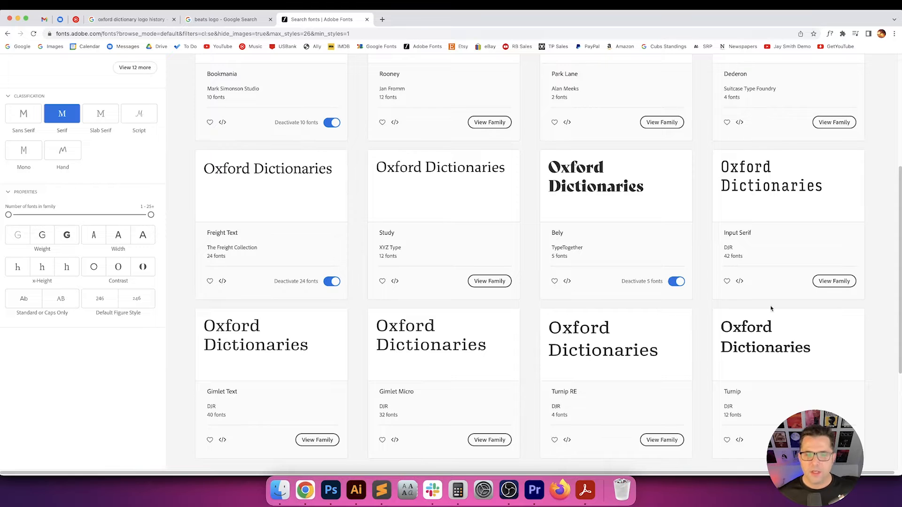
{"action": "scroll", "coordinate": [900, 332], "scroll_direction": "down", "scroll_amount": 1}
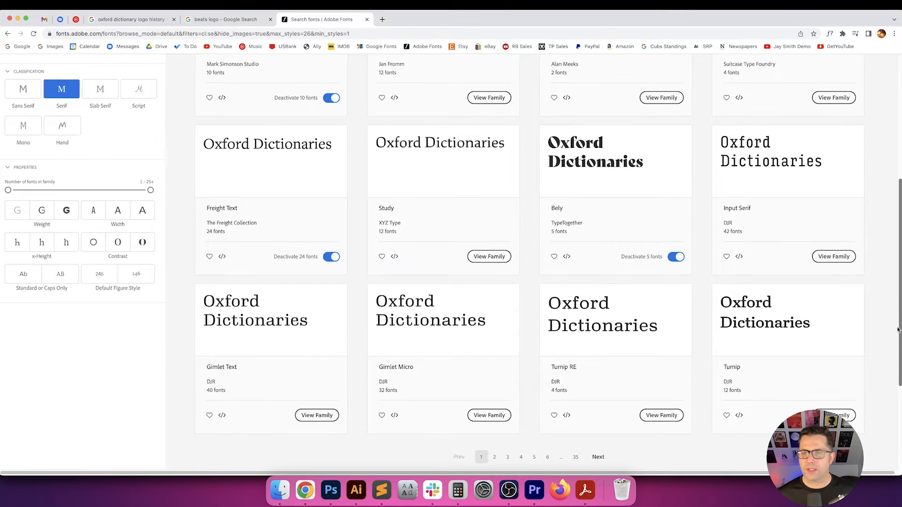
{"action": "scroll", "coordinate": [888, 328], "scroll_direction": "down", "scroll_amount": 1}
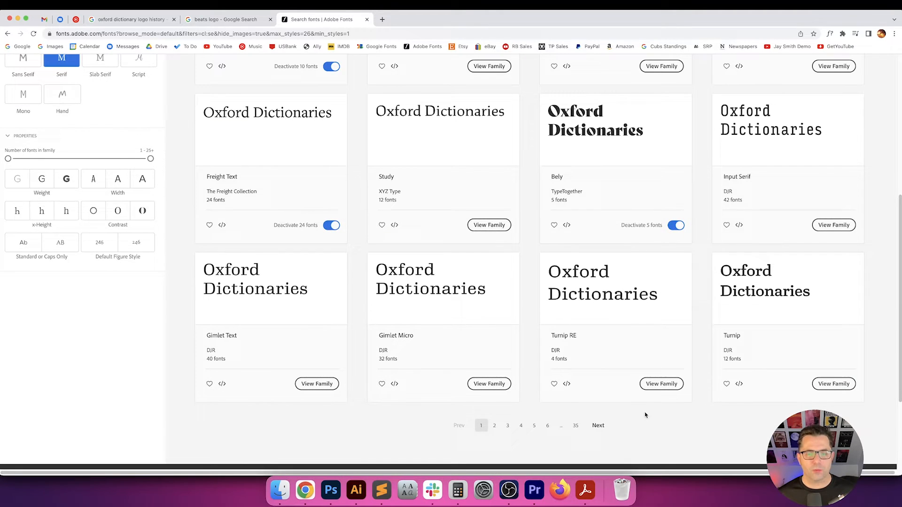
{"action": "left_click", "coordinate": [599, 426]}
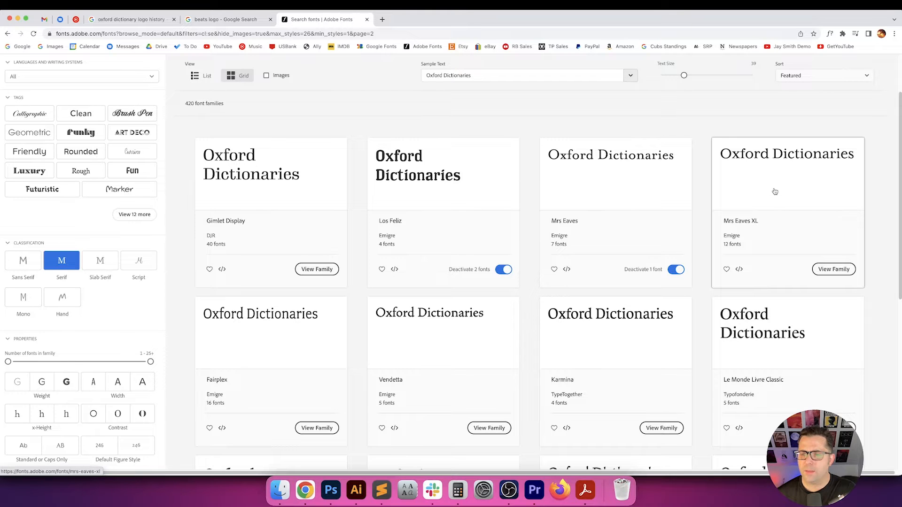
{"action": "key", "text": "F11"}
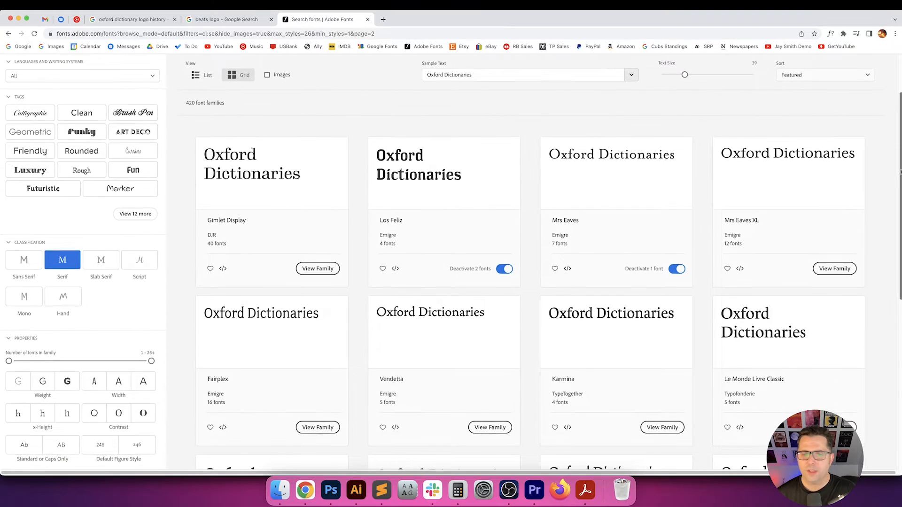
{"action": "scroll", "coordinate": [896, 209], "scroll_direction": "down", "scroll_amount": 3}
{"action": "scroll", "coordinate": [896, 209], "scroll_direction": "down", "scroll_amount": 2}
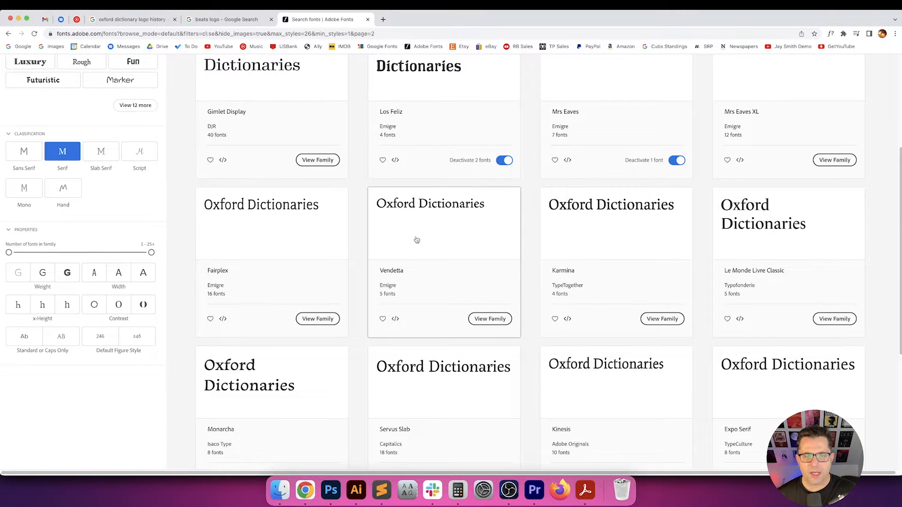
{"action": "scroll", "coordinate": [435, 204], "scroll_direction": "down", "scroll_amount": 3}
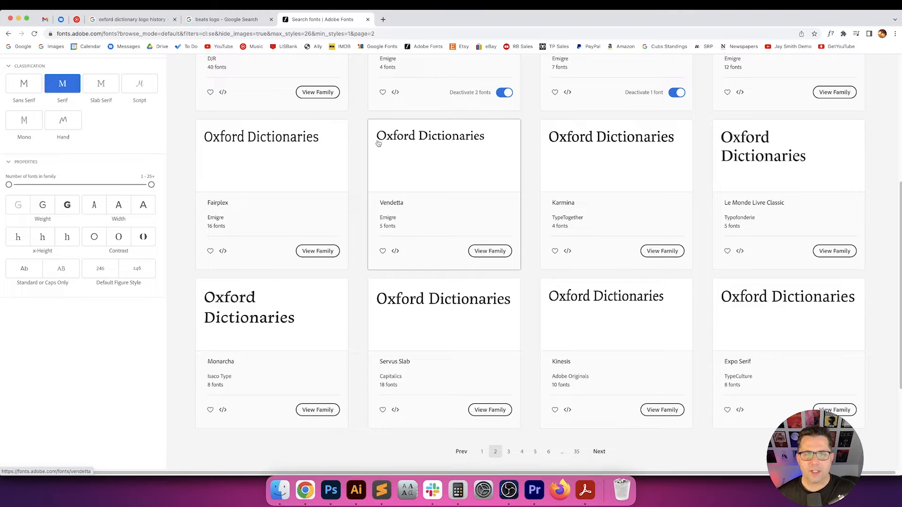
{"action": "left_click", "coordinate": [423, 174]}
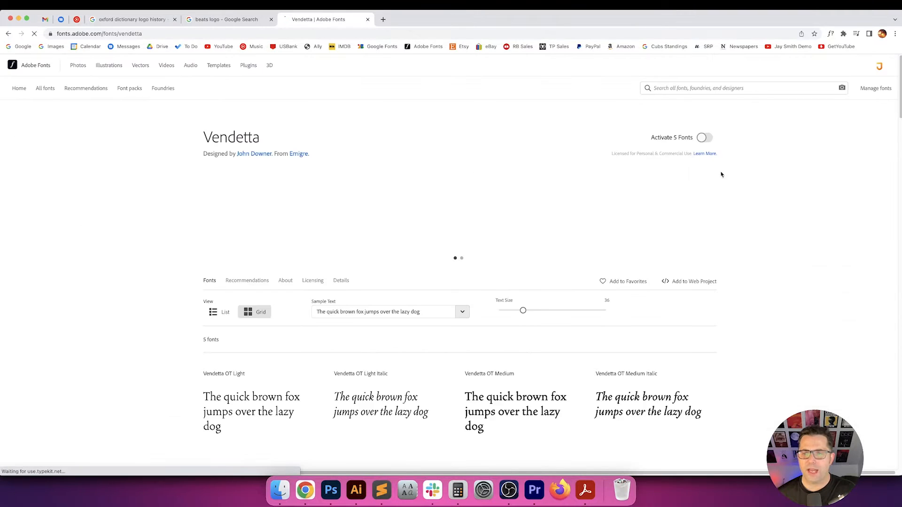
{"action": "left_click", "coordinate": [704, 138]}
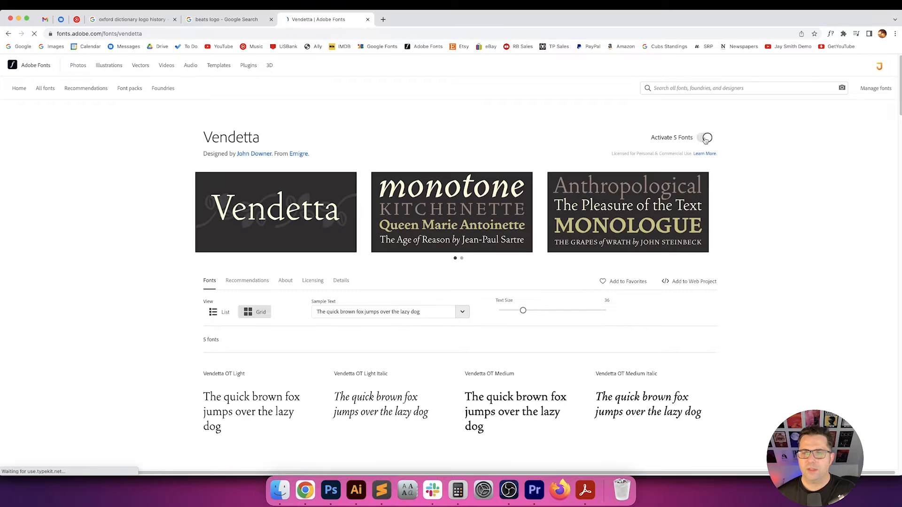
Return to the serif results and compare the "Oxford Dictionaries" samples on pages 3 and 4
{"action": "left_click", "coordinate": [13, 35]}
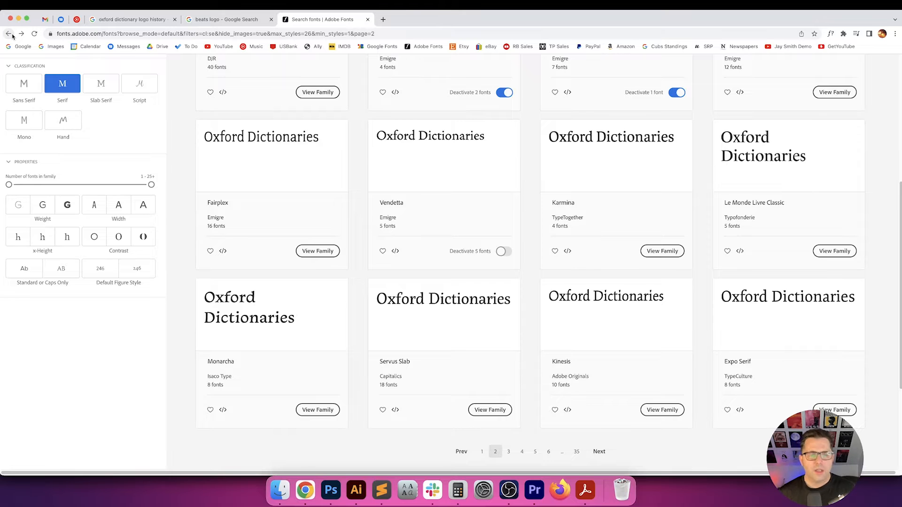
{"action": "scroll", "coordinate": [470, 282], "scroll_direction": "down", "scroll_amount": 2}
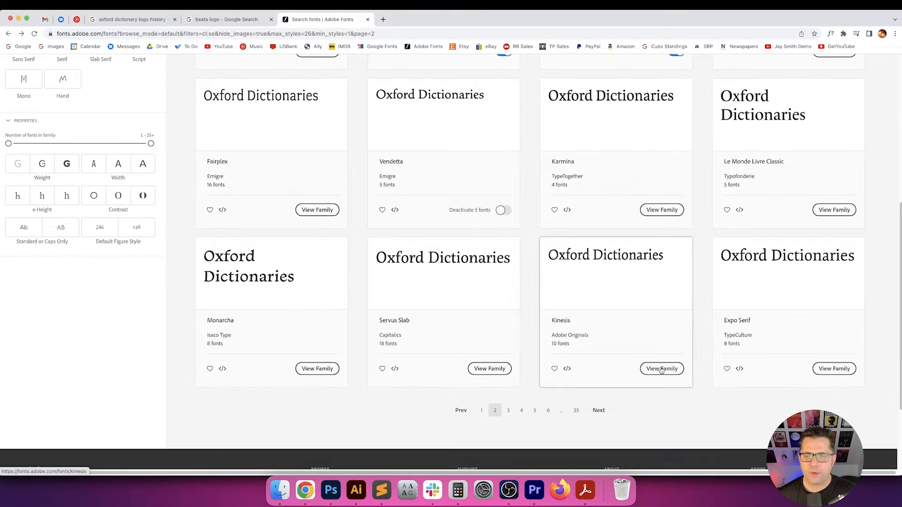
{"action": "left_click", "coordinate": [600, 413]}
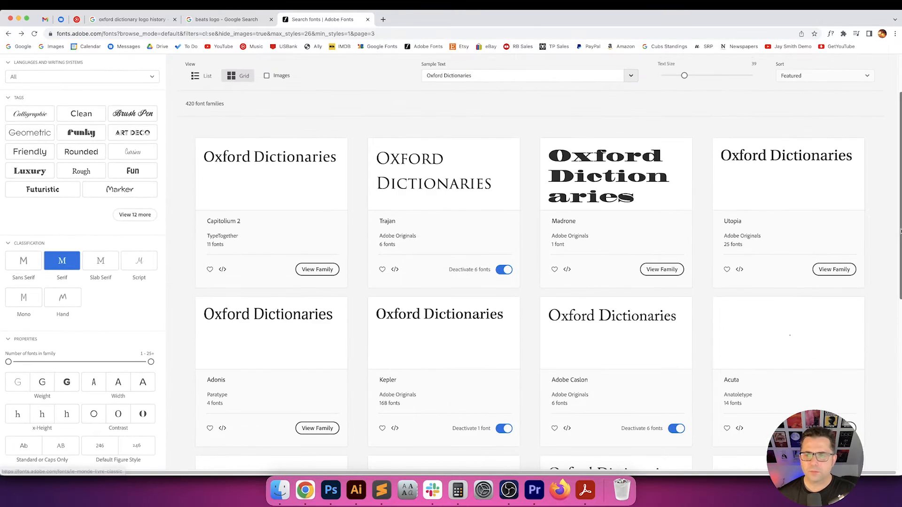
{"action": "left_click_drag", "start_coordinate": [900, 230], "coordinate": [894, 335]}
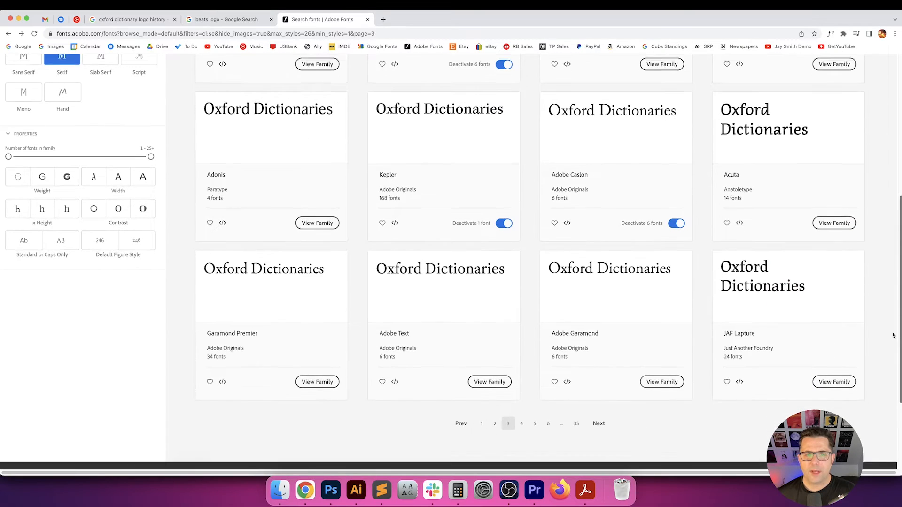
{"action": "scroll", "coordinate": [805, 278], "scroll_direction": "down", "scroll_amount": 1}
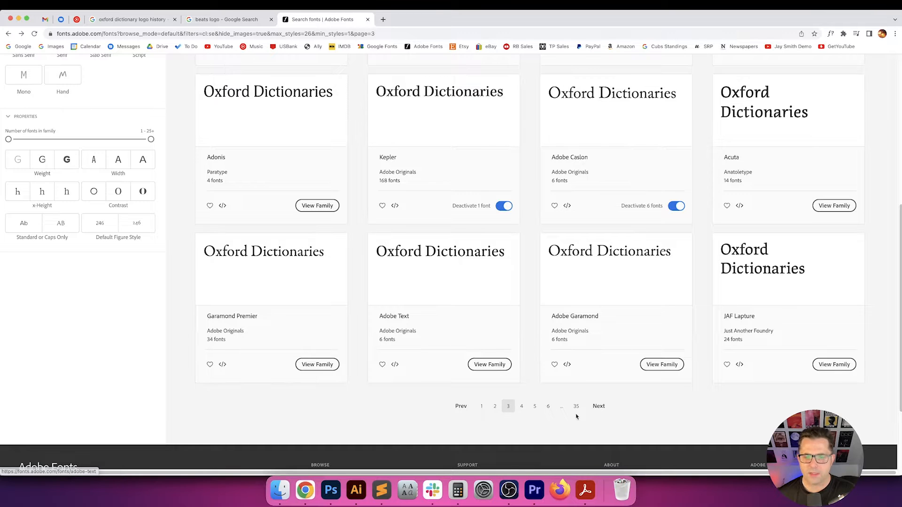
{"action": "left_click", "coordinate": [596, 407]}
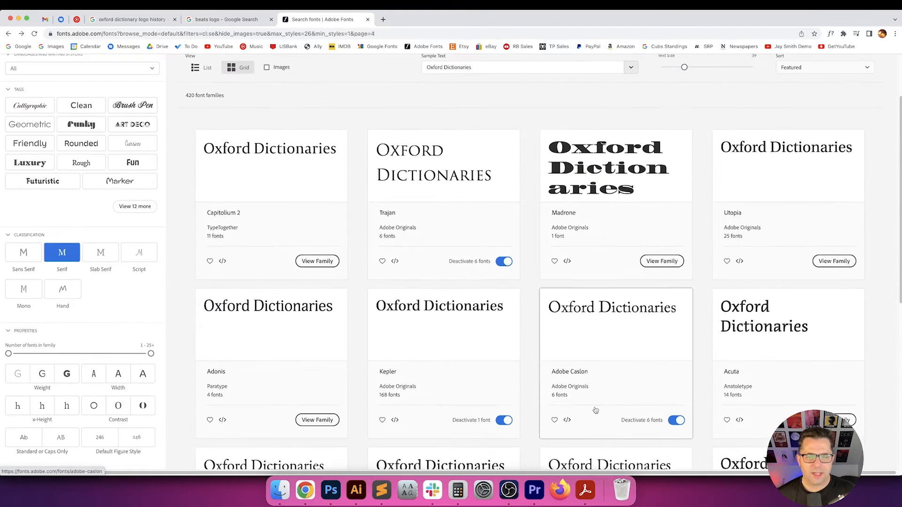
{"action": "left_click_drag", "start_coordinate": [901, 285], "coordinate": [901, 297]}
{"action": "scroll", "coordinate": [544, 398], "scroll_direction": "down", "scroll_amount": 5}
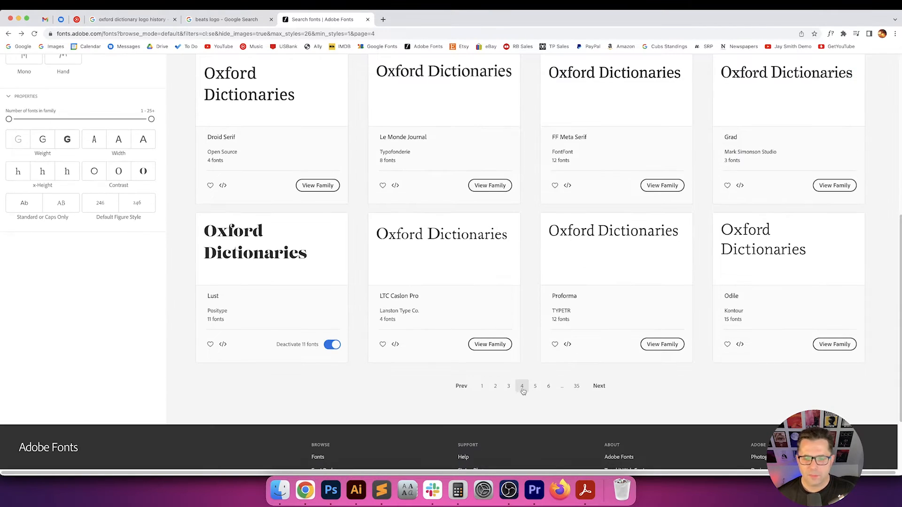
Go back to page 3 of the results, open the Garamond Premier family and activate all its font groups
{"action": "left_click", "coordinate": [462, 386]}
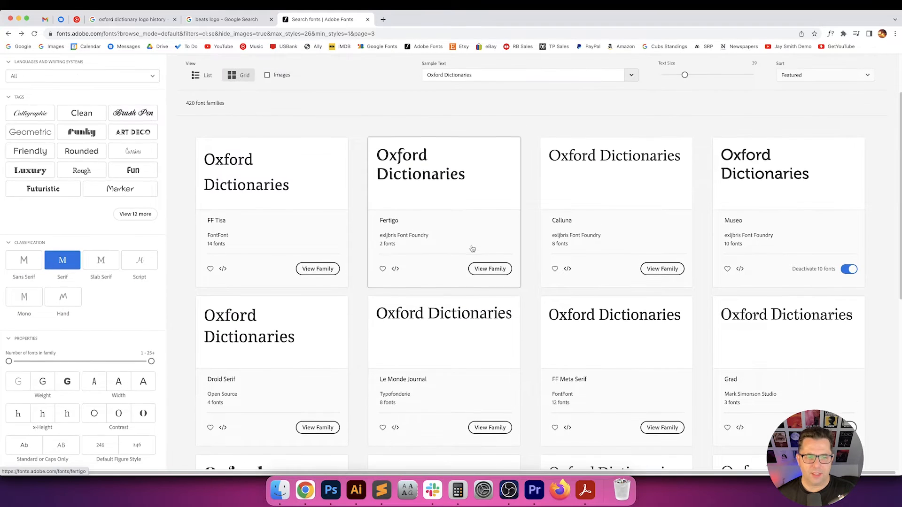
{"action": "scroll", "coordinate": [469, 254], "scroll_direction": "down", "scroll_amount": 10}
{"action": "left_click", "coordinate": [238, 265]}
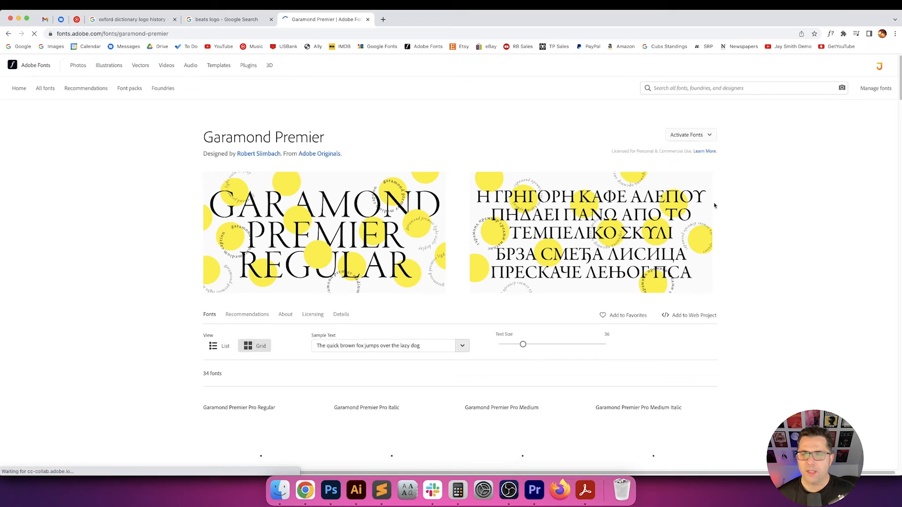
{"action": "left_click", "coordinate": [691, 135]}
{"action": "left_click", "coordinate": [707, 154]}
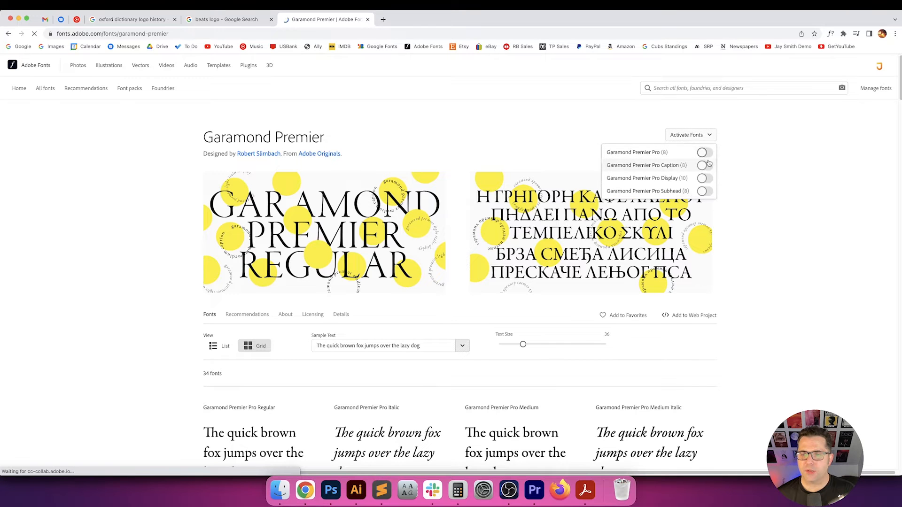
{"action": "left_click", "coordinate": [707, 165]}
{"action": "left_click", "coordinate": [704, 192]}
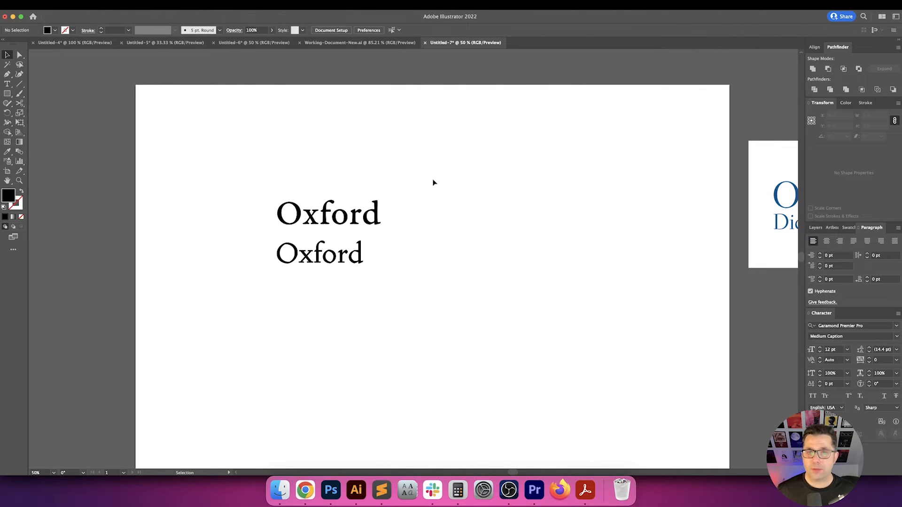
In Illustrator, move the upper, bolder "Oxford" text about 12.2 in horizontally off the artboard, leaving the lower one in place
{"action": "left_click_drag", "start_coordinate": [437, 149], "coordinate": [284, 328]}
{"action": "left_click", "coordinate": [430, 246]}
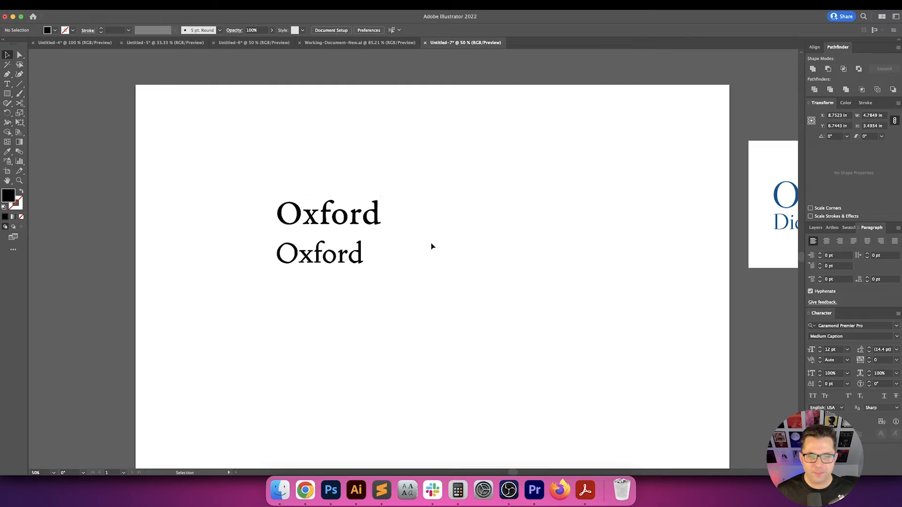
{"action": "left_click_drag", "start_coordinate": [462, 245], "coordinate": [554, 253]}
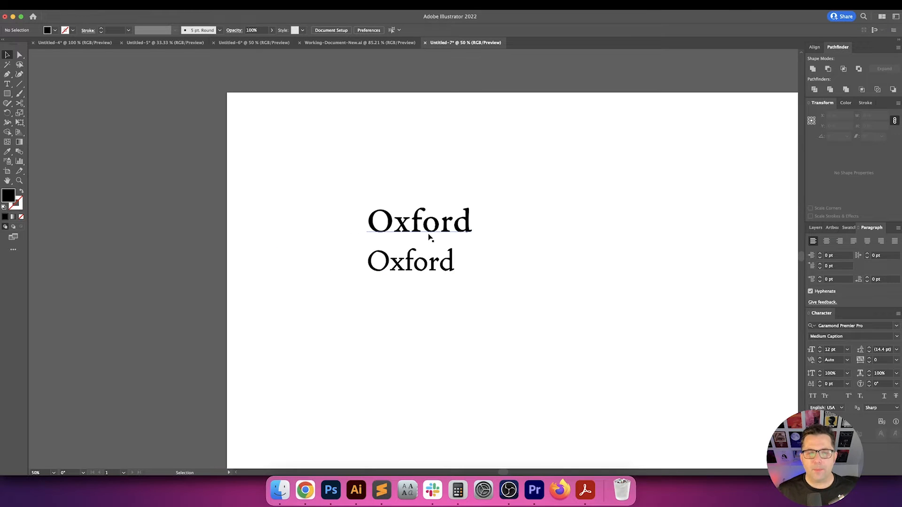
{"action": "left_click_drag", "start_coordinate": [308, 170], "coordinate": [525, 305]}
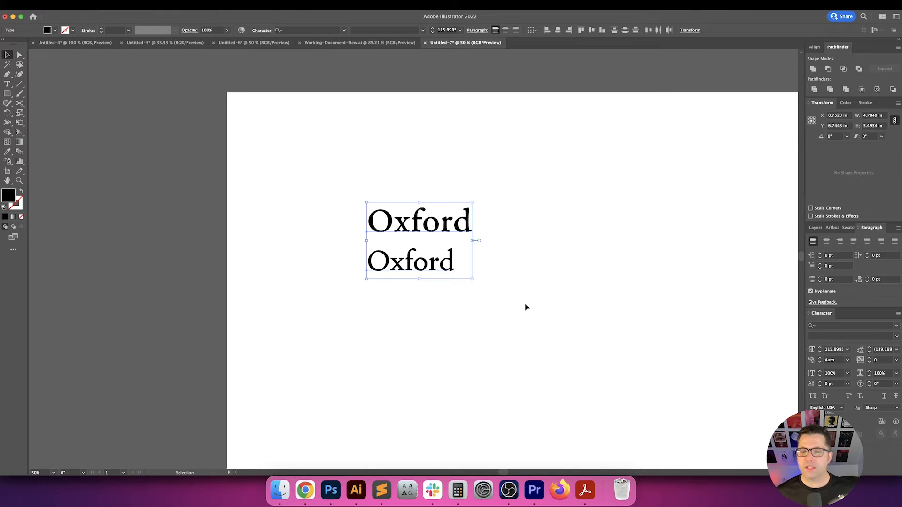
{"action": "left_click", "coordinate": [526, 304]}
{"action": "left_click", "coordinate": [432, 266]}
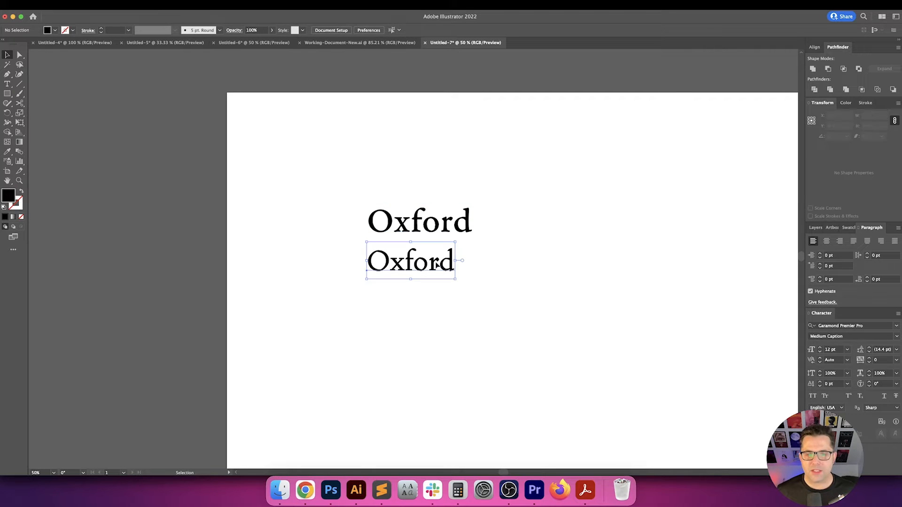
{"action": "left_click_drag", "start_coordinate": [432, 217], "coordinate": [164, 217]}
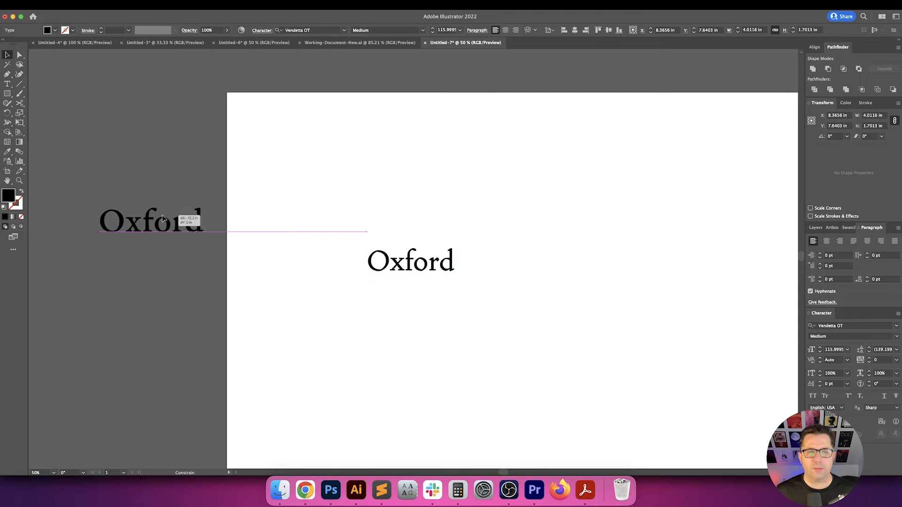
{"action": "left_click", "coordinate": [328, 198]}
{"action": "scroll", "coordinate": [243, 192], "scroll_direction": "right", "scroll_amount": 5}
{"action": "left_click_drag", "start_coordinate": [243, 192], "coordinate": [351, 262]}
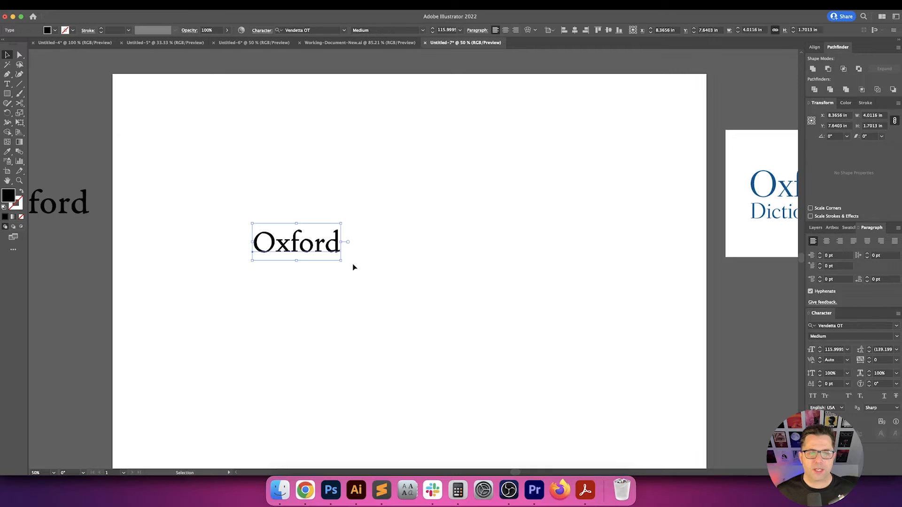
{"action": "left_click", "coordinate": [382, 277]}
{"action": "scroll", "coordinate": [371, 282], "scroll_direction": "right", "scroll_amount": 2}
{"action": "scroll", "coordinate": [372, 281], "scroll_direction": "up", "scroll_amount": 1}
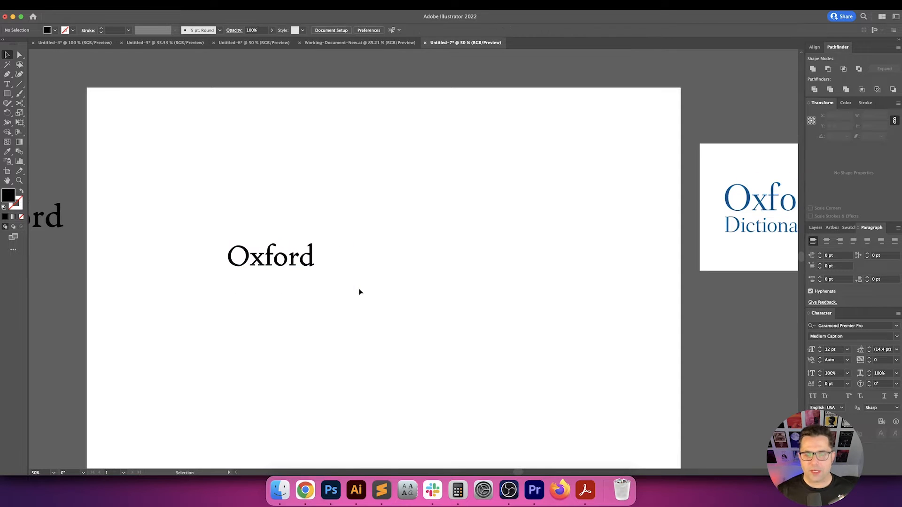
Switch to Chrome, search Google for "timer" in a new browser tab and start a 20-minute countdown
{"action": "left_click", "coordinate": [305, 490]}
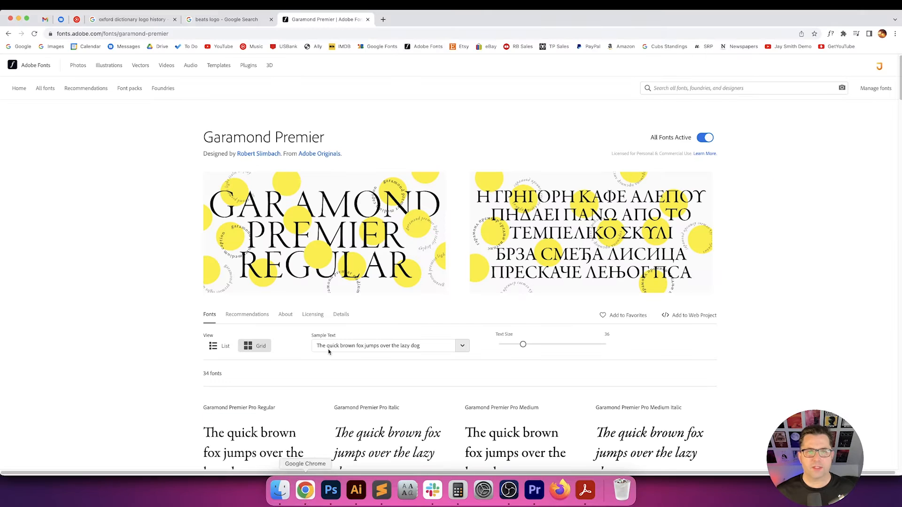
{"action": "left_click", "coordinate": [383, 19]}
{"action": "type", "text": "timer"}
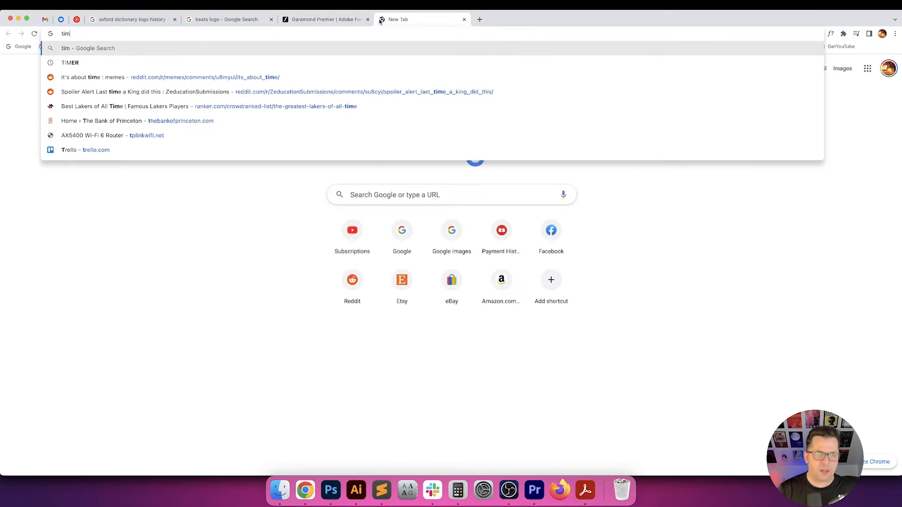
{"action": "key", "text": "Return"}
{"action": "left_click", "coordinate": [174, 177]}
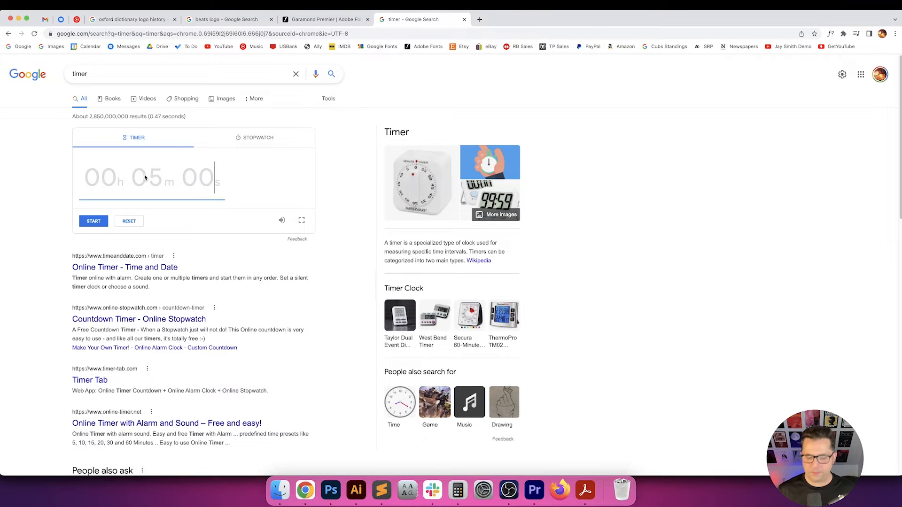
{"action": "type", "text": "2000"}
{"action": "key", "text": "Return"}
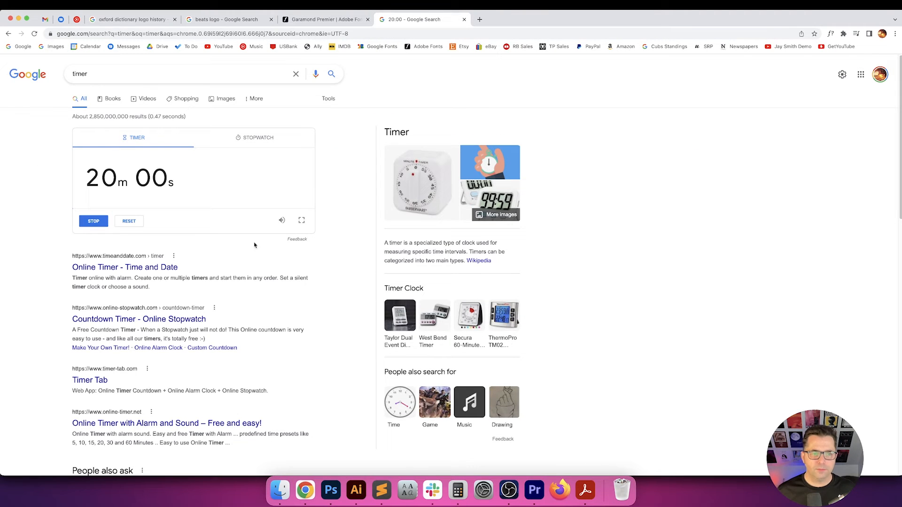
Return to Illustrator and enlarge the "Oxford" text on the artboard to about 7.63 in wide and 3.24 in high
{"action": "left_click", "coordinate": [356, 491]}
{"action": "scroll", "coordinate": [489, 146], "scroll_direction": "left", "scroll_amount": 2}
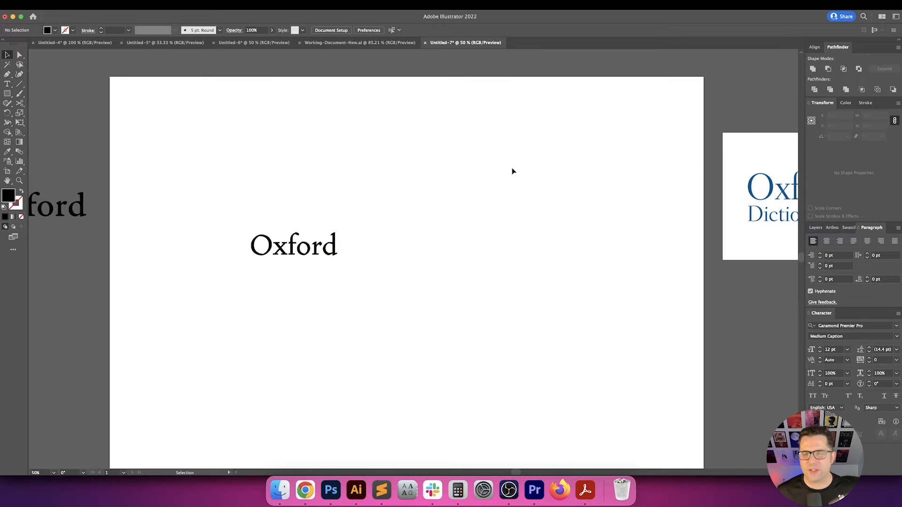
{"action": "scroll", "coordinate": [498, 188], "scroll_direction": "down", "scroll_amount": 1}
{"action": "scroll", "coordinate": [499, 188], "scroll_direction": "right", "scroll_amount": 1}
{"action": "left_click", "coordinate": [296, 249]}
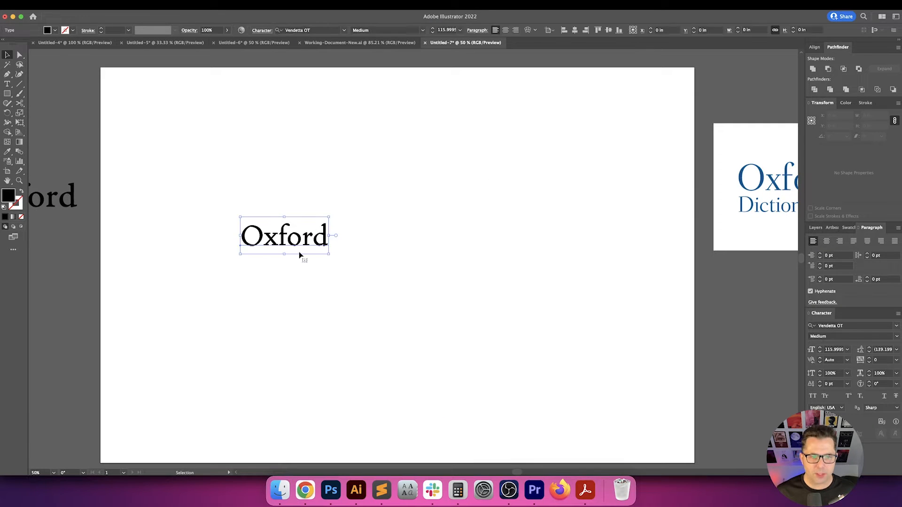
{"action": "left_click_drag", "start_coordinate": [330, 256], "coordinate": [433, 286]}
{"action": "left_click", "coordinate": [421, 282]}
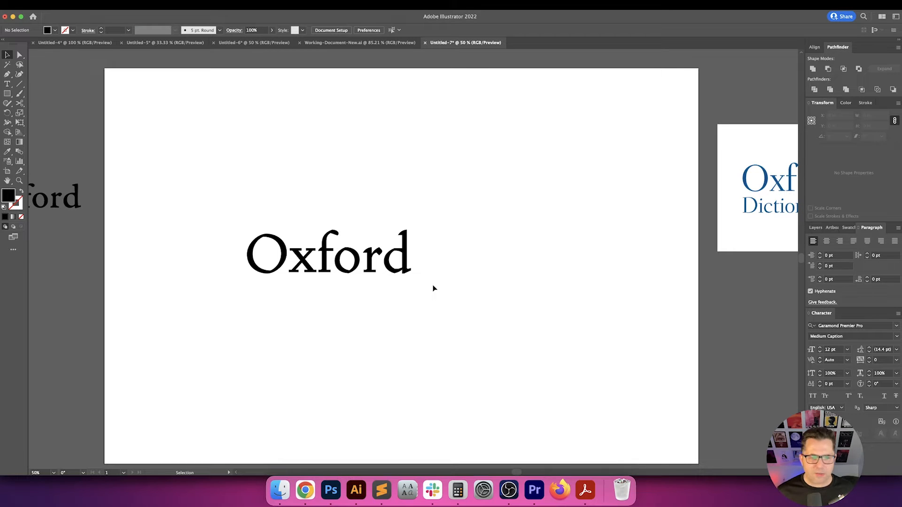
{"action": "left_click", "coordinate": [412, 275]}
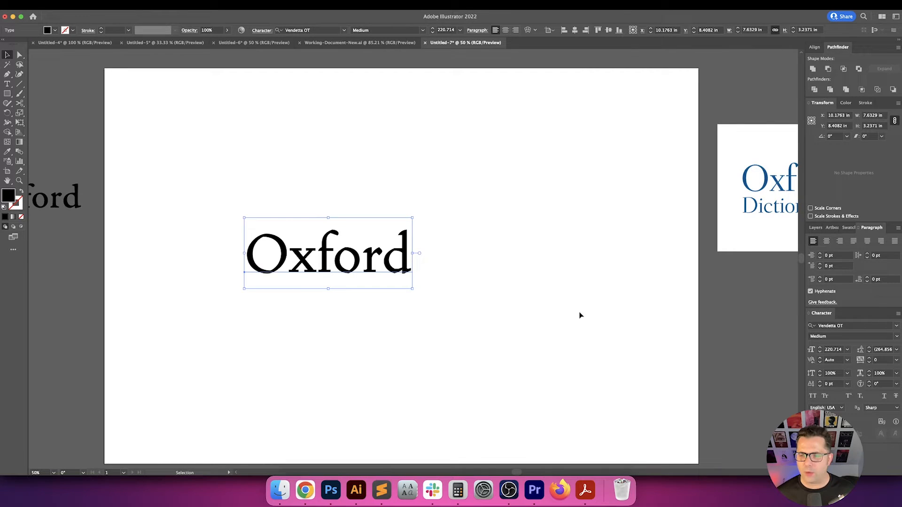
Apply Optical kerning to the "Oxford" text on the artboard and deselect it
{"action": "left_click", "coordinate": [848, 360]}
{"action": "left_click", "coordinate": [811, 214]}
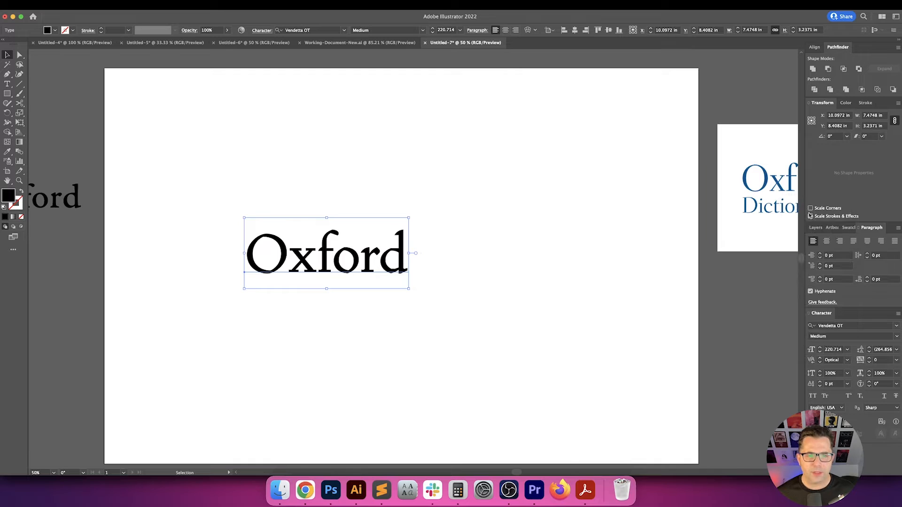
{"action": "left_click", "coordinate": [443, 207]}
Set the kerning between the O and x of "Oxford" to 0
{"action": "key", "text": "t"}
{"action": "left_click", "coordinate": [355, 262]}
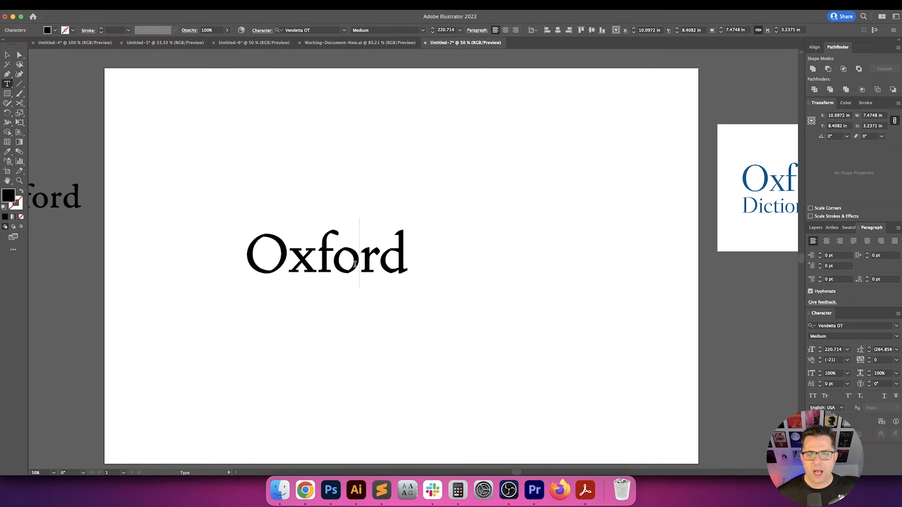
{"action": "key", "text": "Left"}
{"action": "key", "text": "Left"}
{"action": "left_click", "coordinate": [841, 361]}
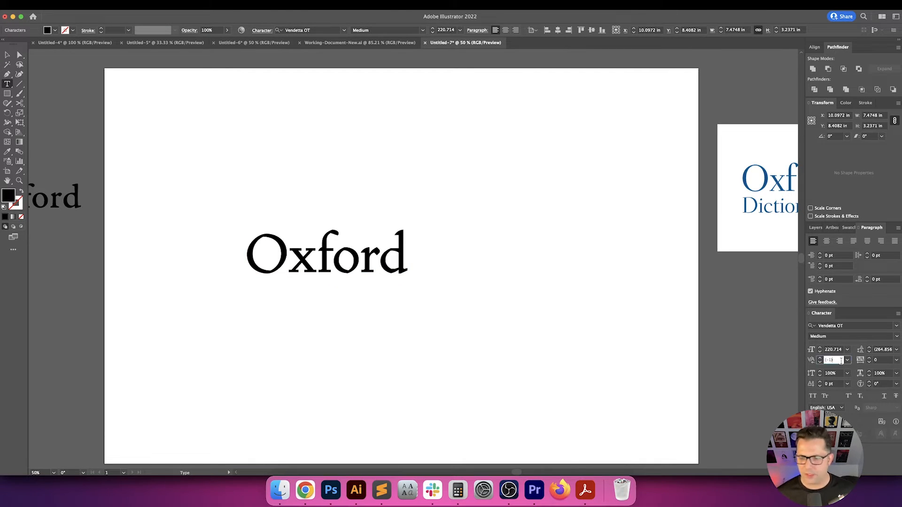
{"action": "type", "text": "0"}
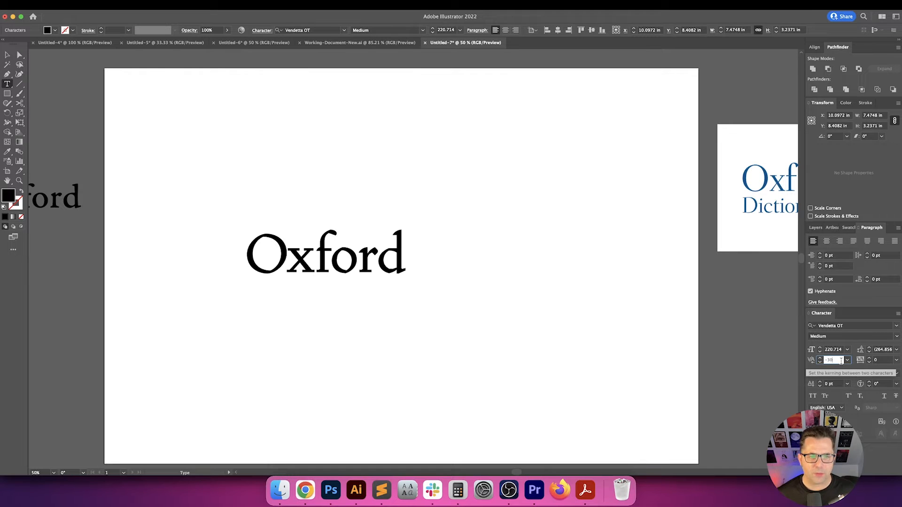
{"action": "key", "text": "Return"}
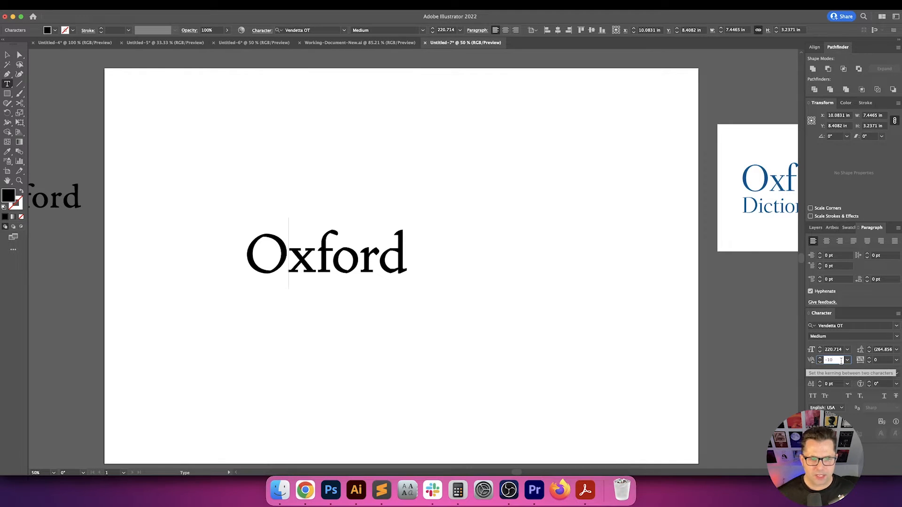
Set the kerning in "Oxford" to 20 between x and f, and to -30 between f and o
{"action": "key", "text": "Right"}
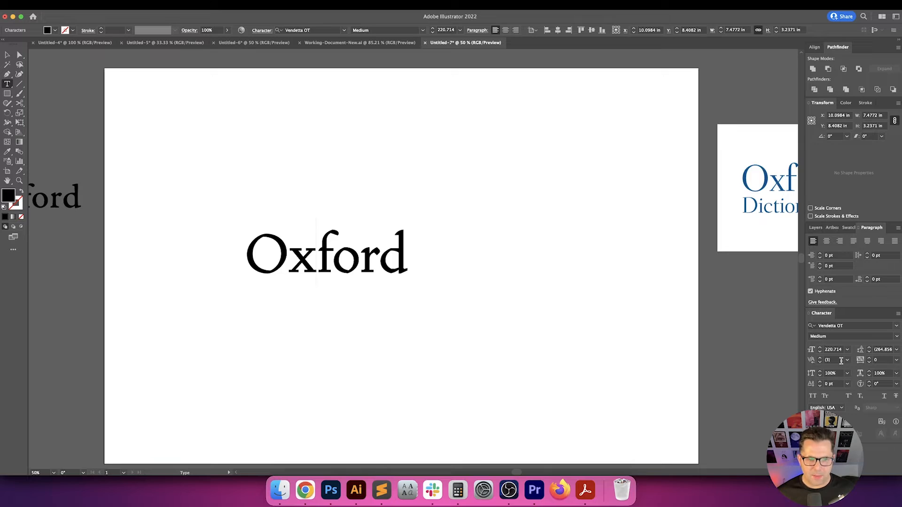
{"action": "left_click", "coordinate": [841, 360]}
{"action": "key", "text": "Up"}
{"action": "key", "text": "Up"}
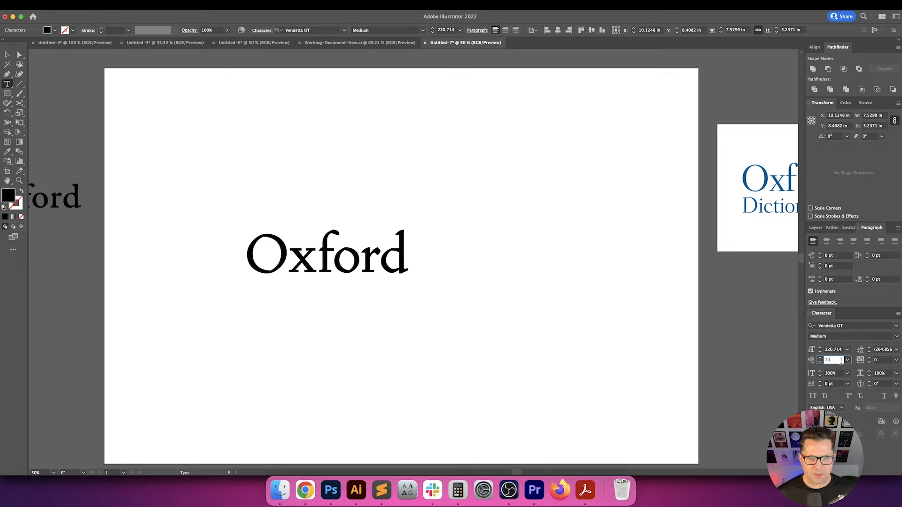
{"action": "type", "text": "-25"}
{"action": "key", "text": "Return"}
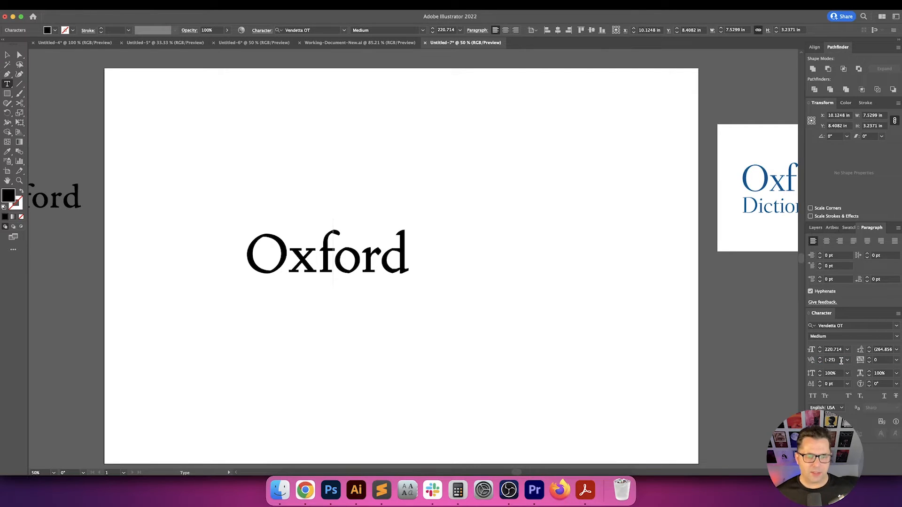
{"action": "left_click", "coordinate": [842, 360]}
{"action": "type", "text": "-30"}
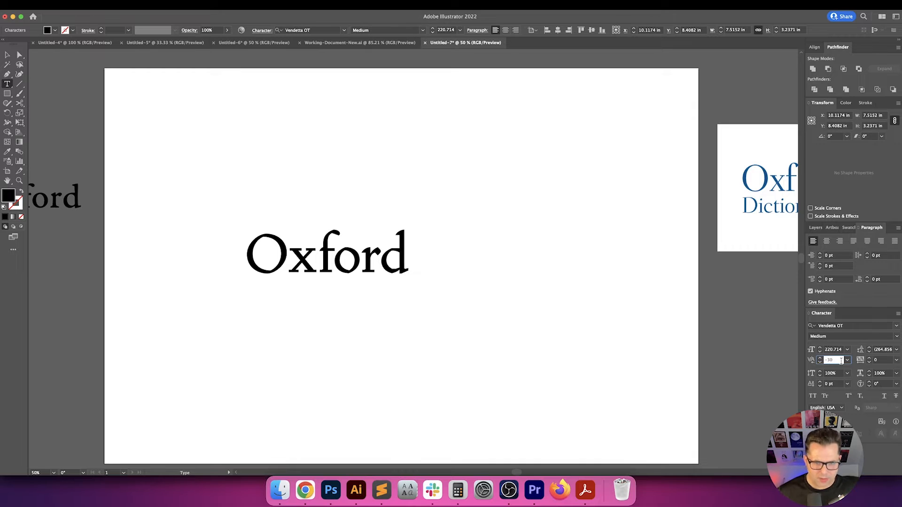
{"action": "key", "text": "Return"}
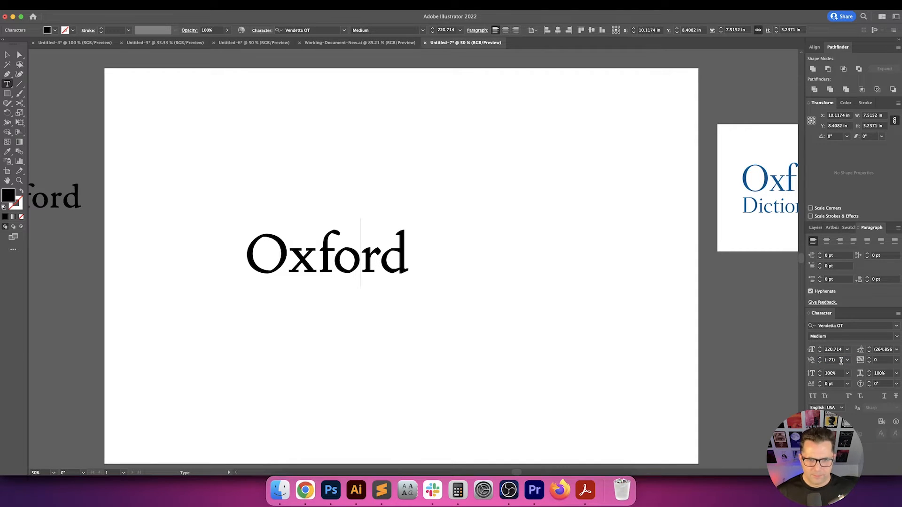
Set the kerning in "Oxford" to -30 between o and r and to -20 between r and d, and finish text editing
{"action": "left_click", "coordinate": [841, 360]}
{"action": "type", "text": "-30"}
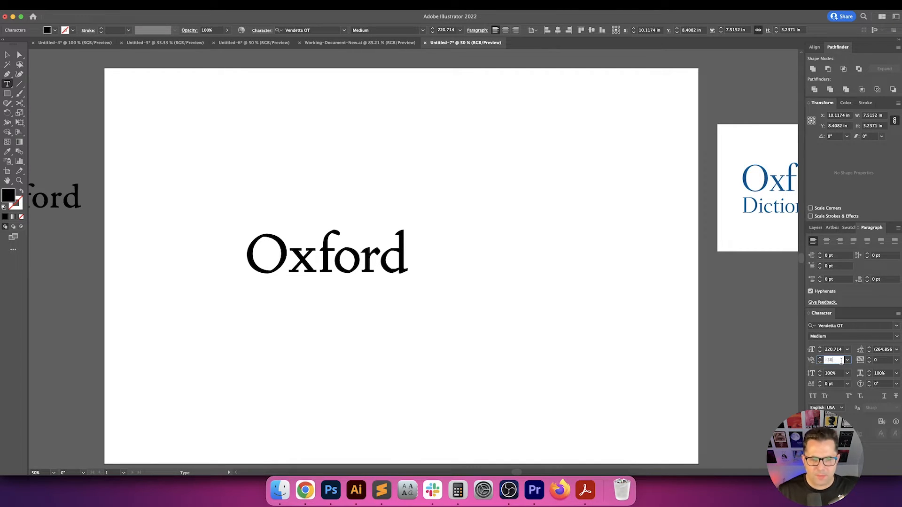
{"action": "key", "text": "Return"}
{"action": "key", "text": "Right"}
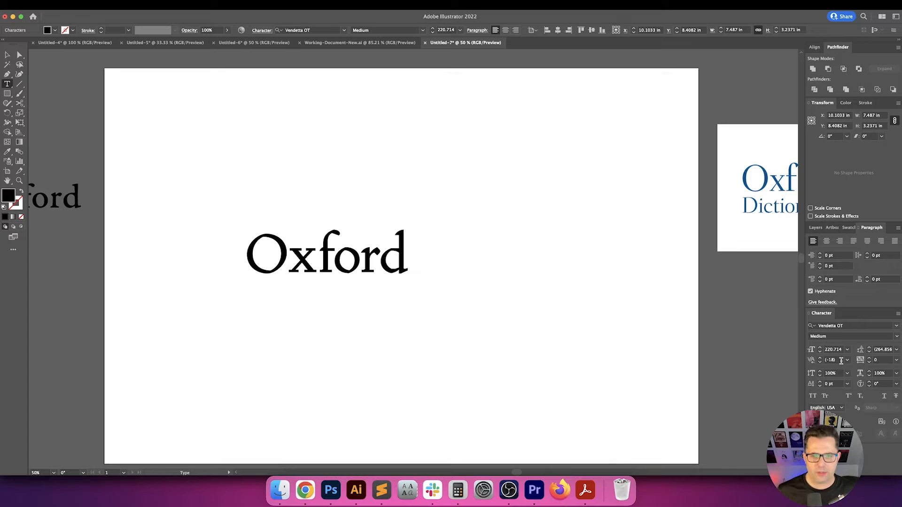
{"action": "left_click", "coordinate": [841, 360]}
{"action": "key", "text": "Down"}
{"action": "key", "text": "Down"}
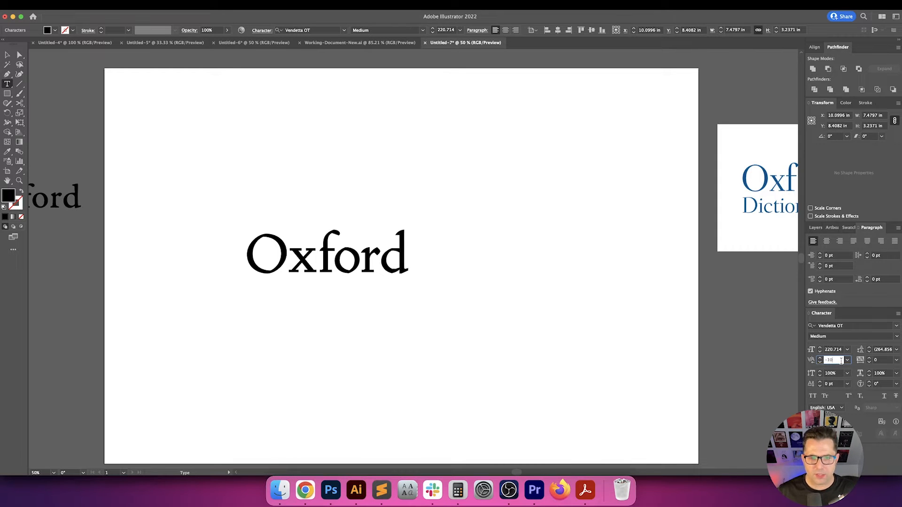
{"action": "key", "text": "Return"}
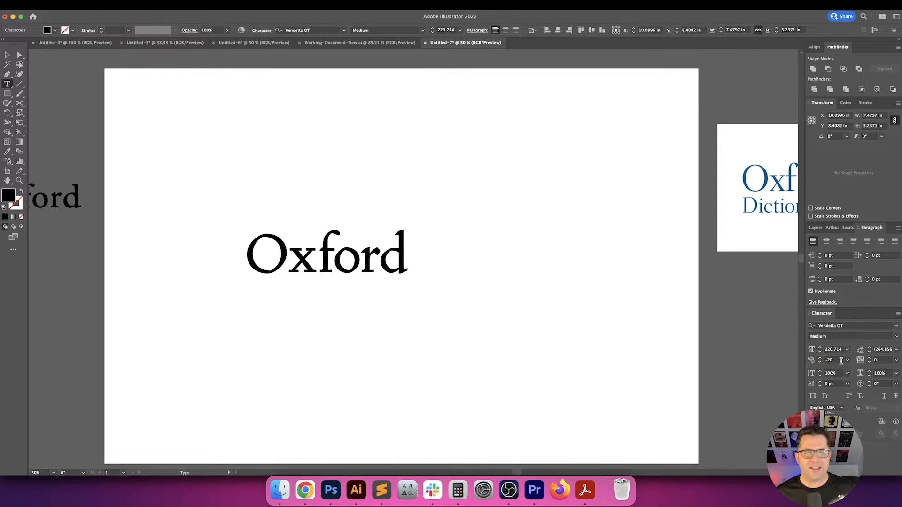
{"action": "key", "text": "Escape"}
{"action": "left_click", "coordinate": [546, 372]}
Move the "Oxford" text toward the artboard's upper-left corner, to about X 6.72 in and Y 5.03 in
{"action": "scroll", "coordinate": [517, 336], "scroll_direction": "right", "scroll_amount": 2}
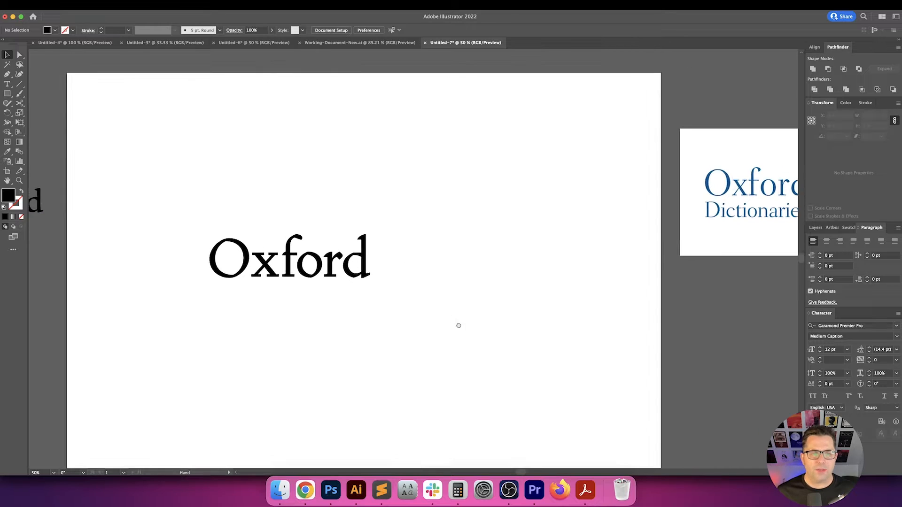
{"action": "scroll", "coordinate": [423, 319], "scroll_direction": "left", "scroll_amount": 3}
{"action": "scroll", "coordinate": [423, 320], "scroll_direction": "up", "scroll_amount": 2}
{"action": "left_click_drag", "start_coordinate": [395, 317], "coordinate": [355, 244]}
{"action": "left_click_drag", "start_coordinate": [339, 220], "coordinate": [338, 220]}
{"action": "left_click", "coordinate": [394, 241]}
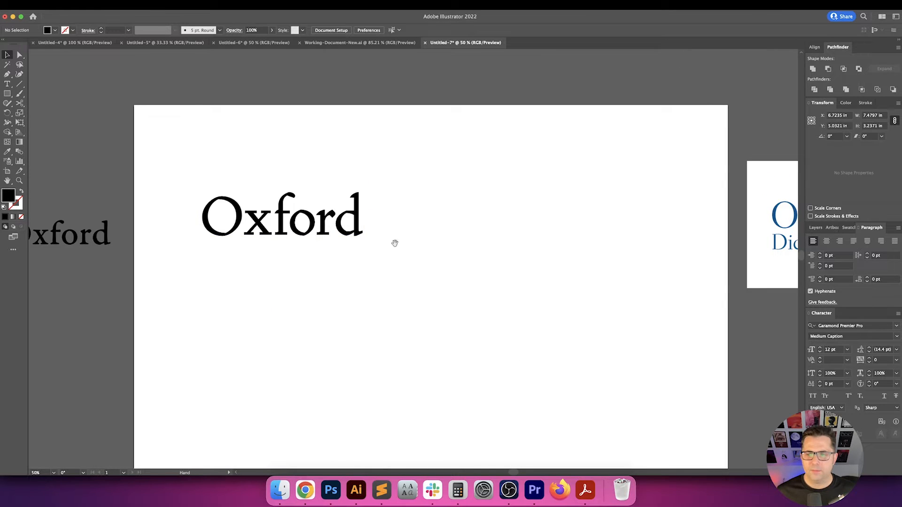
{"action": "left_click_drag", "start_coordinate": [394, 242], "coordinate": [285, 244]}
Duplicate the "Oxford" text about 2.22 in straight below the original and change the copy's wording to "Dictionaries"
{"action": "left_click_drag", "start_coordinate": [210, 230], "coordinate": [209, 278]}
{"action": "scroll", "coordinate": [209, 278], "scroll_direction": "right", "scroll_amount": 10}
{"action": "scroll", "coordinate": [210, 278], "scroll_direction": "left", "scroll_amount": 8}
{"action": "scroll", "coordinate": [210, 278], "scroll_direction": "left", "scroll_amount": 6}
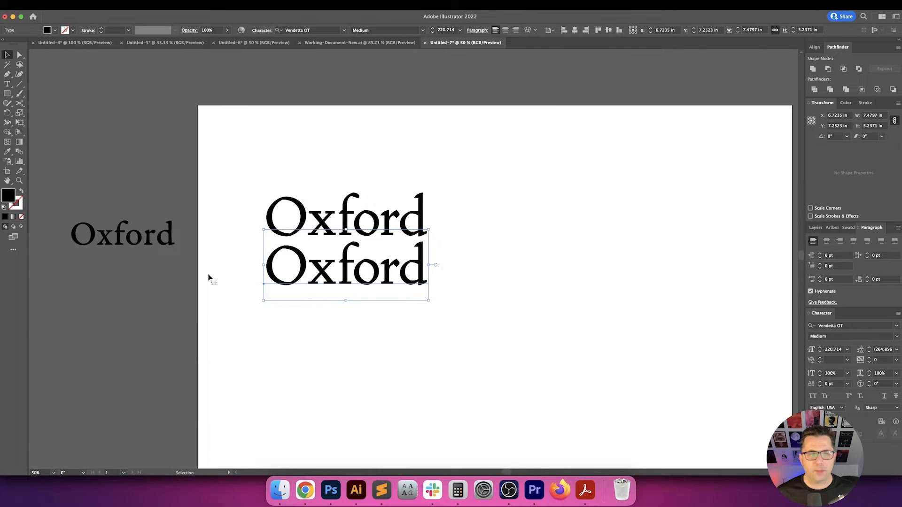
{"action": "double_click", "coordinate": [410, 272]}
{"action": "key", "text": "super+a"}
{"action": "type", "text": "D"}
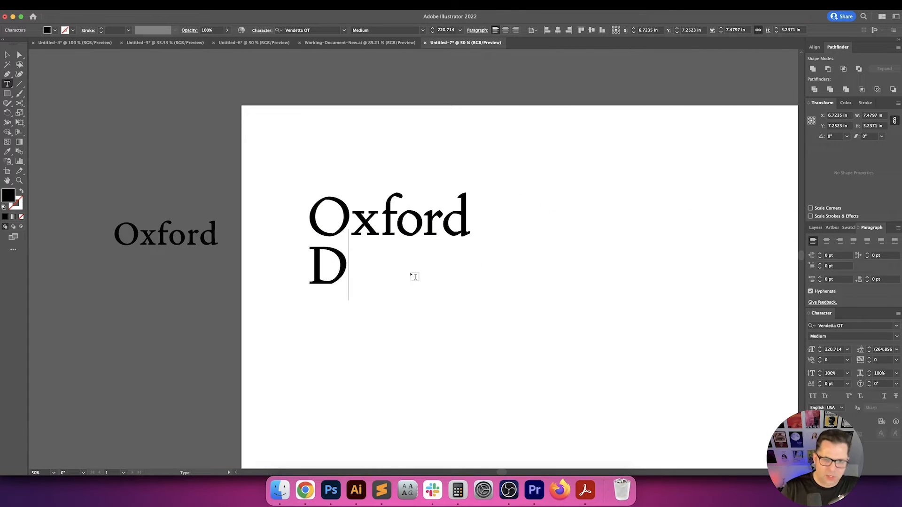
{"action": "type", "text": "ictionaries"}
{"action": "key", "text": "Escape"}
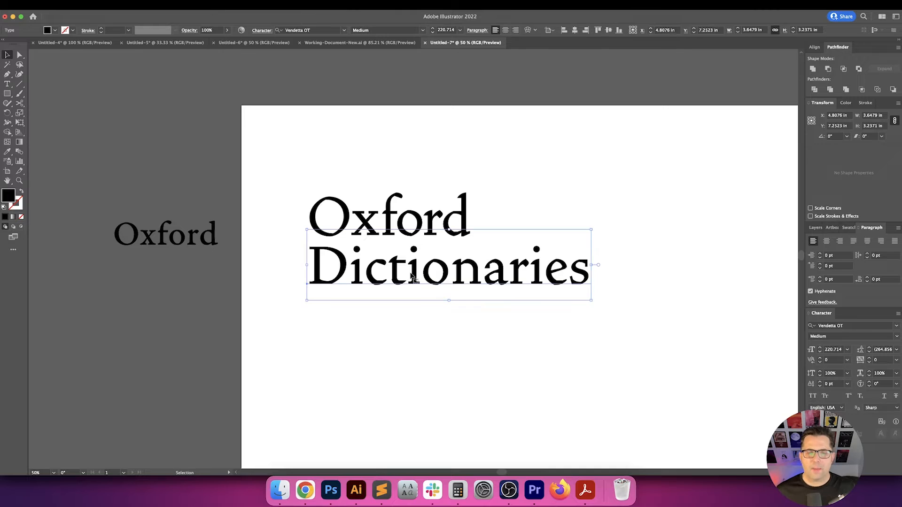
Apply Optical kerning to the "Dictionaries" text and deselect it
{"action": "left_click", "coordinate": [513, 316]}
{"action": "scroll", "coordinate": [514, 317], "scroll_direction": "right", "scroll_amount": 4}
{"action": "left_click_drag", "start_coordinate": [536, 312], "coordinate": [454, 334]}
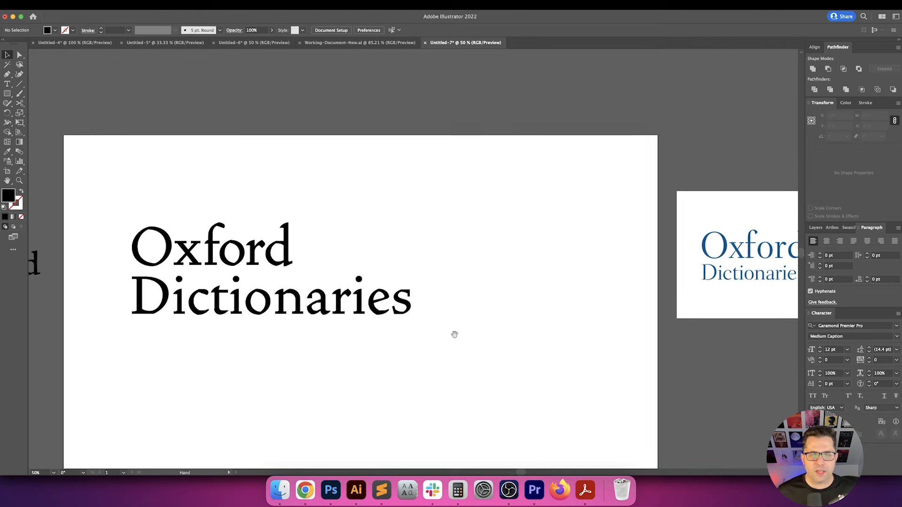
{"action": "left_click", "coordinate": [327, 313]}
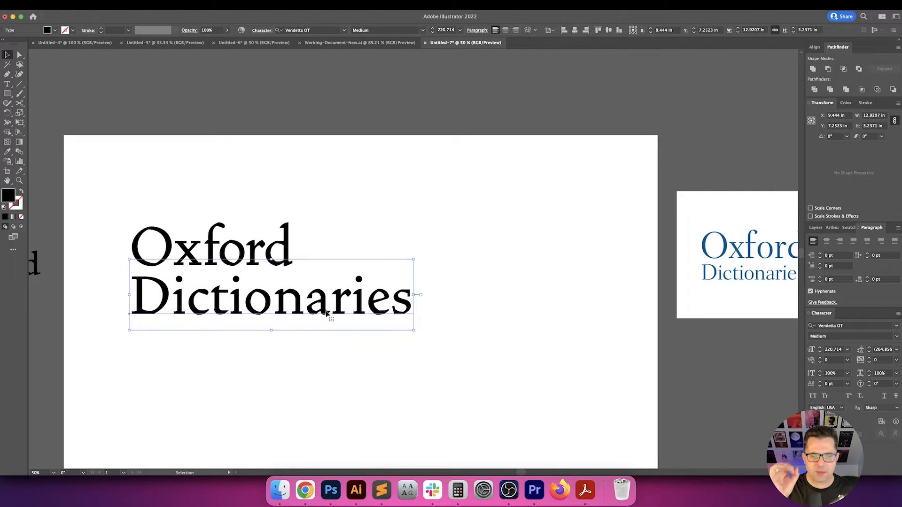
{"action": "double_click", "coordinate": [257, 306]}
{"action": "key", "text": "Escape"}
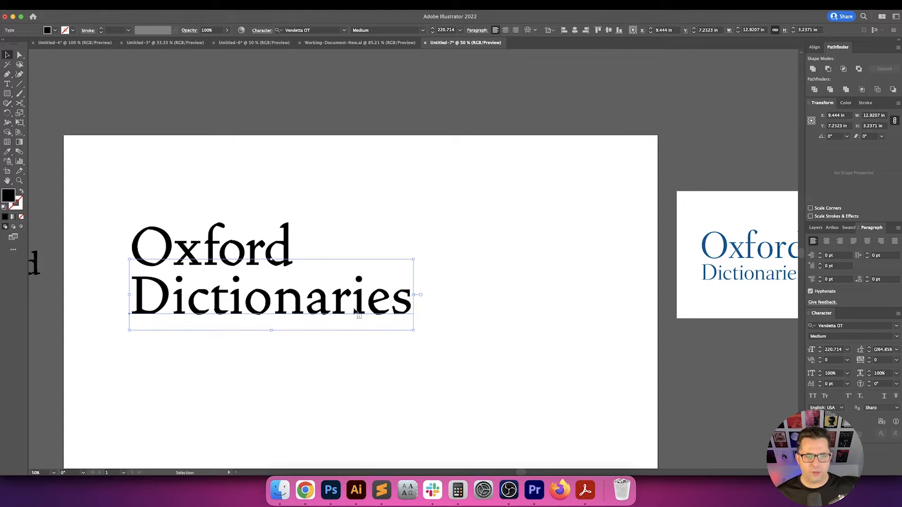
{"action": "left_click", "coordinate": [847, 361]}
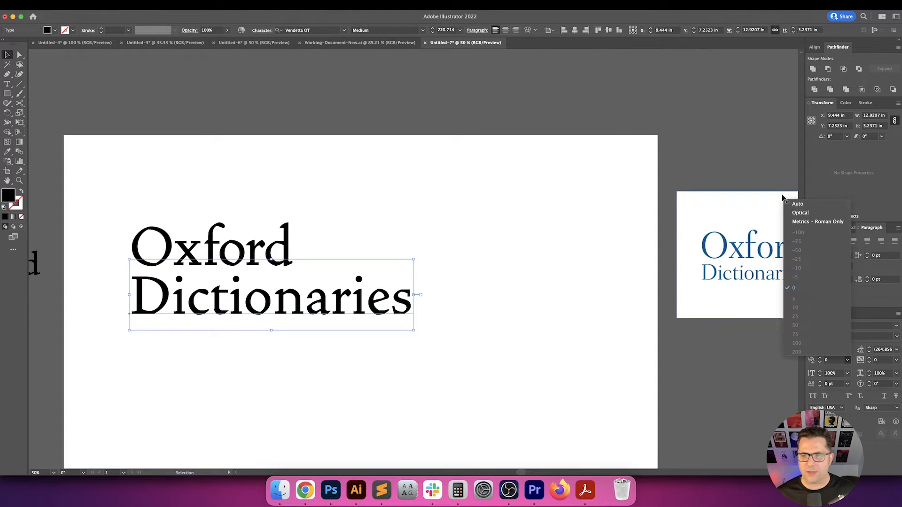
{"action": "left_click", "coordinate": [800, 212]}
{"action": "left_click", "coordinate": [528, 270]}
Tighten the kerning between the D and the first i of "Dictionaries" by two coarse increments
{"action": "key", "text": "t"}
{"action": "left_click", "coordinate": [352, 288]}
{"action": "key", "text": "alt+Left"}
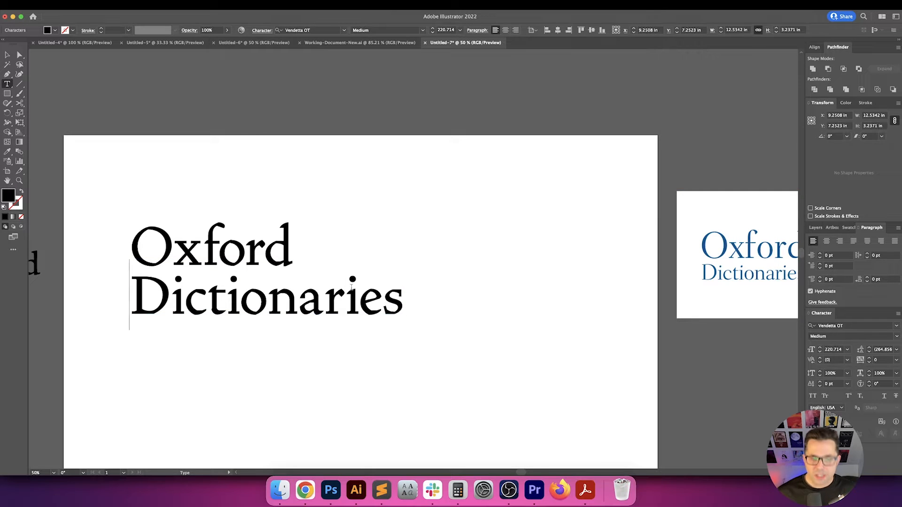
{"action": "key", "text": "Right"}
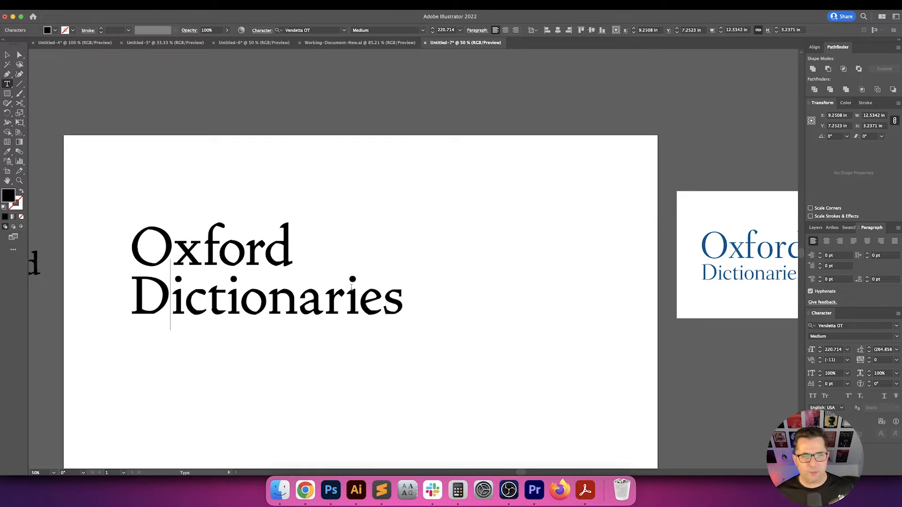
{"action": "left_click", "coordinate": [832, 360]}
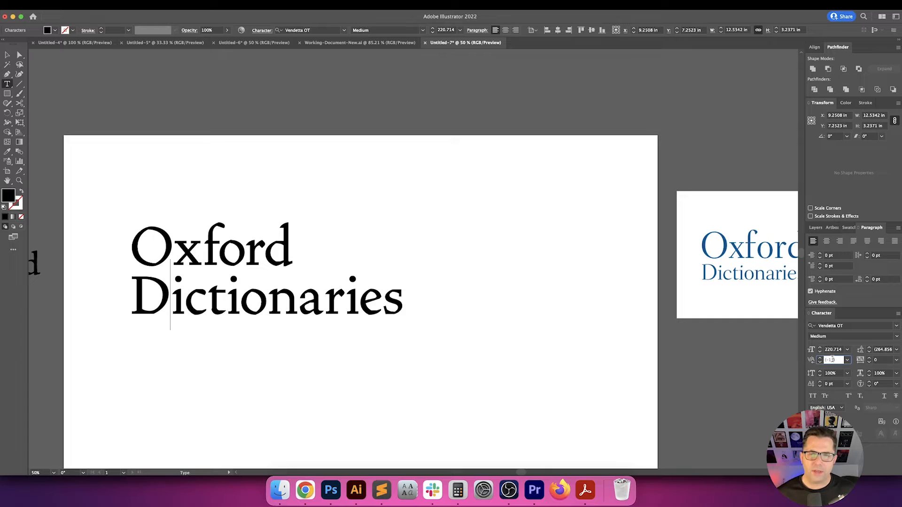
{"action": "key", "text": "shift+Down"}
{"action": "key", "text": "shift+Down"}
{"action": "key", "text": "Return"}
Set the kerning between the second i and the o of "Dictionaries" to -30
{"action": "key", "text": "Right"}
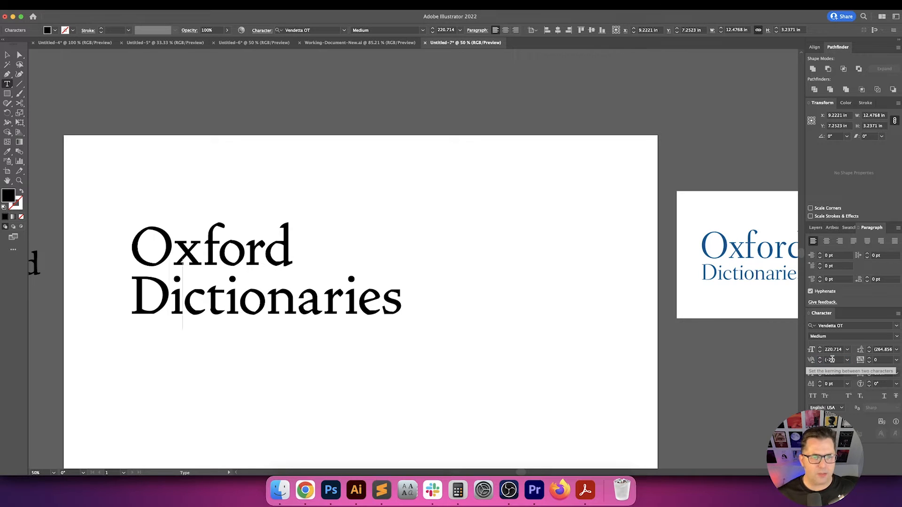
{"action": "key", "text": "Right"}
{"action": "key", "text": "Right"}
{"action": "key", "text": "Right"}
{"action": "key", "text": "Right"}
{"action": "key", "text": "Left"}
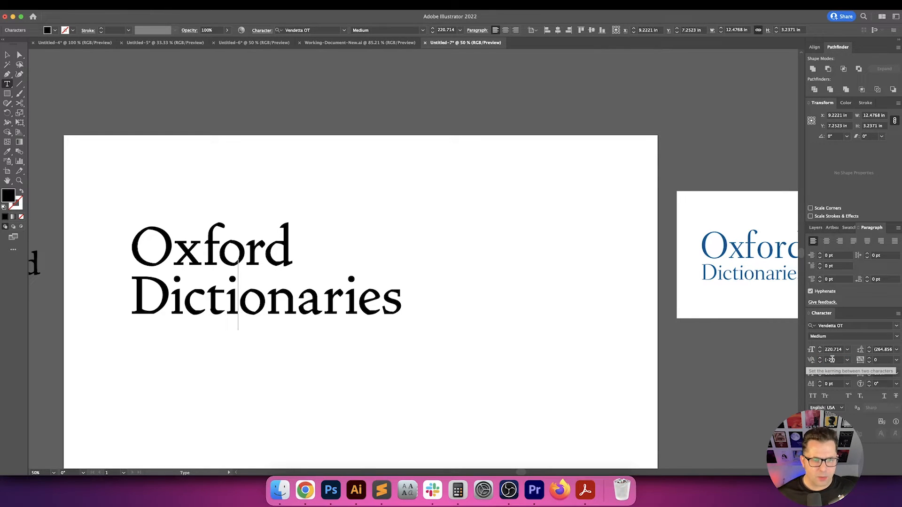
{"action": "left_click", "coordinate": [832, 359]}
{"action": "key", "text": "shift+Down"}
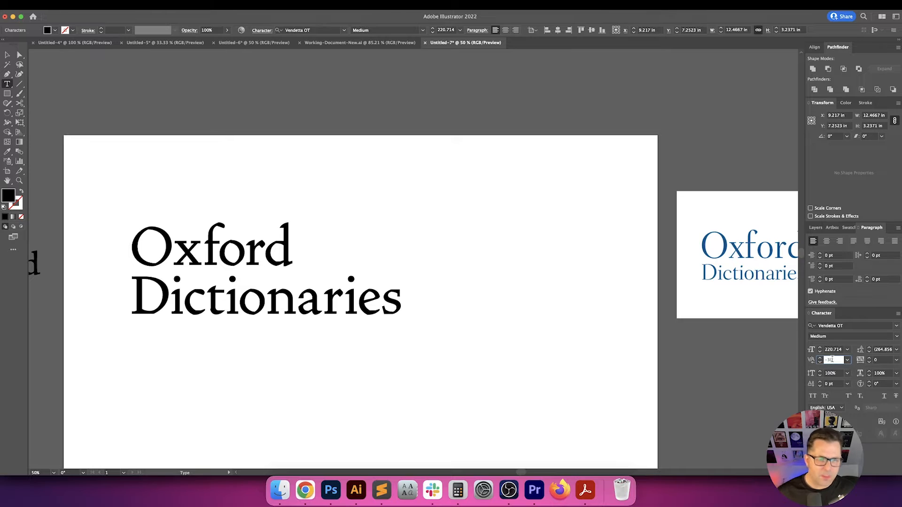
{"action": "key", "text": "Return"}
Tighten the kerning in "Dictionaries" between o and n and between n and a
{"action": "key", "text": "Right"}
{"action": "left_click", "coordinate": [832, 360]}
{"action": "key", "text": "shift+Down"}
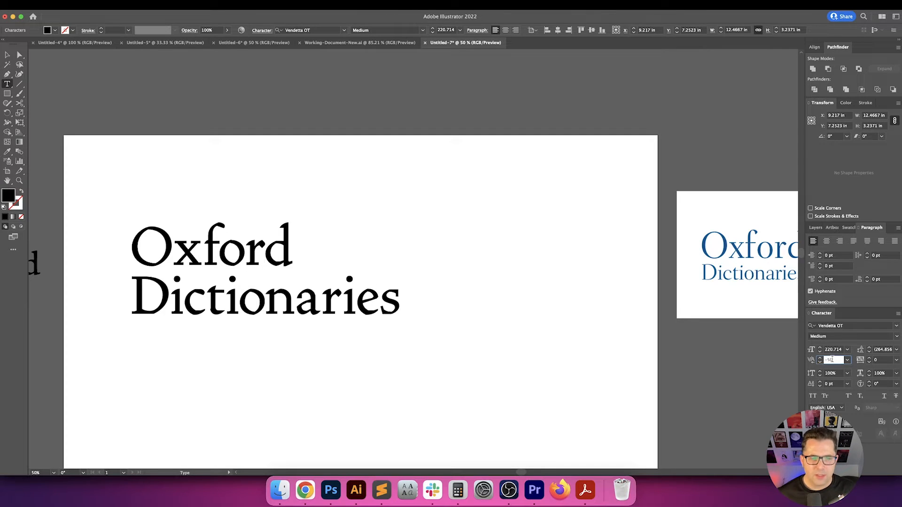
{"action": "key", "text": "Return"}
{"action": "key", "text": "Right"}
{"action": "left_click", "coordinate": [832, 360]}
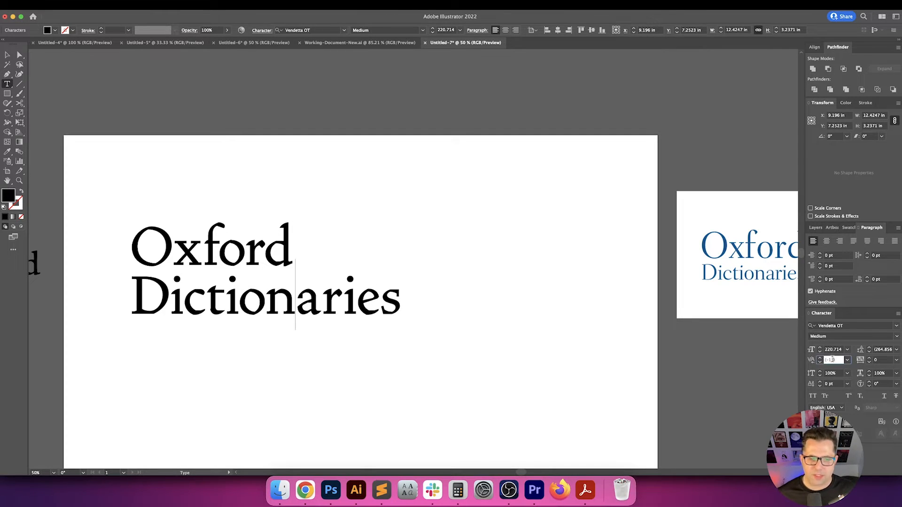
{"action": "key", "text": "shift+Down"}
{"action": "key", "text": "Return"}
Tighten the kerning in "Dictionaries" between a and r and between r and the following i
{"action": "key", "text": "Right"}
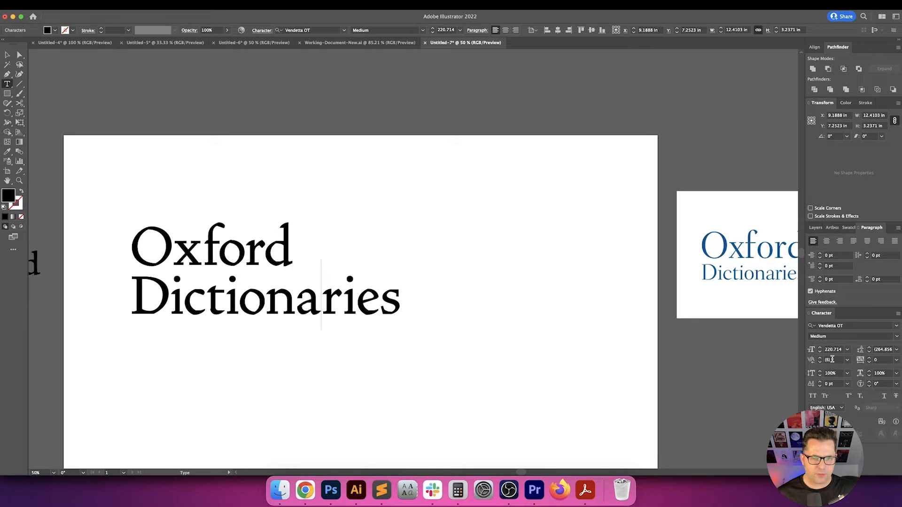
{"action": "left_click", "coordinate": [832, 360]}
{"action": "key", "text": "shift+Down"}
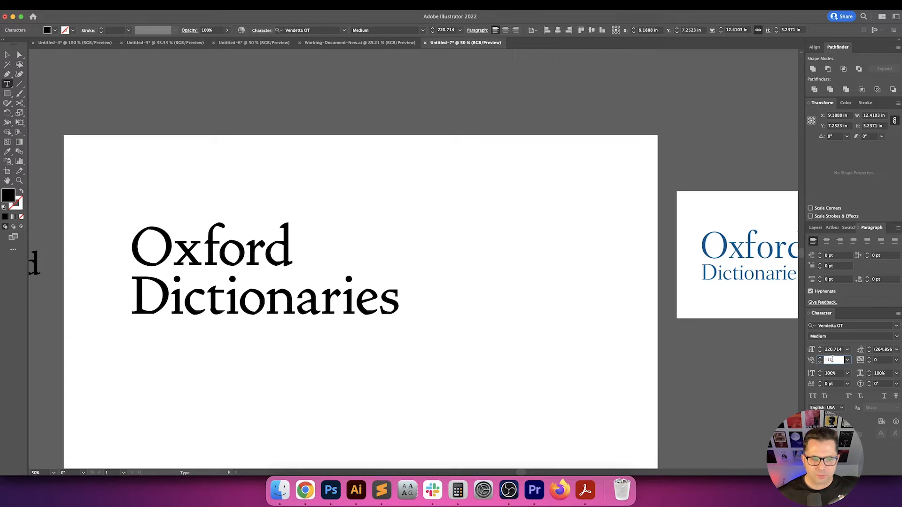
{"action": "key", "text": "Return"}
{"action": "key", "text": "Right"}
{"action": "left_click", "coordinate": [832, 359]}
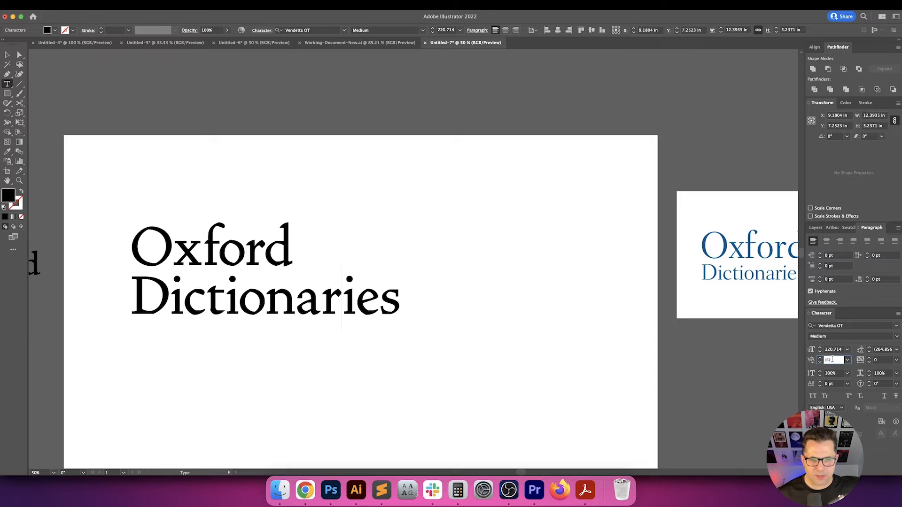
{"action": "key", "text": "shift+Down"}
{"action": "key", "text": "Return"}
Tighten the kerning between the last i and the e of "Dictionaries" by two coarse increments
{"action": "key", "text": "Right"}
{"action": "left_click", "coordinate": [832, 359]}
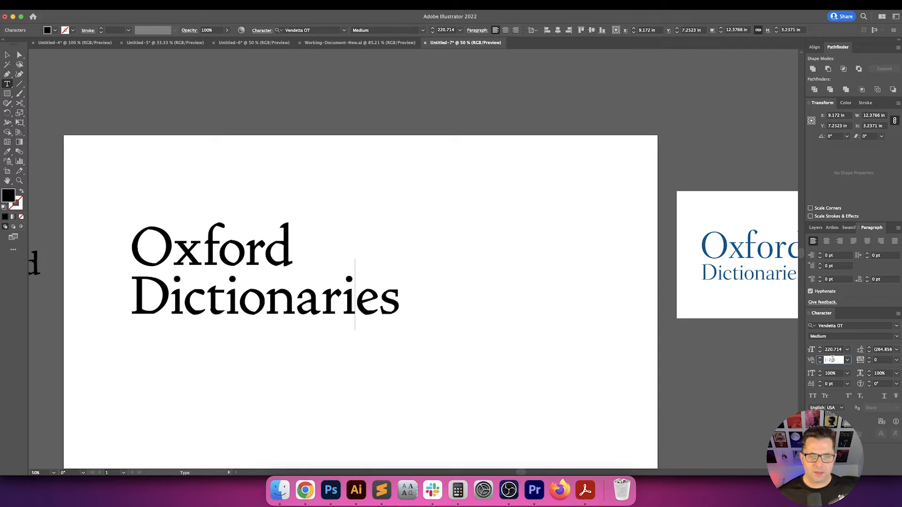
{"action": "key", "text": "shift+Down"}
{"action": "key", "text": "shift+Down"}
{"action": "key", "text": "Return"}
Tighten the kerning between the e and the s of "Dictionaries" by one coarse increment and finish editing the text
{"action": "key", "text": "Right"}
{"action": "left_click", "coordinate": [832, 359]}
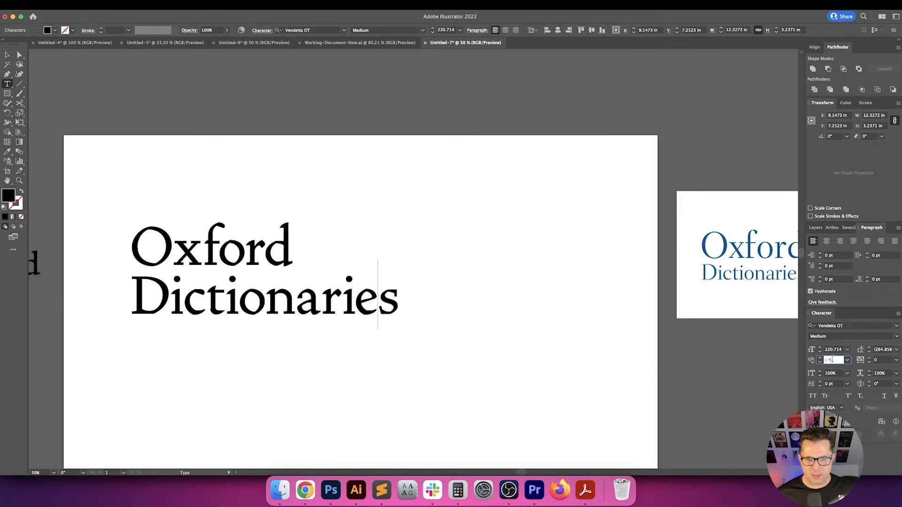
{"action": "key", "text": "shift+Down"}
{"action": "key", "text": "shift+Down"}
{"action": "key", "text": "shift+Up"}
{"action": "key", "text": "Return"}
{"action": "key", "text": "Escape"}
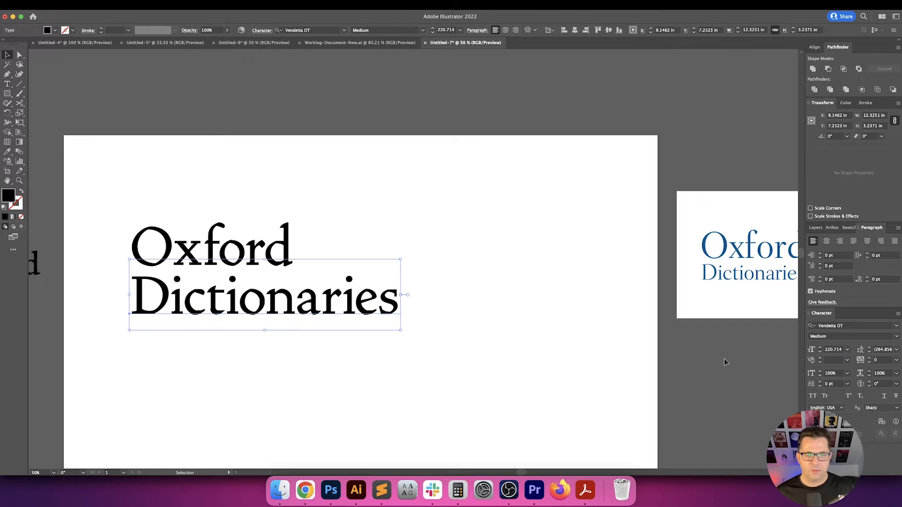
Place a backup copy of the live "Oxford" text on the pasteboard beside the artboard, above the smaller "Oxford"
{"action": "left_click", "coordinate": [527, 340]}
{"action": "left_click_drag", "start_coordinate": [527, 340], "coordinate": [584, 352]}
{"action": "left_click", "coordinate": [423, 310]}
{"action": "left_click_drag", "start_coordinate": [199, 188], "coordinate": [399, 345]}
{"action": "key", "text": "super+h"}
{"action": "key", "text": "super+h"}
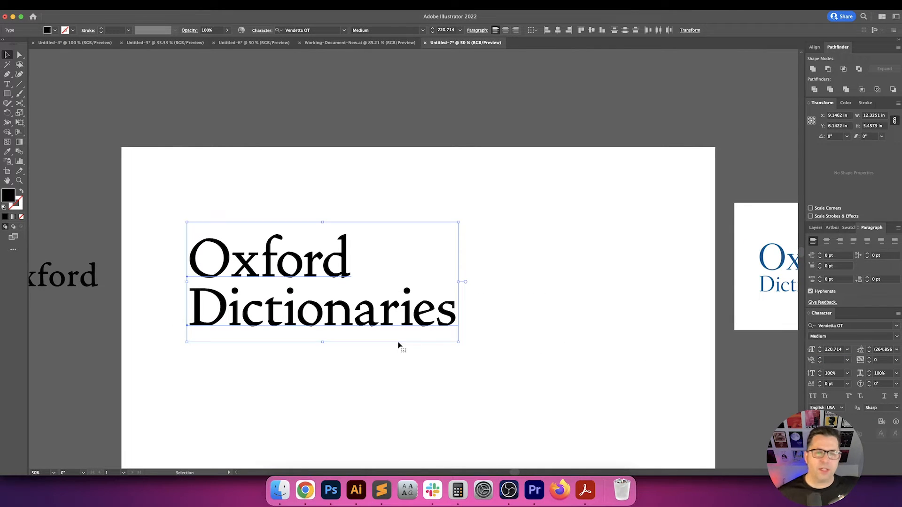
{"action": "left_click", "coordinate": [367, 248]}
{"action": "scroll", "coordinate": [367, 247], "scroll_direction": "left", "scroll_amount": 5}
{"action": "left_click_drag", "start_coordinate": [496, 275], "coordinate": [244, 170]}
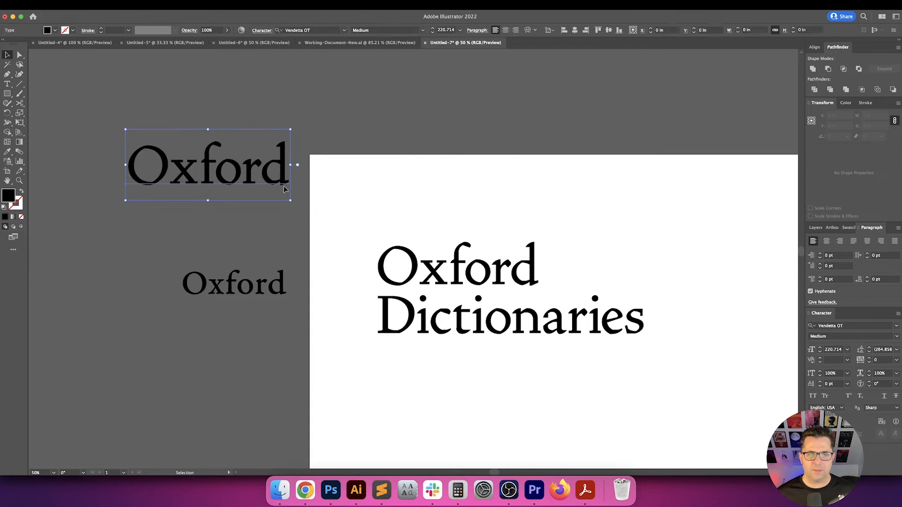
{"action": "left_click", "coordinate": [271, 227]}
Convert both wordmark lines, "Oxford" and "Dictionaries", on the artboard to outlines
{"action": "scroll", "coordinate": [271, 227], "scroll_direction": "right", "scroll_amount": 4}
{"action": "scroll", "coordinate": [271, 227], "scroll_direction": "right", "scroll_amount": 2}
{"action": "left_click_drag", "start_coordinate": [233, 244], "coordinate": [326, 399]}
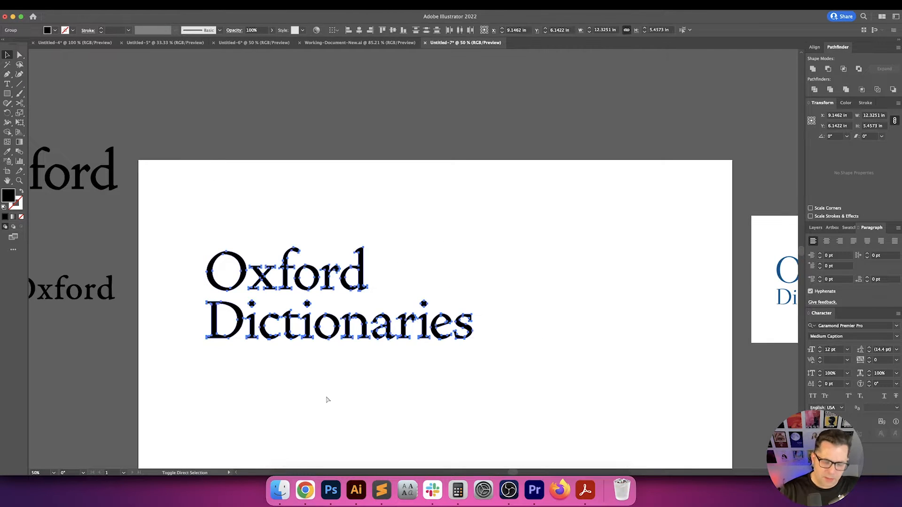
{"action": "left_click", "coordinate": [328, 400]}
{"action": "scroll", "coordinate": [337, 315], "scroll_direction": "up", "scroll_amount": 2}
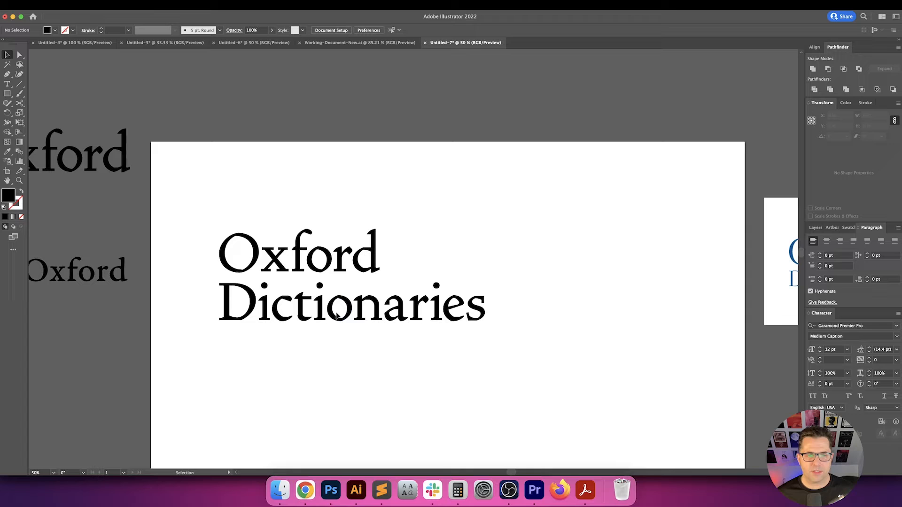
Move the outlined two-line wordmark horizontally about 5 in to the right on the artboard
{"action": "left_click", "coordinate": [311, 265]}
{"action": "left_click", "coordinate": [457, 252]}
{"action": "left_click", "coordinate": [346, 258]}
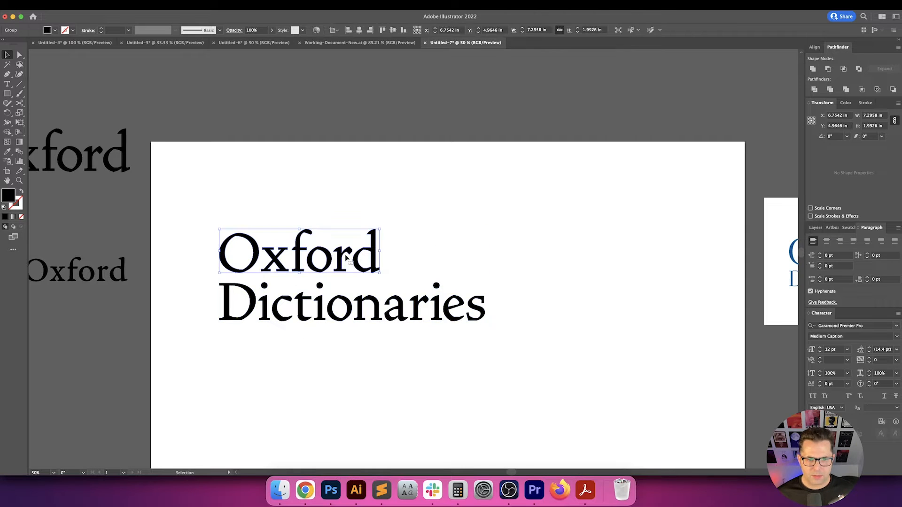
{"action": "left_click", "coordinate": [360, 293]}
{"action": "left_click", "coordinate": [343, 263]}
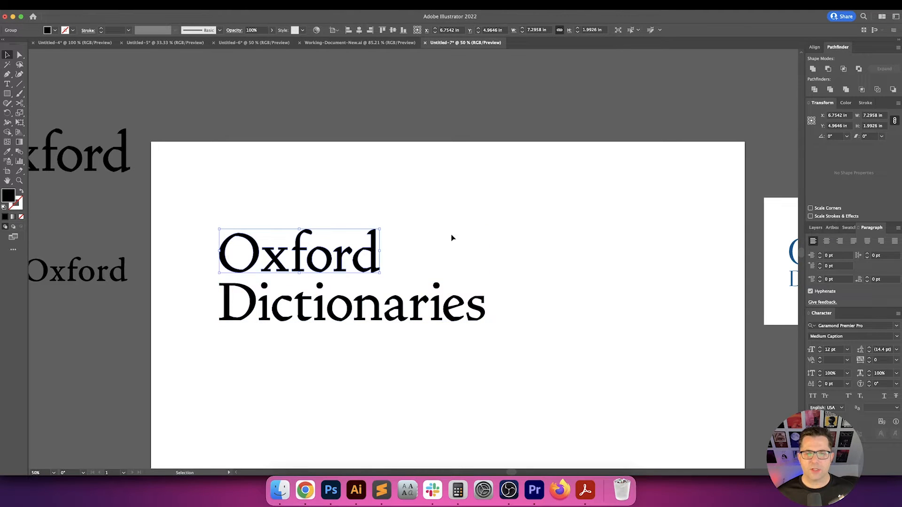
{"action": "left_click_drag", "start_coordinate": [451, 238], "coordinate": [347, 245]}
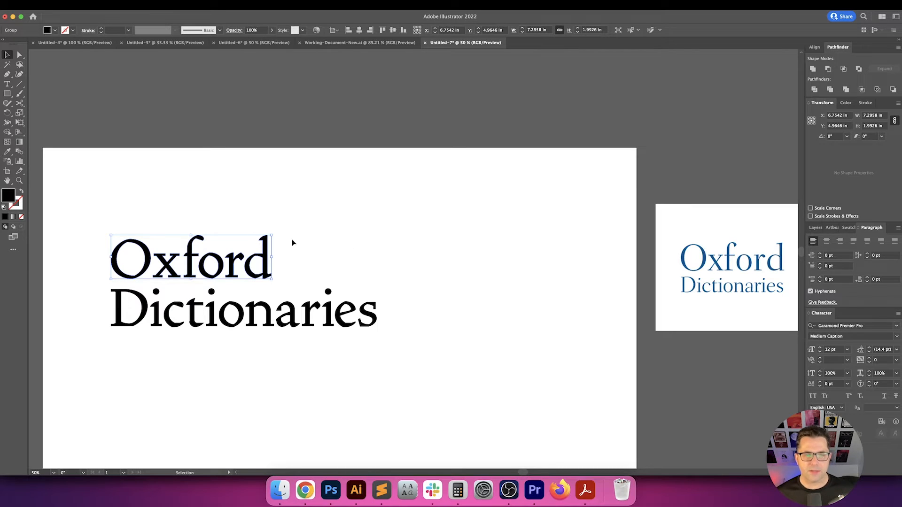
{"action": "left_click_drag", "start_coordinate": [185, 212], "coordinate": [381, 317]}
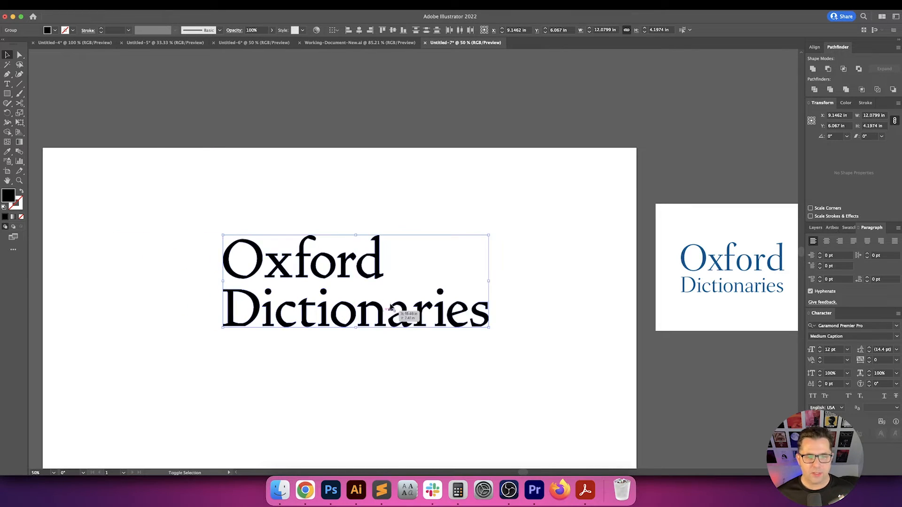
Try a height of 2 in for the outlined "Oxford" and scale it proportionally to 8 in wide instead
{"action": "left_click_drag", "start_coordinate": [451, 224], "coordinate": [350, 263]}
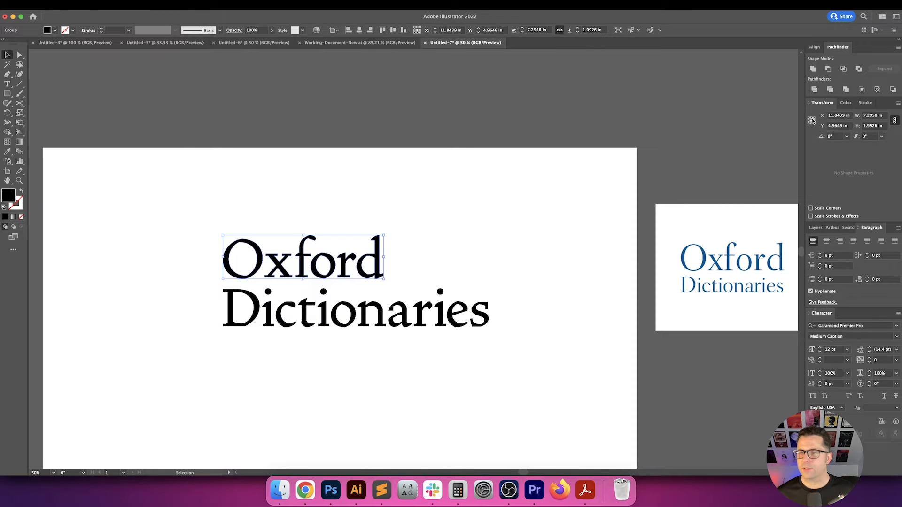
{"action": "left_click", "coordinate": [881, 126]}
{"action": "type", "text": "2"}
{"action": "key", "text": "Tab"}
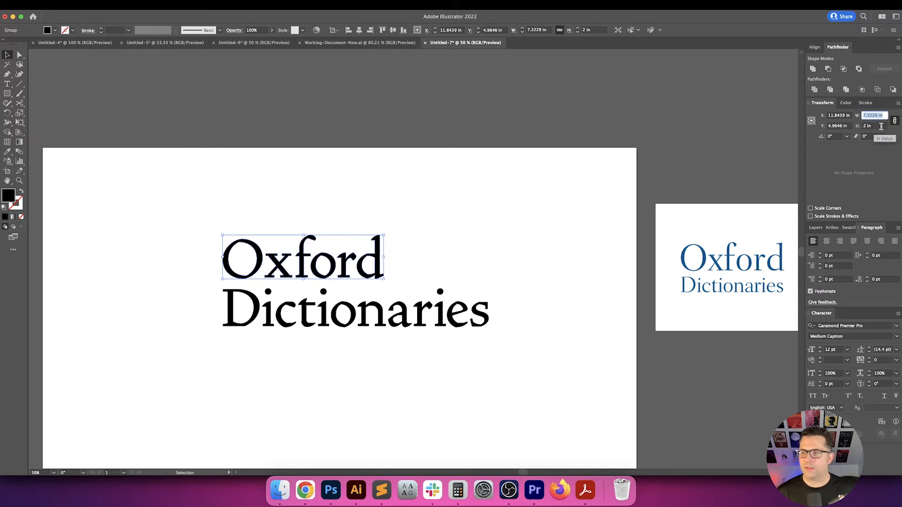
{"action": "type", "text": "8"}
{"action": "key", "text": "Return"}
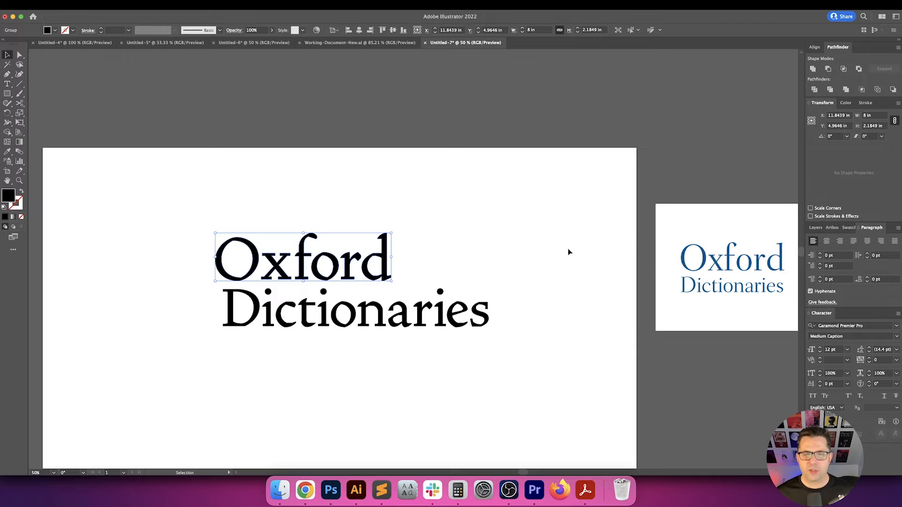
Scale the outlined "Dictionaries" proportionally to 8 in wide
{"action": "left_click", "coordinate": [503, 277]}
{"action": "left_click_drag", "start_coordinate": [503, 277], "coordinate": [442, 334]}
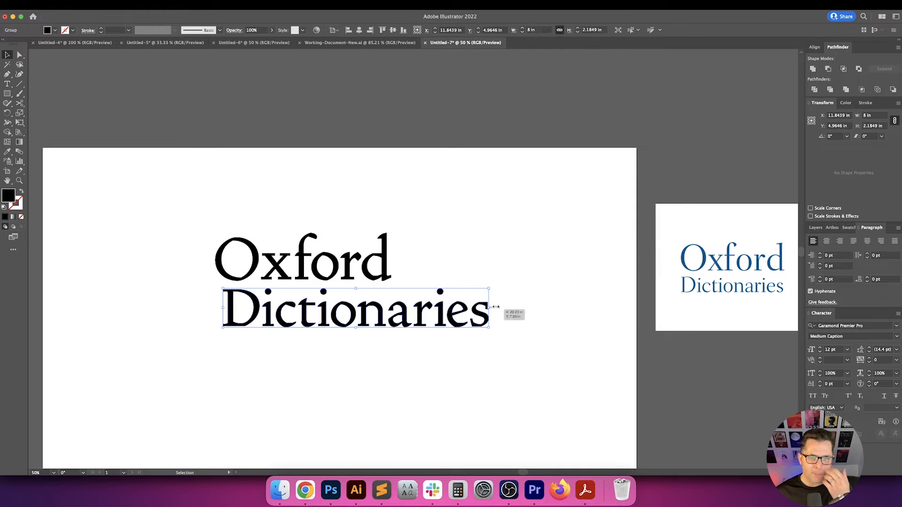
{"action": "left_click", "coordinate": [867, 113]}
{"action": "type", "text": "8"}
{"action": "key", "text": "Return"}
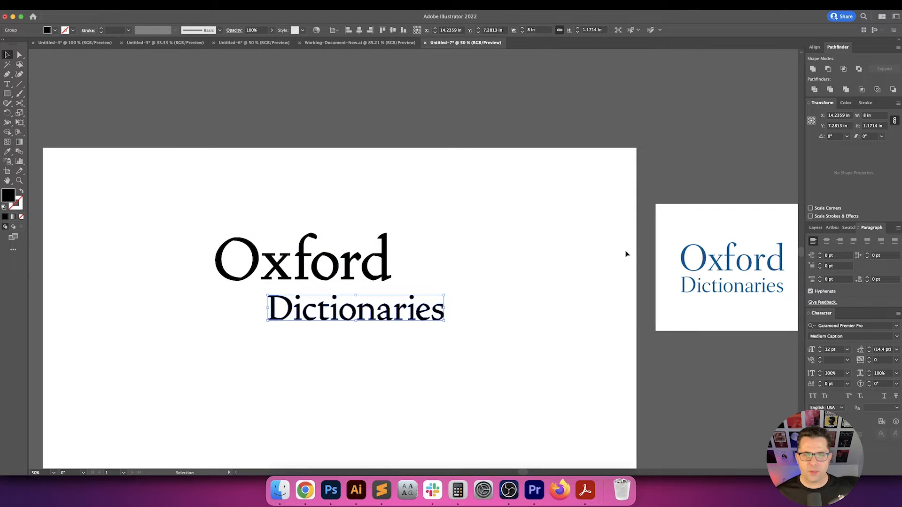
Move "Dictionaries" under "Oxford" and centre it horizontally, using "Oxford" as the key object
{"action": "left_click", "coordinate": [473, 278]}
{"action": "scroll", "coordinate": [498, 296], "scroll_direction": "left", "scroll_amount": 3}
{"action": "left_click", "coordinate": [492, 320]}
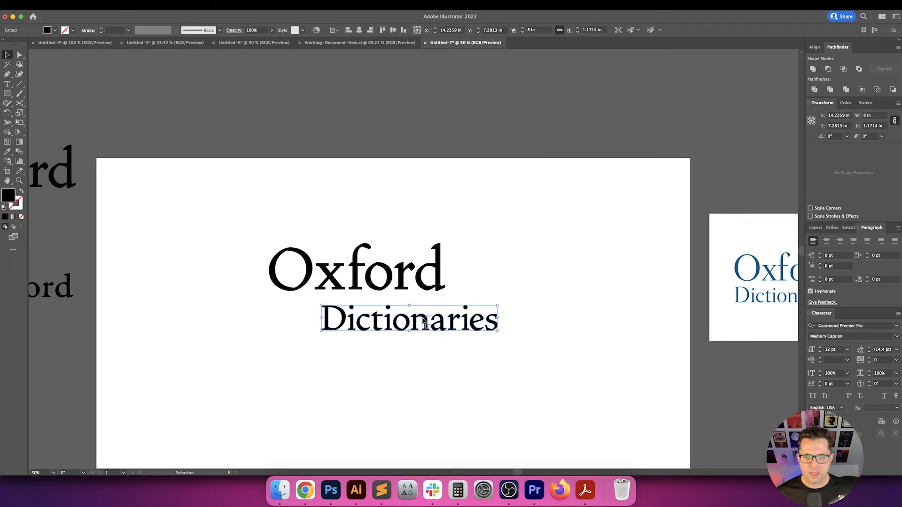
{"action": "left_click_drag", "start_coordinate": [424, 321], "coordinate": [369, 320]}
{"action": "mouse_move", "coordinate": [469, 340]}
{"action": "left_mouse_down"}
{"action": "mouse_move", "coordinate": [403, 307]}
{"action": "mouse_move", "coordinate": [393, 279]}
{"action": "left_mouse_up"}
{"action": "left_click", "coordinate": [359, 30]}
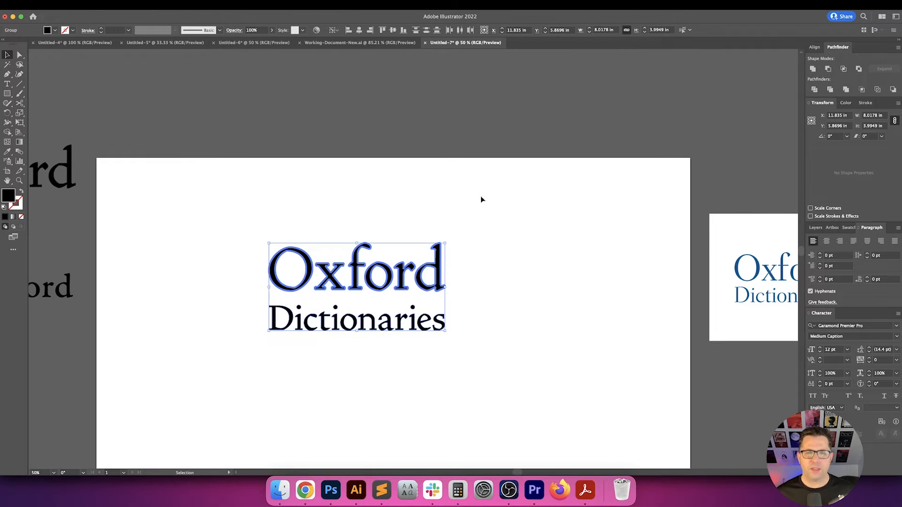
Move "Dictionaries" straight up until its top edge meets the baseline of "Oxford"
{"action": "left_click", "coordinate": [494, 219]}
{"action": "left_click_drag", "start_coordinate": [442, 324], "coordinate": [441, 312]}
{"action": "left_click_drag", "start_coordinate": [502, 309], "coordinate": [448, 291]}
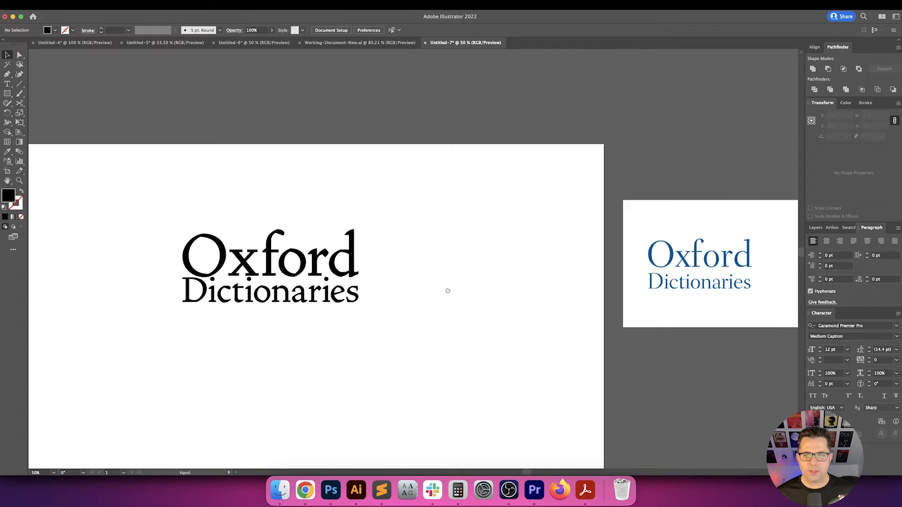
Move "Dictionaries" down by exactly 0.25 in to open a gap beneath "Oxford"
{"action": "left_click", "coordinate": [354, 292]}
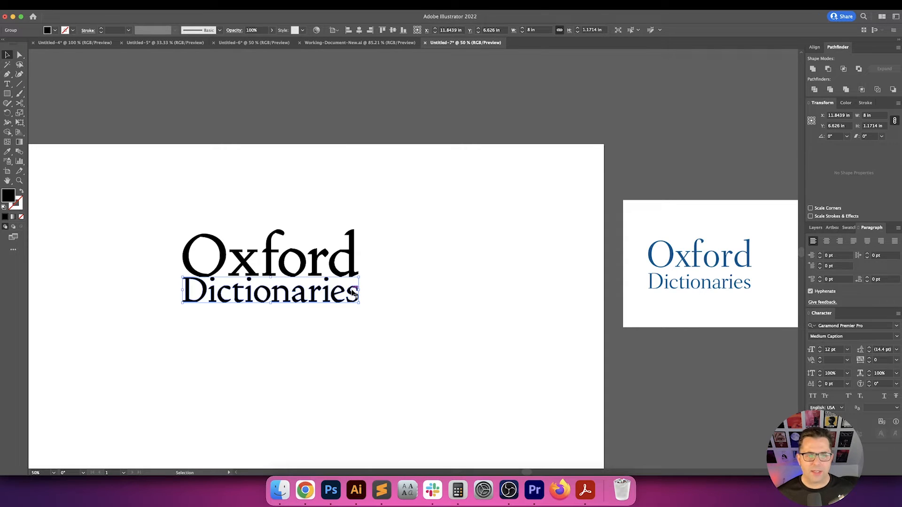
{"action": "key", "text": "Return"}
{"action": "key", "text": "Tab"}
{"action": "type", "text": "0.25"}
{"action": "key", "text": "Tab"}
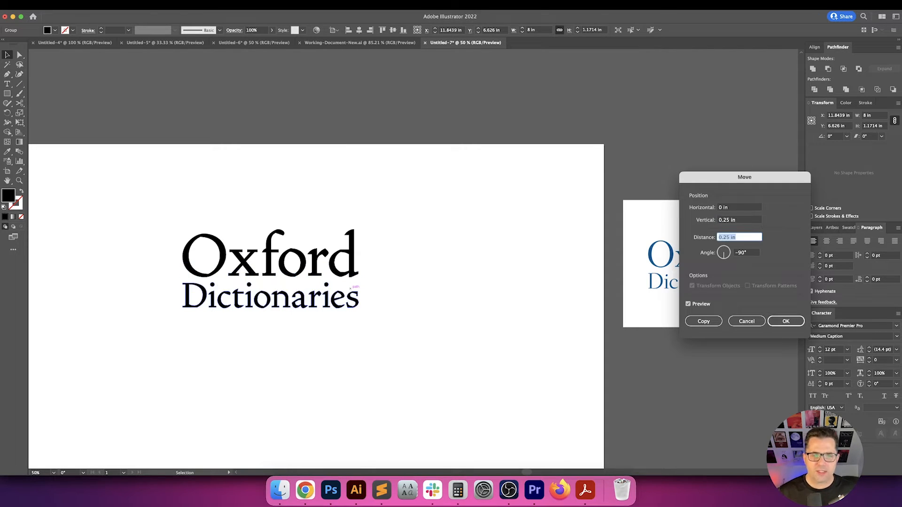
{"action": "left_click", "coordinate": [739, 220]}
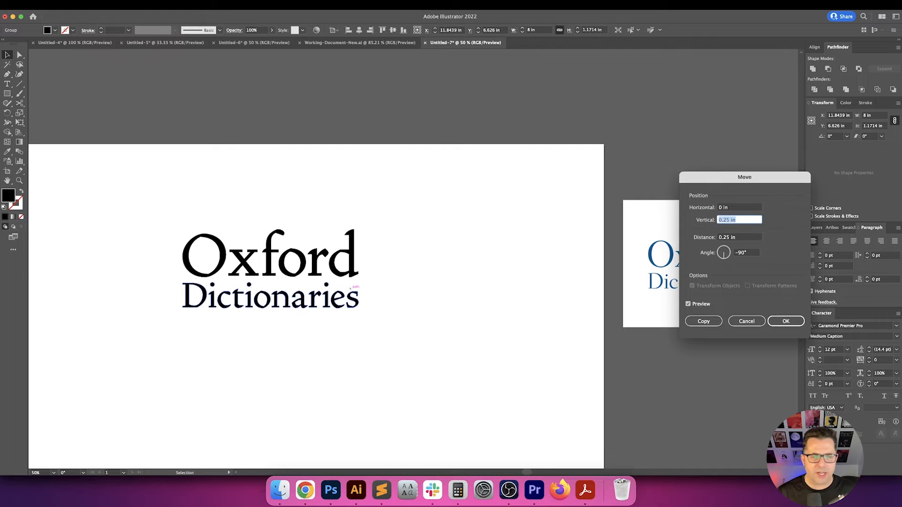
{"action": "key", "text": "Return"}
{"action": "left_click", "coordinate": [352, 265]}
{"action": "scroll", "coordinate": [447, 283], "scroll_direction": "left", "scroll_amount": 5}
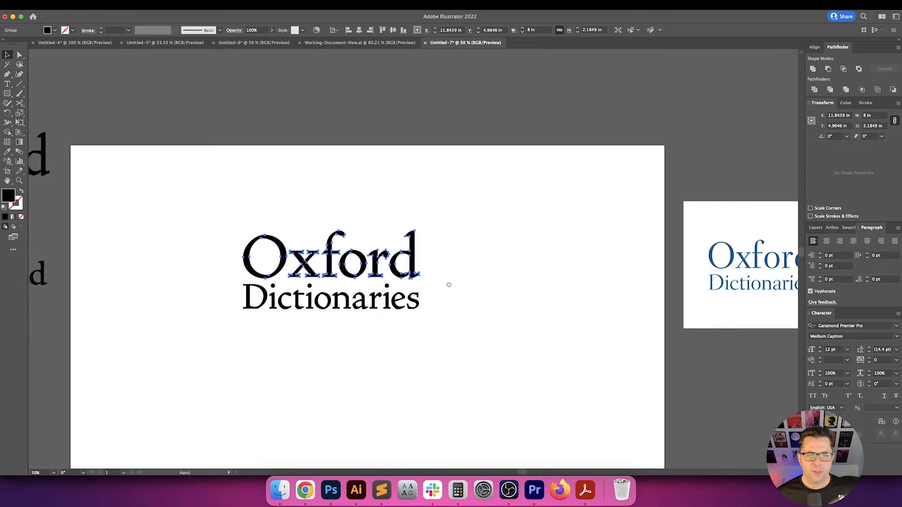
{"action": "left_click", "coordinate": [486, 297]}
Duplicate the outlined "Oxford" to the right of the wordmark and delete its "xford" letters, keeping only the O
{"action": "scroll", "coordinate": [418, 296], "scroll_direction": "right", "scroll_amount": 5}
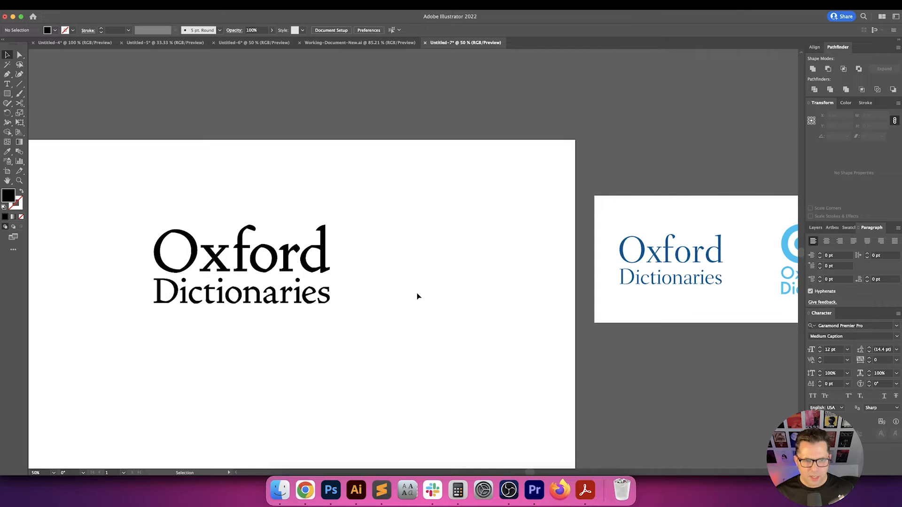
{"action": "left_click", "coordinate": [196, 252]}
{"action": "left_click_drag", "start_coordinate": [195, 249], "coordinate": [409, 241]}
{"action": "left_click", "coordinate": [425, 204]}
{"action": "key", "text": "a"}
{"action": "left_click_drag", "start_coordinate": [420, 207], "coordinate": [542, 313]}
{"action": "key", "text": "Delete"}
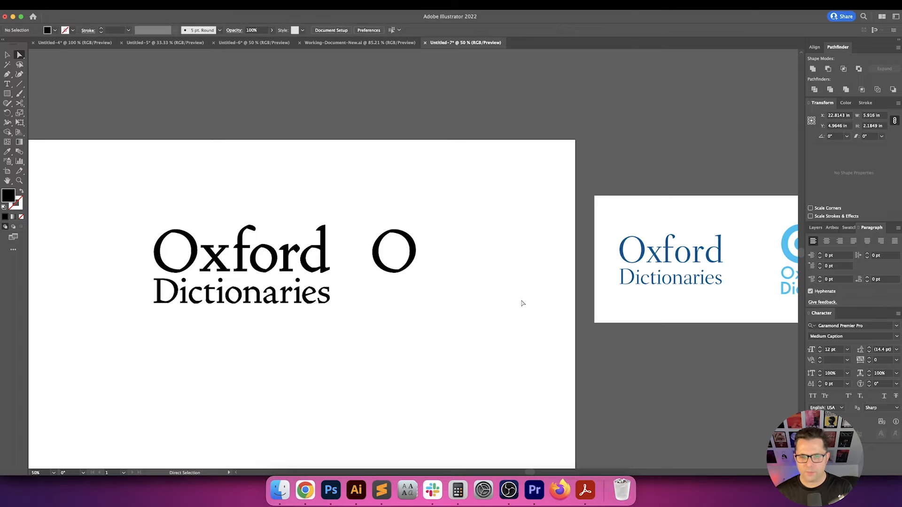
{"action": "key", "text": "v"}
Add a capital D in Garamond Premier Pro Medium Caption below the separate O, enlarge it to about 198 pt, and convert it to outlines
{"action": "scroll", "coordinate": [441, 316], "scroll_direction": "right", "scroll_amount": 5}
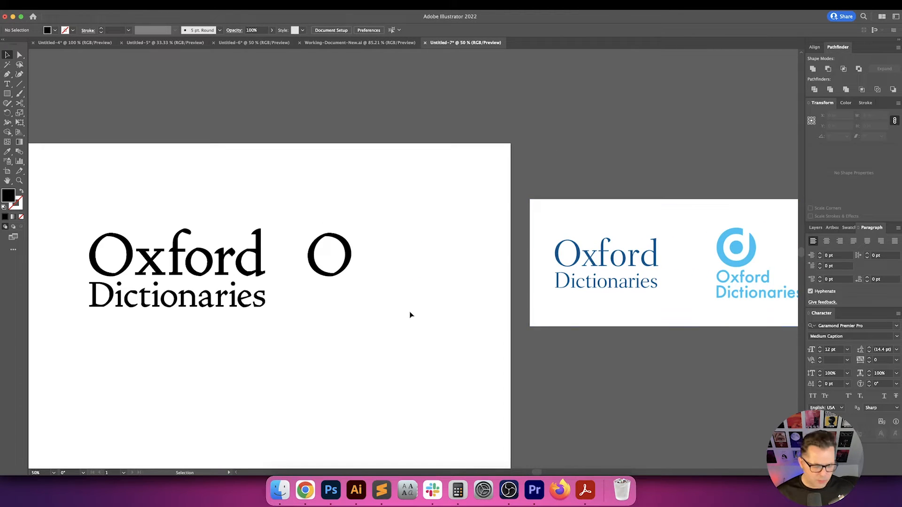
{"action": "key", "text": "t"}
{"action": "left_click", "coordinate": [354, 345]}
{"action": "key", "text": "BackSpace"}
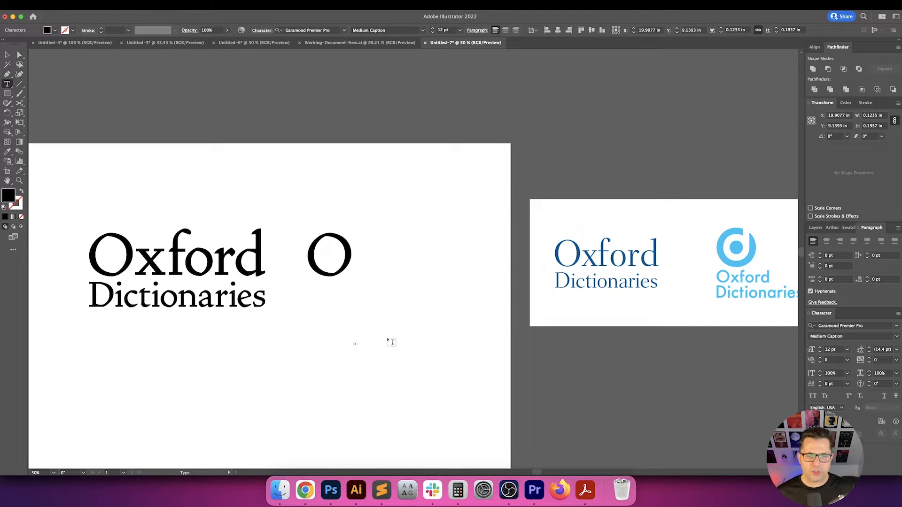
{"action": "key", "text": "Escape"}
{"action": "left_click_drag", "start_coordinate": [357, 349], "coordinate": [405, 374]}
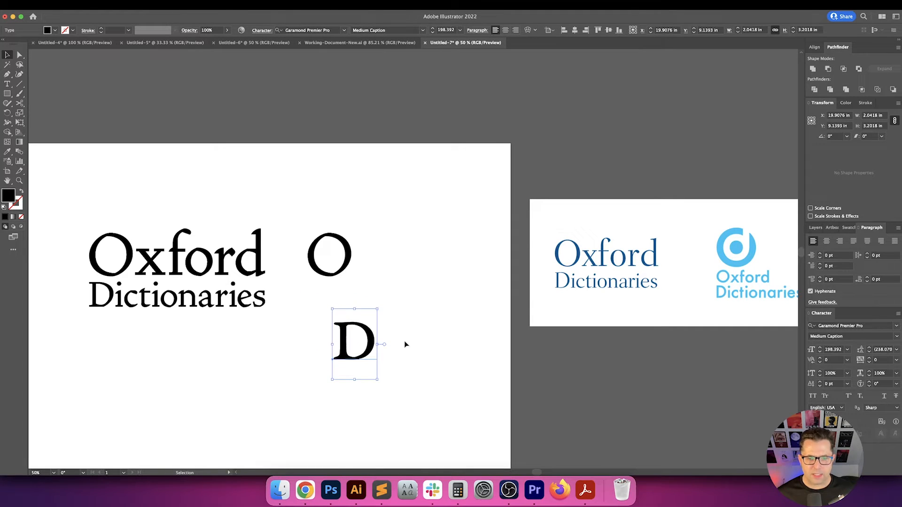
{"action": "left_click", "coordinate": [342, 274]}
{"action": "left_click", "coordinate": [370, 340]}
{"action": "key", "text": "super+shift+o"}
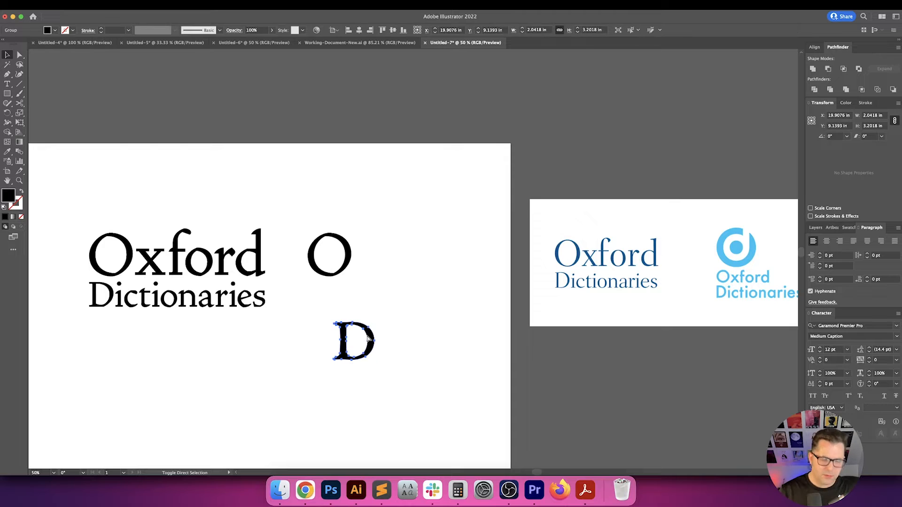
Move the D inside the O, scale it down to about 1.02 in wide, and centre it with the O as the key object
{"action": "left_click_drag", "start_coordinate": [369, 348], "coordinate": [331, 263]}
{"action": "scroll", "coordinate": [344, 264], "scroll_direction": "up", "scroll_amount": 2}
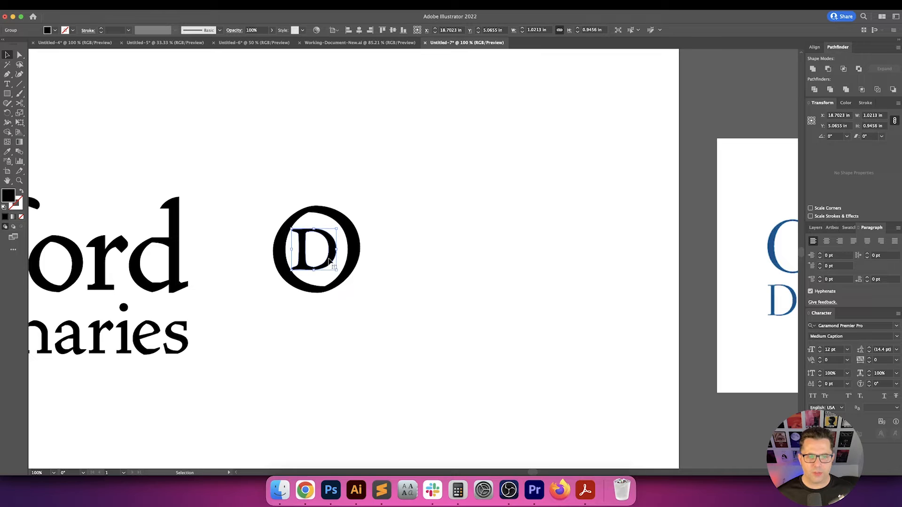
{"action": "left_click", "coordinate": [382, 242]}
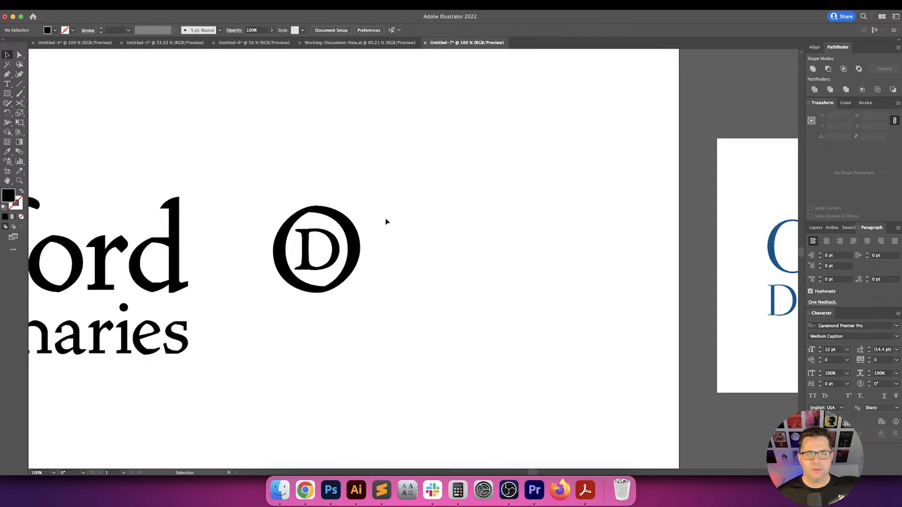
{"action": "scroll", "coordinate": [385, 221], "scroll_direction": "left", "scroll_amount": 2}
{"action": "scroll", "coordinate": [385, 221], "scroll_direction": "up", "scroll_amount": 1}
{"action": "left_click", "coordinate": [386, 264]}
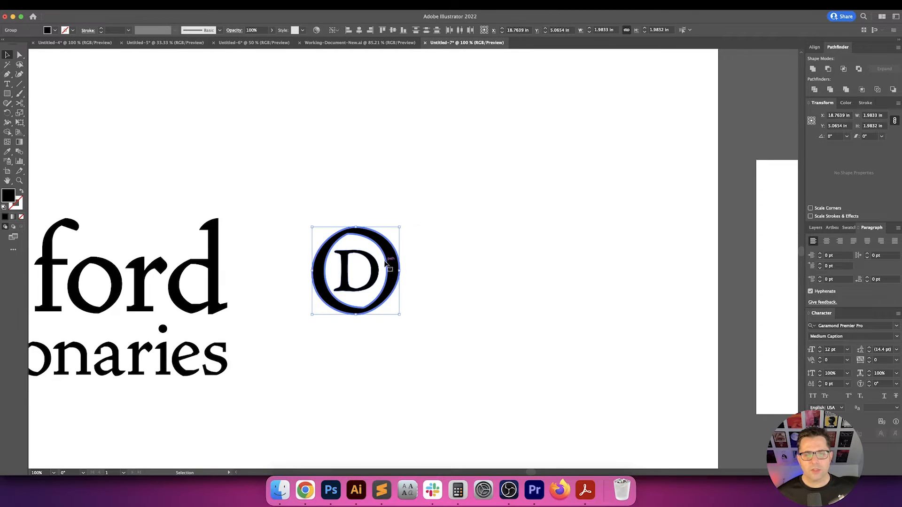
{"action": "left_click", "coordinate": [400, 69]}
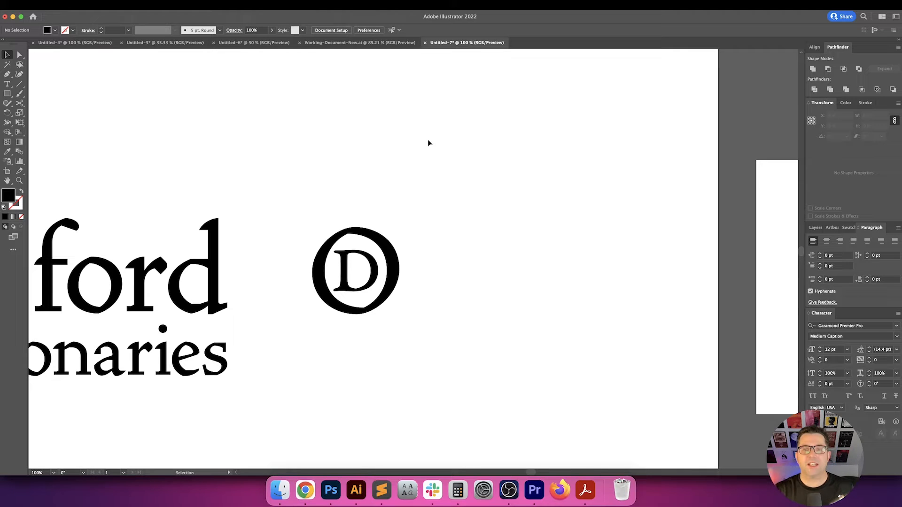
Move the O-and-D monogram farther to the right, away from the wordmark
{"action": "scroll", "coordinate": [428, 146], "scroll_direction": "down", "scroll_amount": 1}
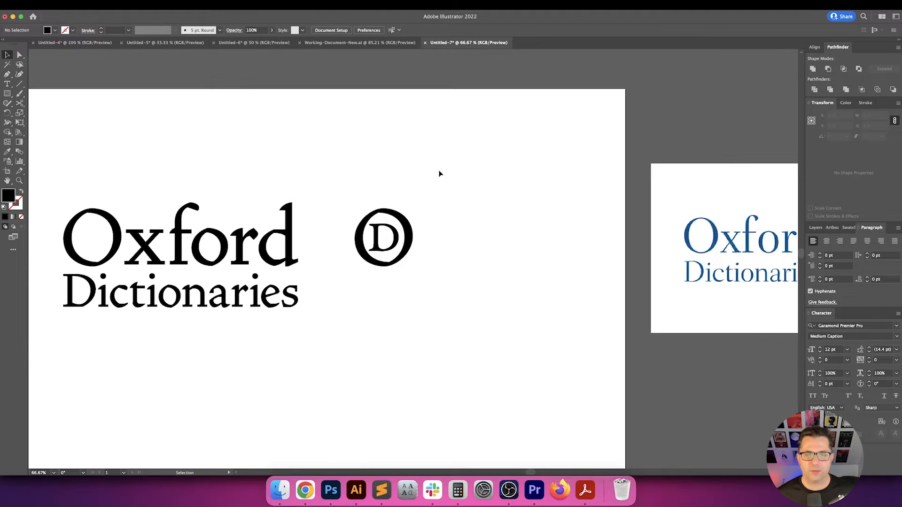
{"action": "left_click_drag", "start_coordinate": [500, 201], "coordinate": [441, 227]}
{"action": "left_click", "coordinate": [382, 260]}
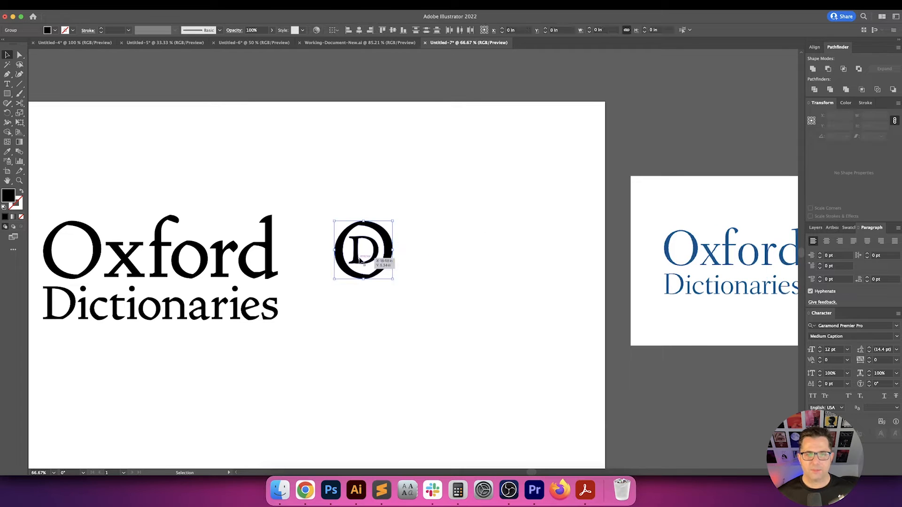
{"action": "left_click_drag", "start_coordinate": [383, 261], "coordinate": [591, 245]}
{"action": "left_click", "coordinate": [613, 276]}
{"action": "left_click_drag", "start_coordinate": [612, 276], "coordinate": [554, 274]}
{"action": "scroll", "coordinate": [503, 316], "scroll_direction": "down", "scroll_amount": 2}
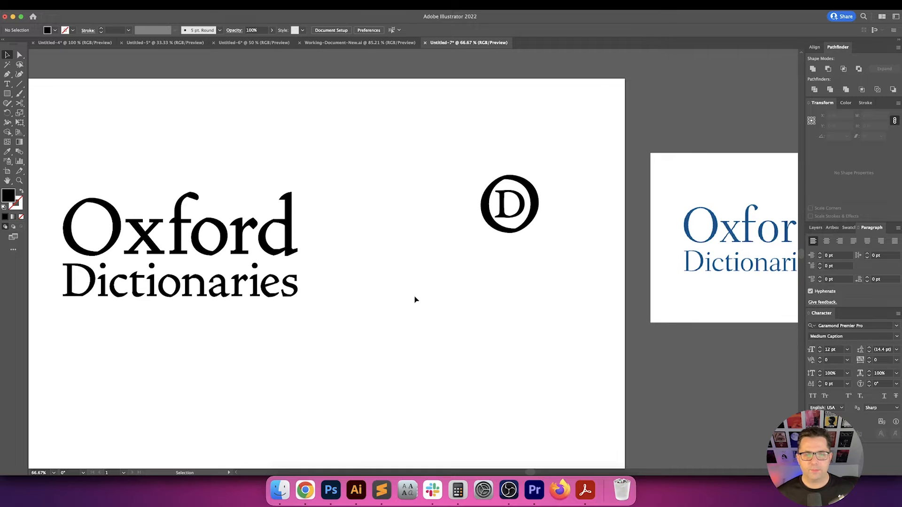
Add a capital D in Garamond Premier Pro Medium Caption right of the wordmark and enlarge it well beyond the existing monogram
{"action": "key", "text": "t"}
{"action": "left_click", "coordinate": [392, 295]}
{"action": "type", "text": "D"}
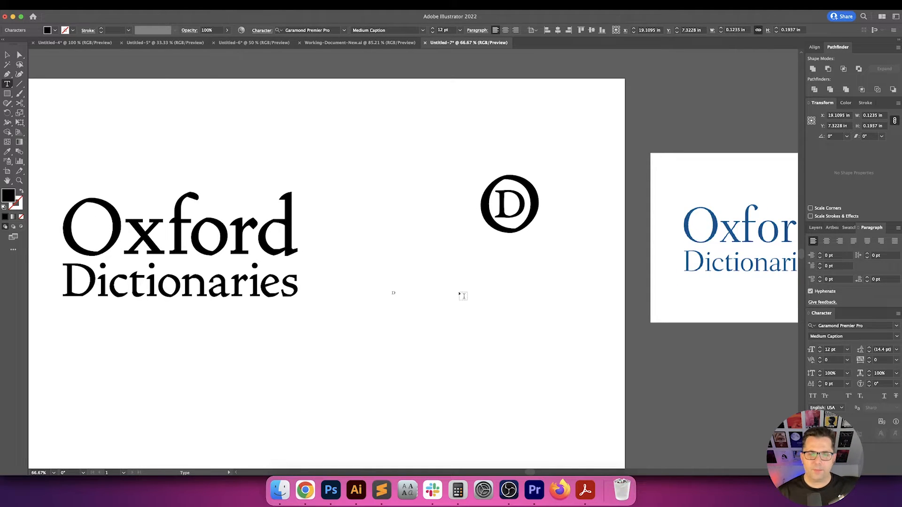
{"action": "key", "text": "Escape"}
{"action": "left_click", "coordinate": [396, 296]}
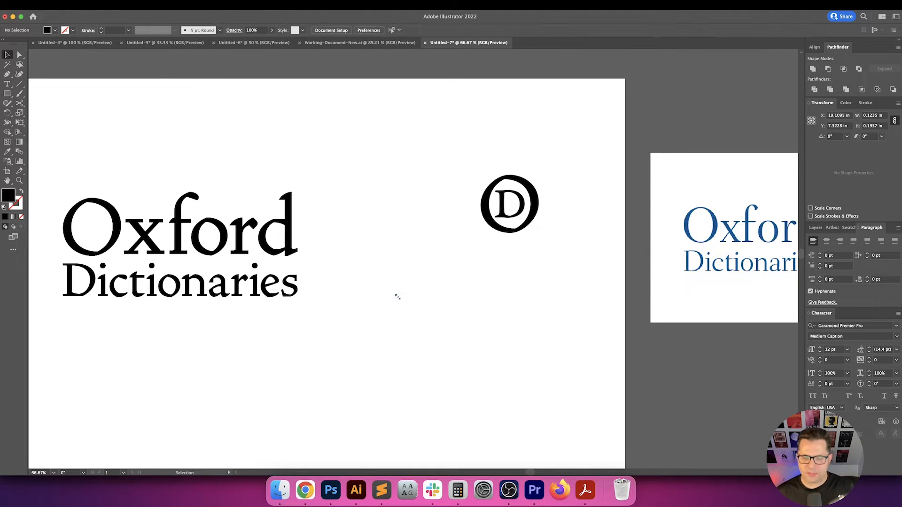
Try a reversed monogram by placing a copy of the O inside the large D's counter
{"action": "left_click_drag", "start_coordinate": [423, 187], "coordinate": [551, 272]}
{"action": "left_click_drag", "start_coordinate": [529, 219], "coordinate": [467, 382]}
{"action": "left_click", "coordinate": [418, 333]}
{"action": "left_click", "coordinate": [500, 370]}
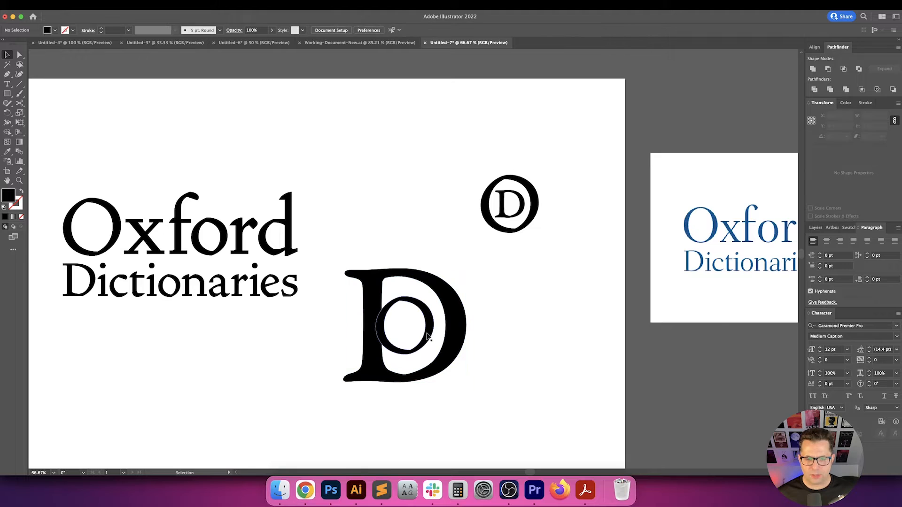
{"action": "left_click_drag", "start_coordinate": [429, 335], "coordinate": [438, 335]}
{"action": "left_click", "coordinate": [493, 318]}
{"action": "key", "text": "space"}
{"action": "left_click_drag", "start_coordinate": [494, 316], "coordinate": [499, 316]}
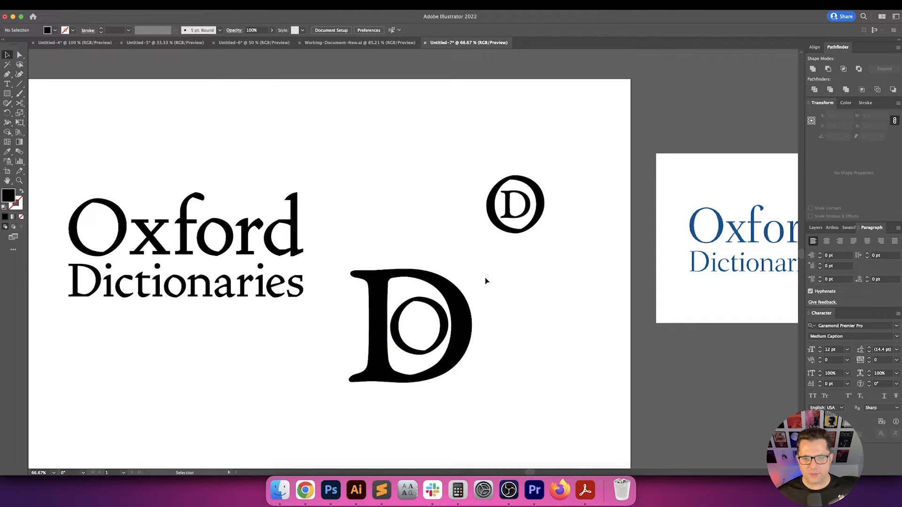
Delete the large D together with the O inside it
{"action": "left_click_drag", "start_coordinate": [486, 279], "coordinate": [386, 366]}
{"action": "key", "text": "Delete"}
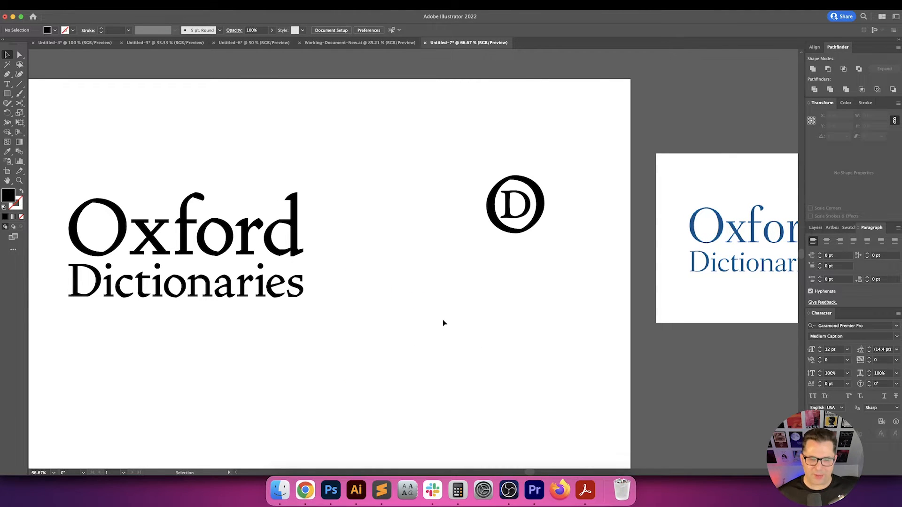
Set the height of the monogram's O to 2 in with its proportions constrained
{"action": "key", "text": "space"}
{"action": "left_click_drag", "start_coordinate": [443, 322], "coordinate": [379, 348]}
{"action": "left_click", "coordinate": [457, 218]}
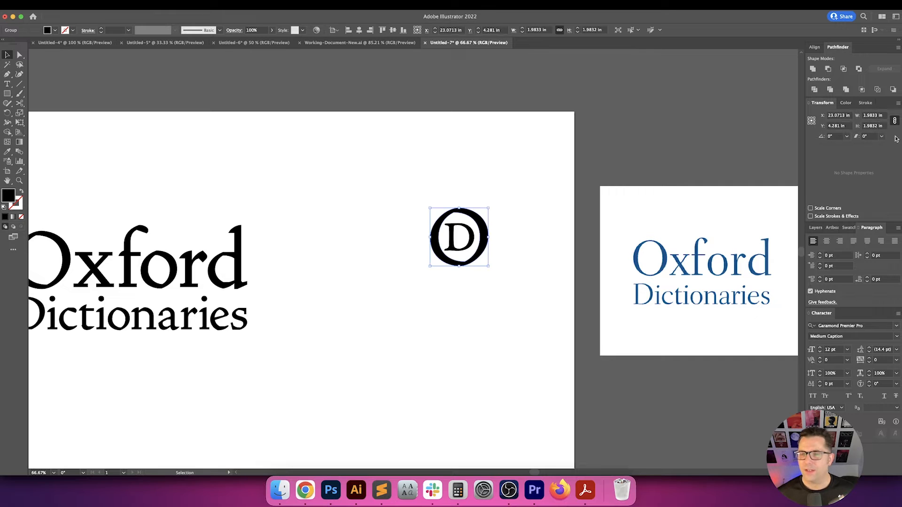
{"action": "left_click", "coordinate": [878, 125]}
{"action": "type", "text": "2"}
{"action": "key", "text": "Return"}
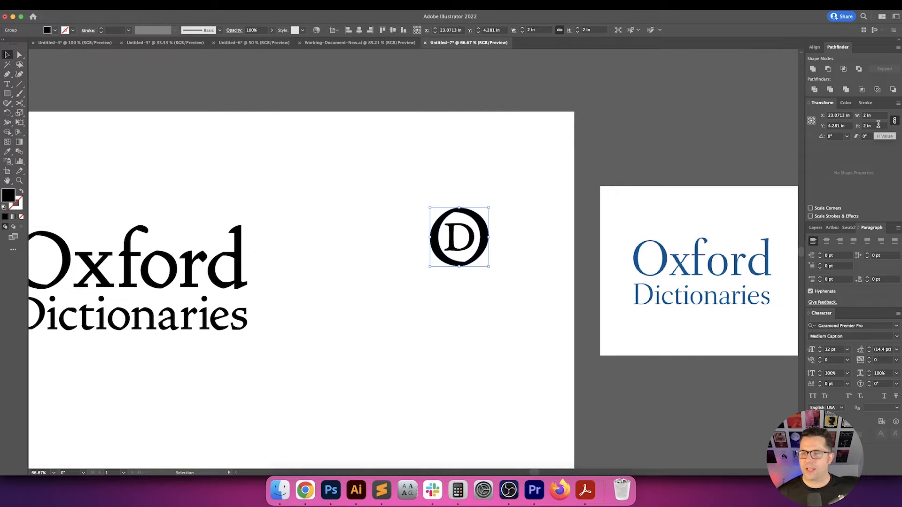
{"action": "left_click", "coordinate": [521, 211]}
Set the height of the D inside the O to 1 in with its proportions constrained
{"action": "left_click", "coordinate": [471, 239]}
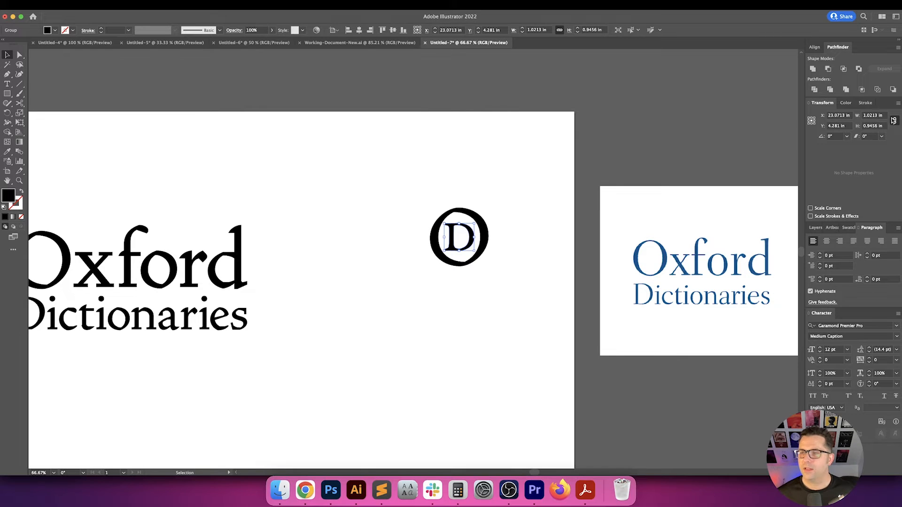
{"action": "left_click", "coordinate": [874, 126]}
{"action": "type", "text": "1"}
{"action": "key", "text": "Return"}
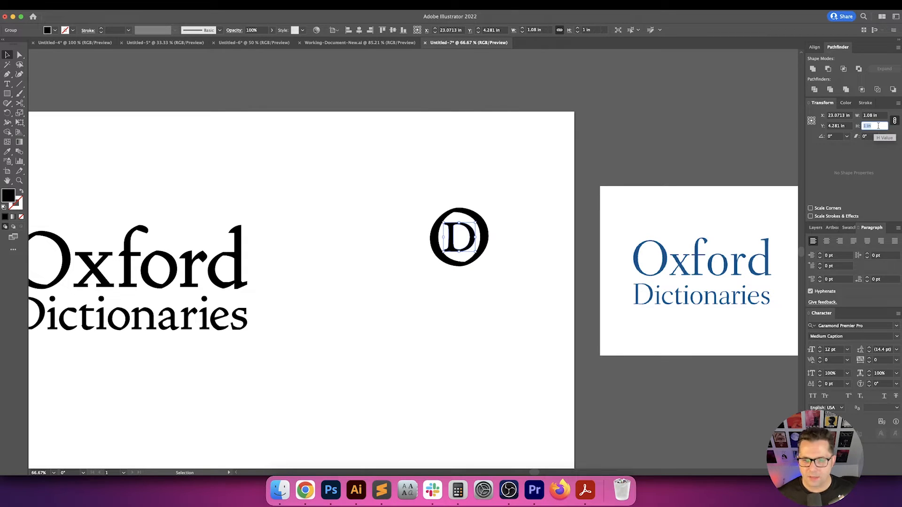
{"action": "left_click", "coordinate": [521, 240]}
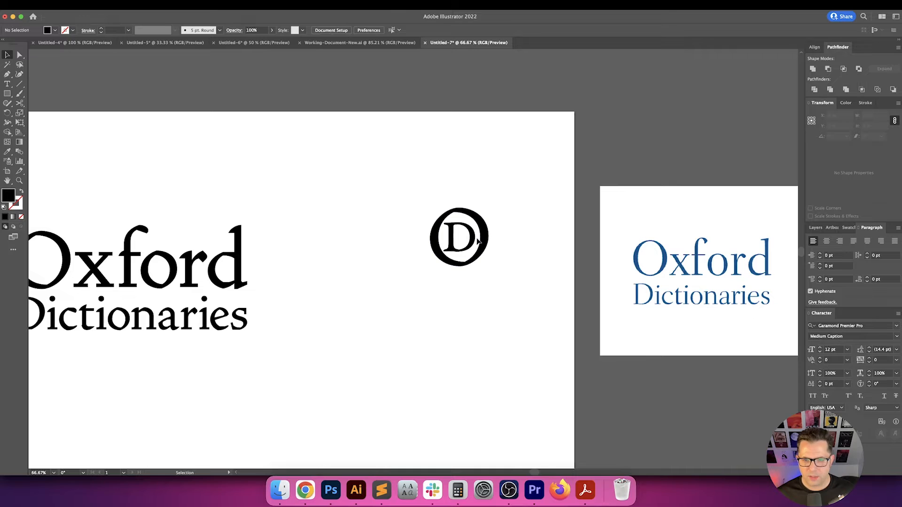
Move the monogram to the left of the two-line wordmark
{"action": "scroll", "coordinate": [478, 241], "scroll_direction": "up", "scroll_amount": 2}
{"action": "left_click", "coordinate": [487, 226]}
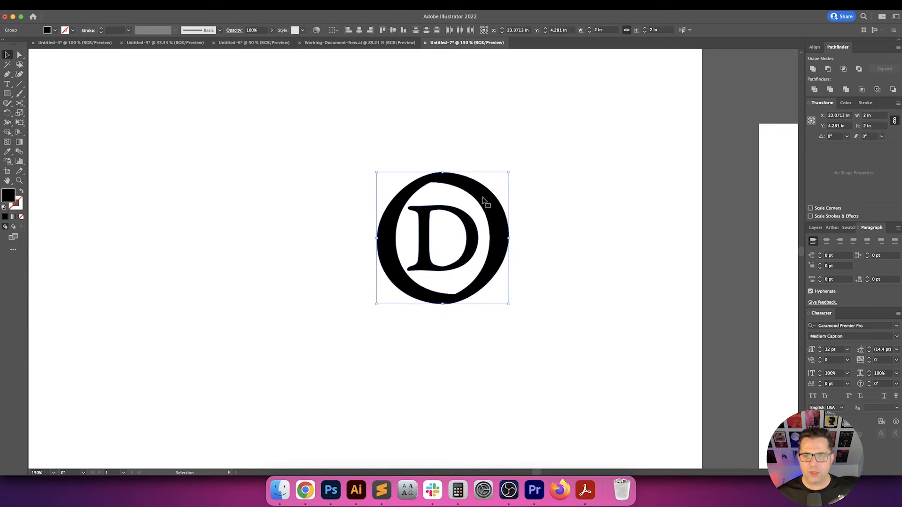
{"action": "left_click", "coordinate": [469, 97]}
{"action": "scroll", "coordinate": [566, 158], "scroll_direction": "left", "scroll_amount": 1}
{"action": "scroll", "coordinate": [567, 162], "scroll_direction": "down", "scroll_amount": 3}
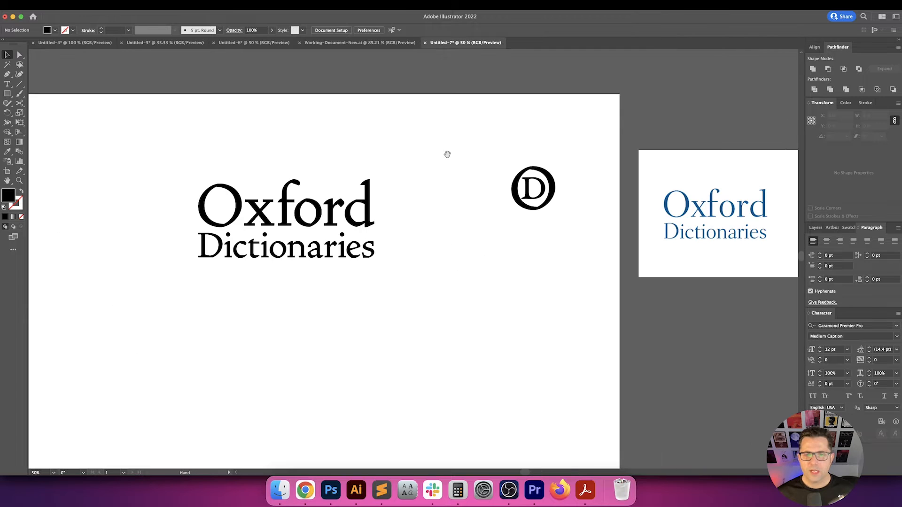
{"action": "left_click_drag", "start_coordinate": [448, 155], "coordinate": [226, 248]}
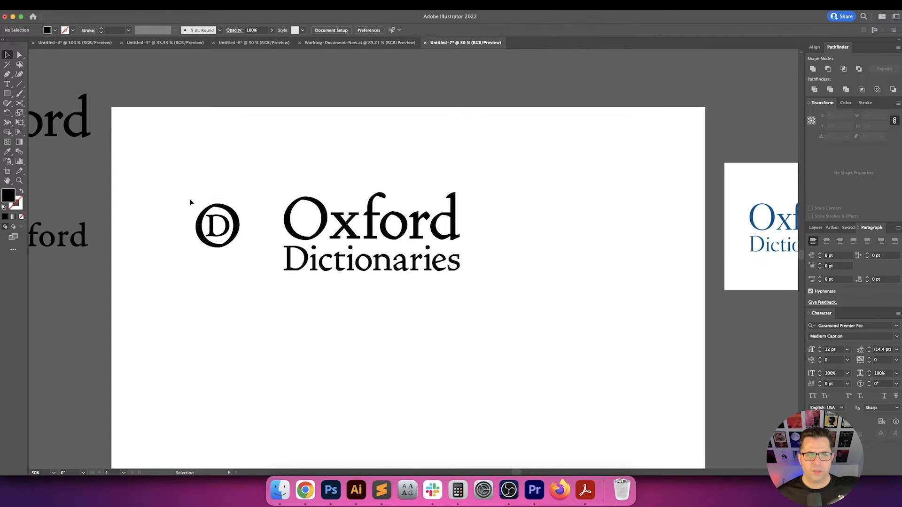
{"action": "scroll", "coordinate": [245, 272], "scroll_direction": "left", "scroll_amount": 2}
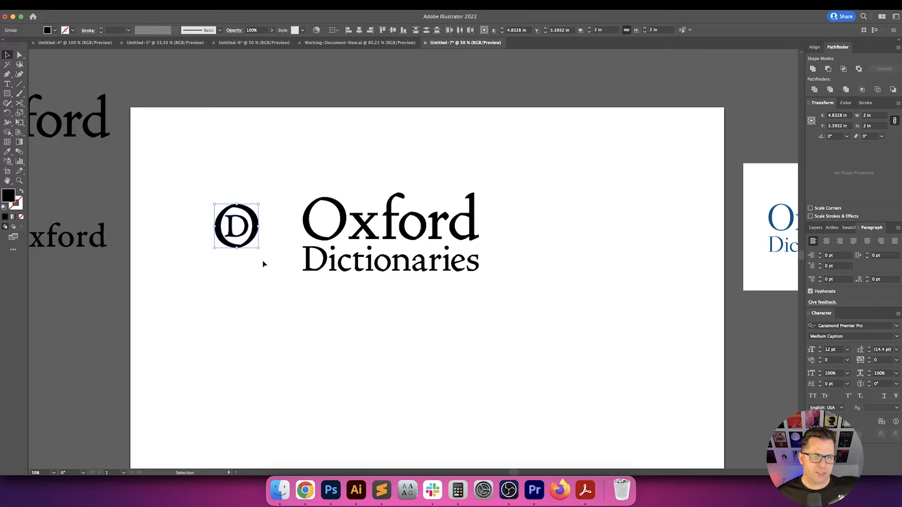
Scale the monogram up proportionally to about 3.32 in wide beside the wordmark
{"action": "scroll", "coordinate": [262, 261], "scroll_direction": "up", "scroll_amount": 3}
{"action": "left_click_drag", "start_coordinate": [264, 287], "coordinate": [284, 308]}
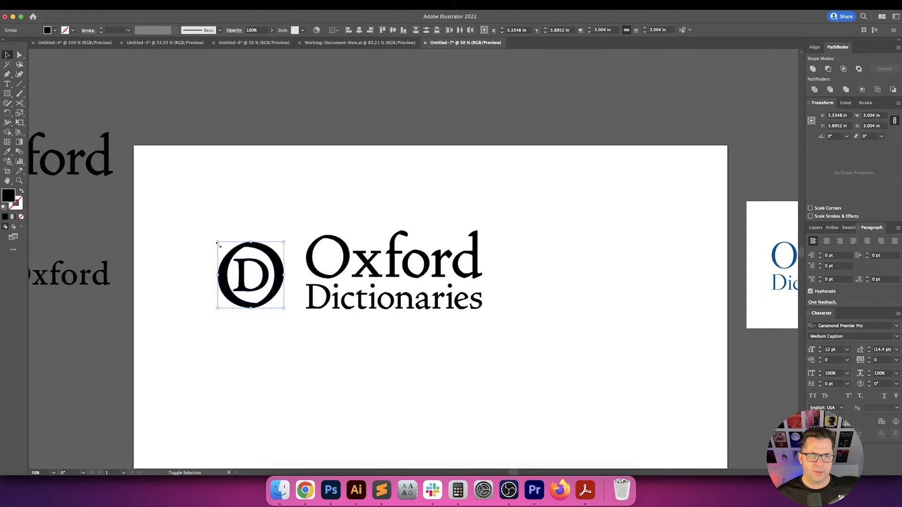
{"action": "left_click_drag", "start_coordinate": [218, 242], "coordinate": [209, 235]}
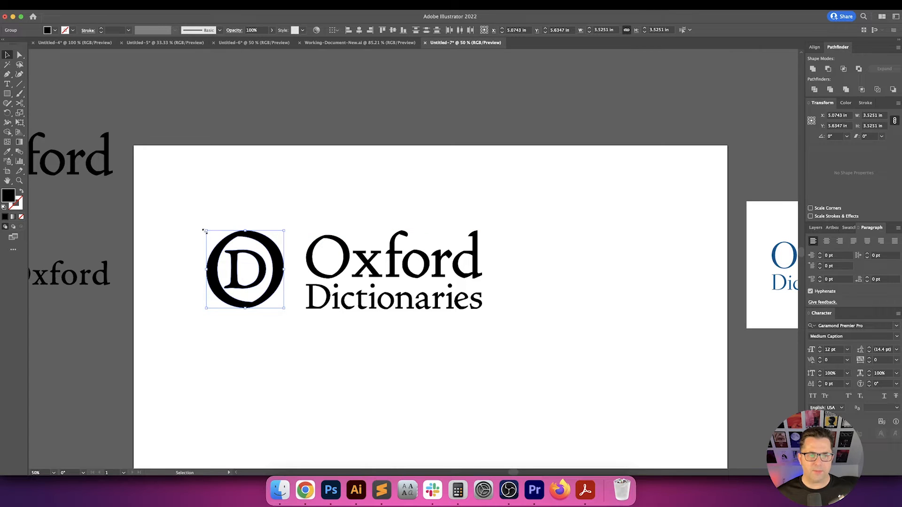
{"action": "left_click", "coordinate": [232, 201]}
{"action": "left_click_drag", "start_coordinate": [232, 202], "coordinate": [261, 206]}
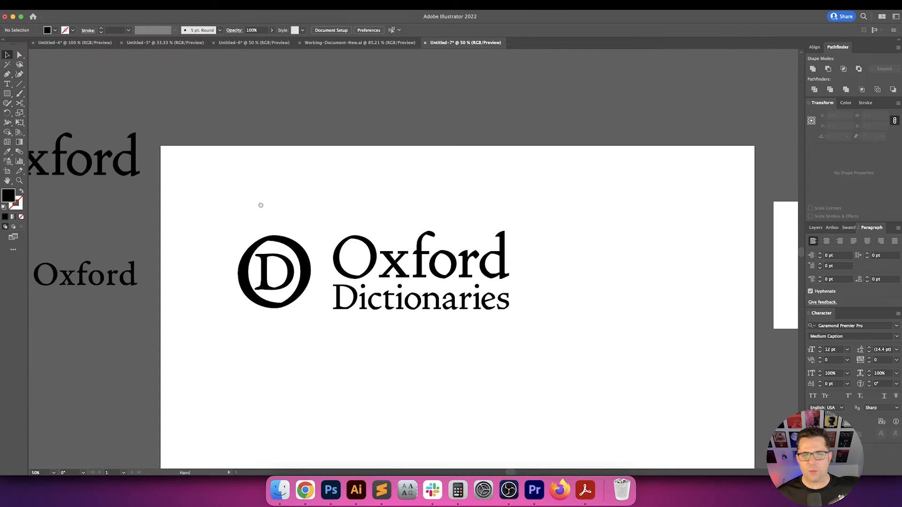
Move the wordmark horizontally to the right to widen the gap between it and the monogram
{"action": "left_click", "coordinate": [358, 249]}
{"action": "left_click_drag", "start_coordinate": [358, 249], "coordinate": [397, 249]}
{"action": "left_click", "coordinate": [376, 207]}
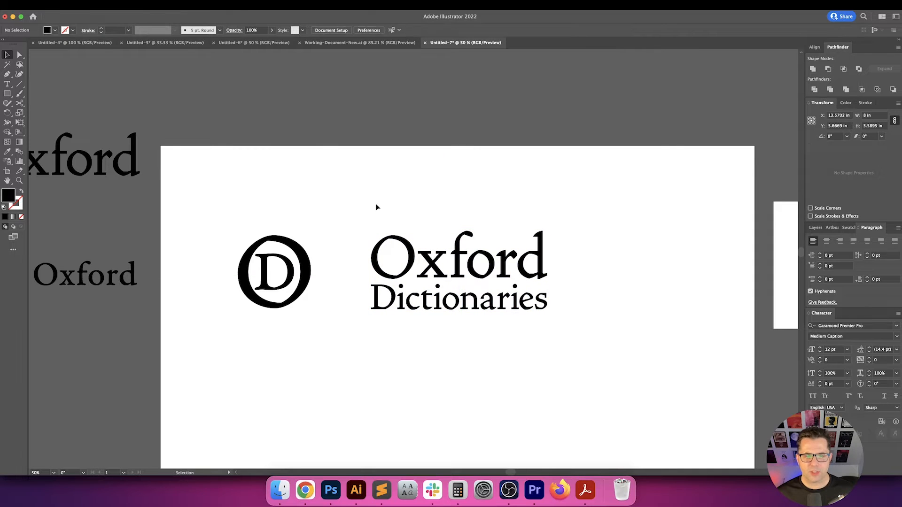
Draw a straight vertical line about 6.15 in tall between the monogram and the wordmark with the Pen tool
{"action": "key", "text": "p"}
{"action": "left_click", "coordinate": [332, 211]}
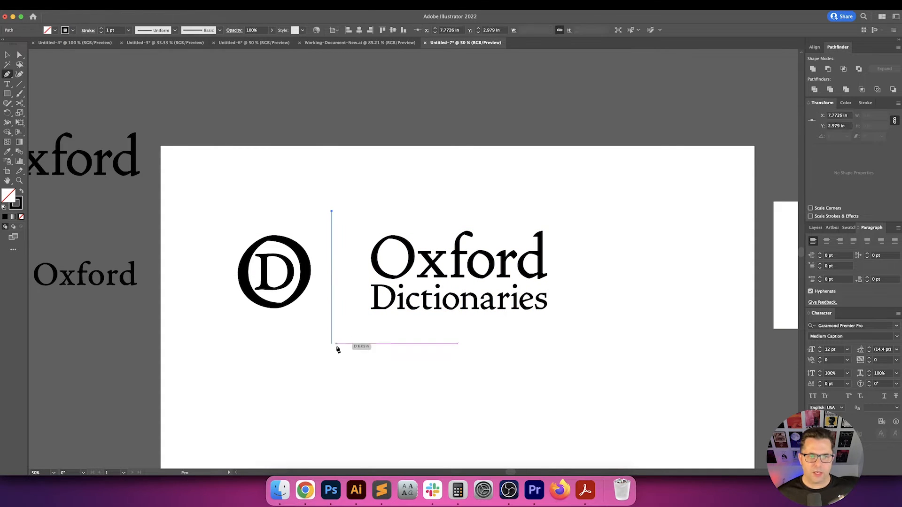
{"action": "left_click", "coordinate": [336, 346], "text": "shift"}
{"action": "key", "text": "v"}
{"action": "left_click", "coordinate": [299, 351]}
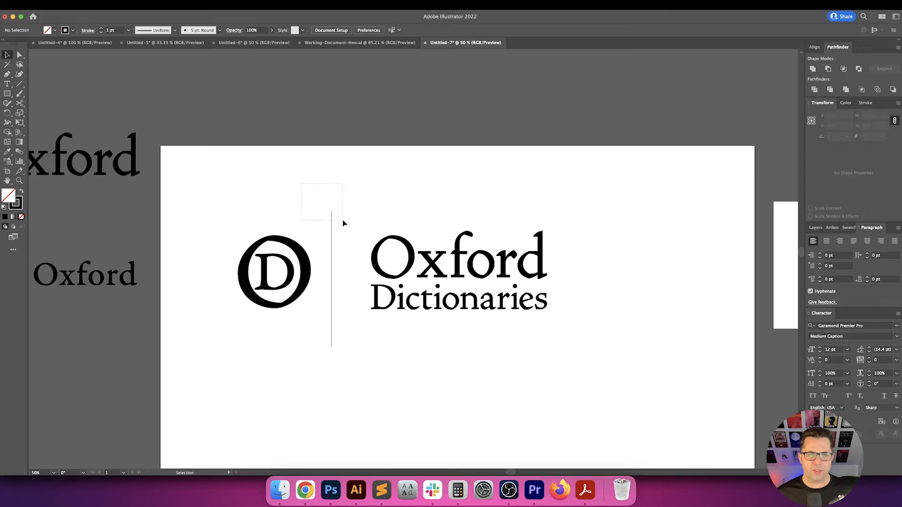
Set the vertical divider line's stroke weight to 10 pt
{"action": "left_click_drag", "start_coordinate": [344, 224], "coordinate": [344, 223]}
{"action": "left_click", "coordinate": [120, 31]}
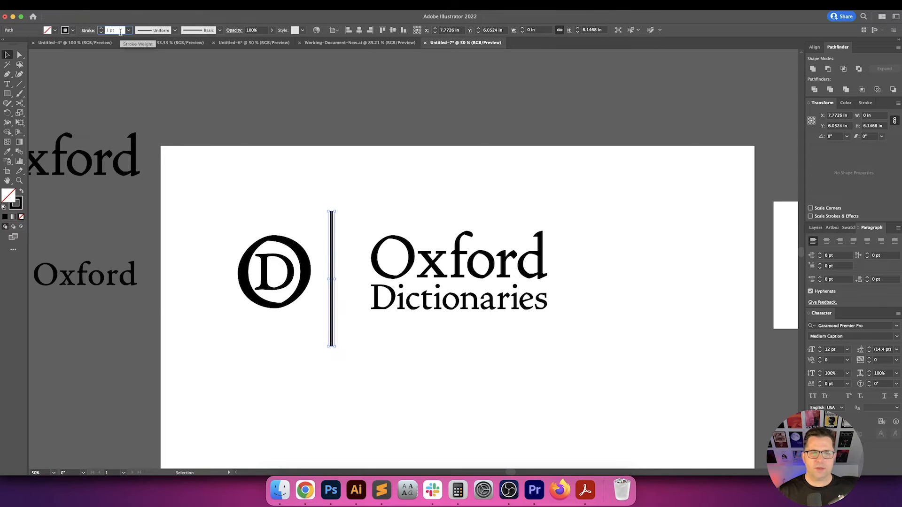
{"action": "key", "text": "shift+Up"}
{"action": "key", "text": "Return"}
{"action": "left_click", "coordinate": [351, 166]}
{"action": "left_click_drag", "start_coordinate": [354, 168], "coordinate": [320, 164]}
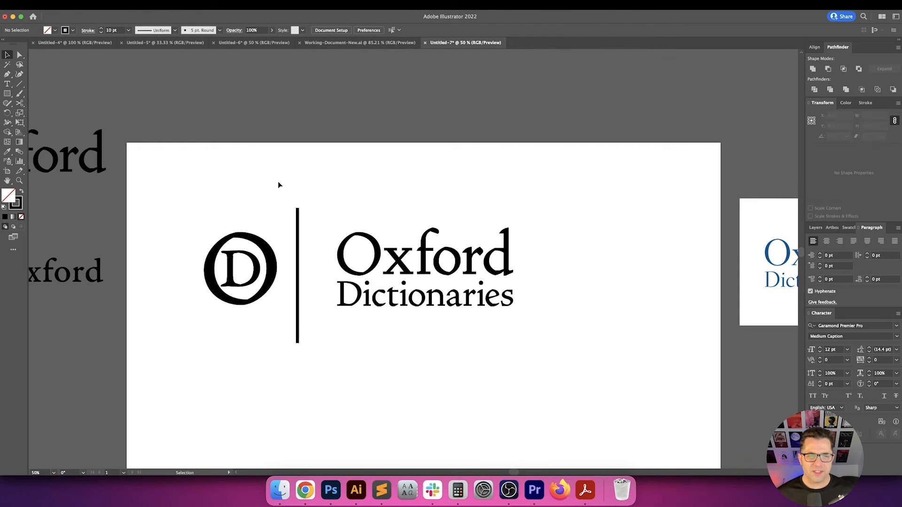
Align the divider line's vertical centre with the monogram's
{"action": "left_click", "coordinate": [297, 235]}
{"action": "left_click", "coordinate": [267, 254], "text": "shift"}
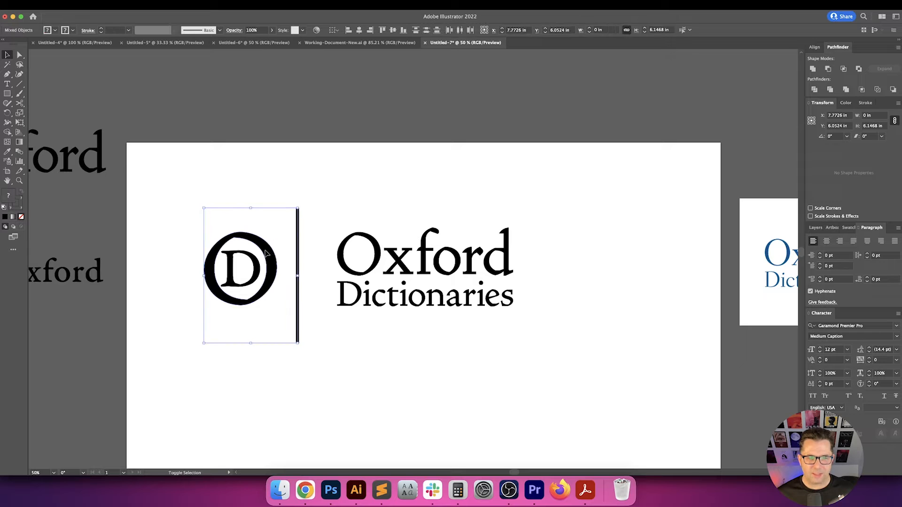
{"action": "left_click", "coordinate": [393, 30]}
{"action": "left_click", "coordinate": [335, 162]}
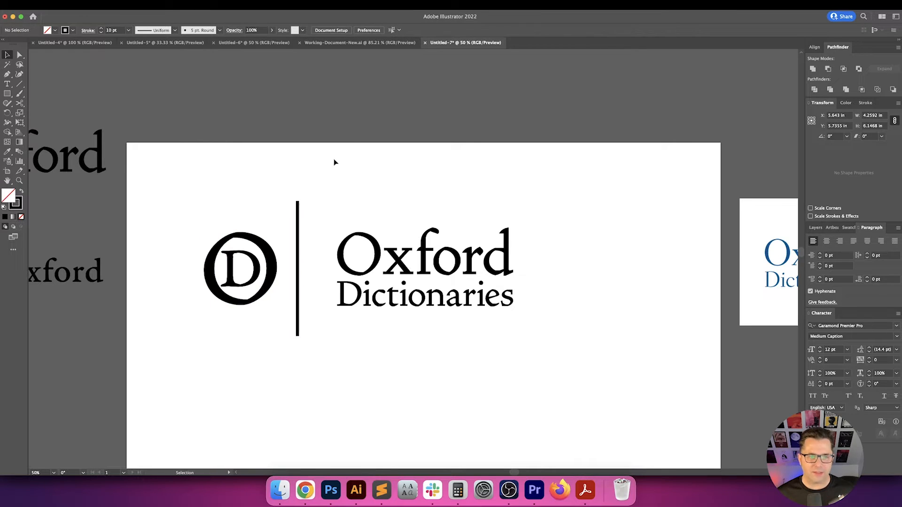
Examine the spacing and vertical alignment of the monogram, divider line and wordmark
{"action": "left_click_drag", "start_coordinate": [312, 178], "coordinate": [564, 365]}
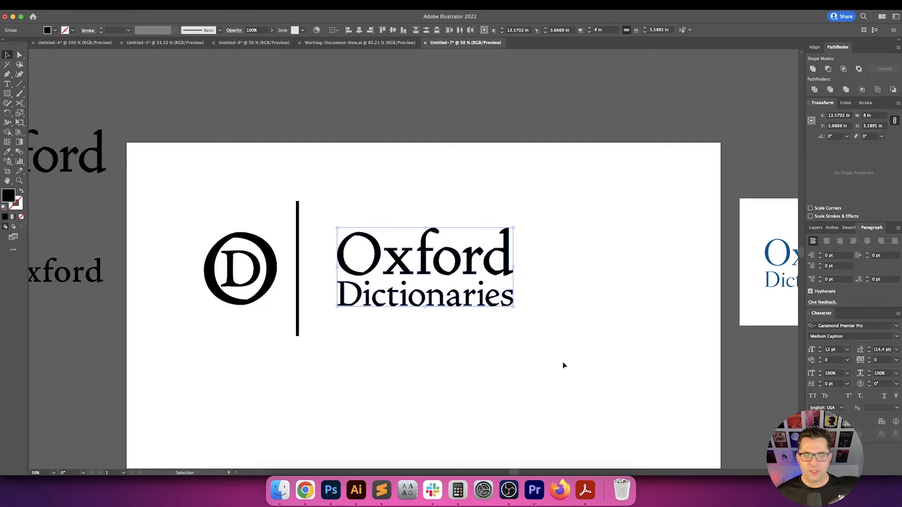
{"action": "left_click", "coordinate": [506, 339]}
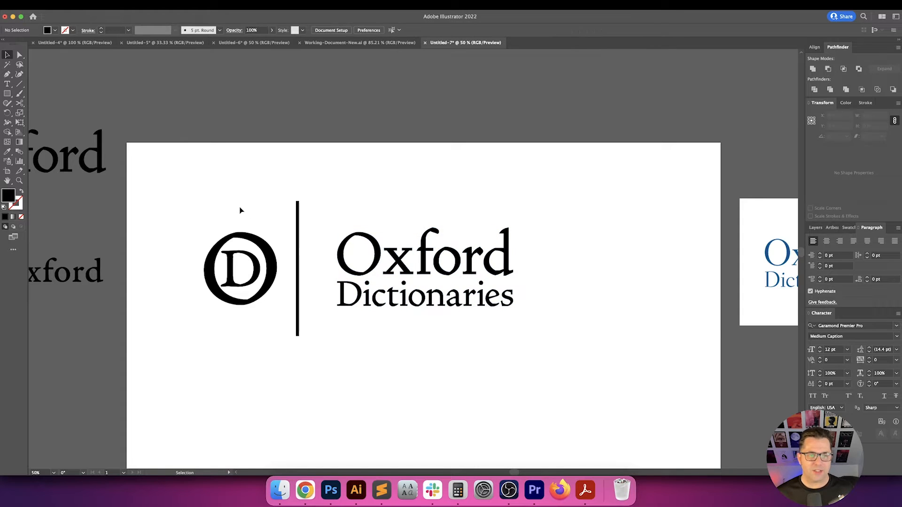
{"action": "left_click", "coordinate": [243, 304]}
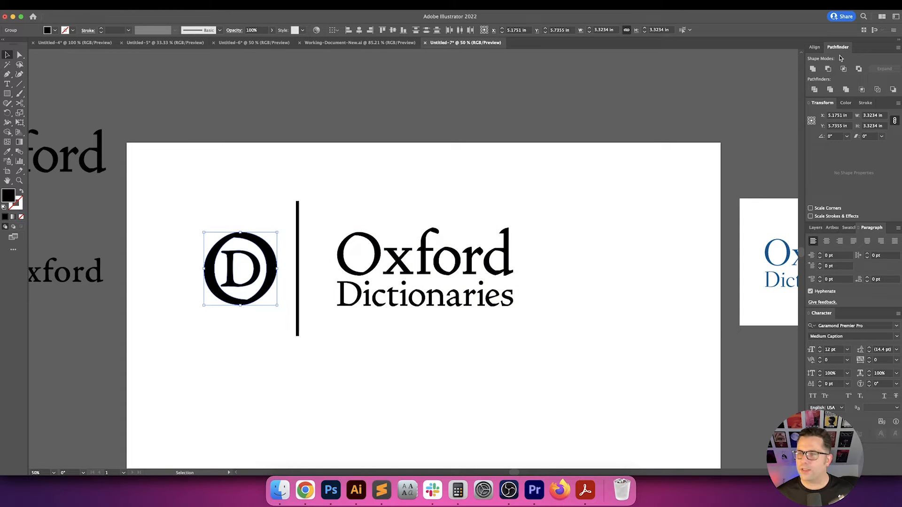
{"action": "left_click", "coordinate": [530, 147]}
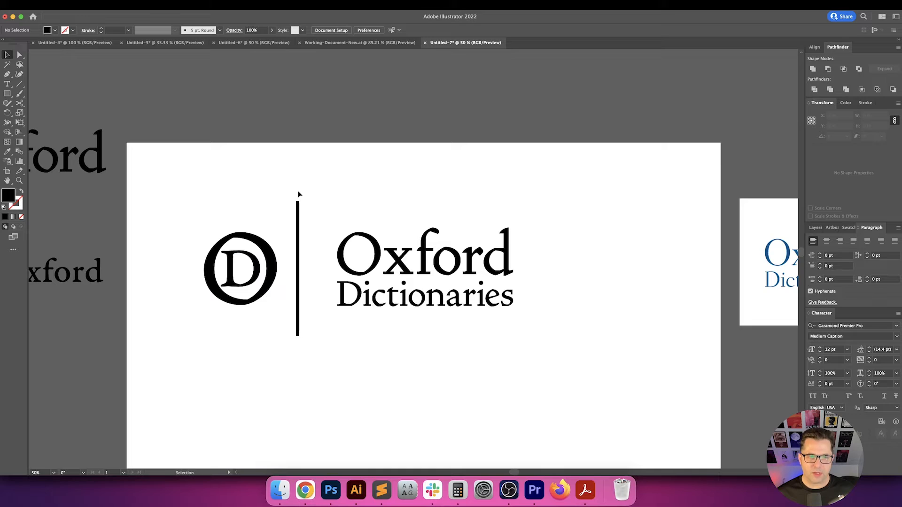
{"action": "left_click", "coordinate": [298, 203]}
{"action": "left_click", "coordinate": [273, 194]}
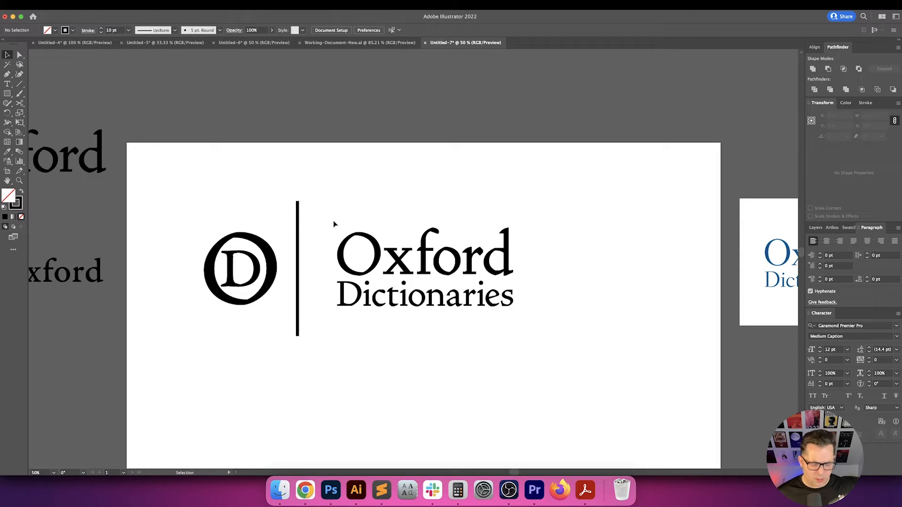
{"action": "left_click_drag", "start_coordinate": [287, 233], "coordinate": [287, 233]}
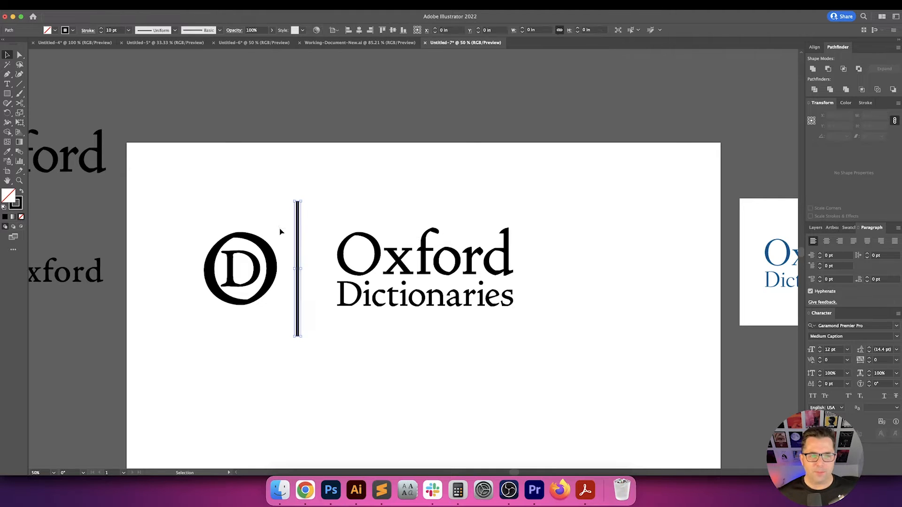
{"action": "left_click", "coordinate": [274, 254], "text": "shift"}
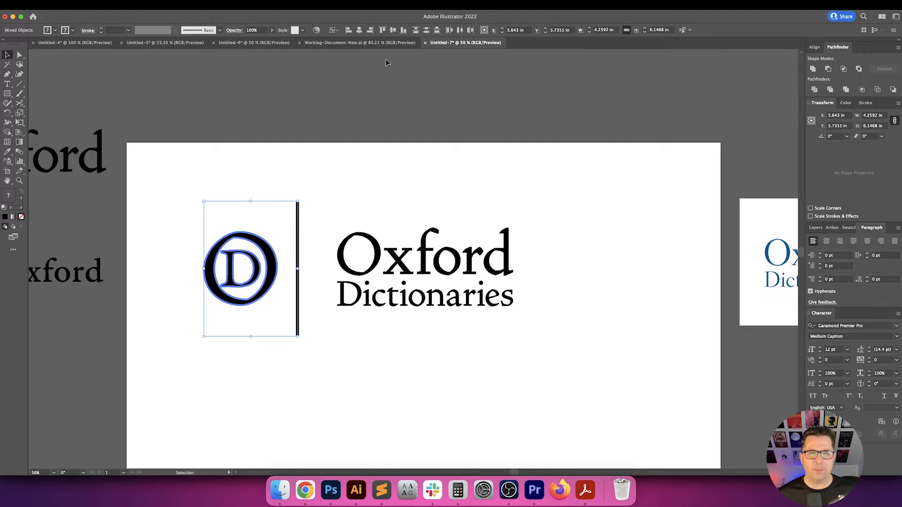
{"action": "left_click_drag", "start_coordinate": [263, 192], "coordinate": [345, 238]}
{"action": "left_click", "coordinate": [306, 207]}
{"action": "scroll", "coordinate": [314, 218], "scroll_direction": "left", "scroll_amount": 1}
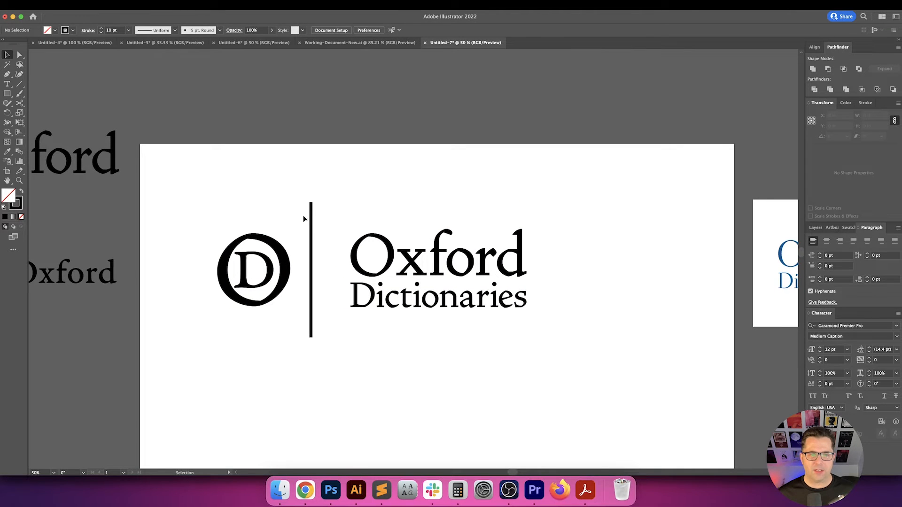
Place the divider line against the monogram's outer right edge and offset it horizontally by exactly 1 in
{"action": "left_click", "coordinate": [310, 228]}
{"action": "left_click_drag", "start_coordinate": [311, 234], "coordinate": [292, 234]}
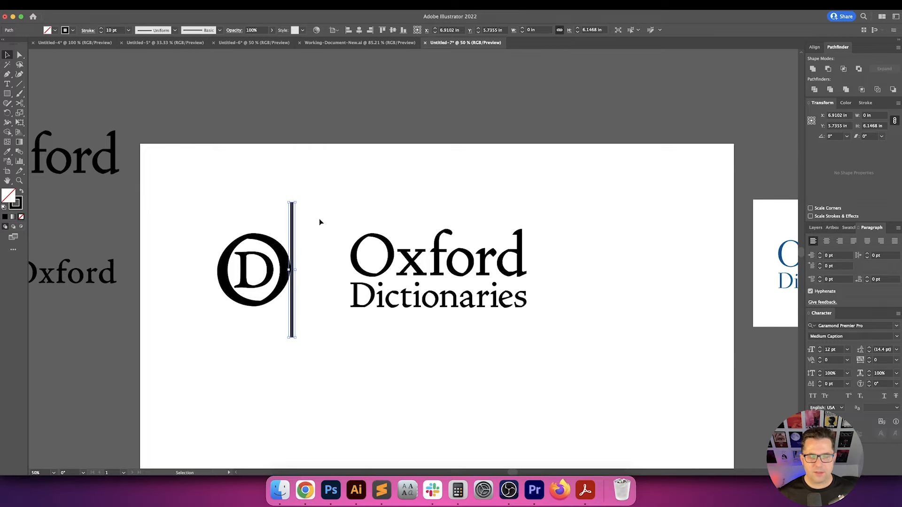
{"action": "key", "text": "Return"}
{"action": "type", "text": ".25"}
{"action": "key", "text": "Tab"}
{"action": "key", "text": "shift+Tab"}
{"action": "type", "text": ".5"}
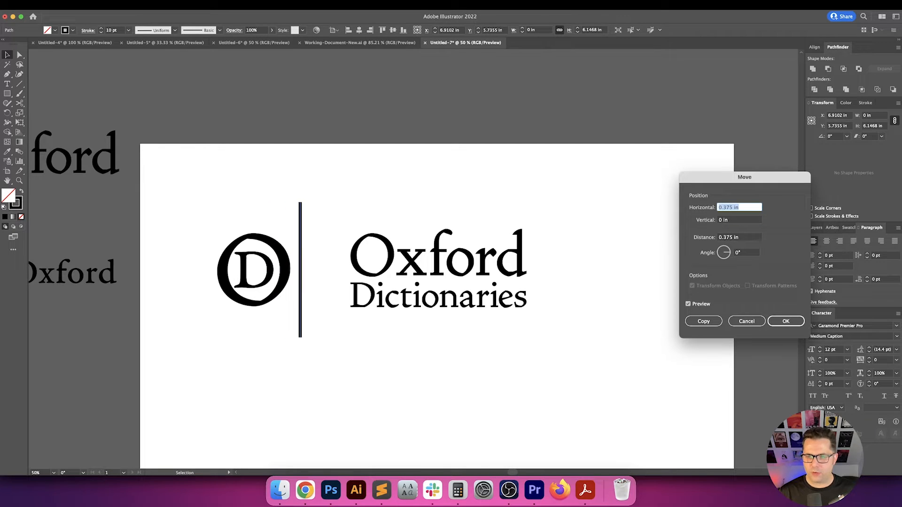
{"action": "key", "text": "Up"}
{"action": "key", "text": "Up"}
{"action": "key", "text": "Up"}
{"action": "key", "text": "Up"}
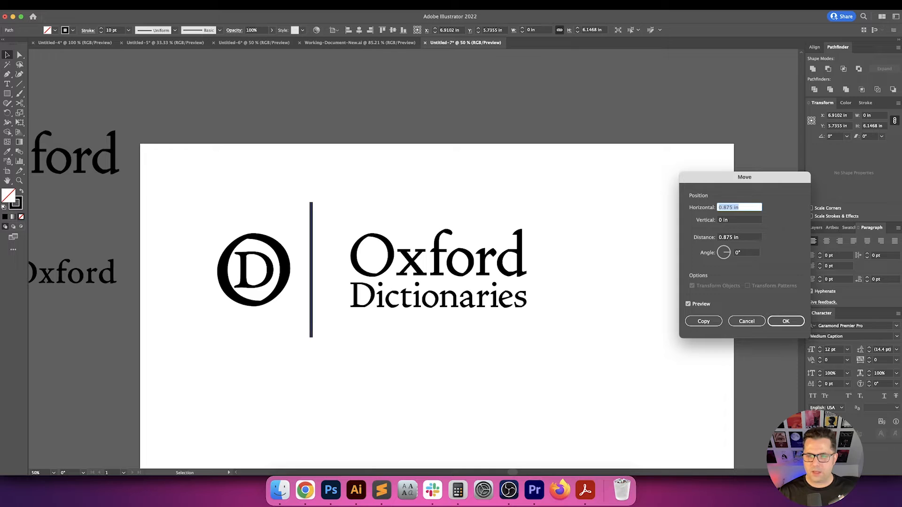
{"action": "key", "text": "Return"}
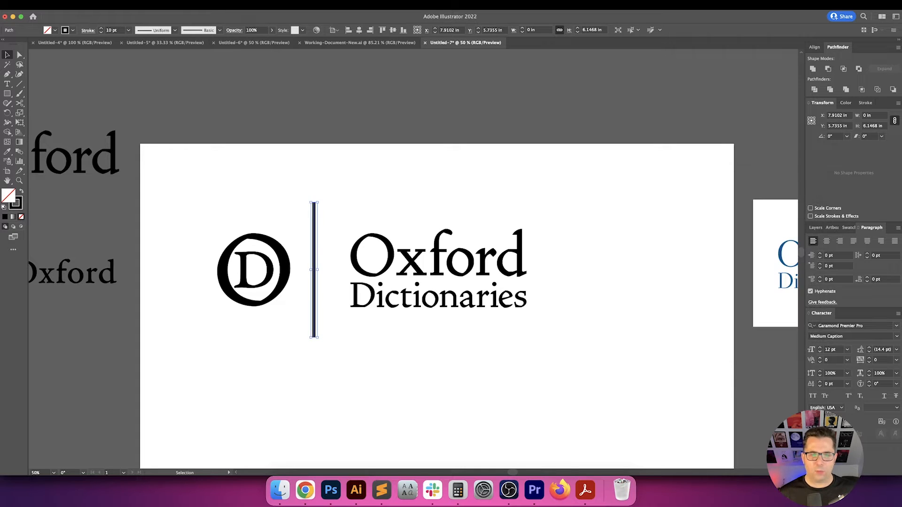
Distribute the wordmark exactly 1 in from the divider line, using the divider as the key object
{"action": "left_click", "coordinate": [377, 201]}
{"action": "left_click", "coordinate": [463, 264]}
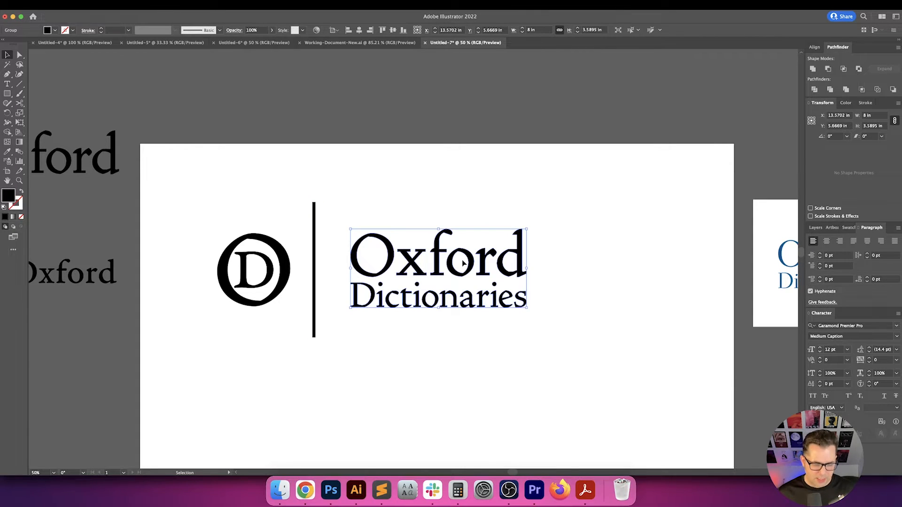
{"action": "left_click", "coordinate": [314, 266], "text": "shift"}
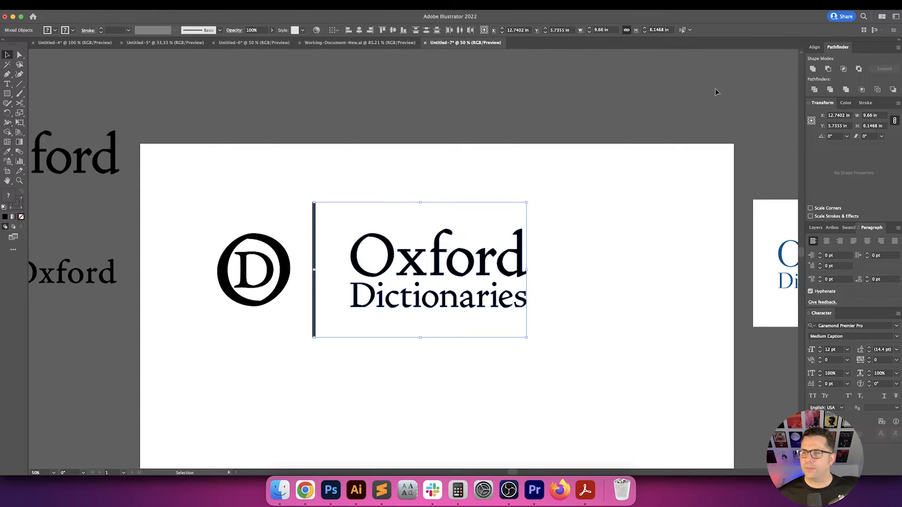
{"action": "left_click", "coordinate": [814, 47]}
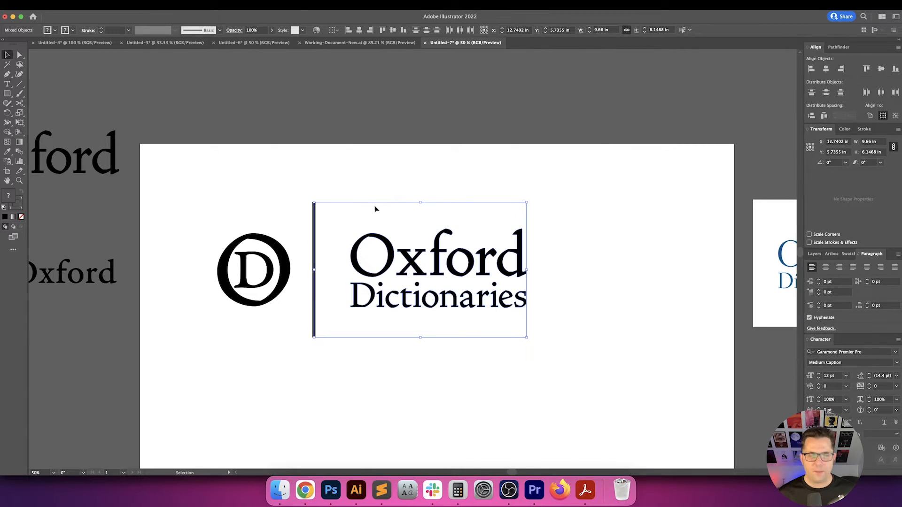
{"action": "left_click", "coordinate": [314, 240]}
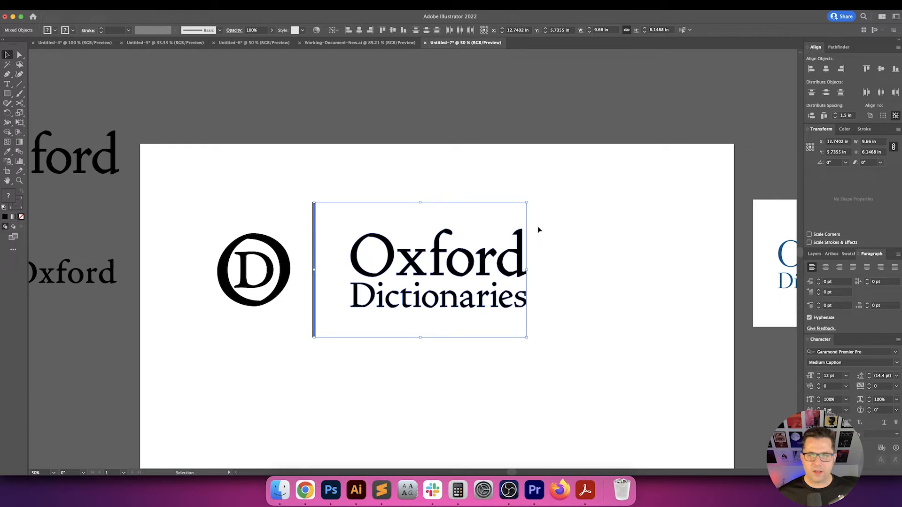
{"action": "left_click", "coordinate": [835, 117]}
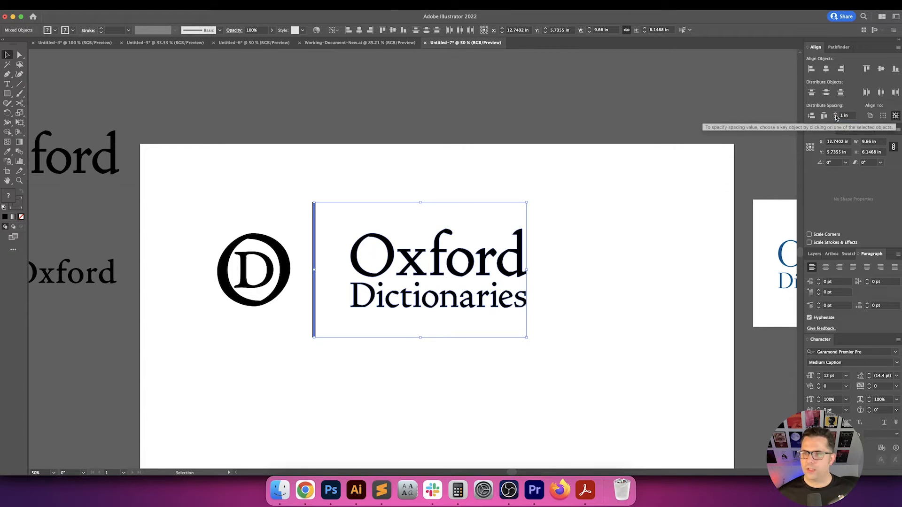
{"action": "left_click", "coordinate": [824, 115]}
{"action": "left_click", "coordinate": [591, 200]}
Draw a rectangle about 16.17 in by 8.66 in covering the whole logo with even margins around it
{"action": "scroll", "coordinate": [517, 240], "scroll_direction": "up", "scroll_amount": 1}
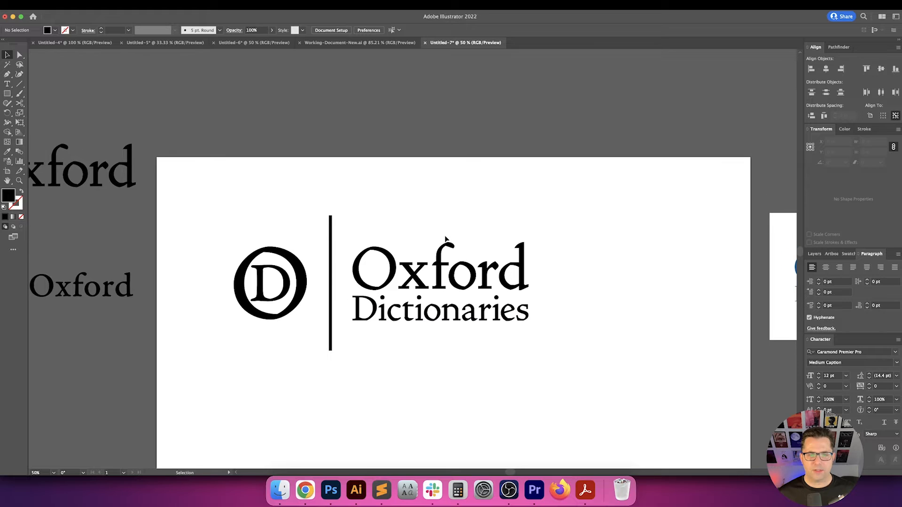
{"action": "scroll", "coordinate": [364, 210], "scroll_direction": "down", "scroll_amount": 2}
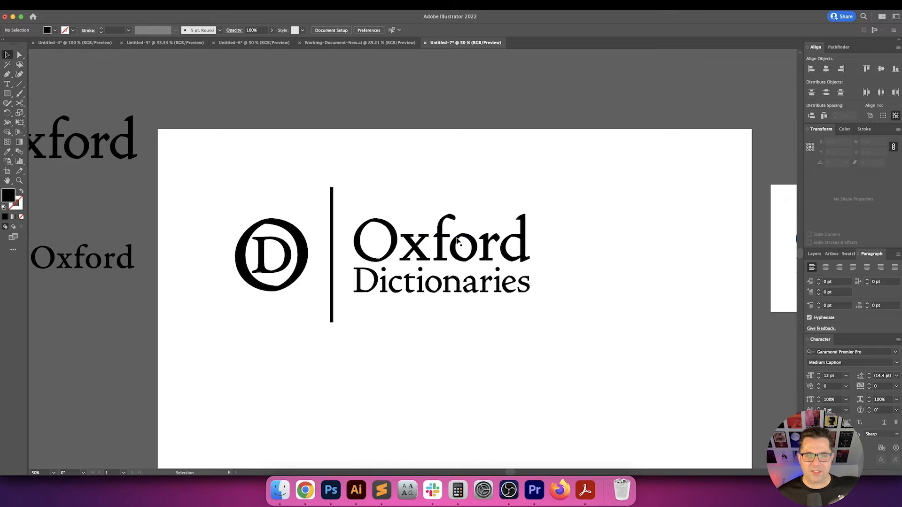
{"action": "scroll", "coordinate": [425, 188], "scroll_direction": "right", "scroll_amount": 2}
{"action": "left_click", "coordinate": [7, 94]}
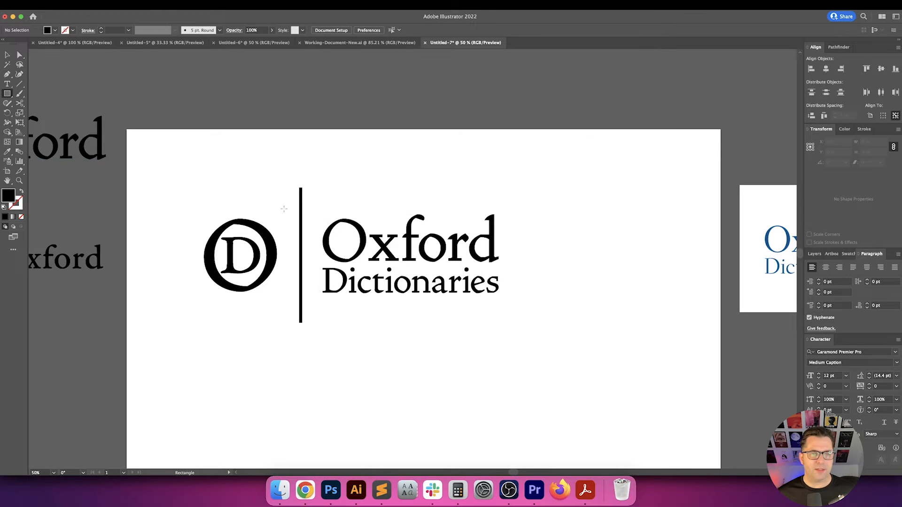
{"action": "mouse_move", "coordinate": [171, 165]}
{"action": "left_mouse_down"}
{"action": "mouse_move", "coordinate": [415, 287]}
{"action": "mouse_move", "coordinate": [526, 356]}
{"action": "left_mouse_up"}
{"action": "key", "text": "v"}
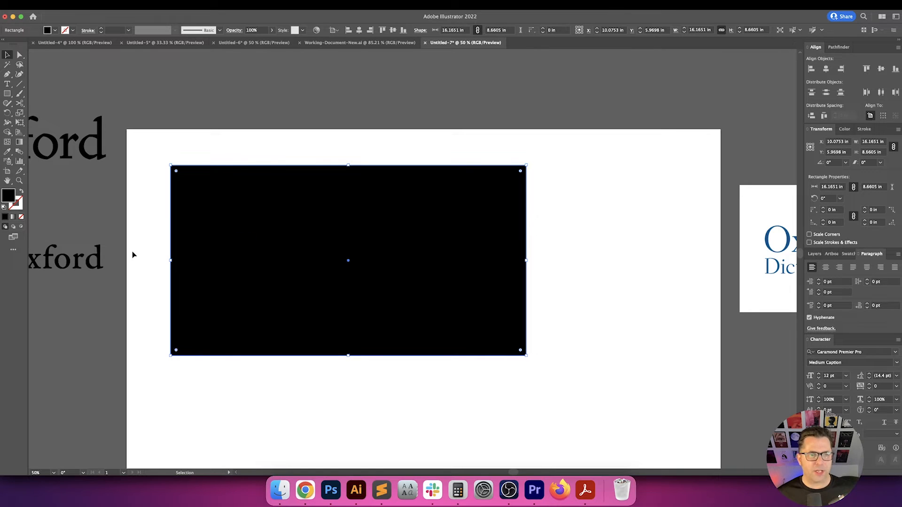
Fill the rectangle with dark green #385445 and place it behind the logo as a background
{"action": "double_click", "coordinate": [7, 196]}
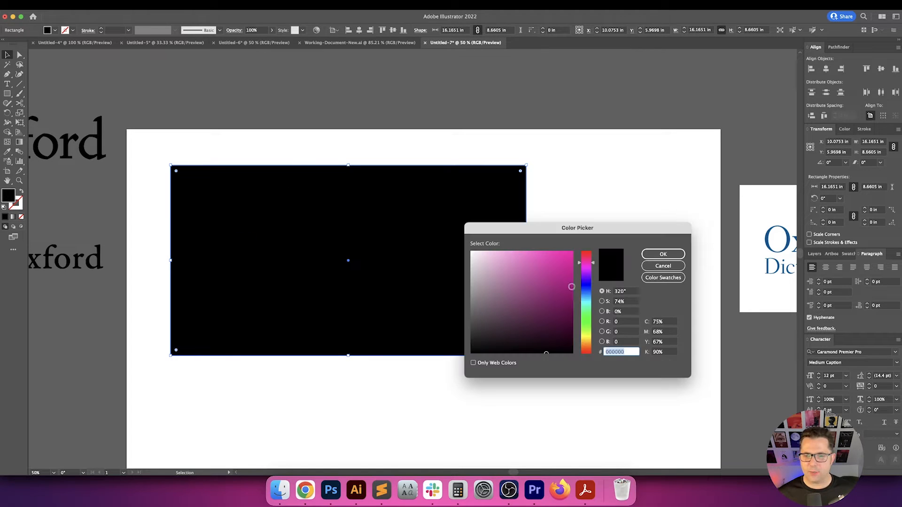
{"action": "left_click", "coordinate": [586, 314]}
{"action": "left_click_drag", "start_coordinate": [531, 303], "coordinate": [507, 319]}
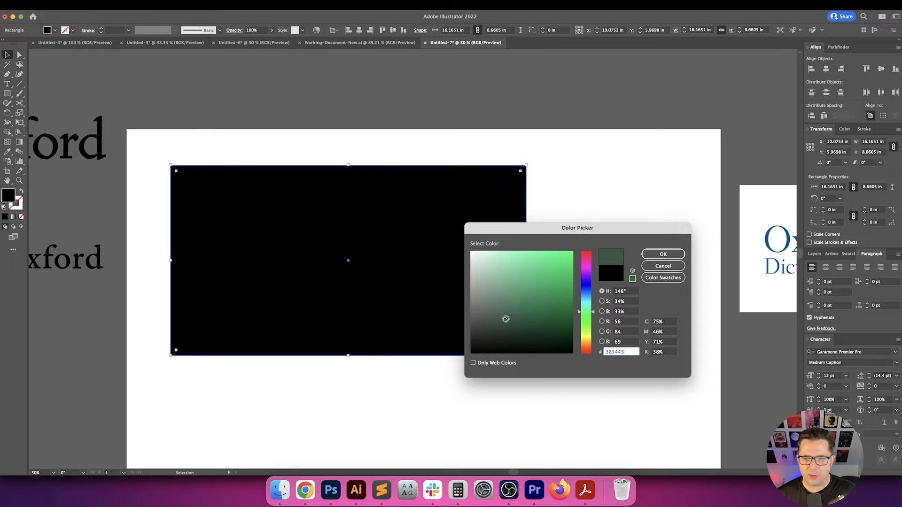
{"action": "left_click", "coordinate": [650, 256]}
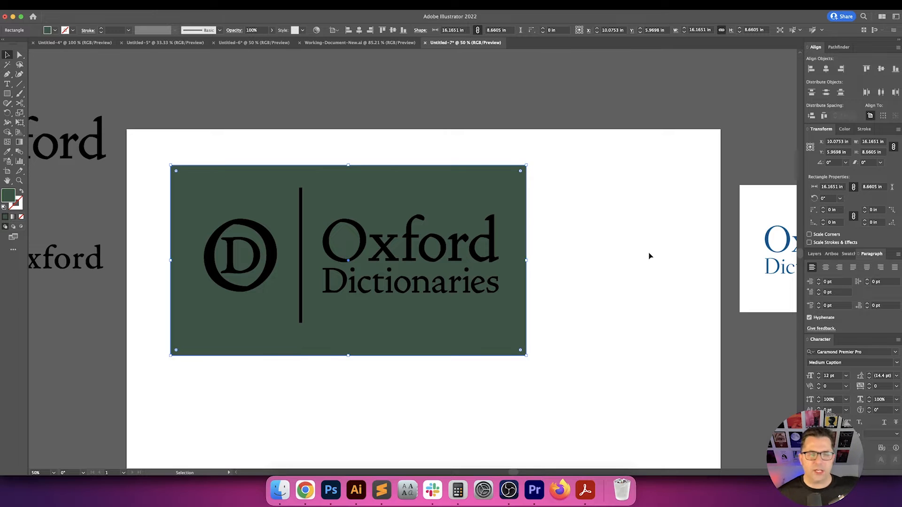
{"action": "left_click", "coordinate": [615, 233]}
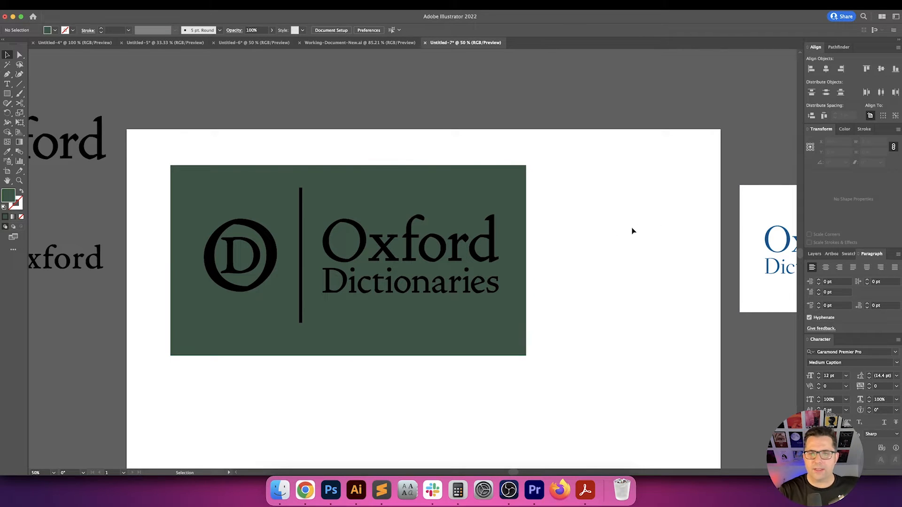
Expand the divider line's stroke into a filled shape
{"action": "left_click_drag", "start_coordinate": [600, 186], "coordinate": [268, 314]}
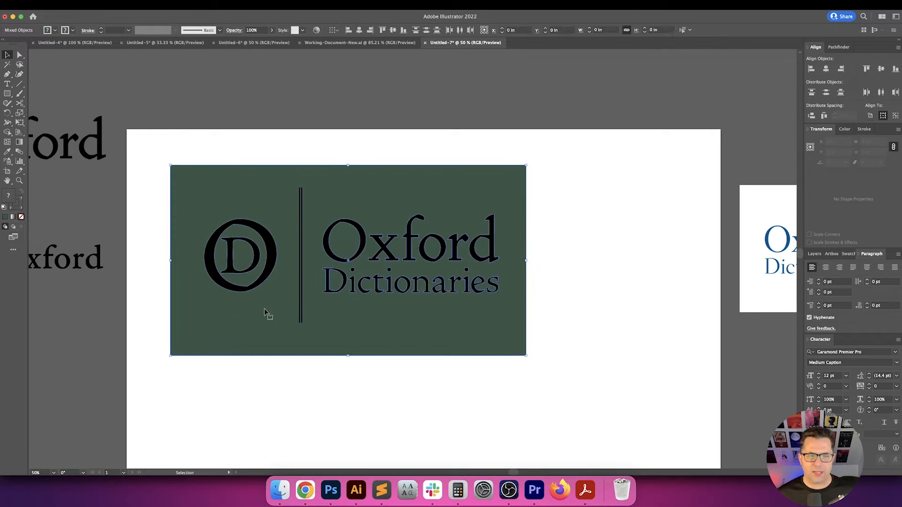
{"action": "left_click", "coordinate": [569, 264]}
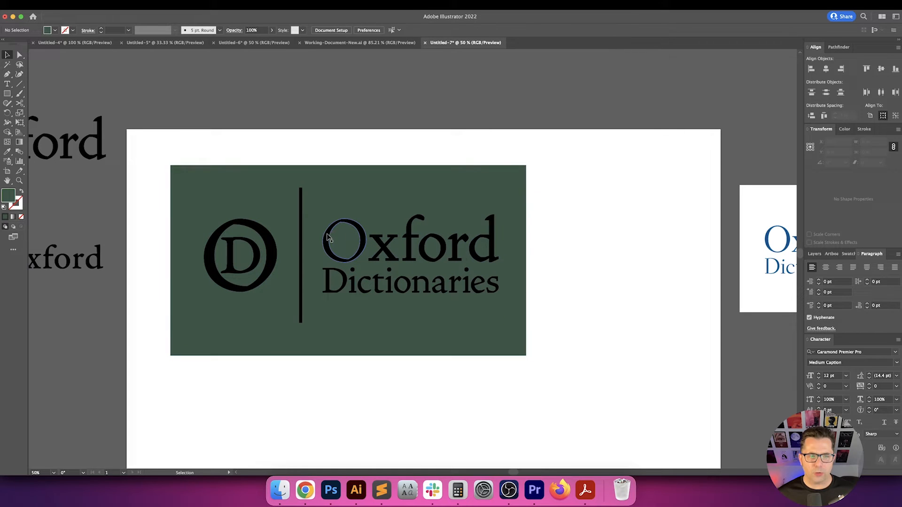
{"action": "left_click", "coordinate": [301, 239]}
{"action": "left_click", "coordinate": [96, 5]}
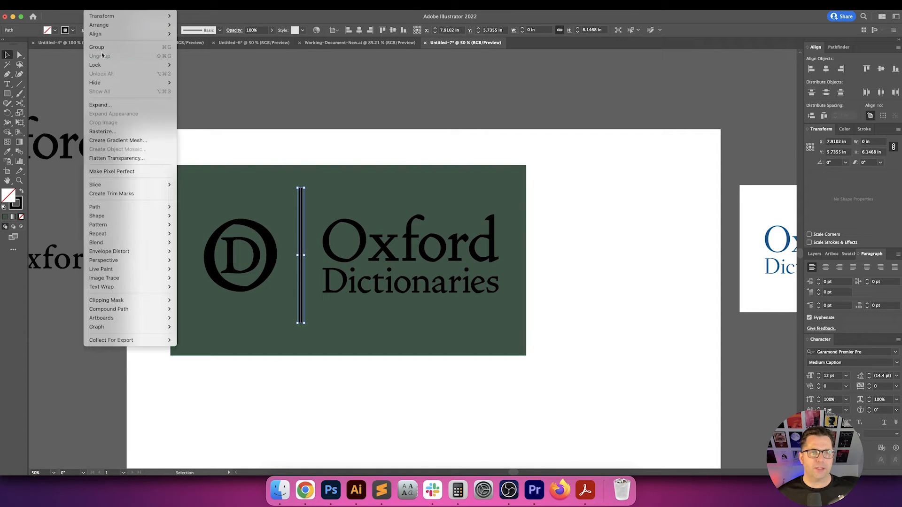
{"action": "left_click", "coordinate": [108, 105]}
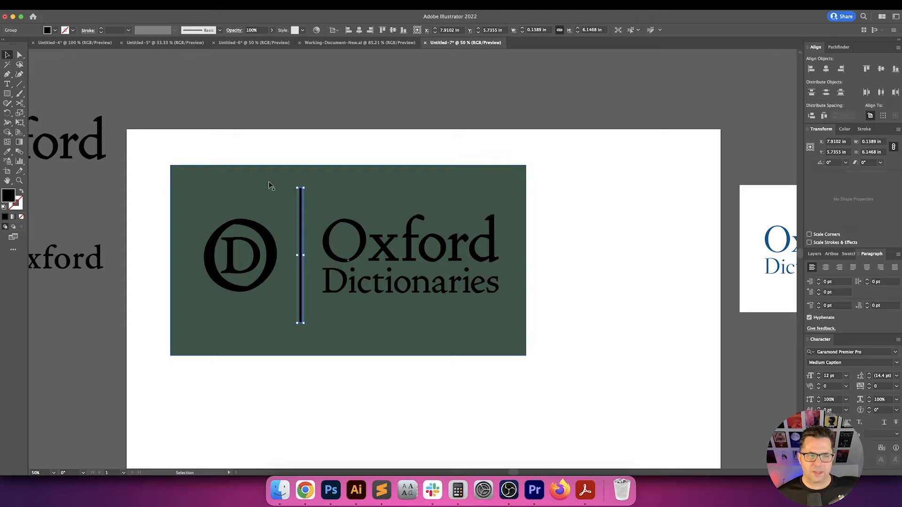
Fill the monogram, divider and wordmark with yellow #ffd400
{"action": "left_click", "coordinate": [269, 235], "text": "shift"}
{"action": "left_click", "coordinate": [330, 239], "text": "shift"}
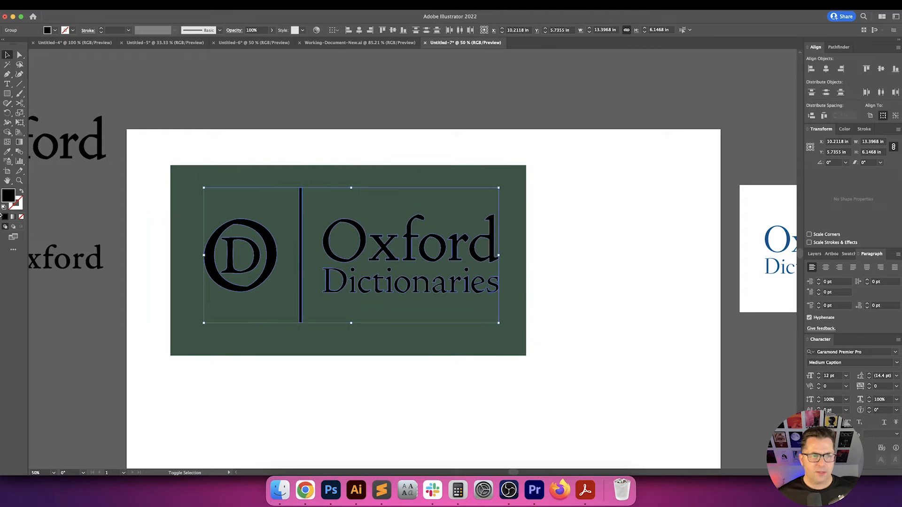
{"action": "double_click", "coordinate": [8, 196]}
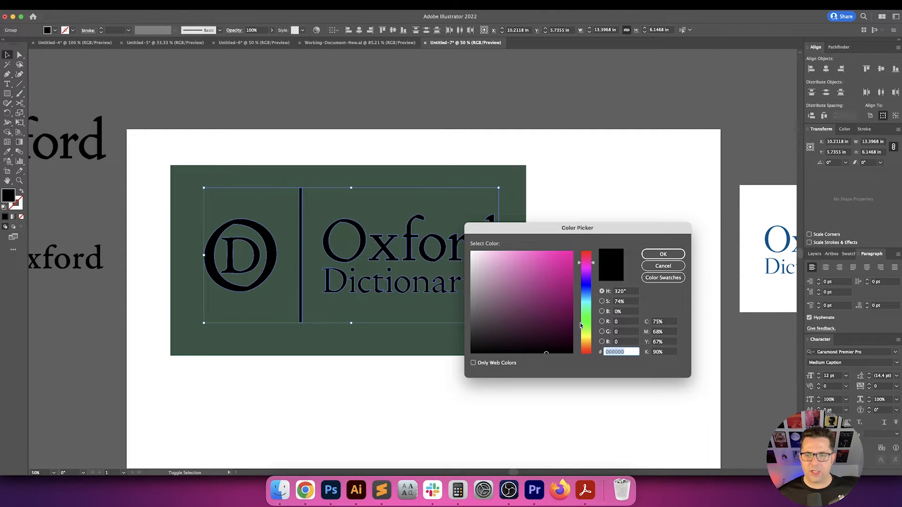
{"action": "left_click_drag", "start_coordinate": [587, 333], "coordinate": [587, 340]}
{"action": "left_click_drag", "start_coordinate": [563, 287], "coordinate": [574, 250]}
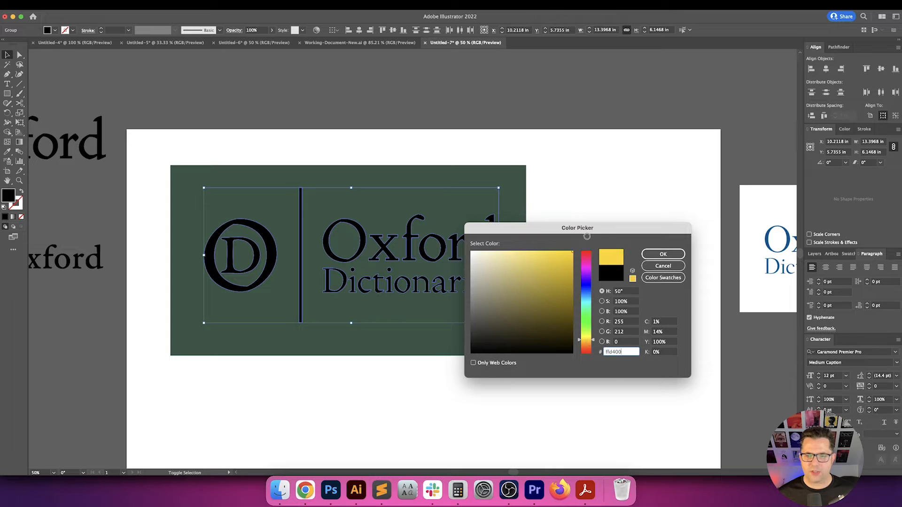
{"action": "left_click", "coordinate": [663, 254]}
{"action": "left_click", "coordinate": [627, 224]}
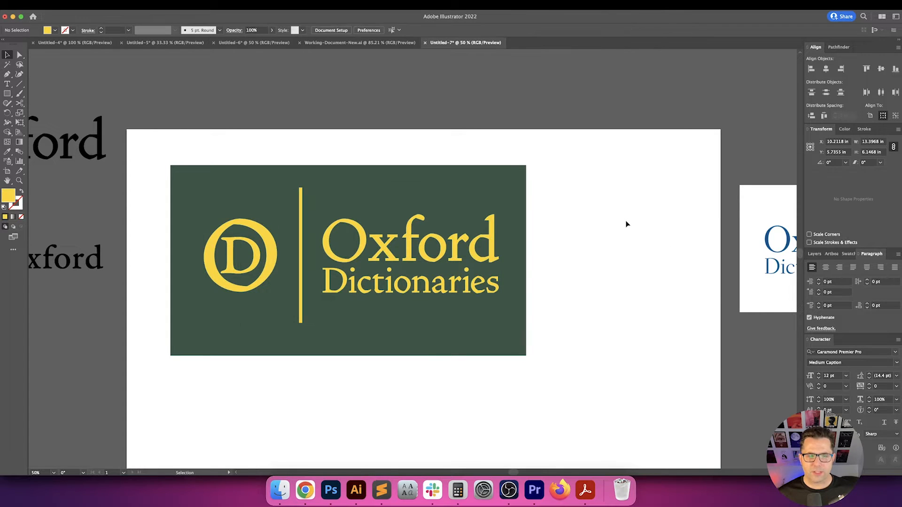
Compare the yellow-on-green logo with the current Oxford Dictionaries logos and the Beats reference logo
{"action": "scroll", "coordinate": [630, 235], "scroll_direction": "right", "scroll_amount": 2}
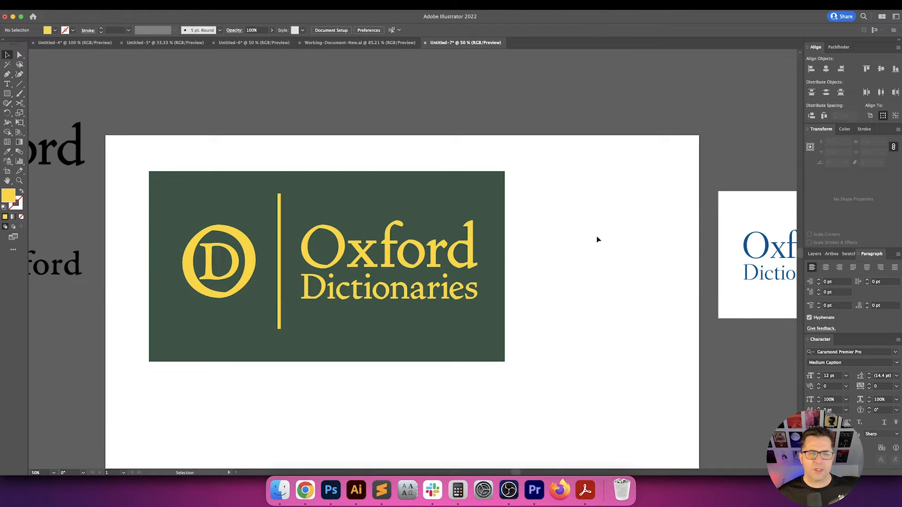
{"action": "scroll", "coordinate": [489, 237], "scroll_direction": "right", "scroll_amount": 3}
{"action": "key", "text": "super+minus"}
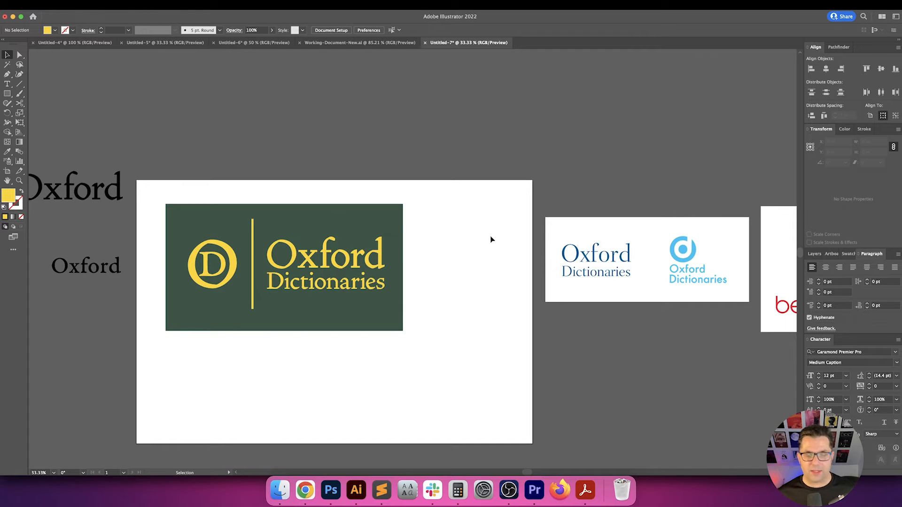
{"action": "left_click_drag", "start_coordinate": [485, 267], "coordinate": [437, 250]}
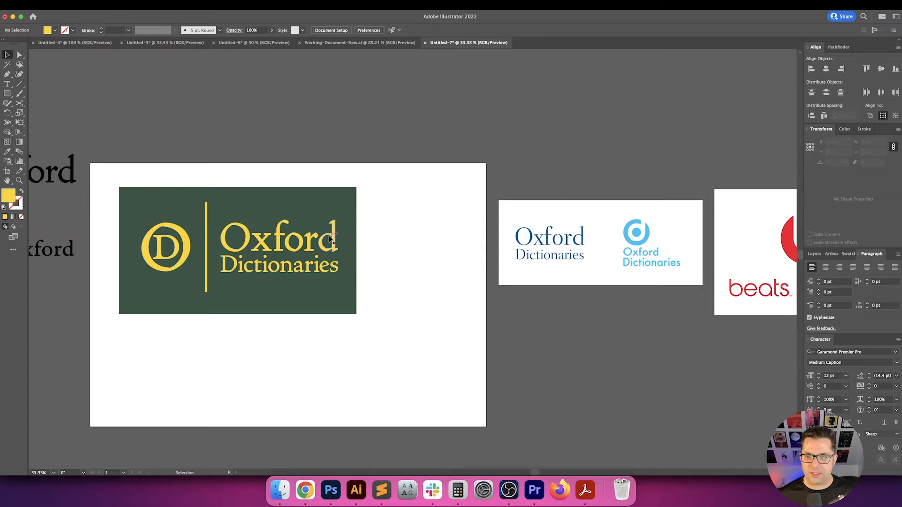
{"action": "left_click_drag", "start_coordinate": [610, 169], "coordinate": [507, 171]}
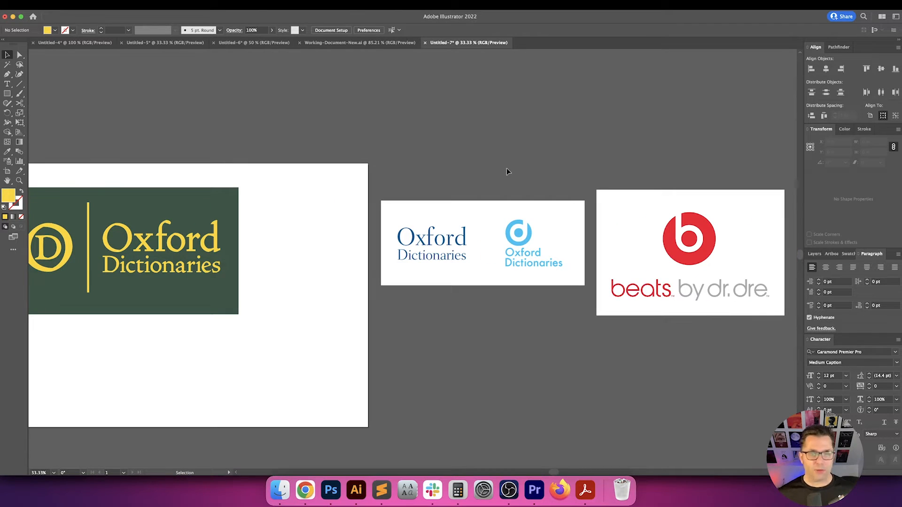
{"action": "scroll", "coordinate": [524, 154], "scroll_direction": "left", "scroll_amount": 5}
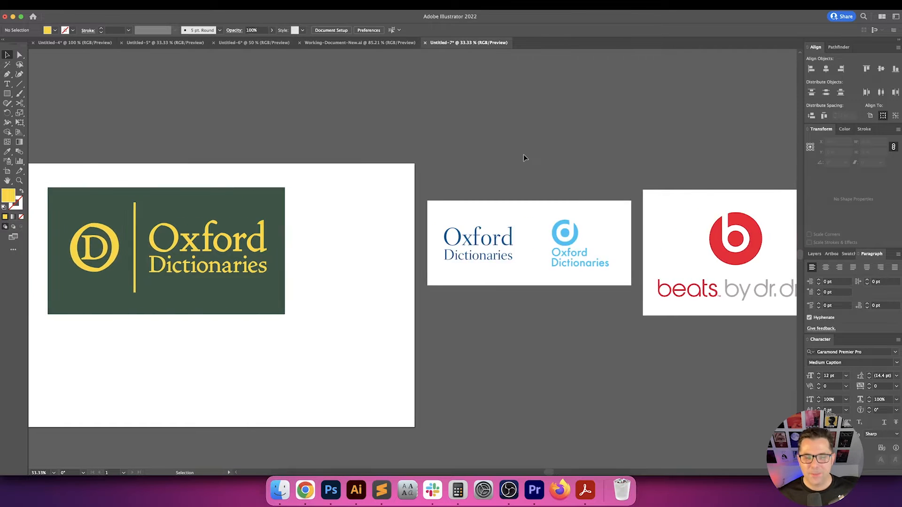
{"action": "scroll", "coordinate": [531, 155], "scroll_direction": "right", "scroll_amount": 2}
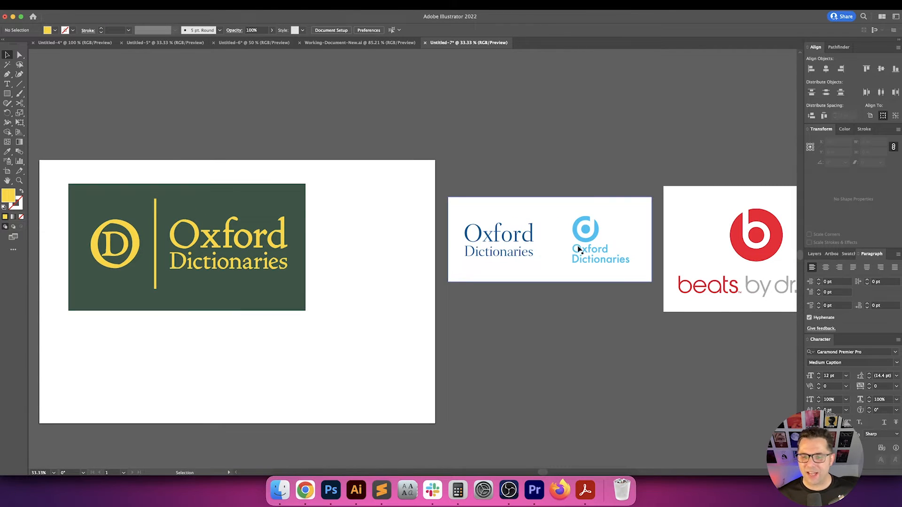
{"action": "scroll", "coordinate": [579, 249], "scroll_direction": "left", "scroll_amount": 2}
{"action": "scroll", "coordinate": [518, 267], "scroll_direction": "left", "scroll_amount": 3}
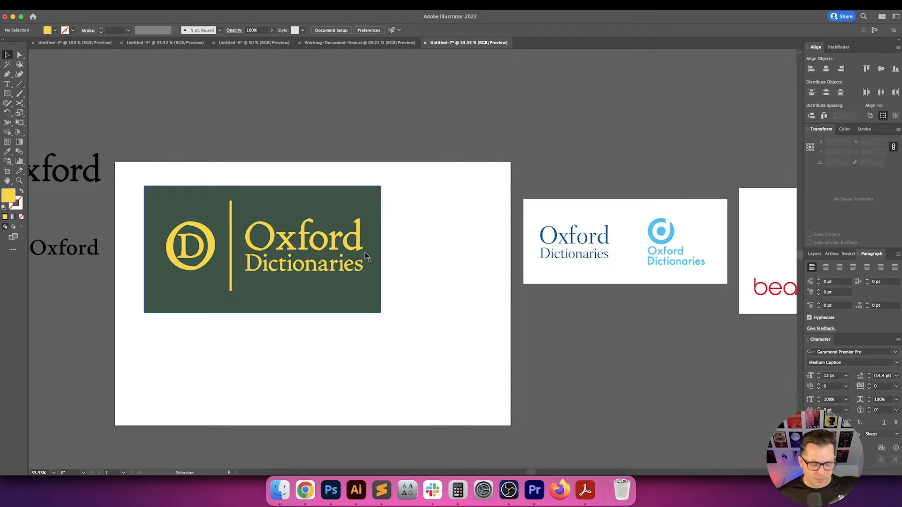
Scale the logo with its green background to about 10.64 in by 5.70 in and place copies to its right and below it
{"action": "left_click_drag", "start_coordinate": [319, 284], "coordinate": [319, 285]}
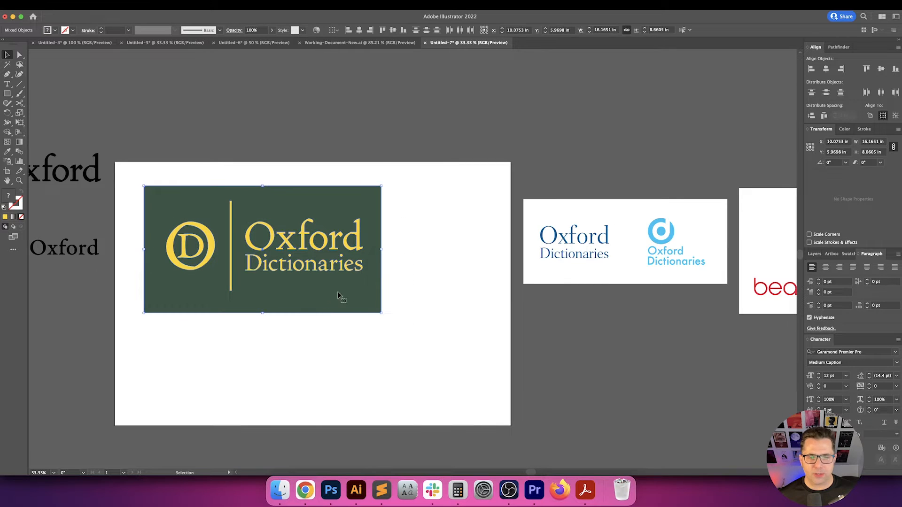
{"action": "left_click_drag", "start_coordinate": [381, 312], "coordinate": [300, 269]}
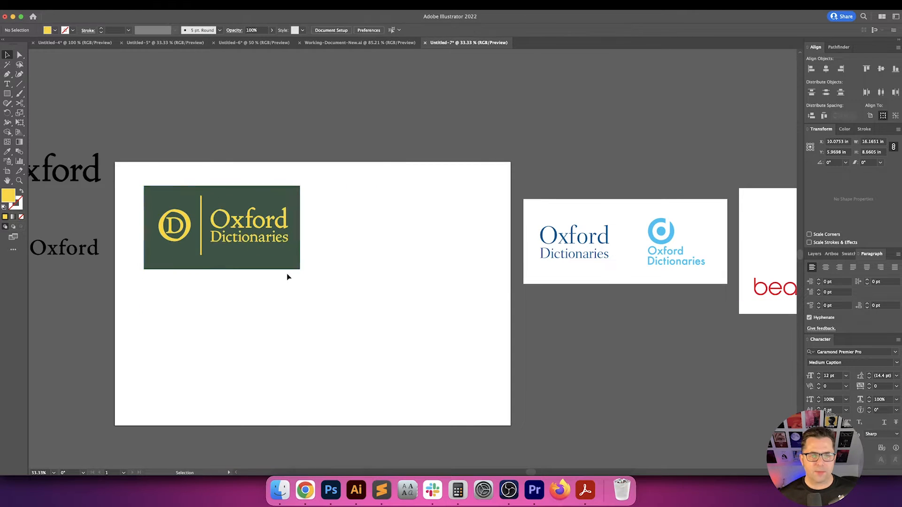
{"action": "left_click", "coordinate": [299, 260]}
{"action": "scroll", "coordinate": [300, 260], "scroll_direction": "left", "scroll_amount": 2}
{"action": "left_click_drag", "start_coordinate": [277, 222], "coordinate": [443, 213]}
{"action": "left_click", "coordinate": [447, 287]}
Recolor the background of the logo copy to the right of the green version to a very dark, muted maroon
{"action": "left_click", "coordinate": [439, 256]}
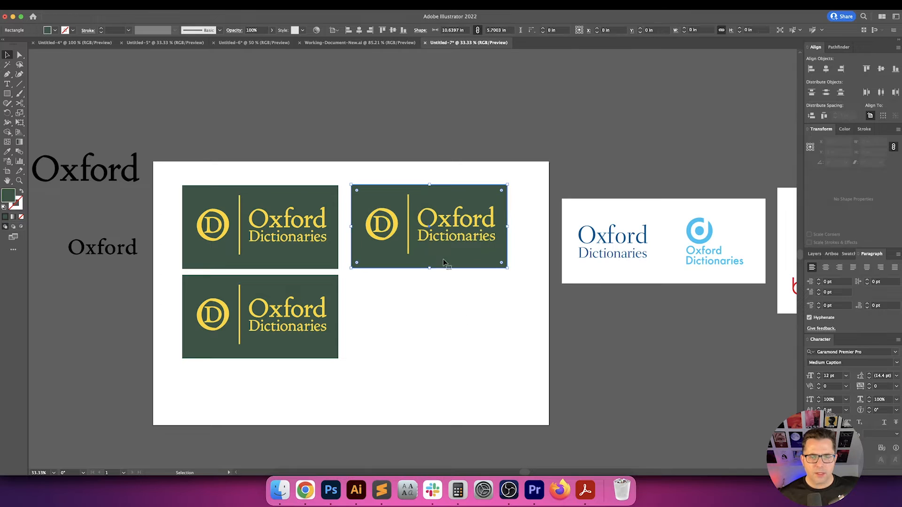
{"action": "double_click", "coordinate": [10, 198]}
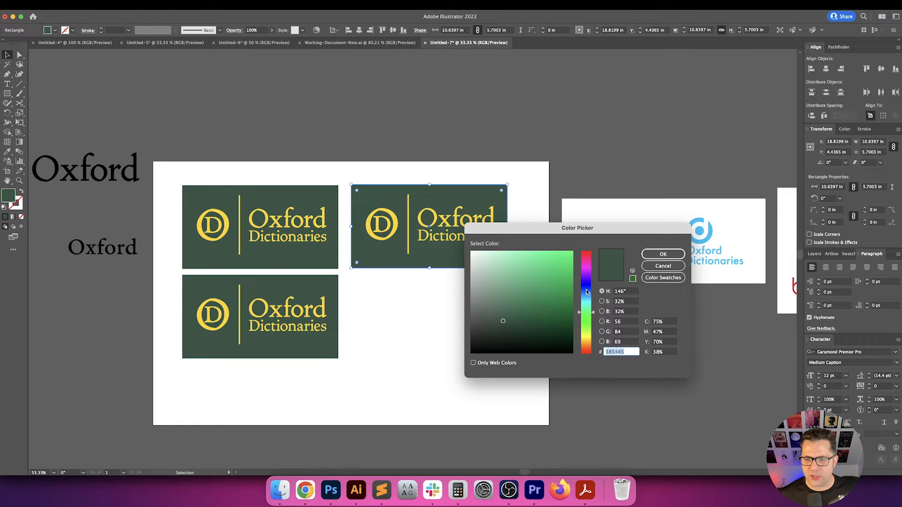
{"action": "left_click_drag", "start_coordinate": [588, 292], "coordinate": [587, 254]}
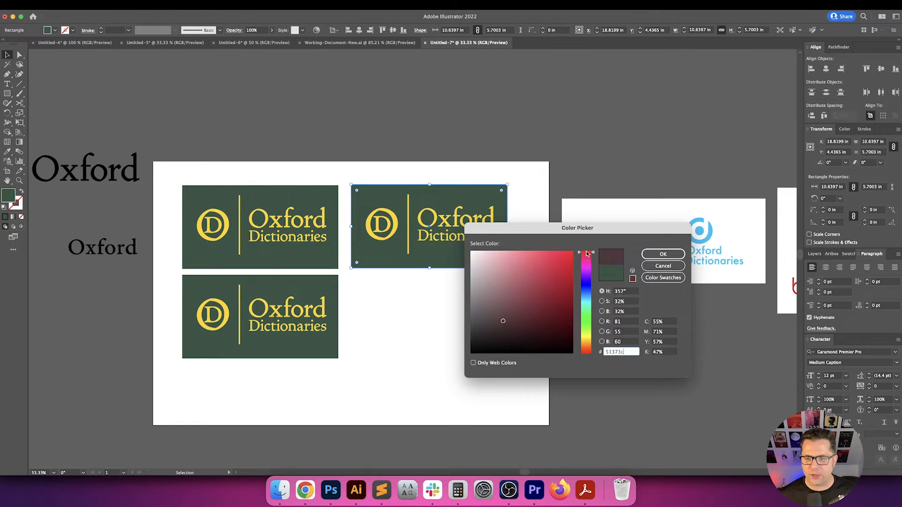
{"action": "left_click_drag", "start_coordinate": [506, 320], "coordinate": [552, 325]}
{"action": "left_click", "coordinate": [663, 254]}
{"action": "left_click", "coordinate": [446, 291]}
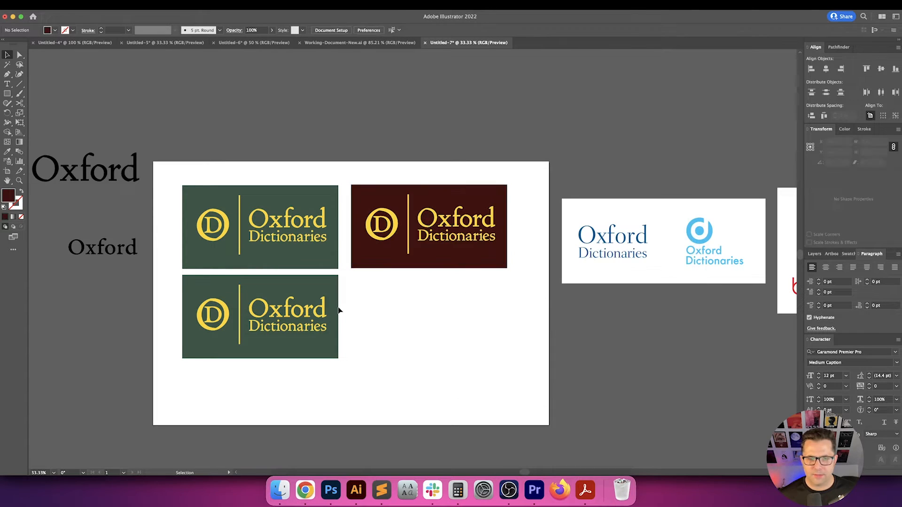
{"action": "left_click", "coordinate": [392, 256]}
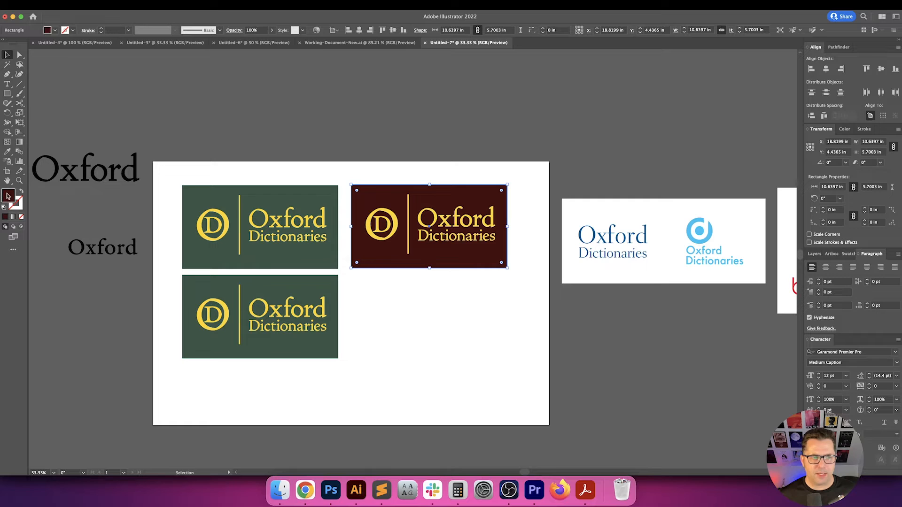
{"action": "double_click", "coordinate": [8, 196]}
{"action": "left_click_drag", "start_coordinate": [550, 325], "coordinate": [522, 331]}
{"action": "key", "text": "Return"}
{"action": "left_click", "coordinate": [463, 333]}
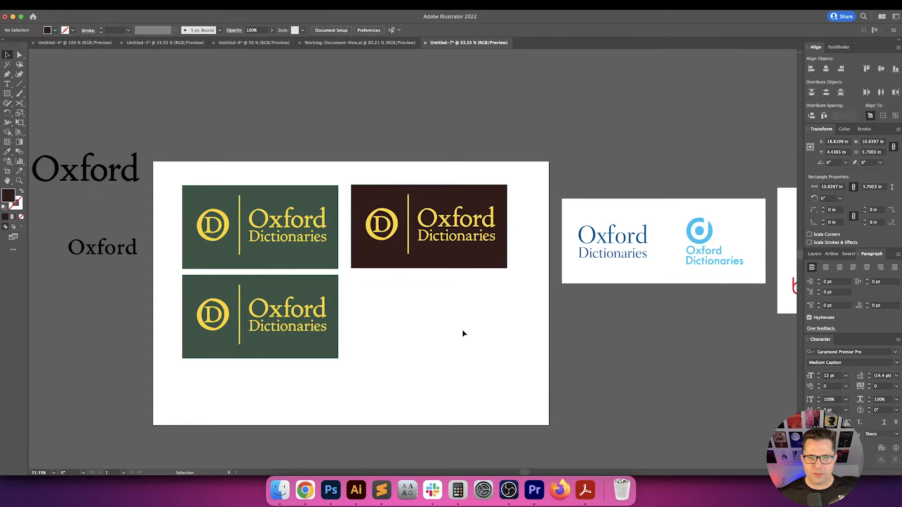
Fill the monogram, divider and wordmark on the maroon background with light gray
{"action": "left_click", "coordinate": [387, 222]}
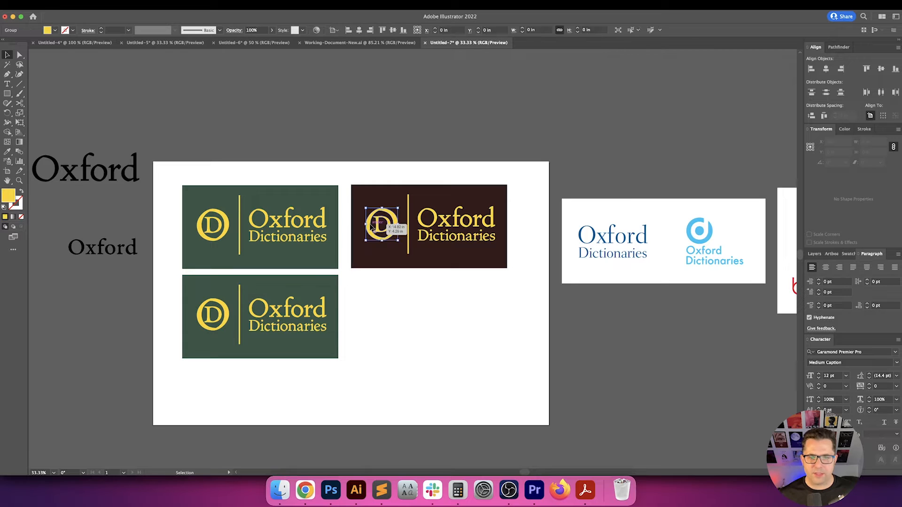
{"action": "left_click", "coordinate": [408, 223], "text": "shift"}
{"action": "left_click", "coordinate": [451, 223], "text": "shift"}
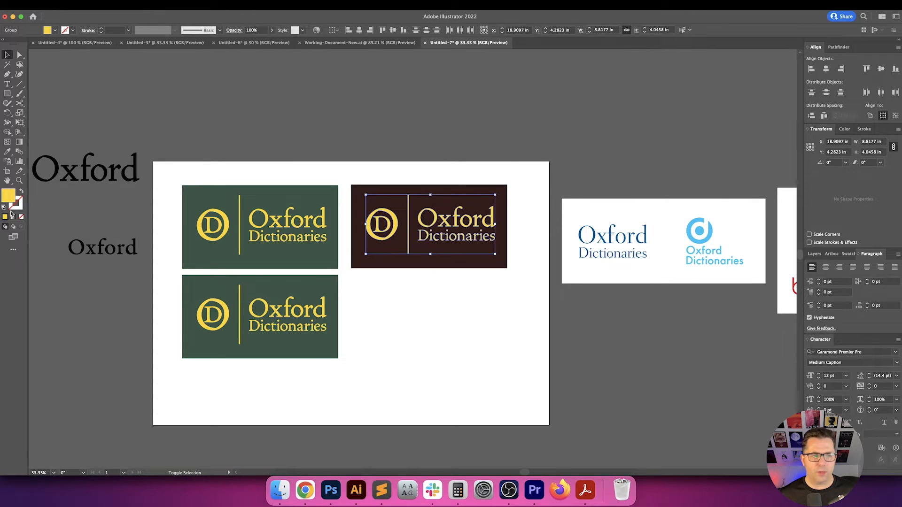
{"action": "double_click", "coordinate": [8, 197]}
{"action": "left_click_drag", "start_coordinate": [476, 269], "coordinate": [464, 271]}
{"action": "key", "text": "Return"}
{"action": "left_click", "coordinate": [470, 308]}
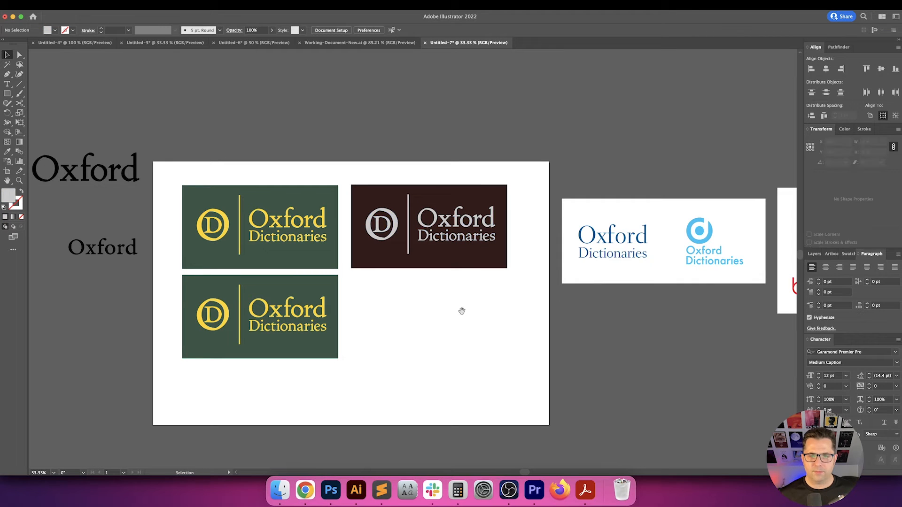
Recolor the background of the logo copy below the green version to a dark, muted navy, about #1c2230
{"action": "scroll", "coordinate": [463, 310], "scroll_direction": "left", "scroll_amount": 2}
{"action": "left_click", "coordinate": [301, 314]}
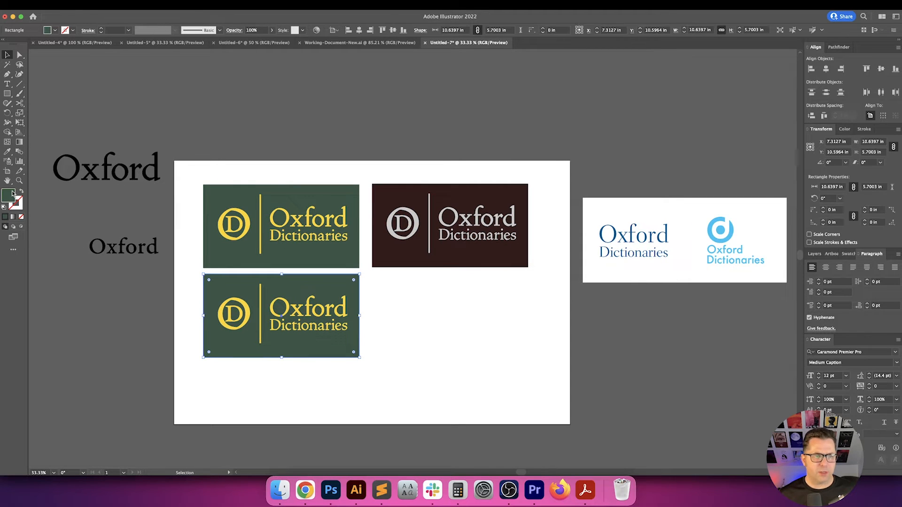
{"action": "double_click", "coordinate": [13, 193]}
{"action": "left_click", "coordinate": [585, 289]}
{"action": "left_click_drag", "start_coordinate": [551, 300], "coordinate": [541, 330]}
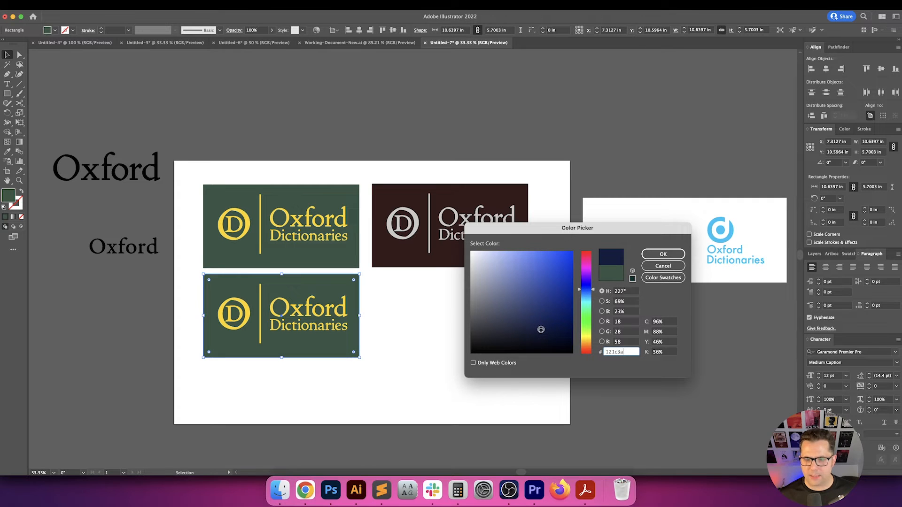
{"action": "key", "text": "Return"}
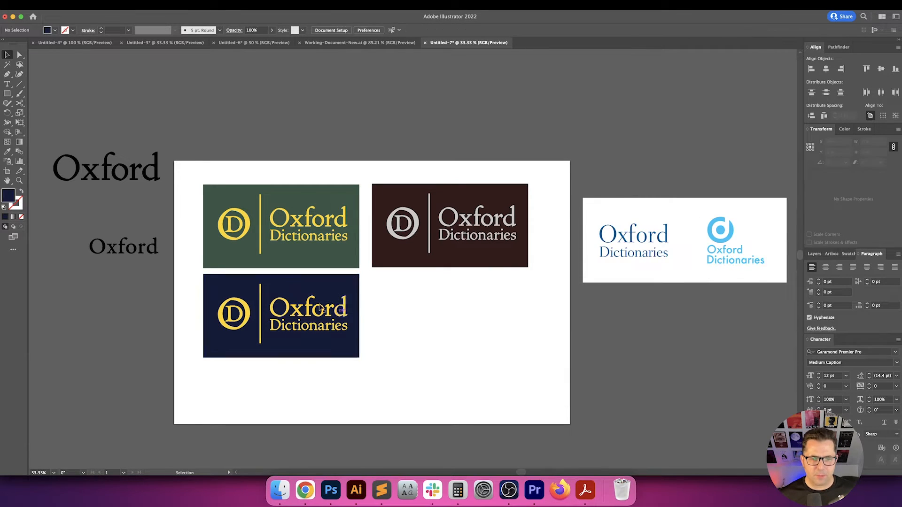
{"action": "double_click", "coordinate": [8, 195]}
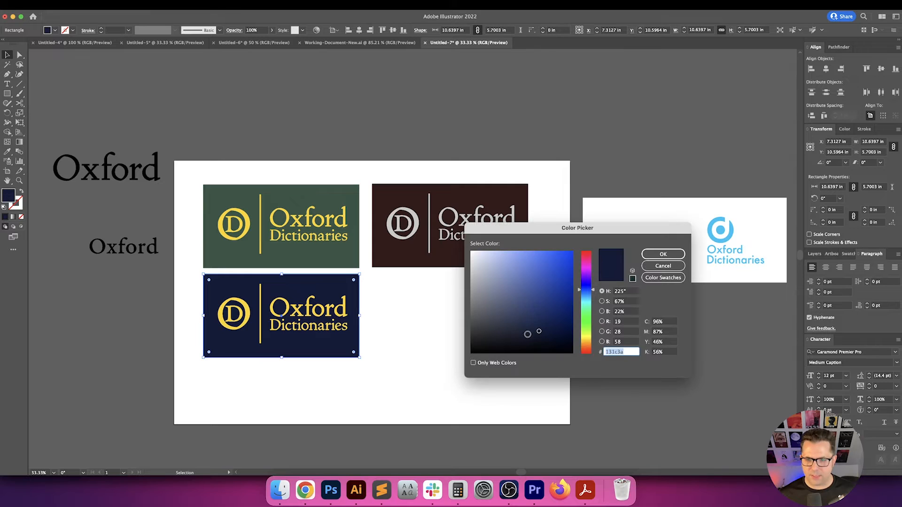
{"action": "left_click_drag", "start_coordinate": [531, 332], "coordinate": [519, 333]}
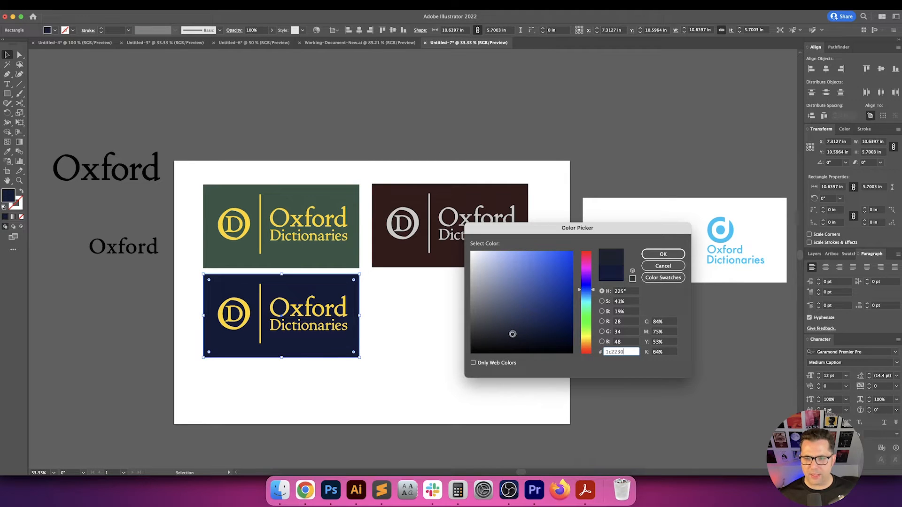
{"action": "key", "text": "Return"}
{"action": "left_click", "coordinate": [517, 335]}
Match the monogram, divider and wordmark on the navy background to the light gray of the maroon version using the Eyedropper
{"action": "left_click_drag", "start_coordinate": [455, 320], "coordinate": [493, 316]}
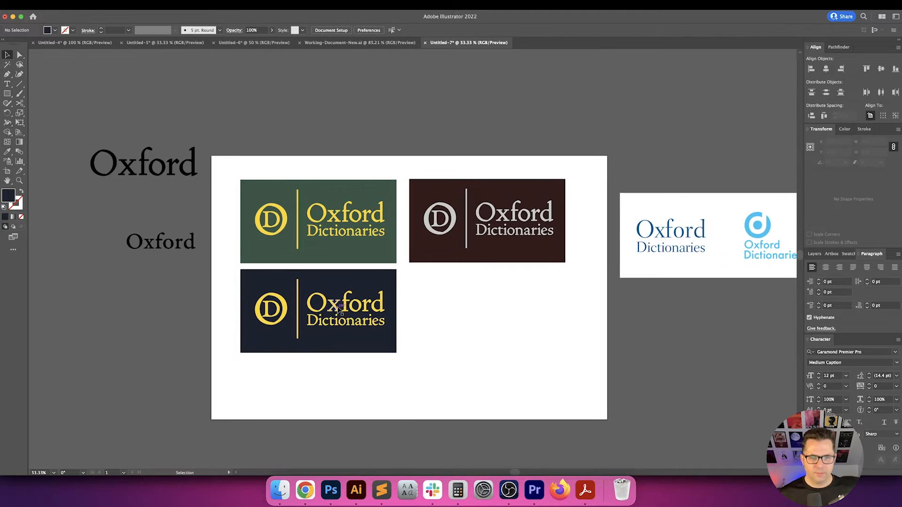
{"action": "left_click_drag", "start_coordinate": [433, 288], "coordinate": [255, 339]}
{"action": "left_click", "coordinate": [323, 353], "text": "shift"}
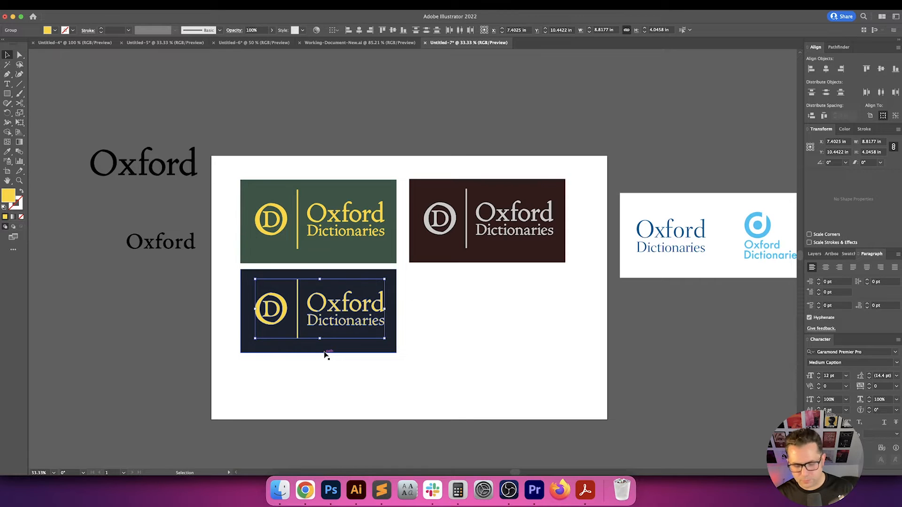
{"action": "key", "text": "i"}
{"action": "key", "text": "v"}
{"action": "left_click", "coordinate": [449, 320]}
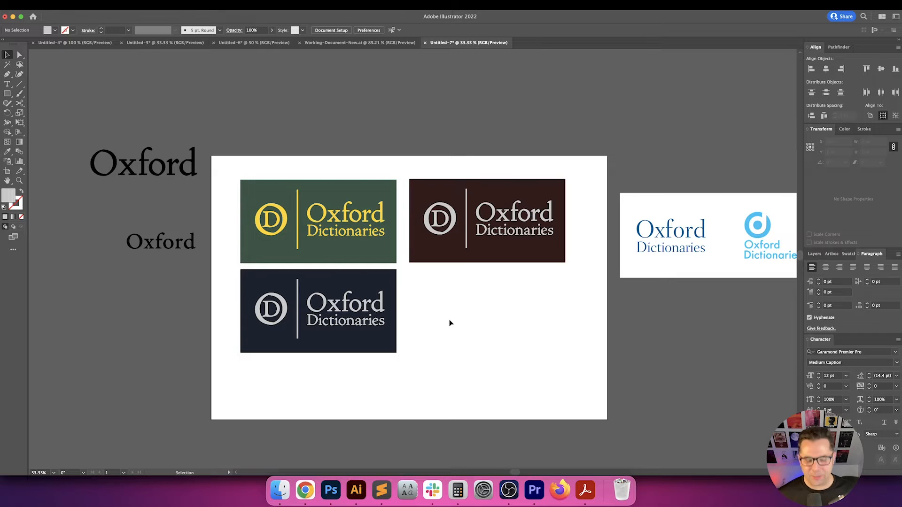
Duplicate the maroon logo version with its background directly below itself, beside the navy version
{"action": "key", "text": "super+equal"}
{"action": "scroll", "coordinate": [439, 249], "scroll_direction": "down", "scroll_amount": 1}
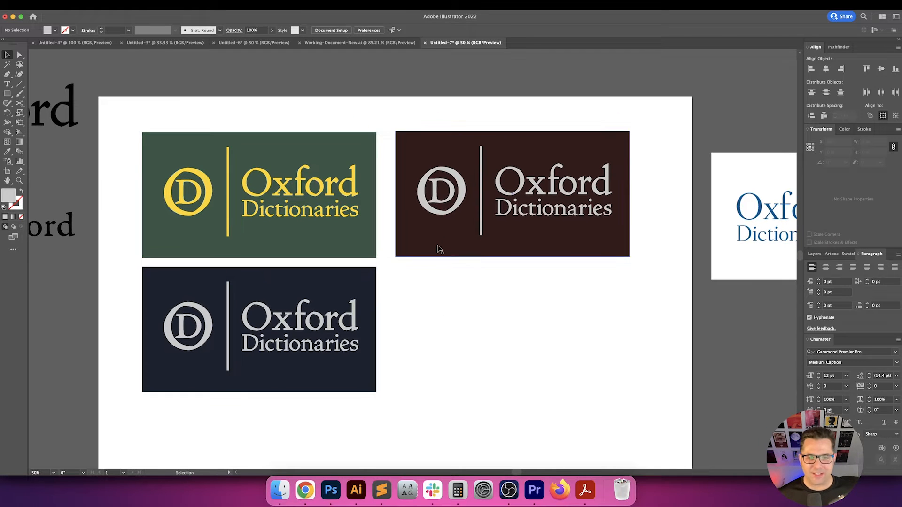
{"action": "left_click", "coordinate": [439, 249]}
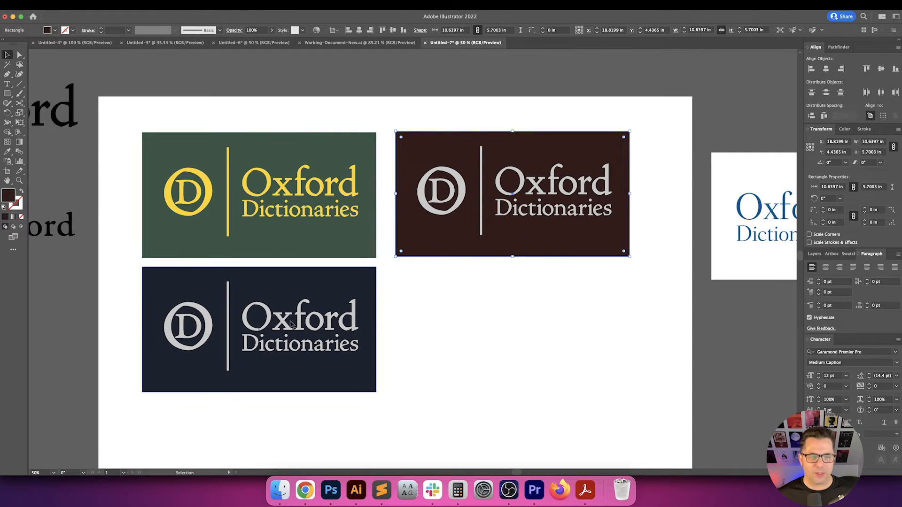
{"action": "left_click", "coordinate": [402, 282]}
{"action": "left_click_drag", "start_coordinate": [437, 289], "coordinate": [501, 317]}
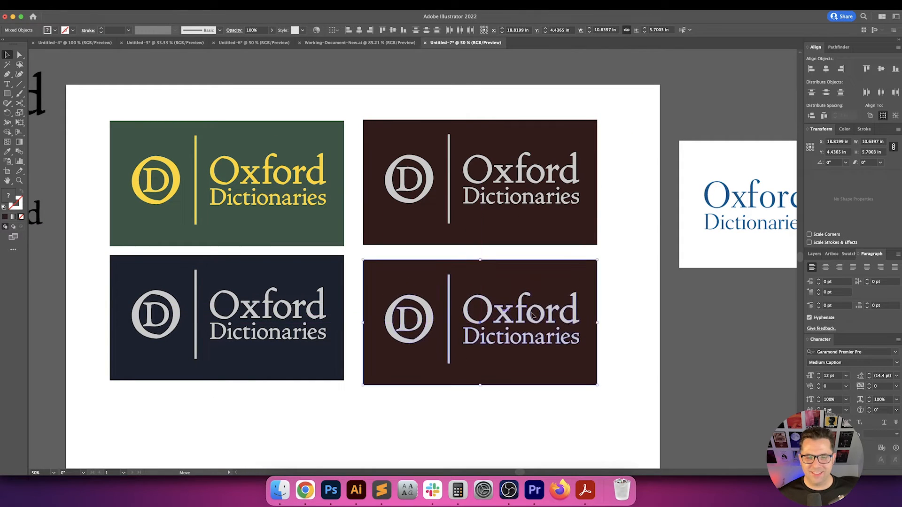
Recolor the background of the new lower-right logo copy to dark gold #7f6616
{"action": "left_click", "coordinate": [425, 283]}
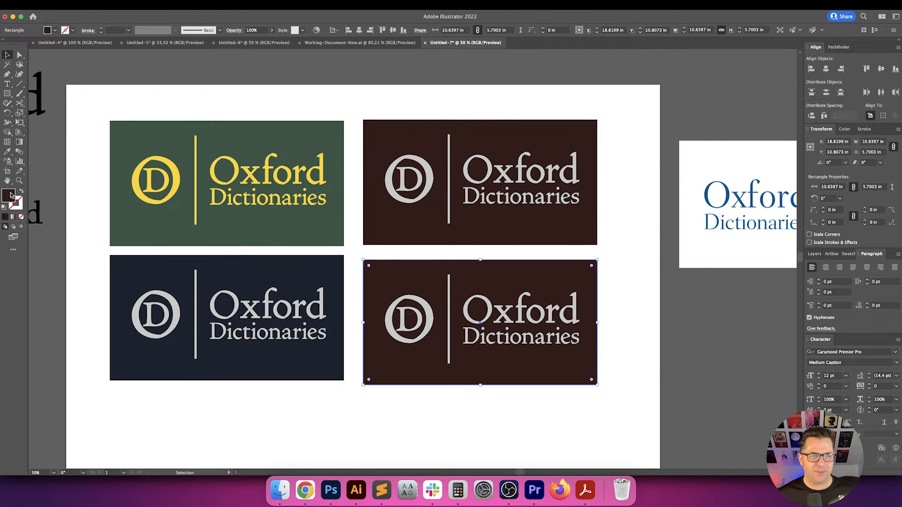
{"action": "double_click", "coordinate": [11, 196]}
{"action": "left_click", "coordinate": [590, 340]}
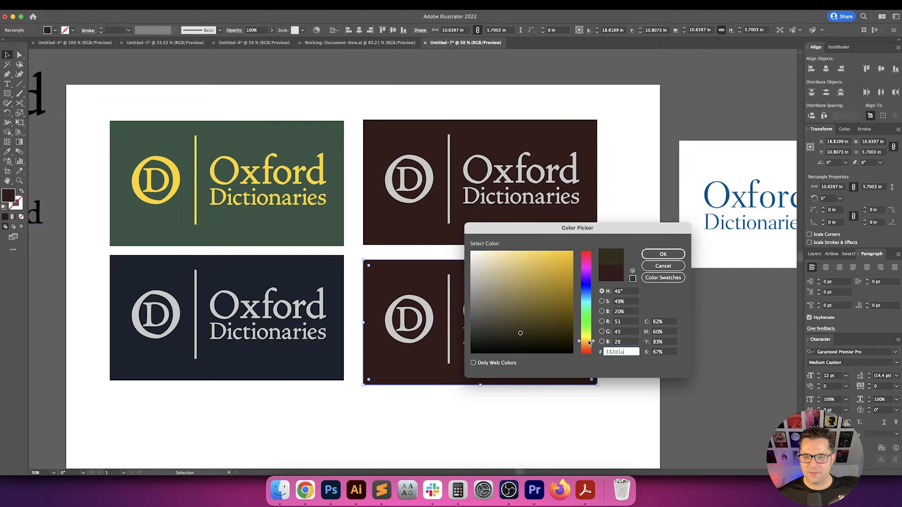
{"action": "left_click_drag", "start_coordinate": [568, 328], "coordinate": [556, 303]}
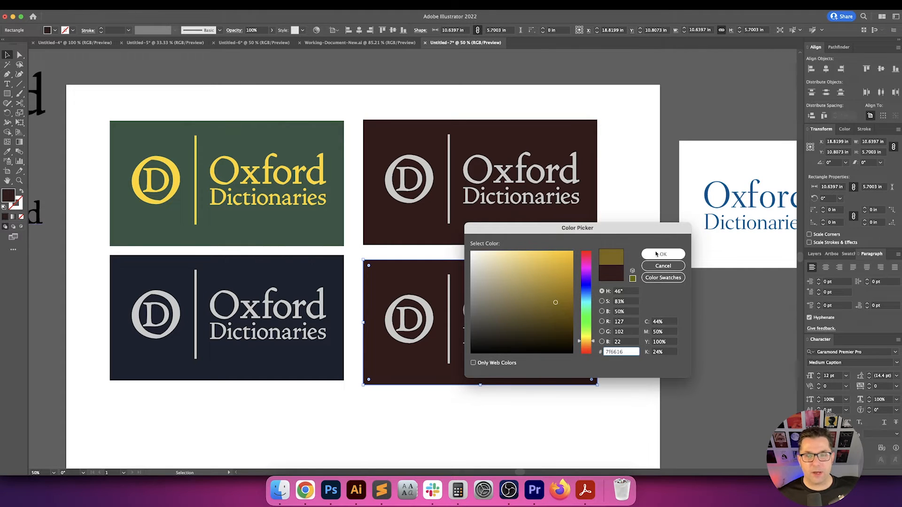
{"action": "left_click", "coordinate": [657, 254]}
{"action": "left_click", "coordinate": [639, 287]}
{"action": "scroll", "coordinate": [625, 277], "scroll_direction": "down", "scroll_amount": 2}
{"action": "scroll", "coordinate": [625, 277], "scroll_direction": "right", "scroll_amount": 1}
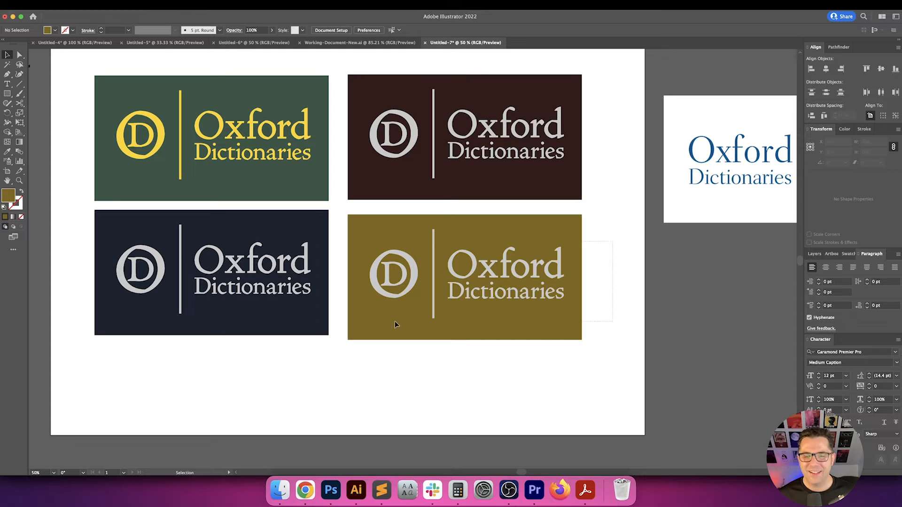
Review the four color variations beside the current Oxford Dictionaries logos and check the remaining time on the timer in Chrome
{"action": "left_click_drag", "start_coordinate": [601, 268], "coordinate": [645, 319]}
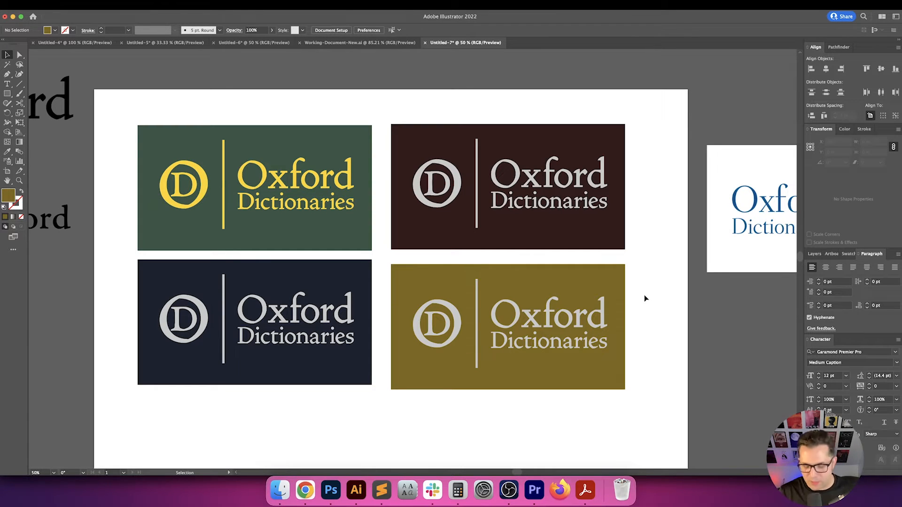
{"action": "key", "text": "super+minus"}
{"action": "left_click_drag", "start_coordinate": [644, 294], "coordinate": [567, 332]}
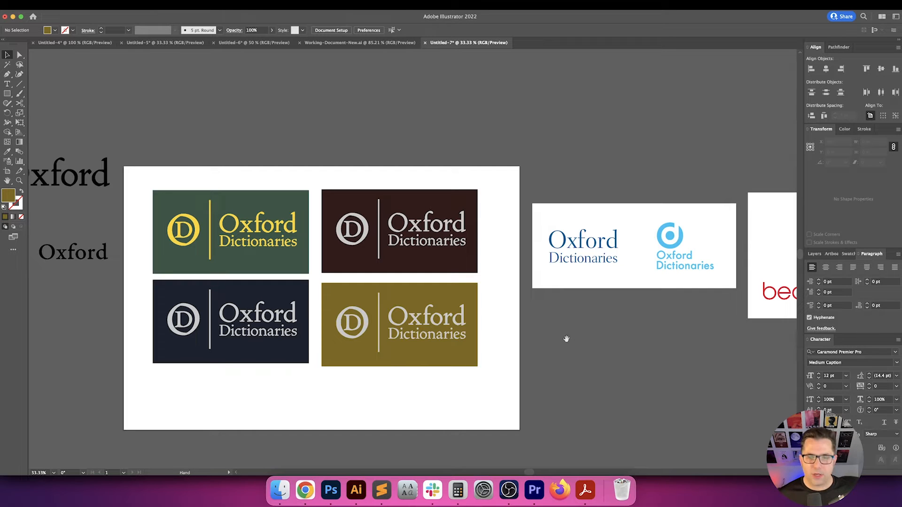
{"action": "left_click_drag", "start_coordinate": [567, 332], "coordinate": [609, 287]}
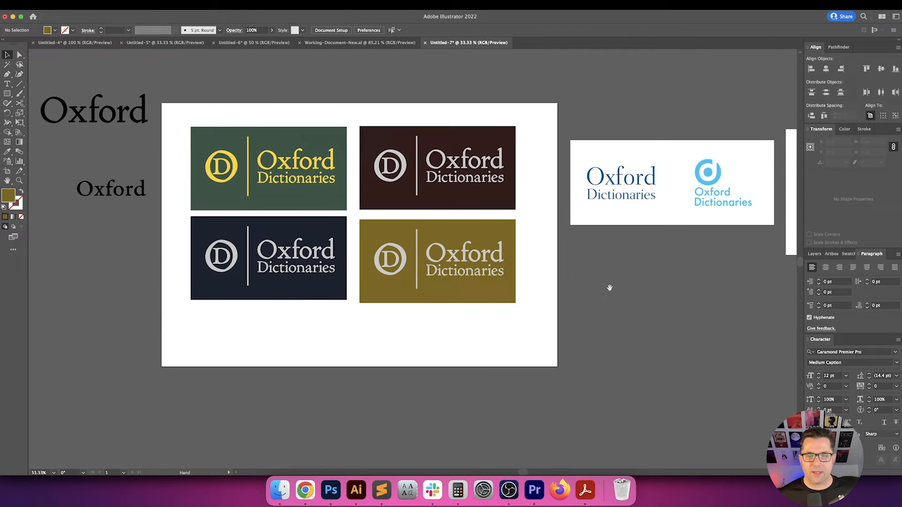
{"action": "left_click", "coordinate": [314, 481]}
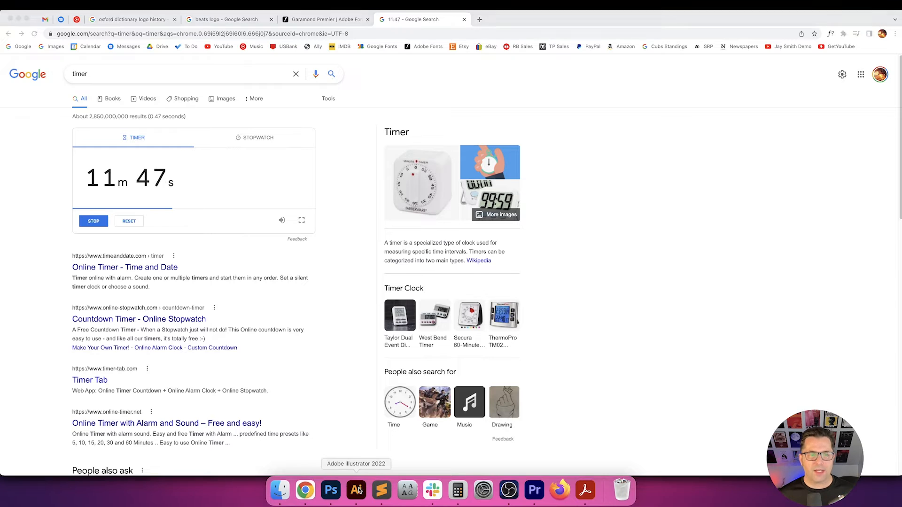
{"action": "left_click", "coordinate": [356, 491]}
{"action": "left_click_drag", "start_coordinate": [450, 333], "coordinate": [485, 349]}
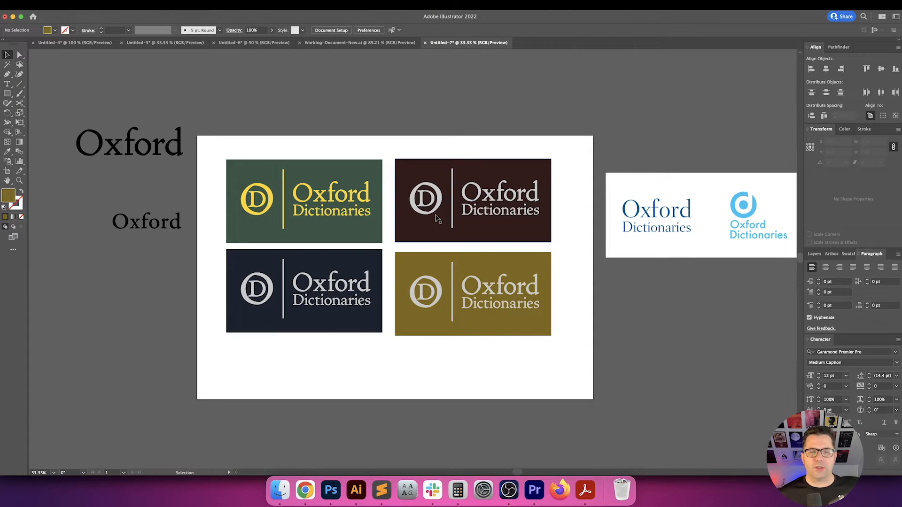
{"action": "left_click_drag", "start_coordinate": [405, 263], "coordinate": [413, 245]}
{"action": "scroll", "coordinate": [341, 172], "scroll_direction": "up", "scroll_amount": 2}
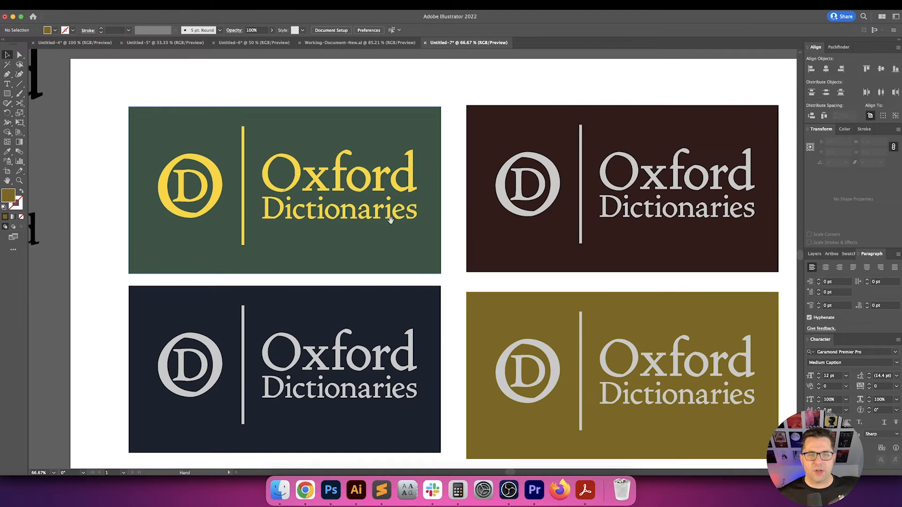
{"action": "left_click_drag", "start_coordinate": [391, 211], "coordinate": [416, 206]}
{"action": "scroll", "coordinate": [359, 255], "scroll_direction": "down", "scroll_amount": 3}
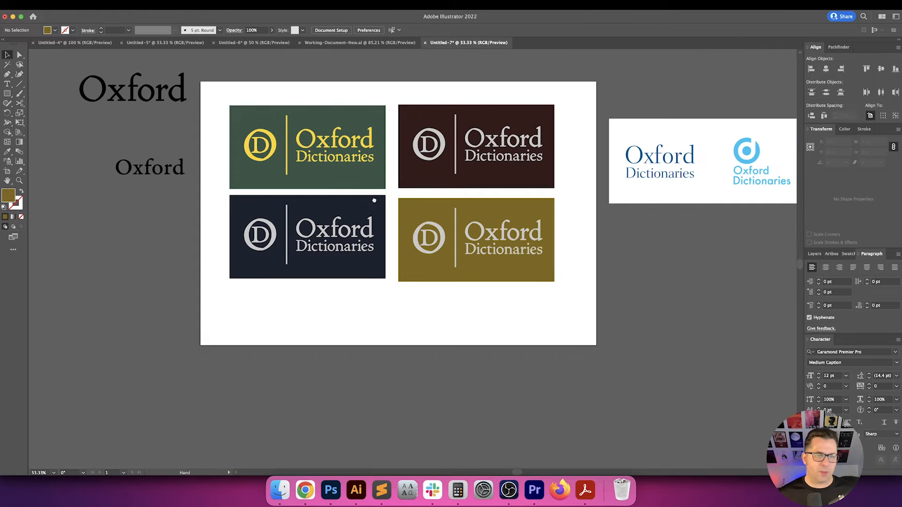
{"action": "left_click", "coordinate": [140, 227]}
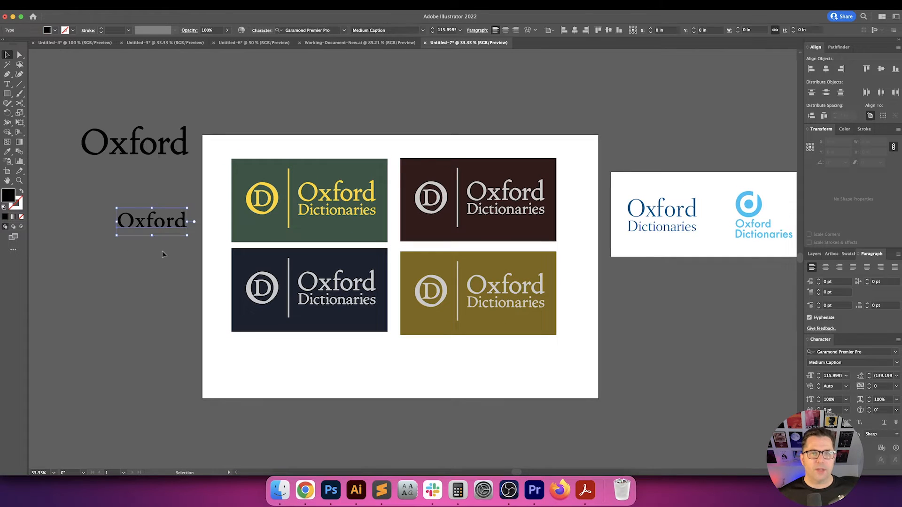
{"action": "left_click", "coordinate": [162, 251]}
Enlarge the artboard to the right and downward so it also contains the current Oxford Dictionaries and Beats logos
{"action": "key", "text": "super+minus"}
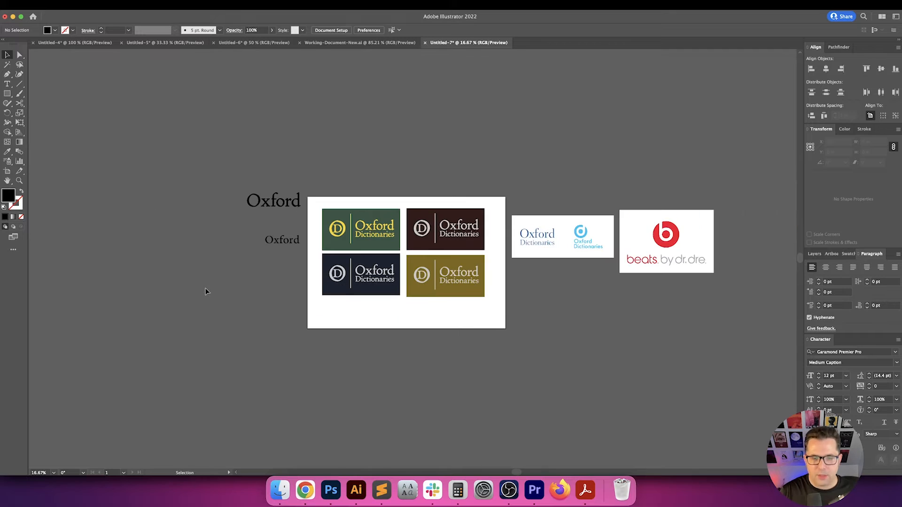
{"action": "scroll", "coordinate": [299, 288], "scroll_direction": "down", "scroll_amount": 2}
{"action": "scroll", "coordinate": [298, 289], "scroll_direction": "right", "scroll_amount": 2}
{"action": "key", "text": "shift+o"}
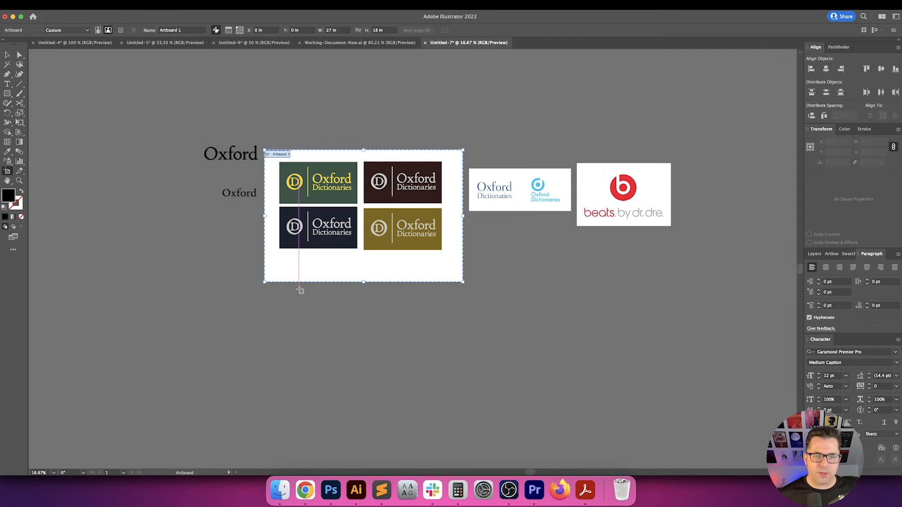
{"action": "left_click_drag", "start_coordinate": [464, 282], "coordinate": [724, 441]}
{"action": "key", "text": "Escape"}
{"action": "left_click_drag", "start_coordinate": [479, 327], "coordinate": [434, 319]}
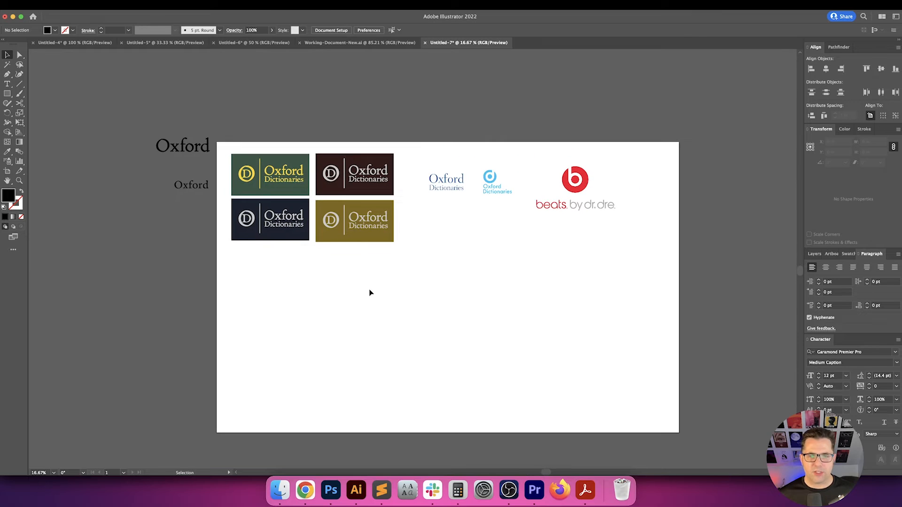
Add the text "Oxford" below the four color variations and enlarge it to about 129 pt
{"action": "key", "text": "super+equal"}
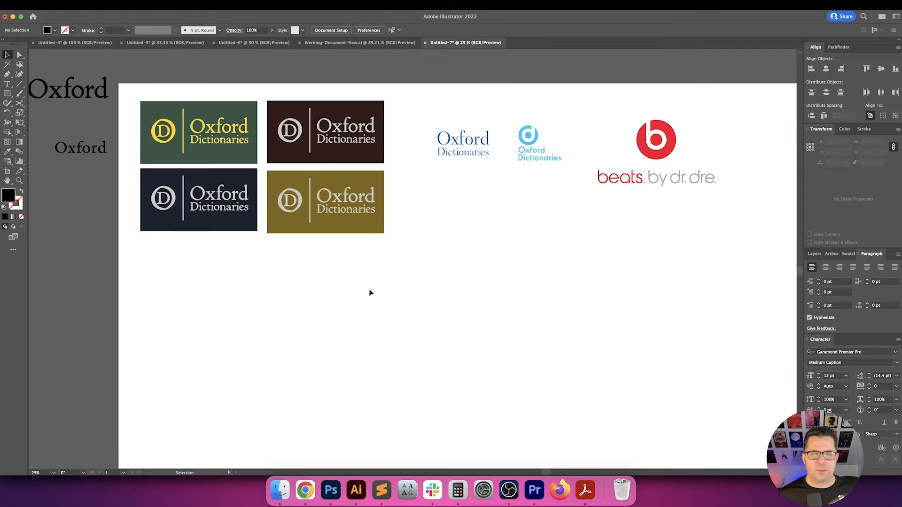
{"action": "scroll", "coordinate": [421, 344], "scroll_direction": "down", "scroll_amount": 2}
{"action": "key", "text": "t"}
{"action": "left_click", "coordinate": [335, 320]}
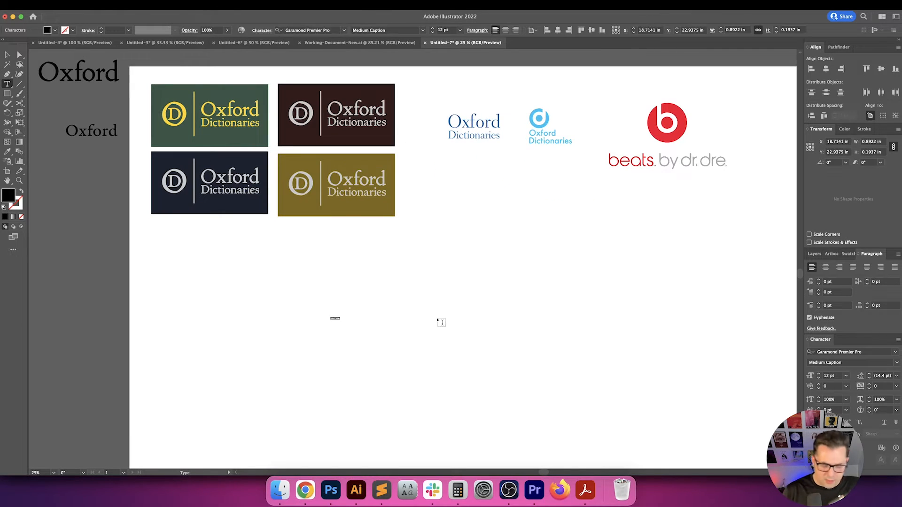
{"action": "key", "text": "Escape"}
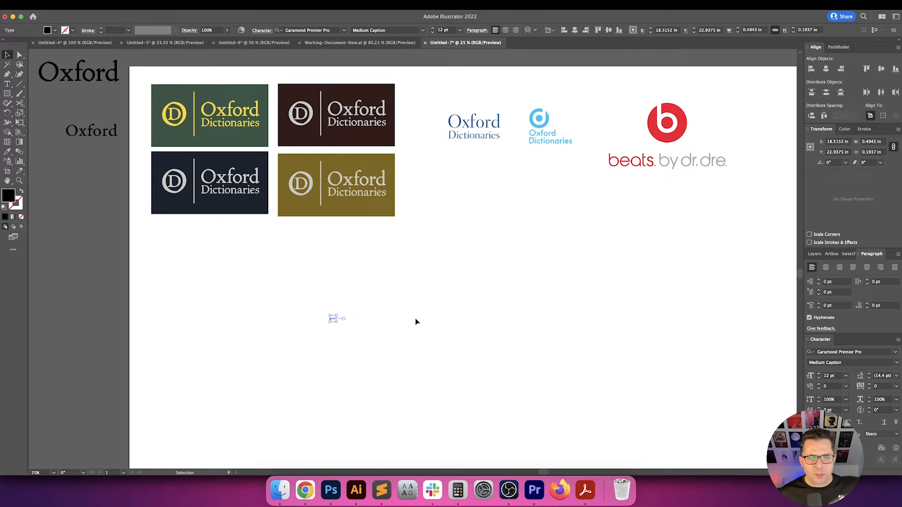
{"action": "left_click_drag", "start_coordinate": [337, 321], "coordinate": [364, 331]}
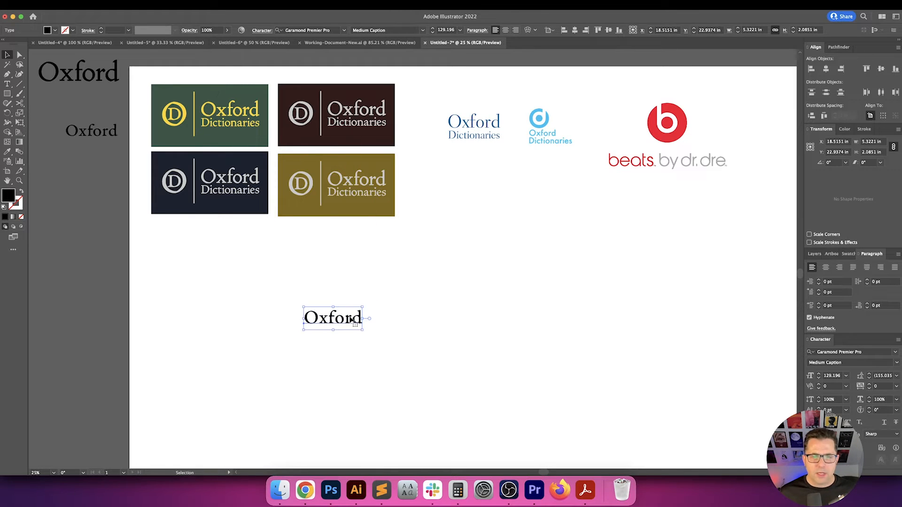
Apply the type style of the smaller Oxford text outside the artboard to the new text and set it in all caps
{"action": "key", "text": "i"}
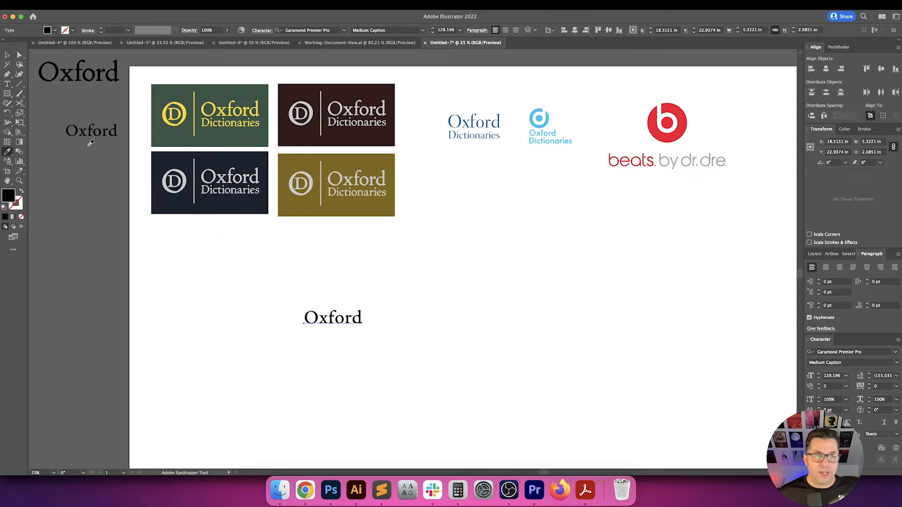
{"action": "left_click", "coordinate": [91, 127]}
{"action": "key", "text": "v"}
{"action": "key", "text": "super+shift+k"}
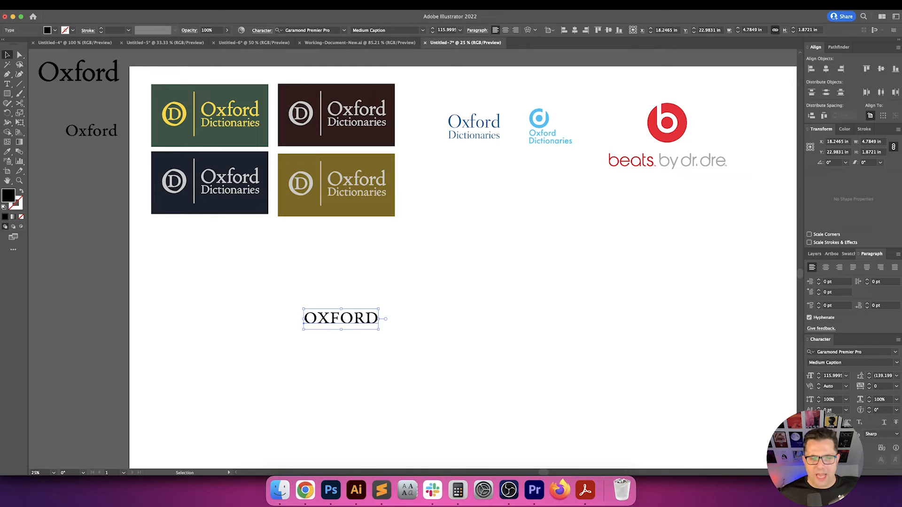
Enlarge the OXFORD text to about 160 pt
{"action": "left_click", "coordinate": [539, 360]}
{"action": "scroll", "coordinate": [365, 325], "scroll_direction": "up", "scroll_amount": 1}
{"action": "scroll", "coordinate": [364, 324], "scroll_direction": "up", "scroll_amount": 1}
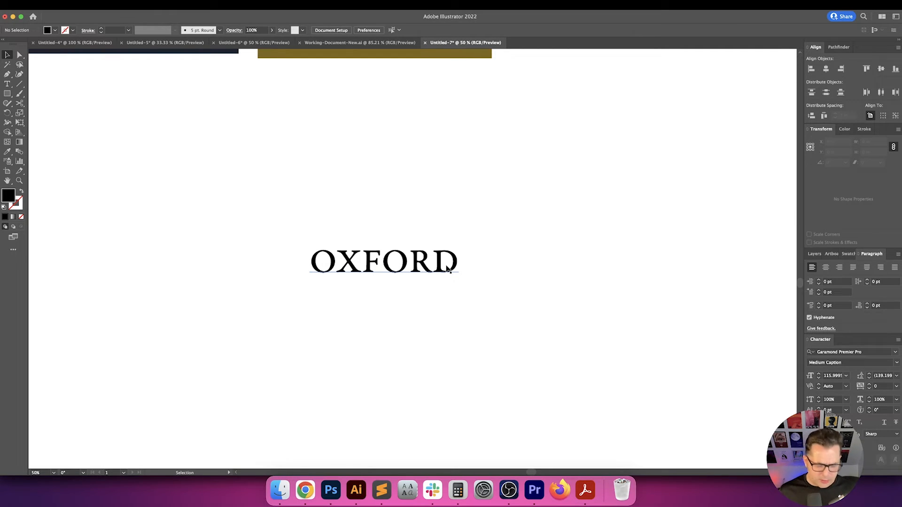
{"action": "left_click", "coordinate": [448, 269]}
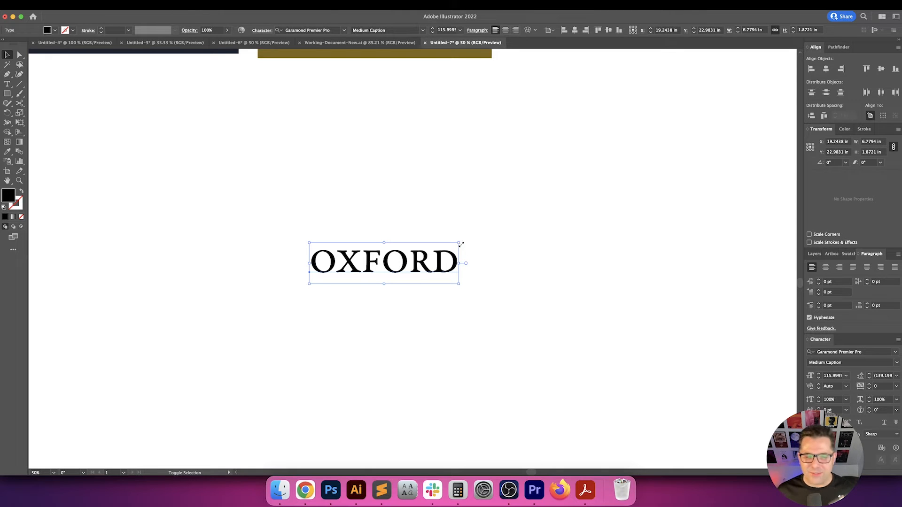
{"action": "left_click", "coordinate": [470, 235]}
{"action": "left_click", "coordinate": [454, 264]}
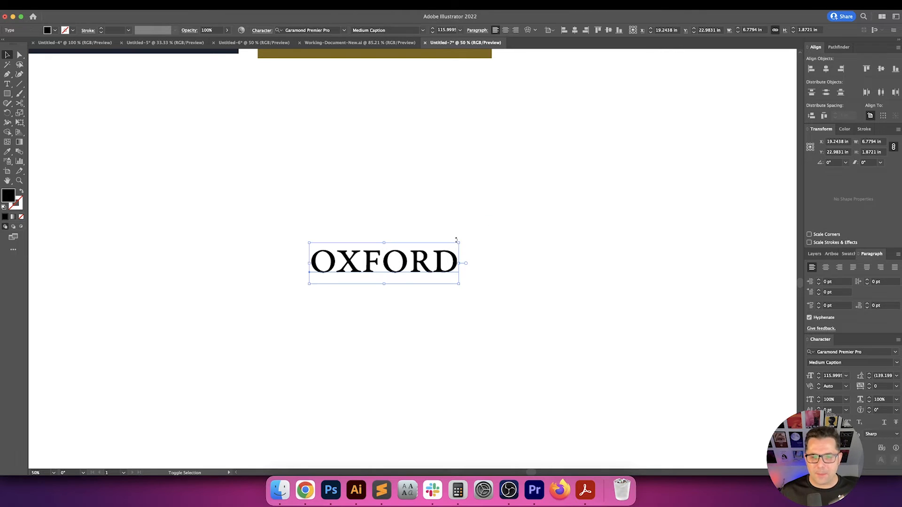
{"action": "left_click_drag", "start_coordinate": [458, 245], "coordinate": [514, 228]}
Set the kerning between the first O and the X of OXFORD to -110
{"action": "key", "text": "t"}
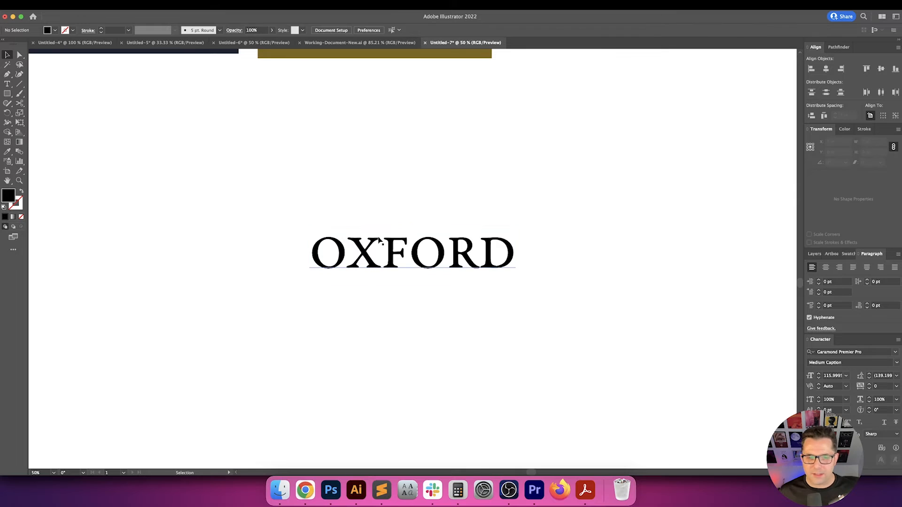
{"action": "left_click", "coordinate": [369, 244]}
{"action": "key", "text": "Left"}
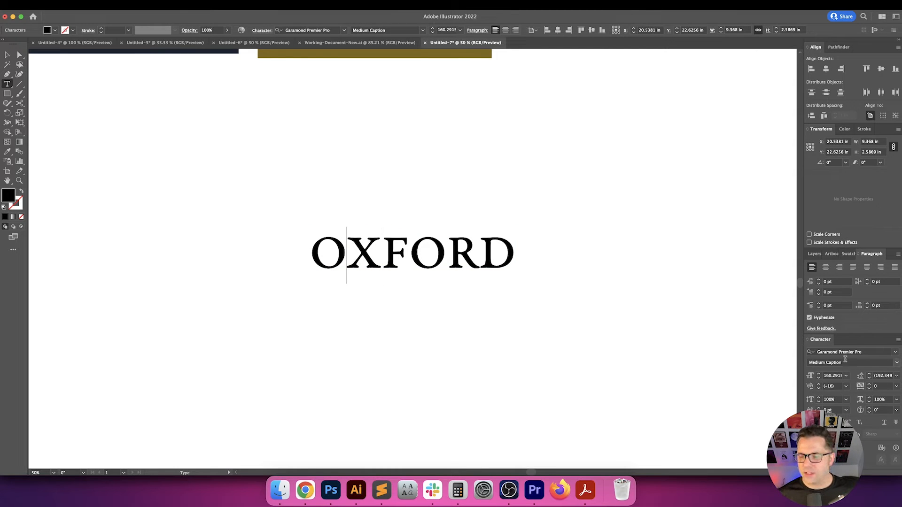
{"action": "left_click", "coordinate": [833, 386]}
{"action": "type", "text": "-70"}
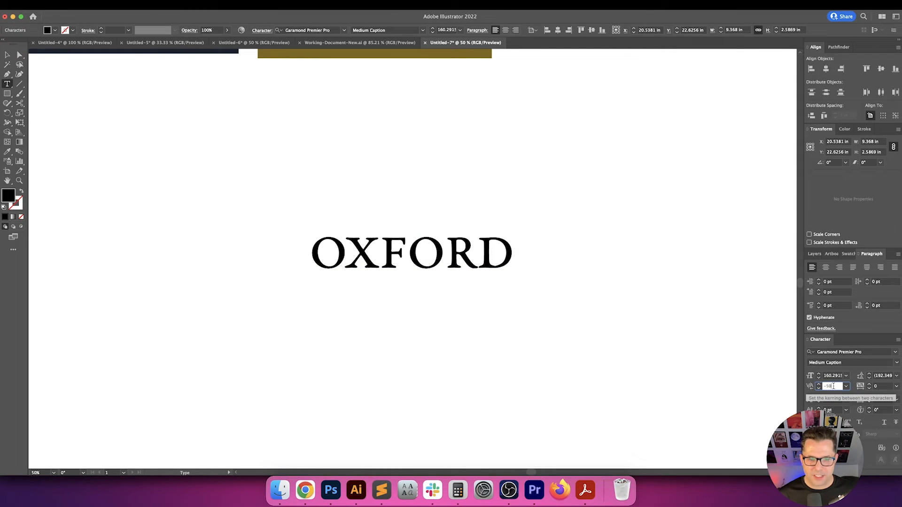
{"action": "key", "text": "Down"}
{"action": "key", "text": "Down"}
{"action": "key", "text": "Down"}
{"action": "key", "text": "Down"}
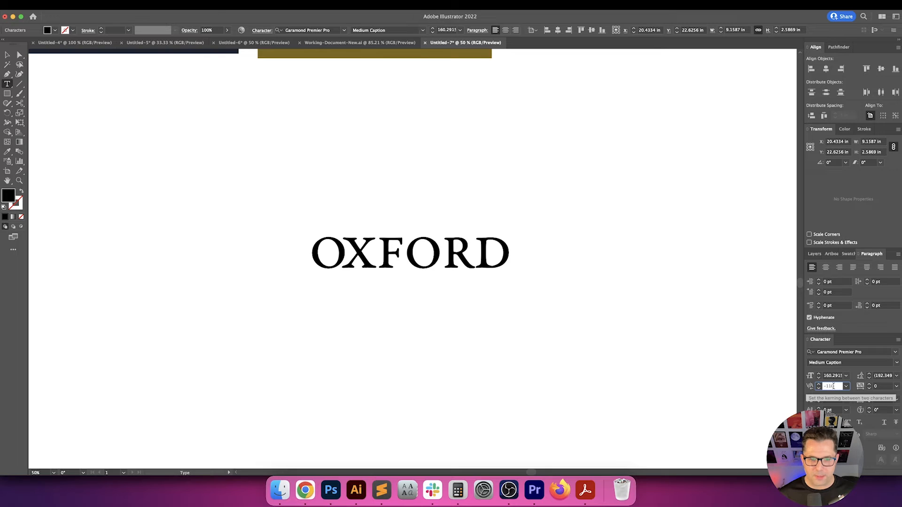
{"action": "key", "text": "Return"}
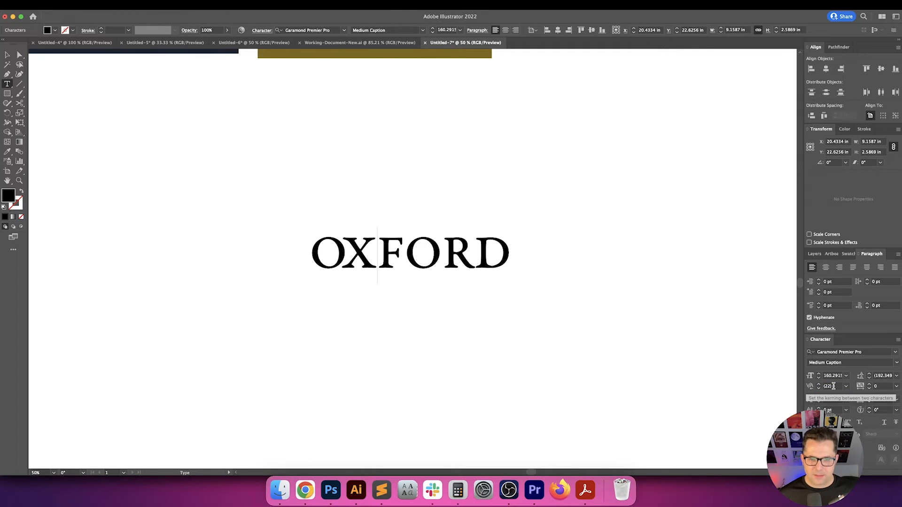
Set the kerning between the X and F to 0 and between the F and second O to -100
{"action": "left_click", "coordinate": [833, 386]}
{"action": "type", "text": "0"}
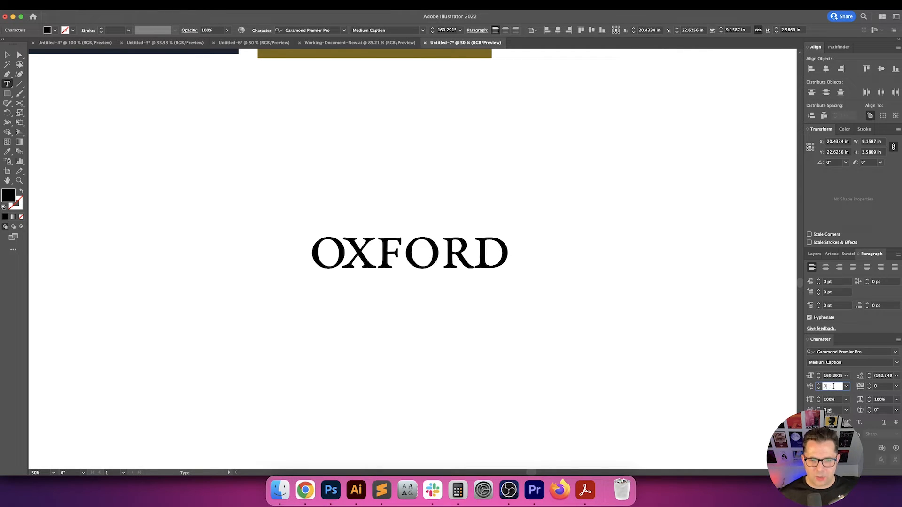
{"action": "key", "text": "Return"}
{"action": "left_click", "coordinate": [833, 386]}
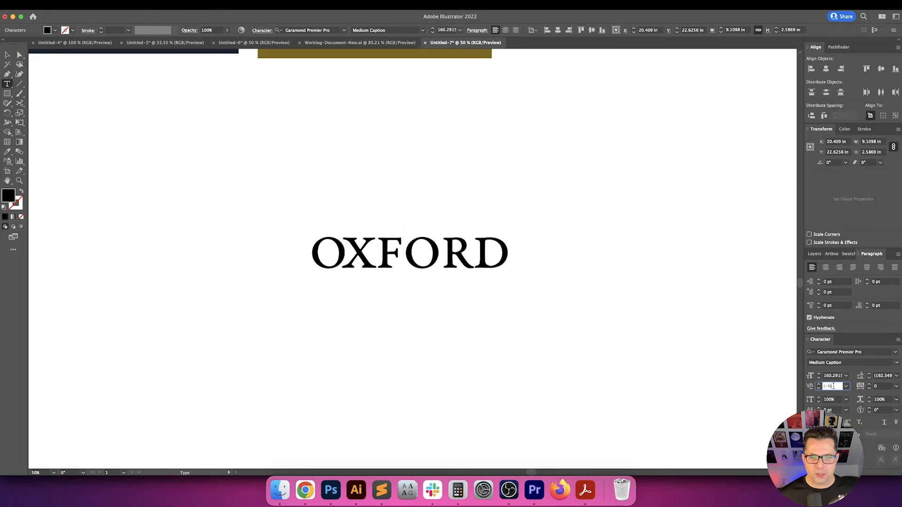
{"action": "key", "text": "Down"}
{"action": "key", "text": "Down"}
{"action": "key", "text": "Down"}
{"action": "key", "text": "Down"}
{"action": "key", "text": "Down"}
{"action": "key", "text": "Down"}
{"action": "key", "text": "Down"}
{"action": "key", "text": "Down"}
{"action": "key", "text": "Down"}
{"action": "key", "text": "Down"}
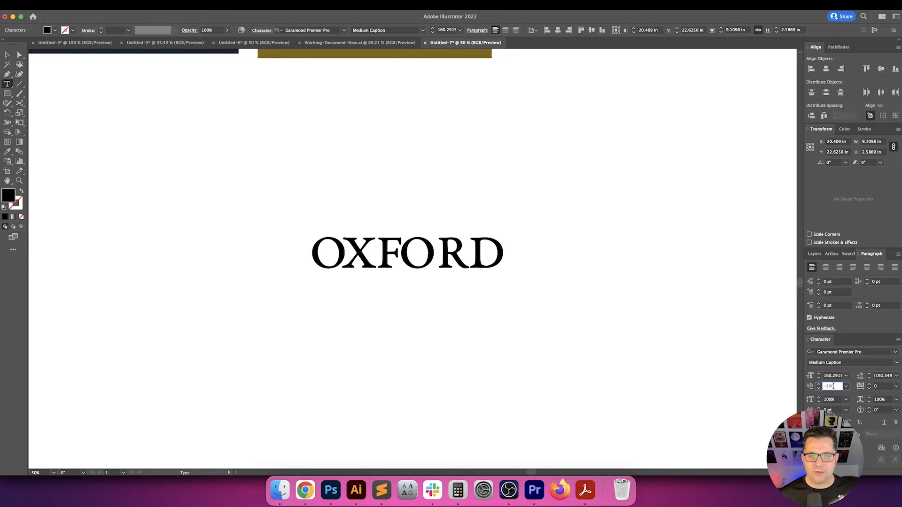
{"action": "key", "text": "Return"}
Set the kerning between the second O and the R of OXFORD to -120
{"action": "left_click", "coordinate": [833, 386]}
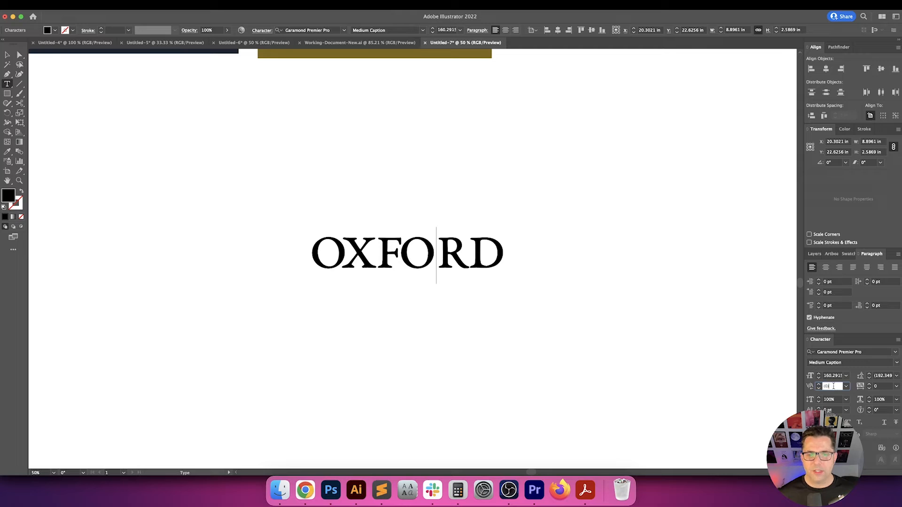
{"action": "key", "text": "Down"}
{"action": "key", "text": "Down"}
{"action": "key", "text": "Down"}
{"action": "key", "text": "Down"}
{"action": "key", "text": "Down"}
{"action": "key", "text": "Down"}
{"action": "key", "text": "Down"}
{"action": "key", "text": "Down"}
{"action": "key", "text": "Down"}
{"action": "key", "text": "Down"}
{"action": "key", "text": "Down"}
{"action": "key", "text": "Down"}
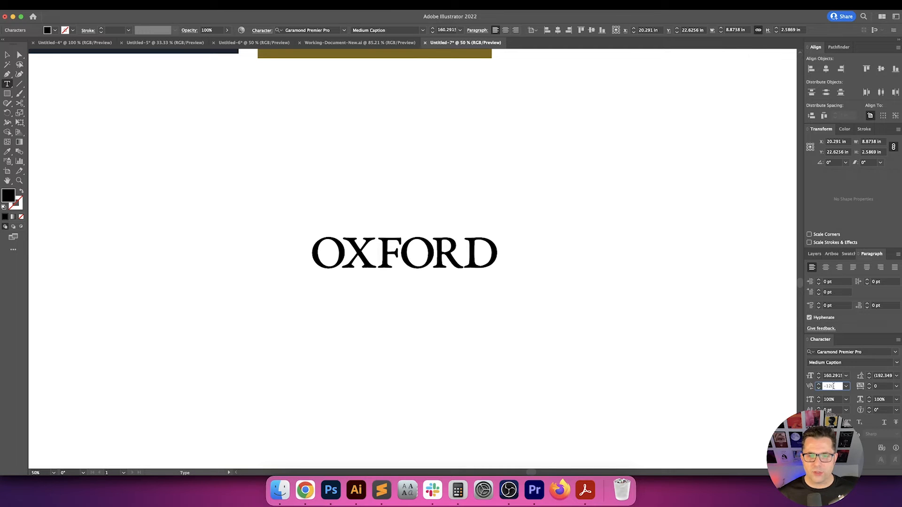
{"action": "key", "text": "Return"}
Try different kerning between the R and D of OXFORD, settling on a value of 10
{"action": "key", "text": "Right"}
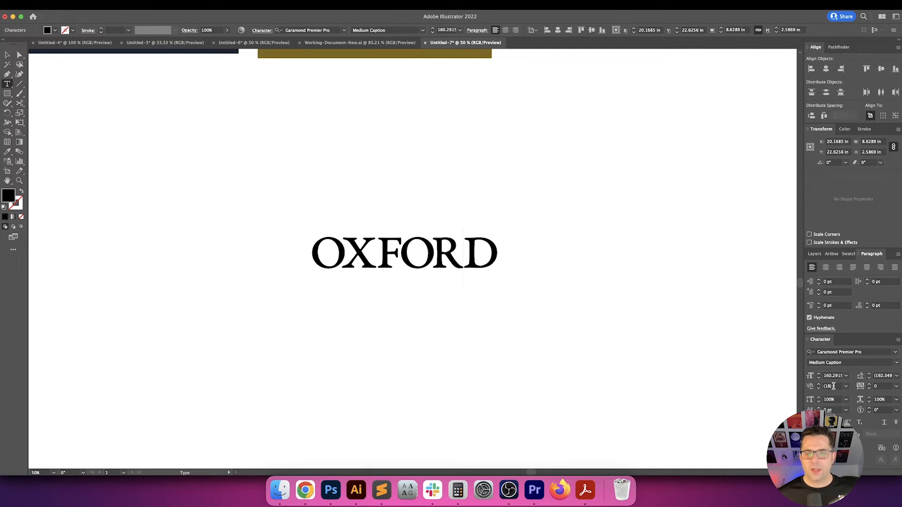
{"action": "left_click", "coordinate": [833, 387]}
{"action": "key", "text": "Down"}
{"action": "key", "text": "Down"}
{"action": "key", "text": "Down"}
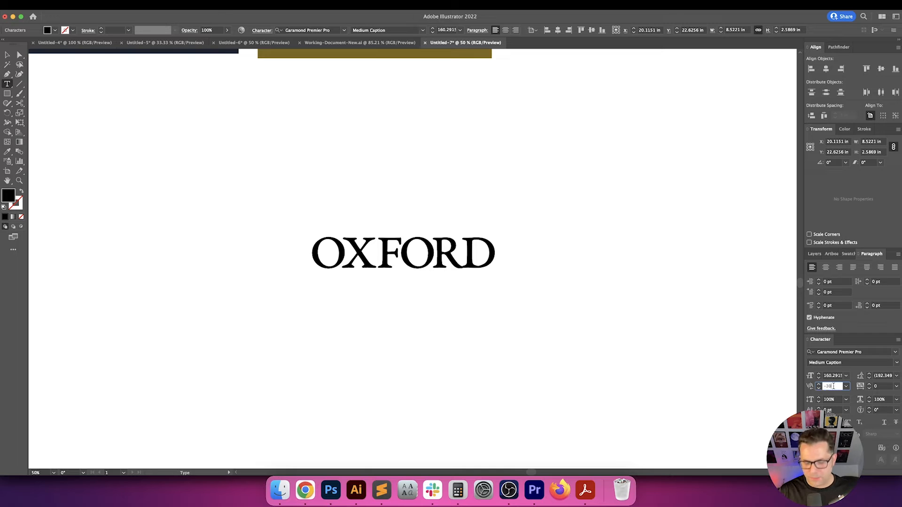
{"action": "key", "text": "super+equal"}
{"action": "key", "text": "super+equal"}
{"action": "key", "text": "super+equal"}
{"action": "key", "text": "super+equal"}
{"action": "key", "text": "super+equal"}
{"action": "key", "text": "Down"}
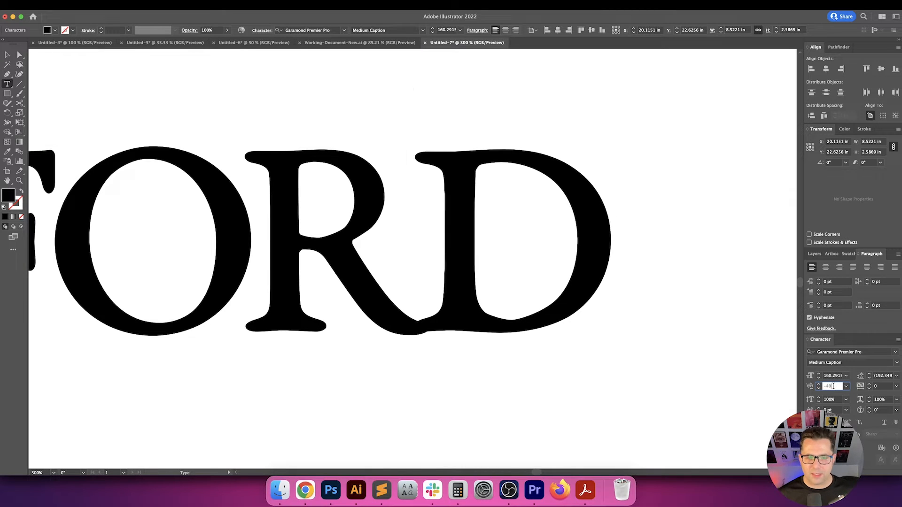
{"action": "key", "text": "Up"}
{"action": "key", "text": "Up"}
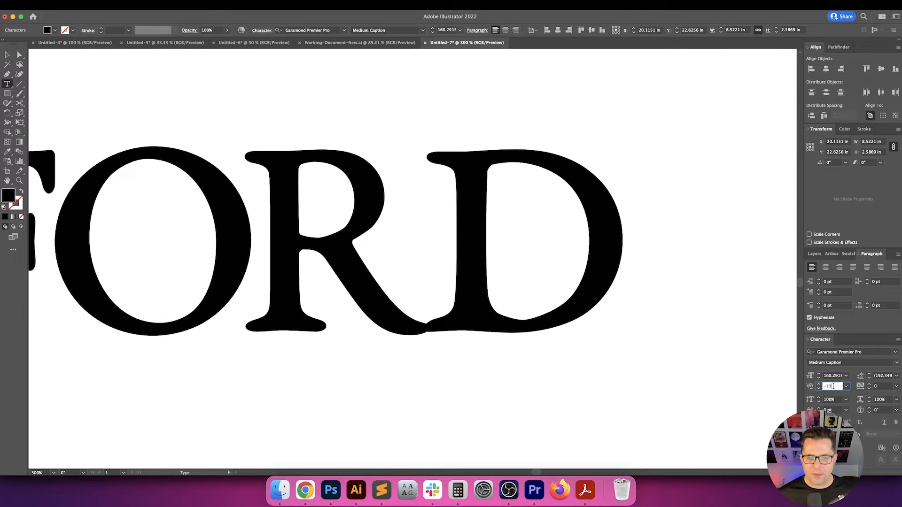
{"action": "key", "text": "Up"}
{"action": "key", "text": "Down"}
{"action": "key", "text": "Up"}
{"action": "key", "text": "Up"}
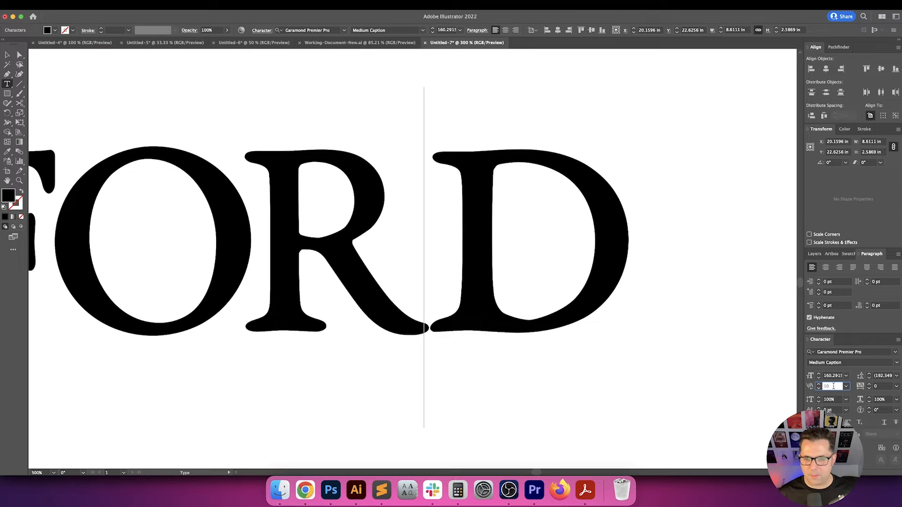
{"action": "key", "text": "Return"}
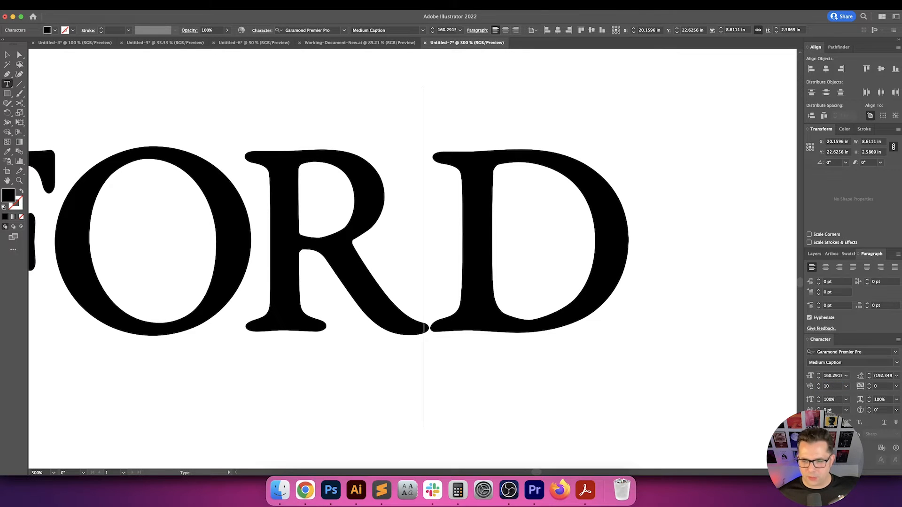
Try lowering the D of OXFORD with a baseline shift of -2 pt
{"action": "left_click", "coordinate": [832, 411]}
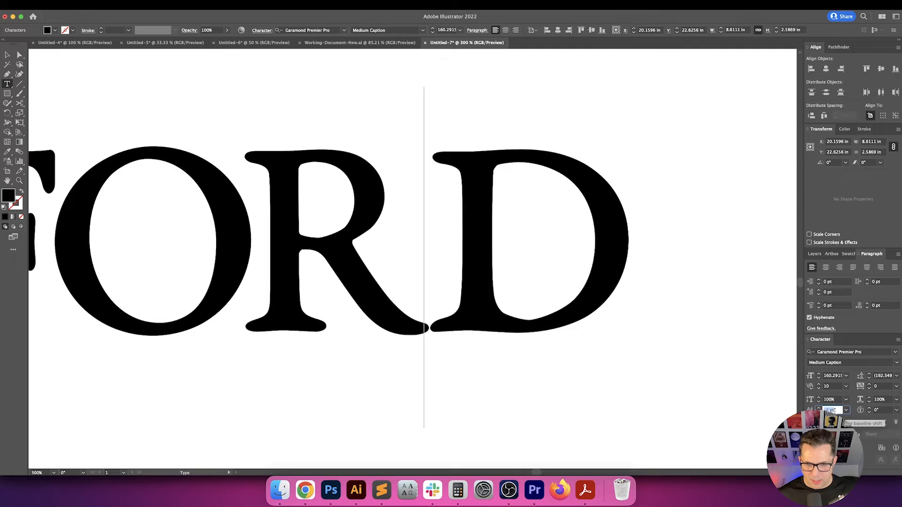
{"action": "key", "text": "Return"}
{"action": "key", "text": "shift+Right"}
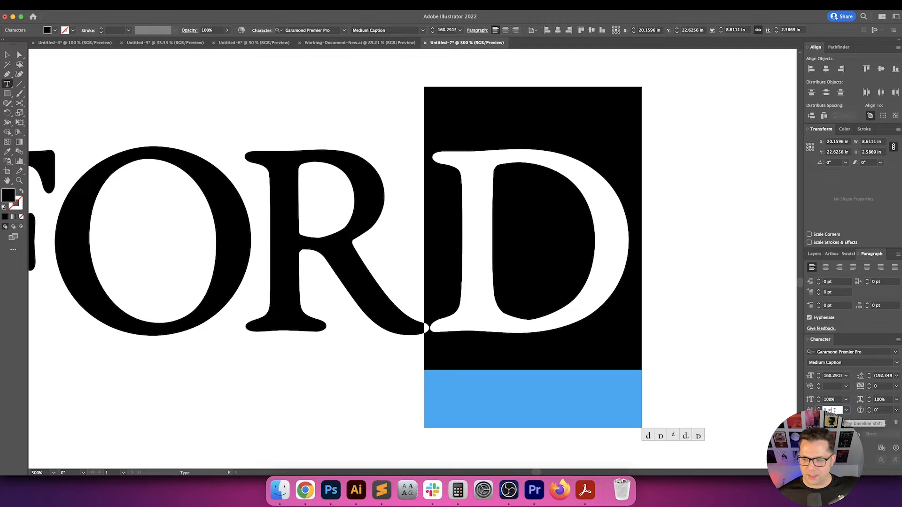
{"action": "key", "text": "Down"}
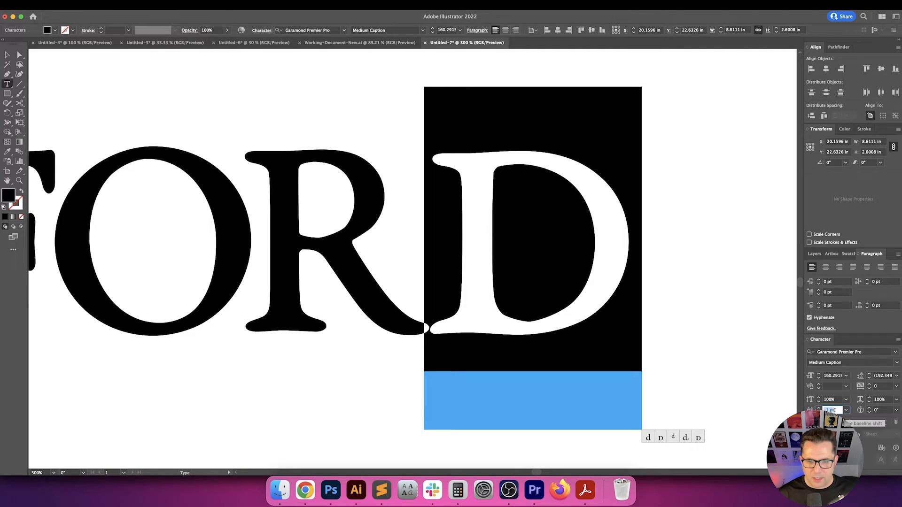
{"action": "key", "text": "Down"}
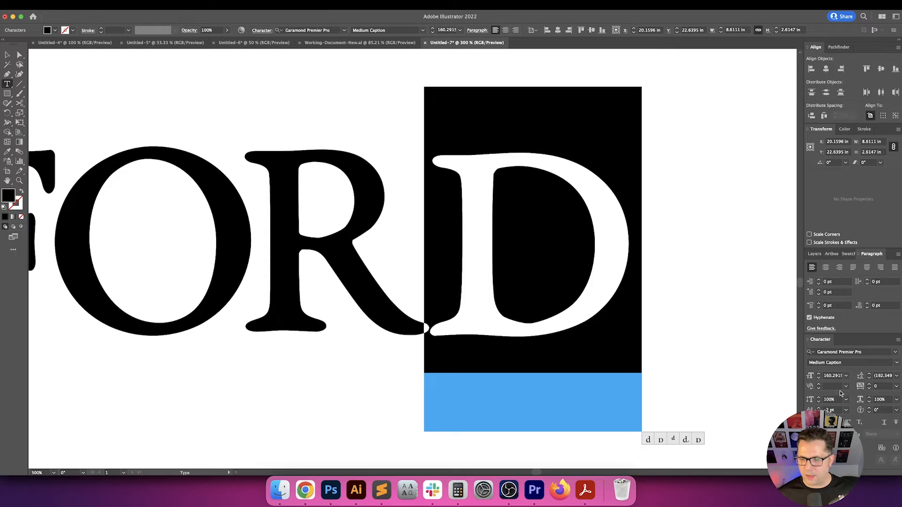
Set the kerning between the R and D to -80 so the two letters join
{"action": "left_click", "coordinate": [437, 280]}
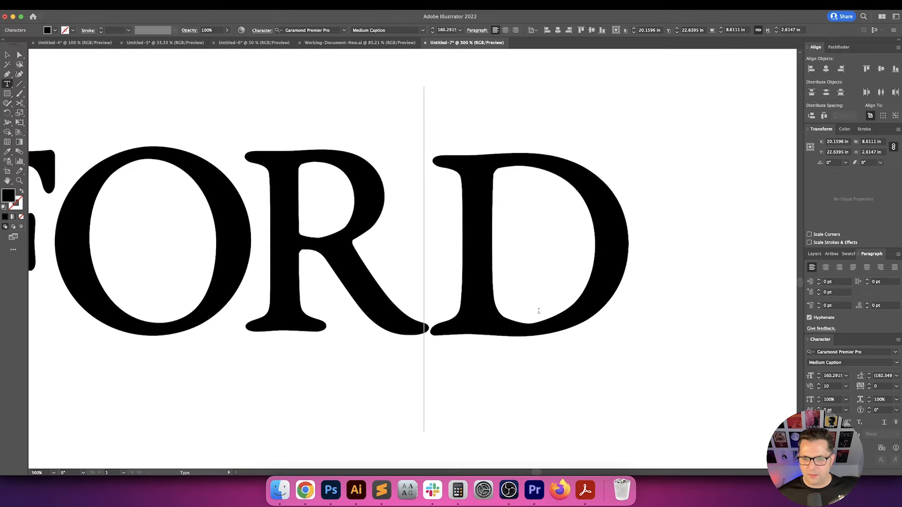
{"action": "left_click", "coordinate": [835, 386]}
{"action": "key", "text": "Down"}
{"action": "key", "text": "Down"}
{"action": "key", "text": "Down"}
{"action": "key", "text": "Down"}
{"action": "key", "text": "Down"}
{"action": "key", "text": "Down"}
{"action": "key", "text": "Down"}
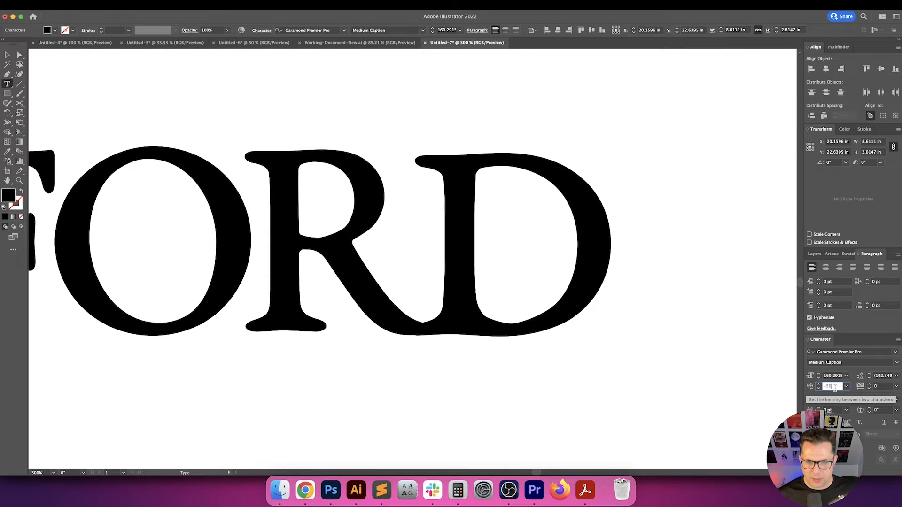
{"action": "key", "text": "Down"}
{"action": "key", "text": "Tab"}
{"action": "key", "text": "Tab"}
{"action": "key", "text": "Tab"}
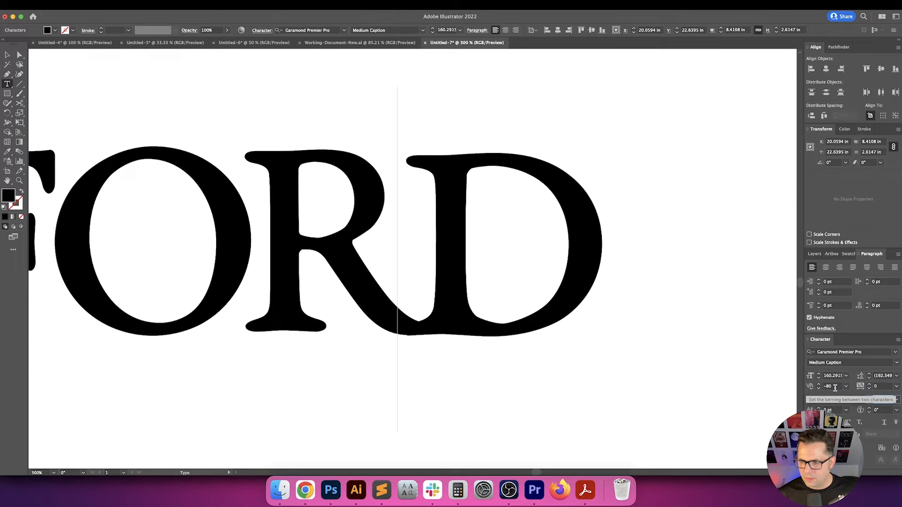
Reset the D's baseline shift to 0 pt and finish editing the OXFORD text
{"action": "left_click_drag", "start_coordinate": [441, 254], "coordinate": [531, 248]}
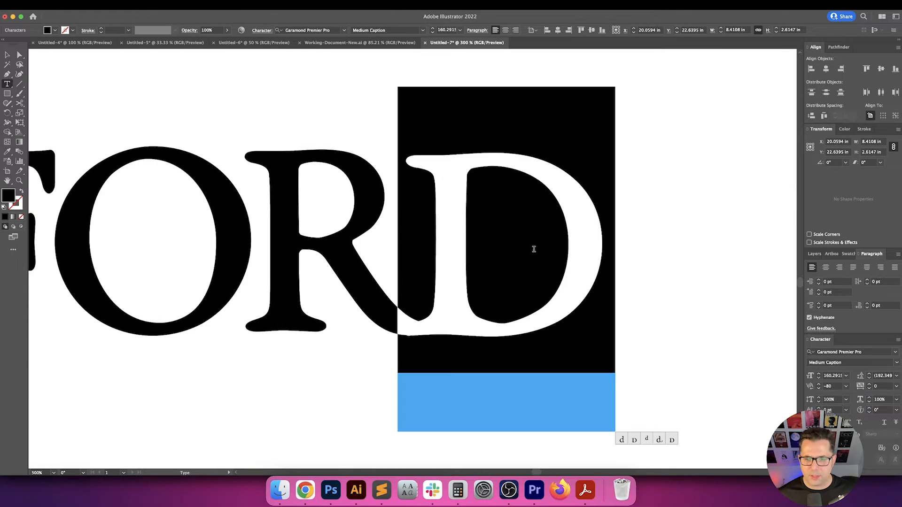
{"action": "key", "text": "Up"}
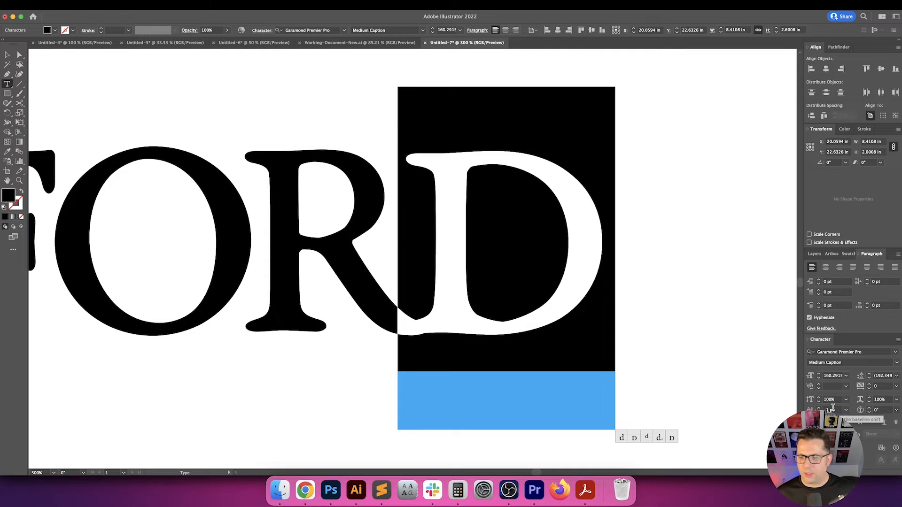
{"action": "key", "text": "Escape"}
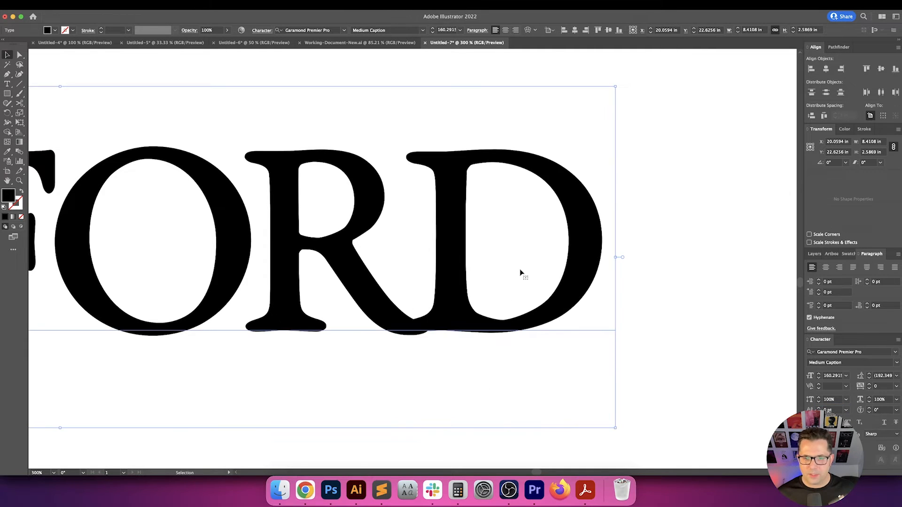
Widen the spacing between the R and D of OXFORD so the two letters stand apart
{"action": "key", "text": "a"}
{"action": "left_click_drag", "start_coordinate": [433, 270], "coordinate": [495, 269]}
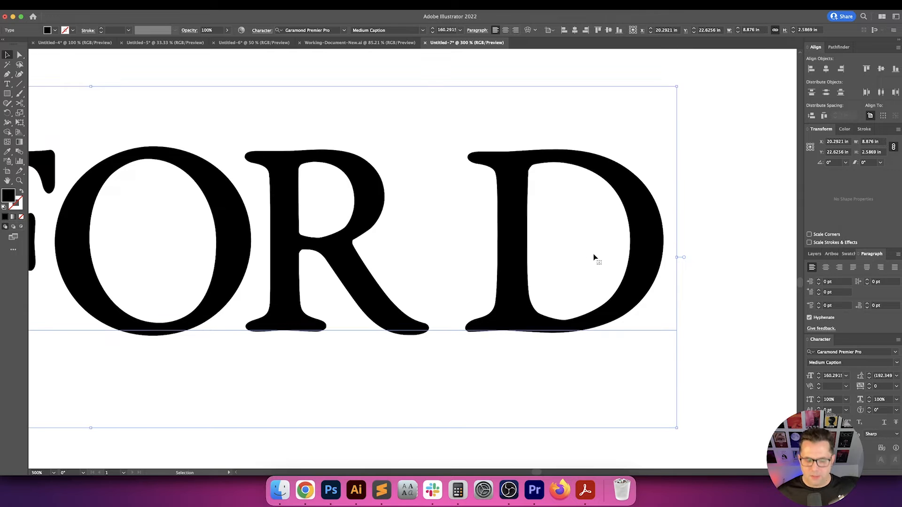
{"action": "key", "text": "v"}
{"action": "key", "text": "super+1"}
{"action": "key", "text": "super+equal"}
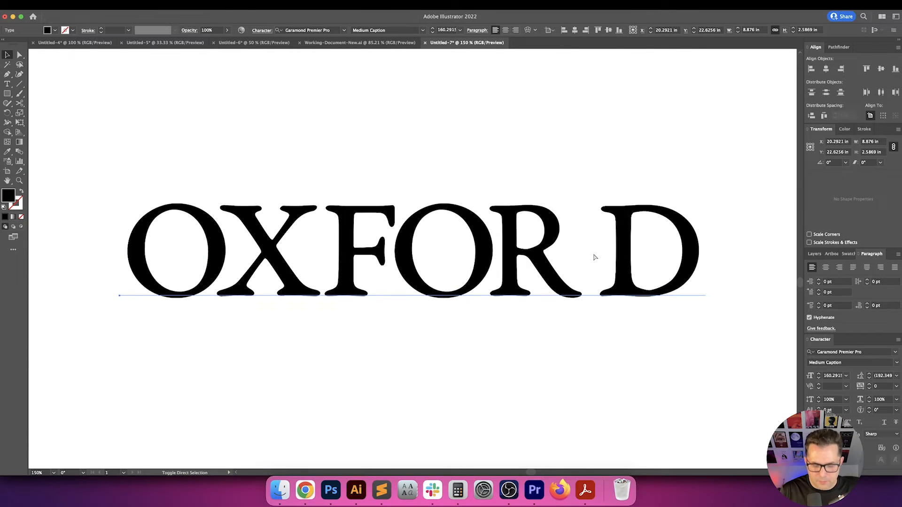
Convert the OXFORD text to outlines and ungroup the letters, leaving nothing selected
{"action": "key", "text": "shift+super+a"}
{"action": "scroll", "coordinate": [610, 212], "scroll_direction": "right", "scroll_amount": 3}
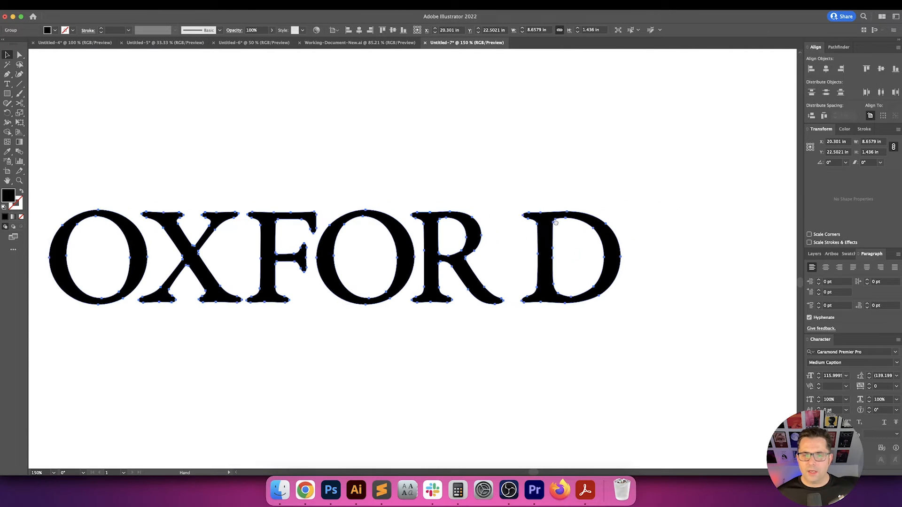
{"action": "left_click", "coordinate": [540, 250]}
{"action": "scroll", "coordinate": [570, 274], "scroll_direction": "up", "scroll_amount": 5}
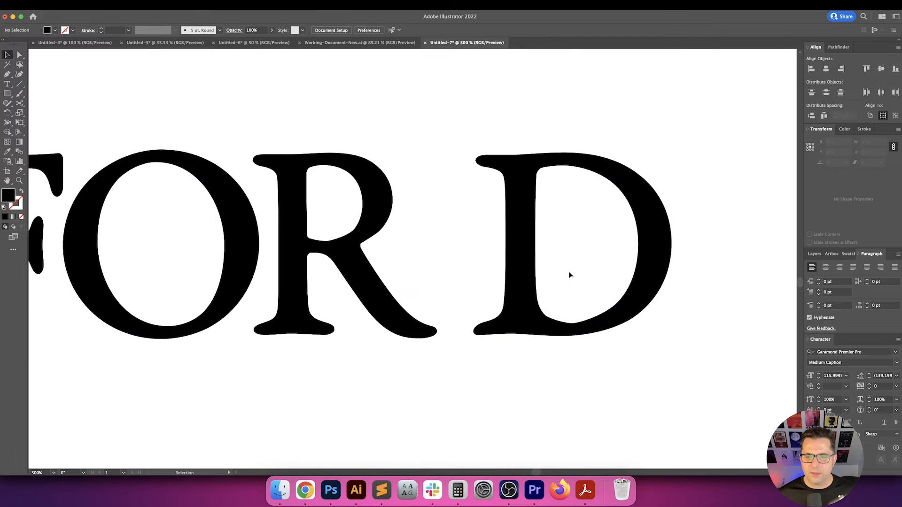
Move the outlined D against the R so its lower serif overlaps the tip of the R's leg in a smooth join, and deselect it
{"action": "left_click_drag", "start_coordinate": [547, 263], "coordinate": [470, 293]}
{"action": "scroll", "coordinate": [428, 332], "scroll_direction": "up", "scroll_amount": 5}
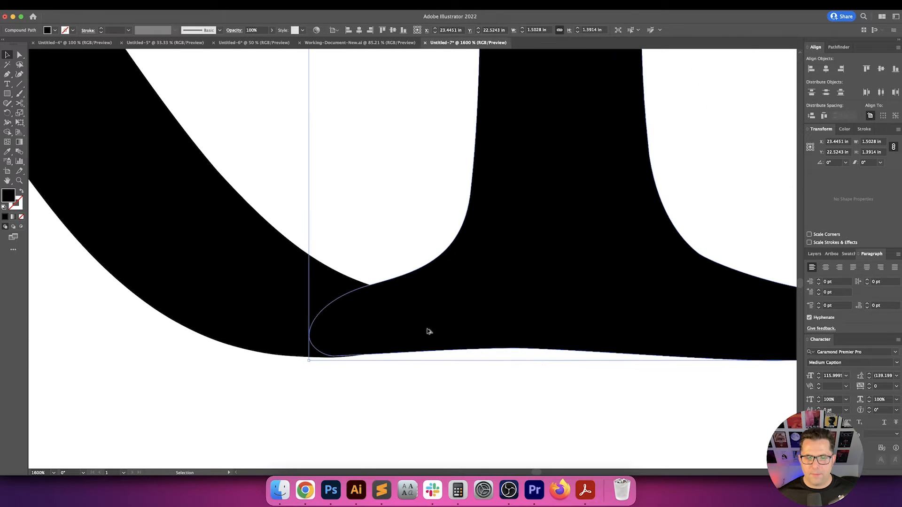
{"action": "scroll", "coordinate": [394, 241], "scroll_direction": "left", "scroll_amount": 2}
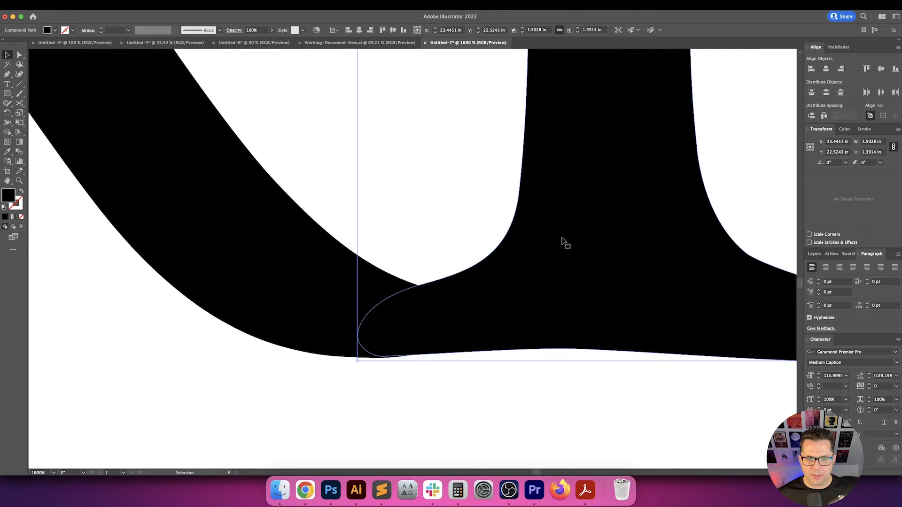
{"action": "scroll", "coordinate": [418, 328], "scroll_direction": "up", "scroll_amount": 4}
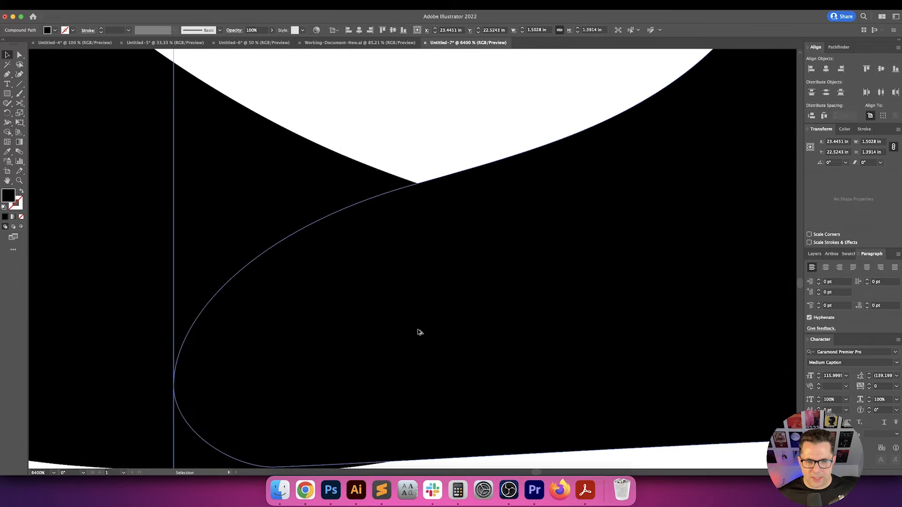
{"action": "left_click_drag", "start_coordinate": [419, 331], "coordinate": [423, 248]}
{"action": "scroll", "coordinate": [423, 247], "scroll_direction": "down", "scroll_amount": 4}
{"action": "left_click", "coordinate": [441, 289]}
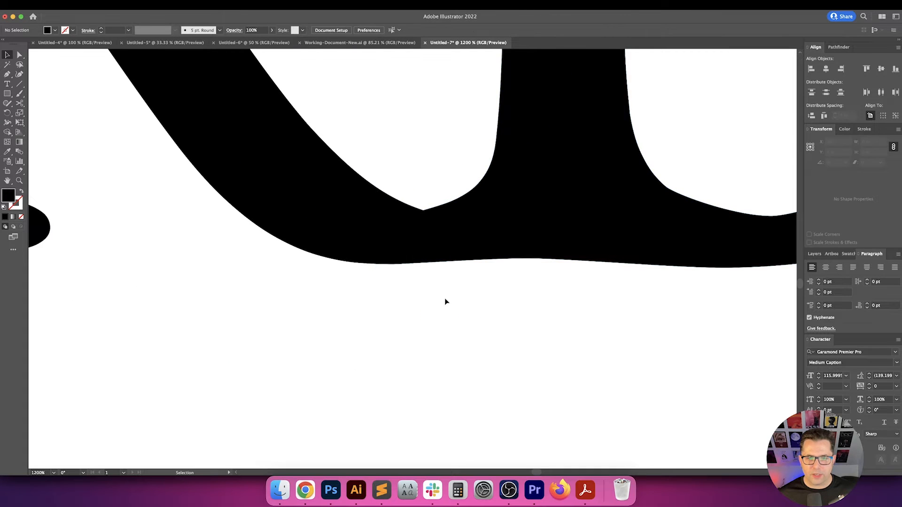
{"action": "scroll", "coordinate": [445, 297], "scroll_direction": "down", "scroll_amount": 8}
{"action": "scroll", "coordinate": [495, 311], "scroll_direction": "up", "scroll_amount": 4}
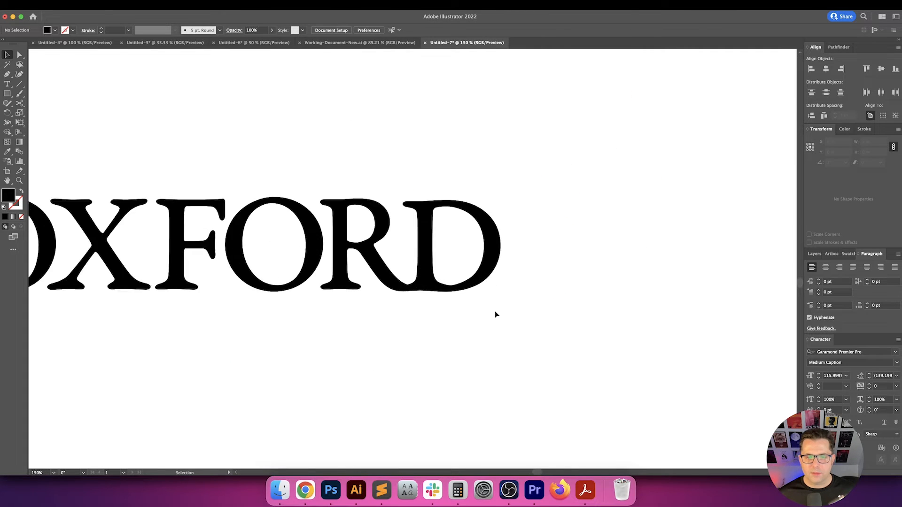
Unite the final R and D of the OXFORD wordmark into a single shape
{"action": "left_click_drag", "start_coordinate": [543, 312], "coordinate": [335, 169]}
{"action": "scroll", "coordinate": [379, 167], "scroll_direction": "up", "scroll_amount": 1}
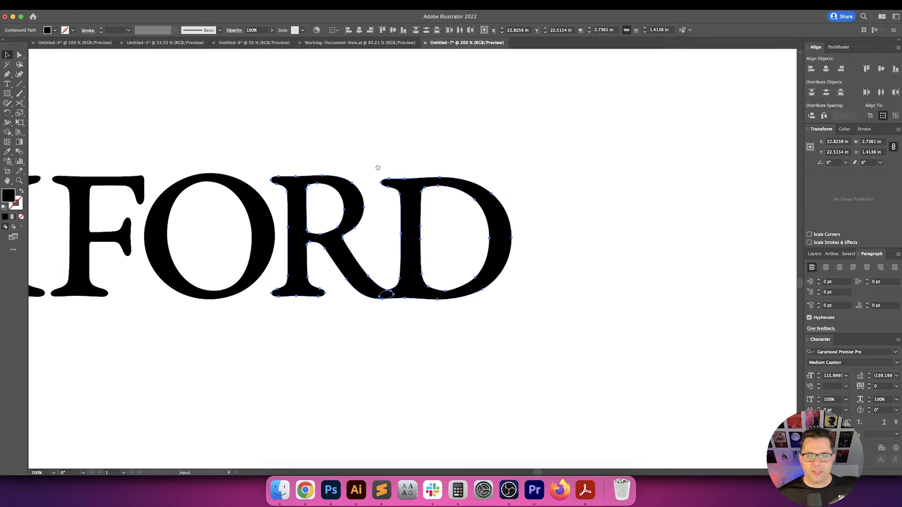
{"action": "left_click", "coordinate": [839, 47]}
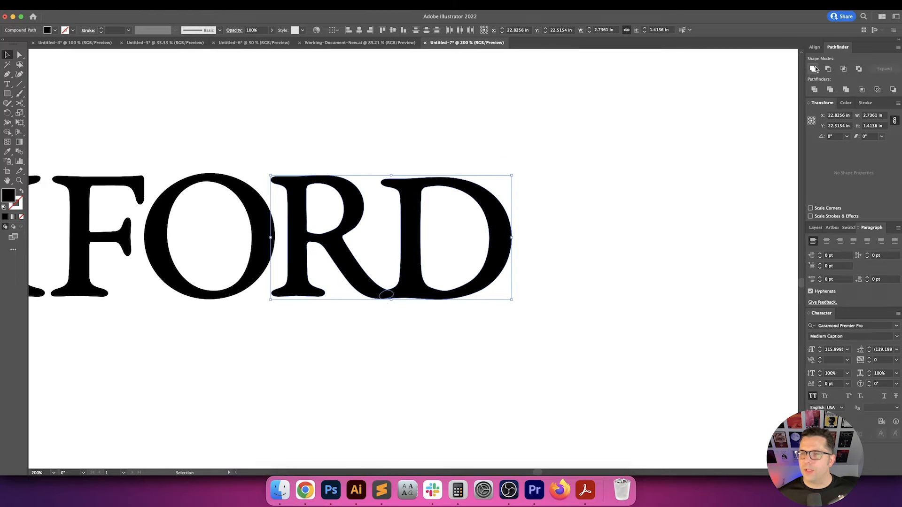
{"action": "left_click", "coordinate": [411, 295]}
Round off the sharp inner corner where the R's leg meets the foot of the D
{"action": "scroll", "coordinate": [411, 295], "scroll_direction": "up", "scroll_amount": 10}
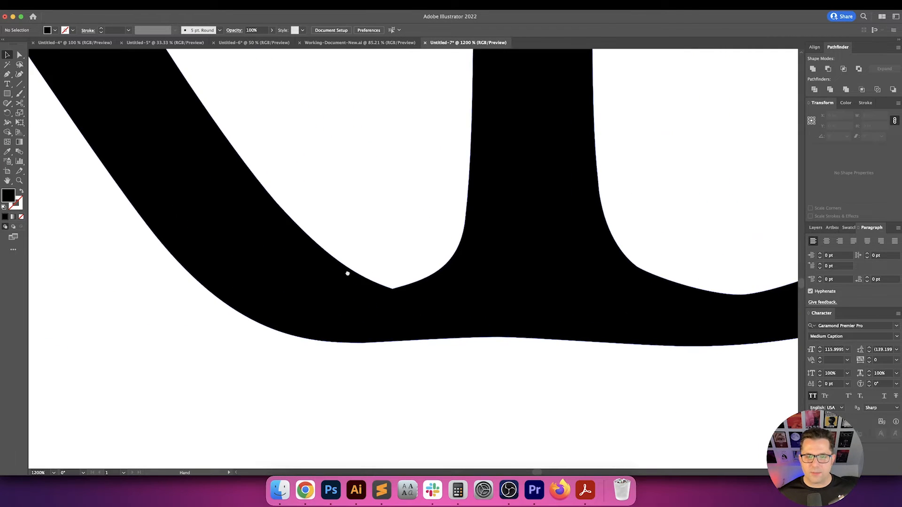
{"action": "key", "text": "a"}
{"action": "left_click_drag", "start_coordinate": [403, 306], "coordinate": [383, 192]}
{"action": "left_click", "coordinate": [397, 271]}
Smooth the bottom edge where the R's leg joins the D by adjusting its anchor points and handles
{"action": "left_click_drag", "start_coordinate": [411, 359], "coordinate": [354, 335]}
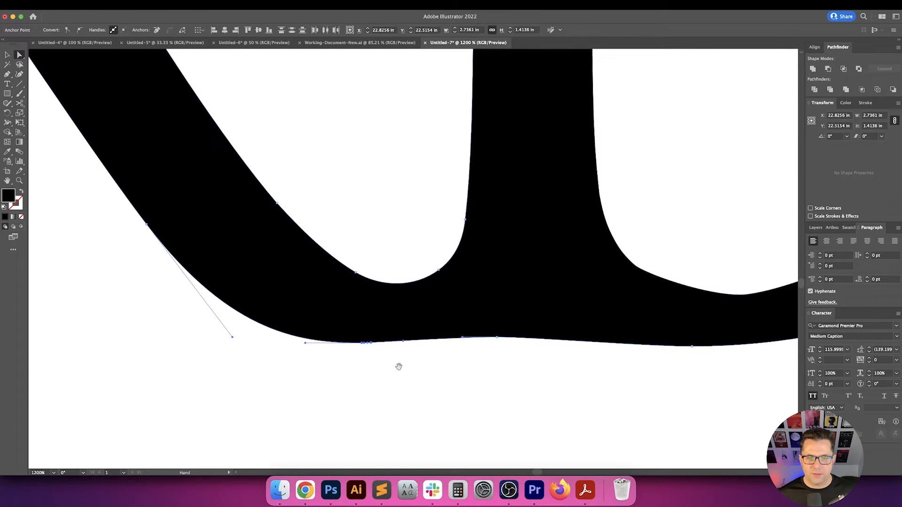
{"action": "scroll", "coordinate": [374, 310], "scroll_direction": "up", "scroll_amount": 5}
{"action": "left_click", "coordinate": [332, 263]}
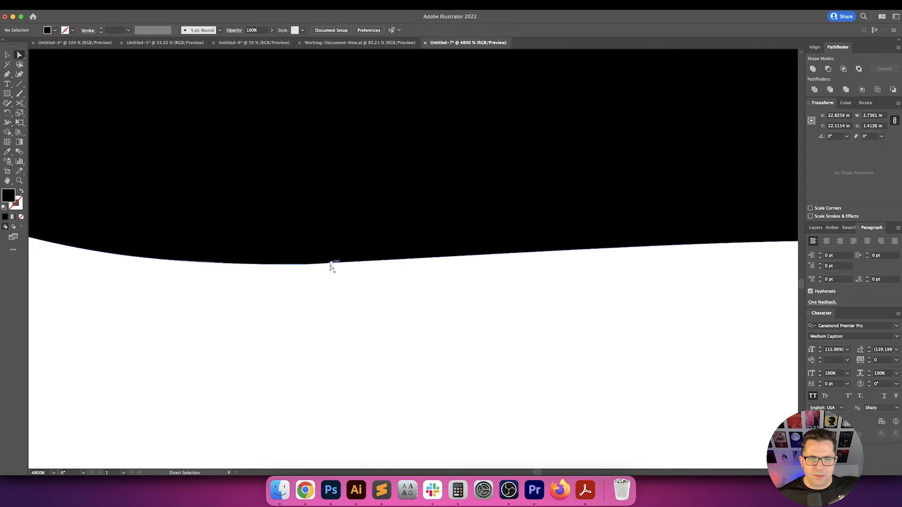
{"action": "left_click_drag", "start_coordinate": [333, 266], "coordinate": [462, 262]}
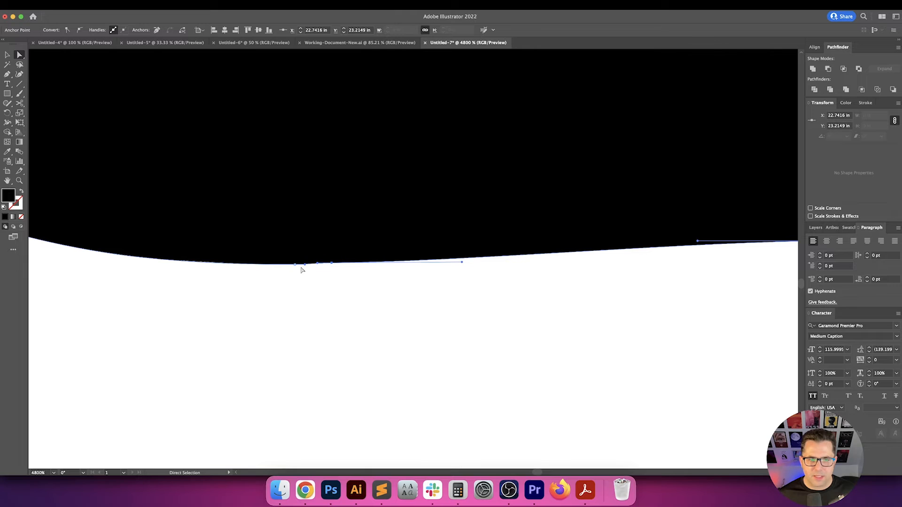
{"action": "left_click_drag", "start_coordinate": [295, 264], "coordinate": [296, 268]}
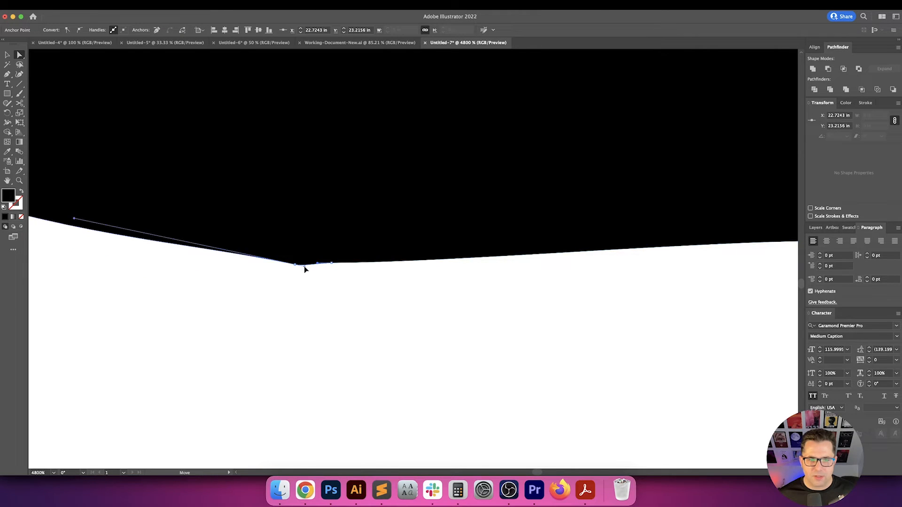
{"action": "scroll", "coordinate": [304, 266], "scroll_direction": "up", "scroll_amount": 3}
{"action": "left_click_drag", "start_coordinate": [299, 277], "coordinate": [281, 280]}
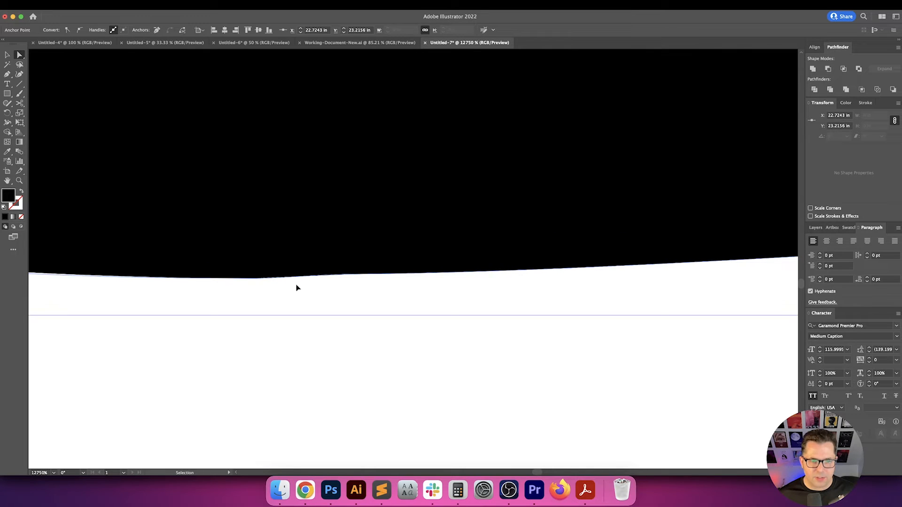
{"action": "left_click", "coordinate": [360, 309], "text": "alt"}
{"action": "scroll", "coordinate": [361, 309], "scroll_direction": "down", "scroll_amount": 10}
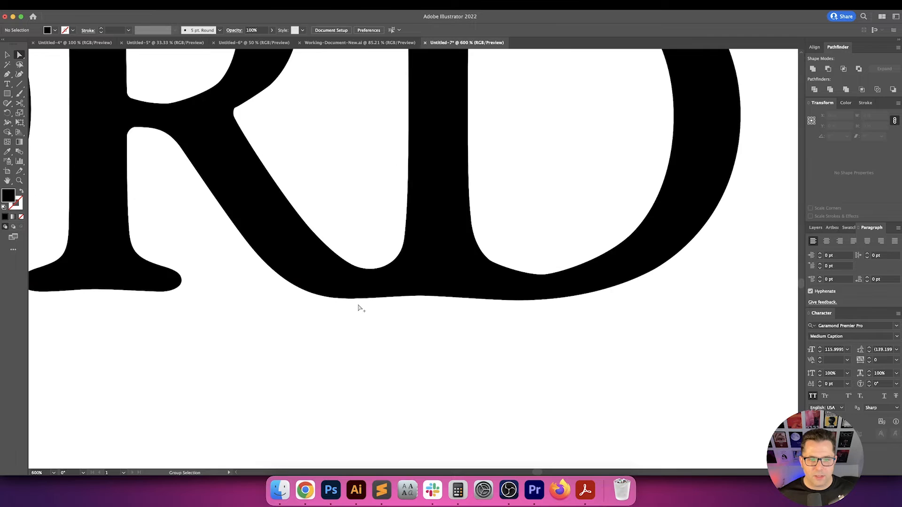
{"action": "key", "text": "v"}
{"action": "scroll", "coordinate": [339, 308], "scroll_direction": "up", "scroll_amount": 1}
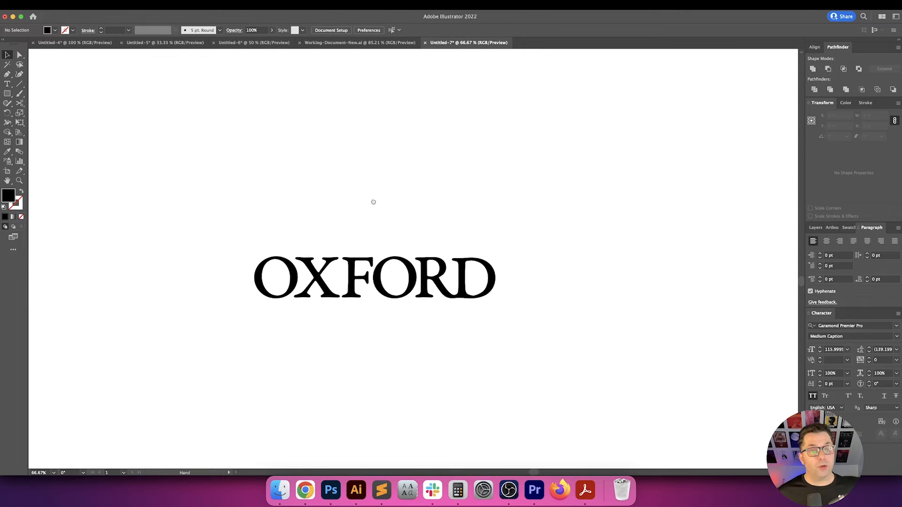
Add a separate text letter O below the wordmark and enlarge it to about 382 pt
{"action": "scroll", "coordinate": [373, 202], "scroll_direction": "down", "scroll_amount": 5}
{"action": "key", "text": "t"}
{"action": "left_click", "coordinate": [346, 313]}
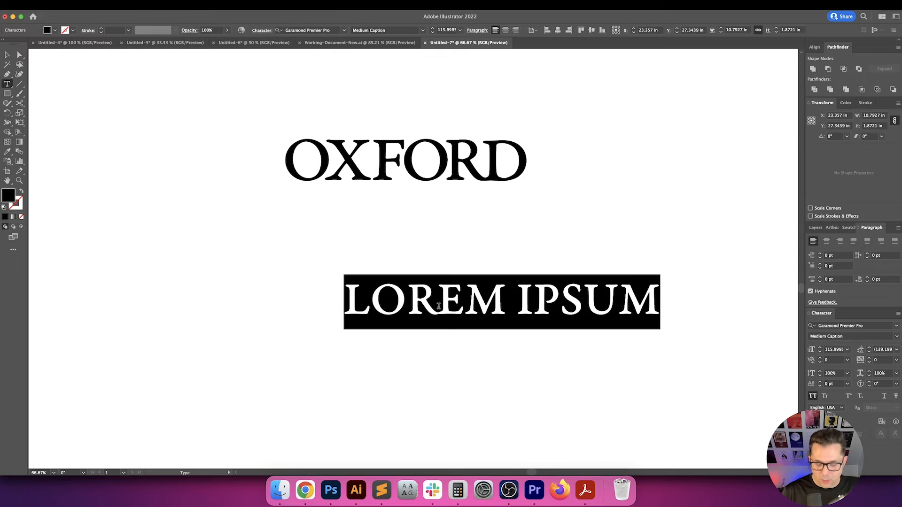
{"action": "type", "text": "O"}
{"action": "key", "text": "Escape"}
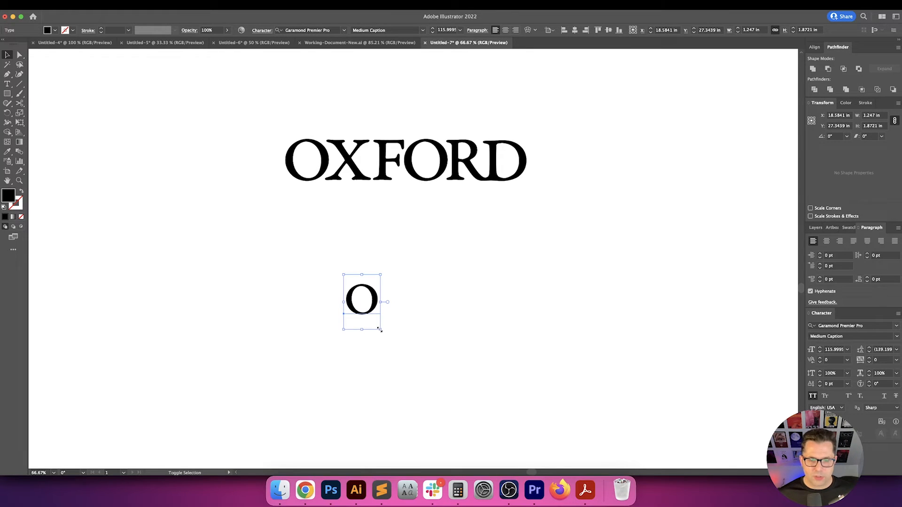
{"action": "left_click_drag", "start_coordinate": [379, 330], "coordinate": [483, 392]}
Add a separate text letter D beside the large O at the same size
{"action": "key", "text": "t"}
{"action": "left_click", "coordinate": [413, 318]}
{"action": "type", "text": "O"}
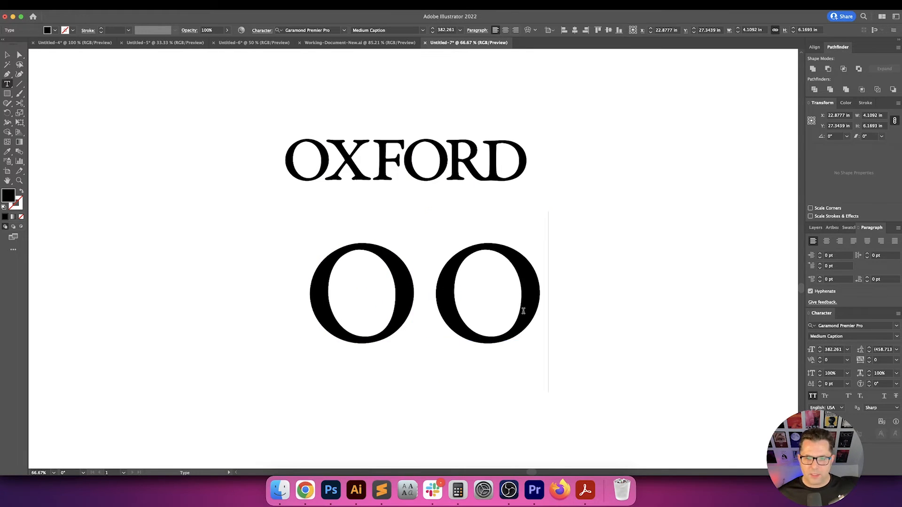
{"action": "key", "text": "shift+Left"}
{"action": "type", "text": "D"}
{"action": "key", "text": "Escape"}
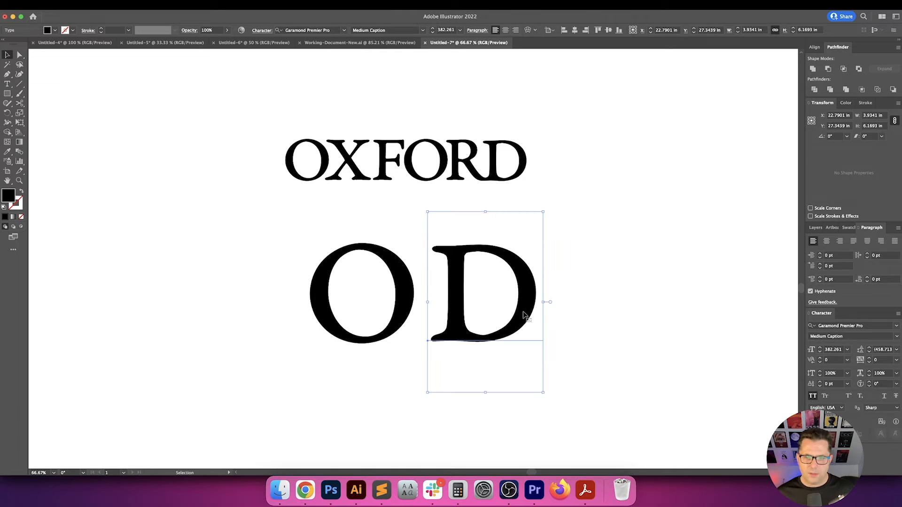
Scale the D down to about 171 pt and place it inside the counter of the O
{"action": "left_click_drag", "start_coordinate": [543, 214], "coordinate": [514, 258]}
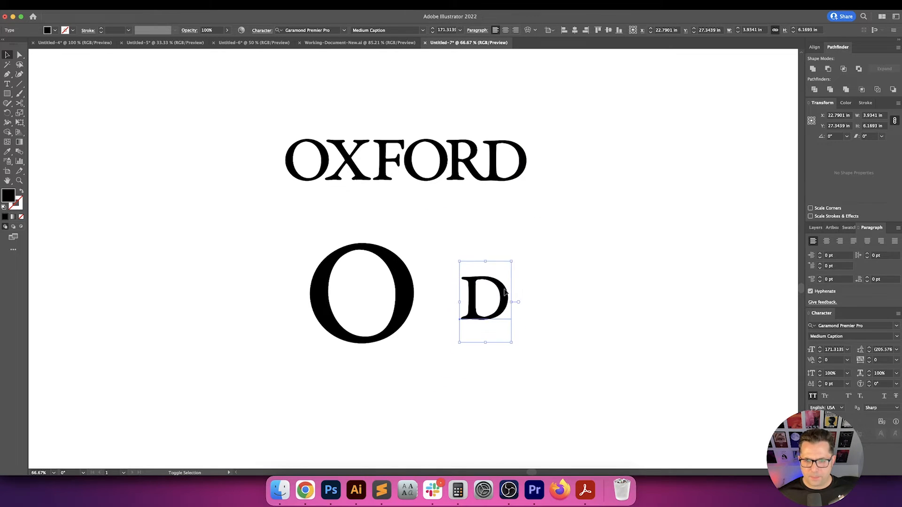
{"action": "left_click_drag", "start_coordinate": [505, 298], "coordinate": [380, 294]}
{"action": "left_click", "coordinate": [447, 259]}
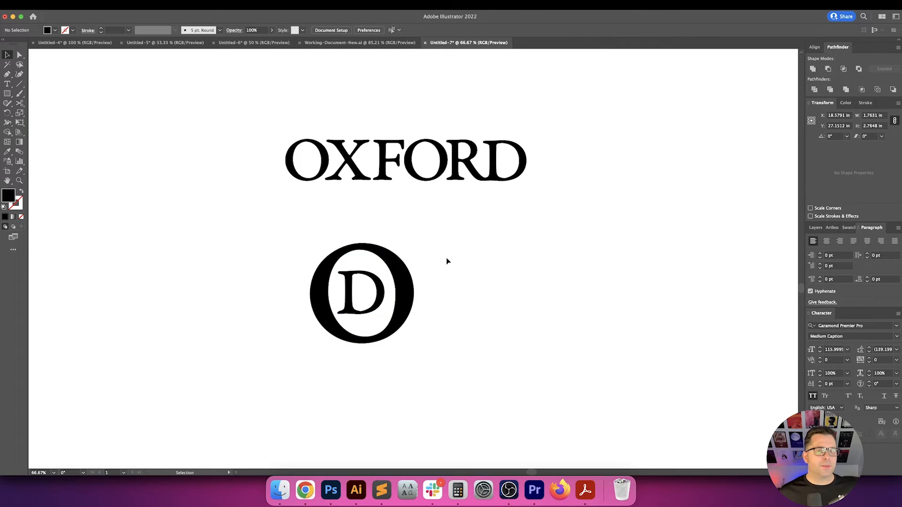
Convert the O and D of the monogram to outlines
{"action": "left_click", "coordinate": [373, 286]}
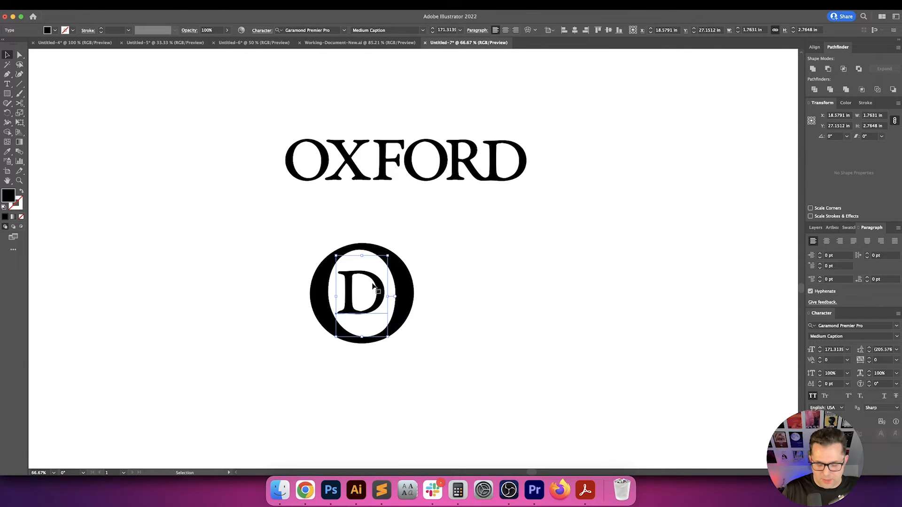
{"action": "key", "text": "super+shift+a"}
{"action": "scroll", "coordinate": [458, 284], "scroll_direction": "up", "scroll_amount": 2}
{"action": "scroll", "coordinate": [458, 285], "scroll_direction": "right", "scroll_amount": 1}
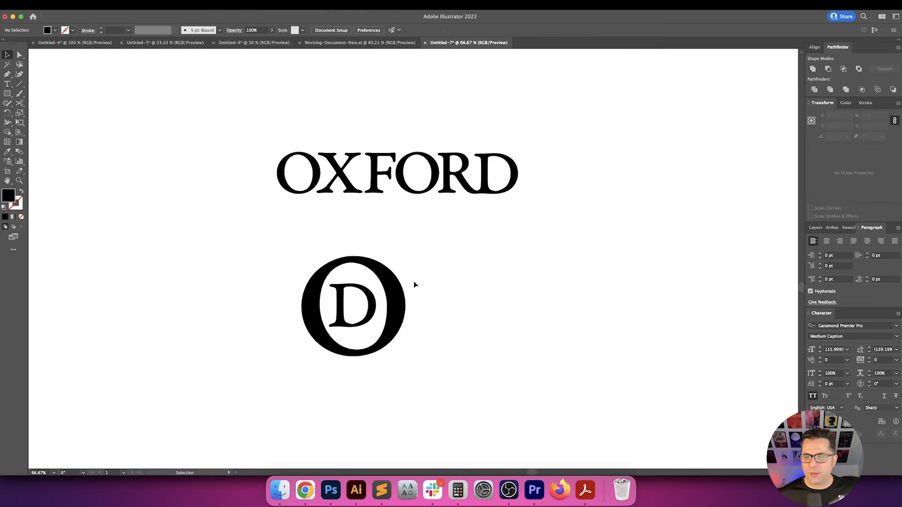
{"action": "left_click_drag", "start_coordinate": [414, 225], "coordinate": [294, 403]}
{"action": "key", "text": "super+g"}
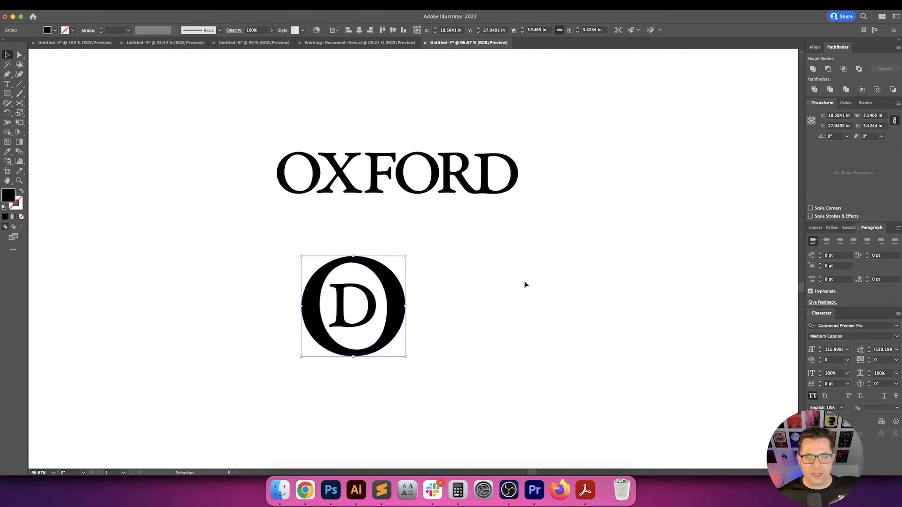
{"action": "key", "text": "super+shift+a"}
Center the D horizontally and vertically within the O, using the O as the key object
{"action": "left_click", "coordinate": [352, 291]}
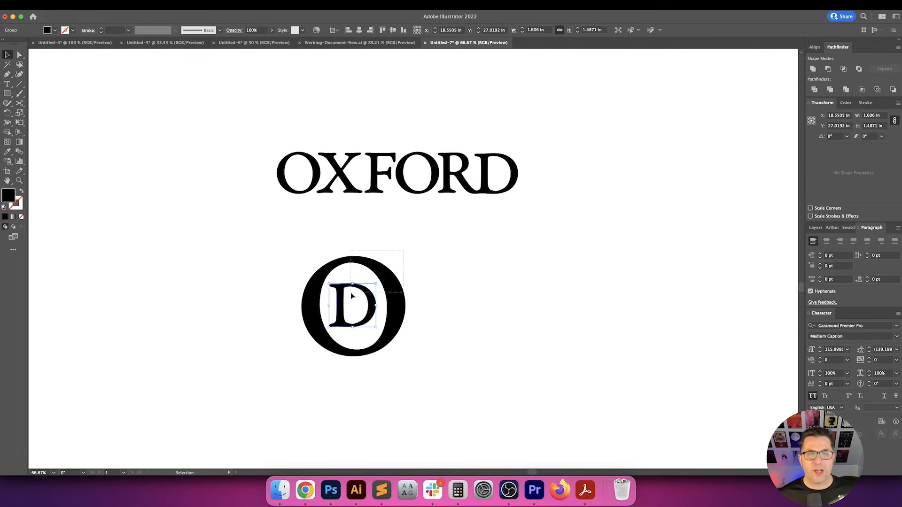
{"action": "left_click", "coordinate": [389, 282]}
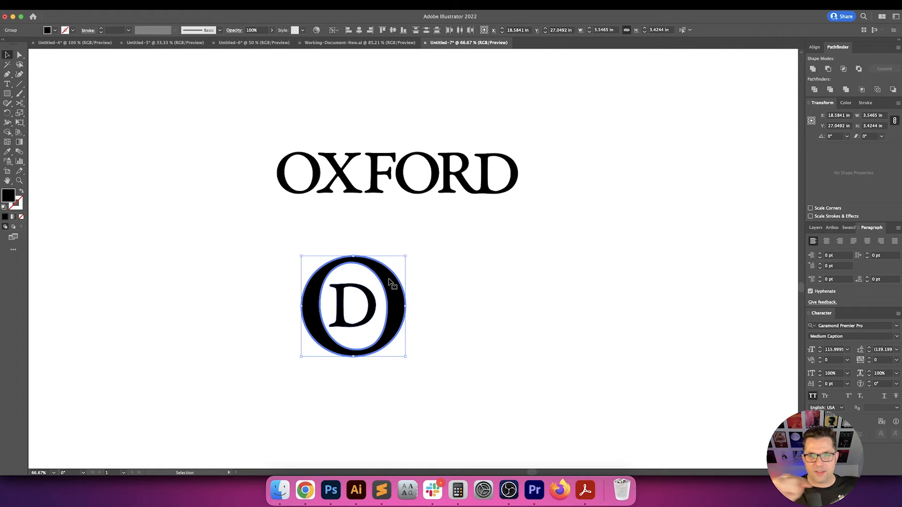
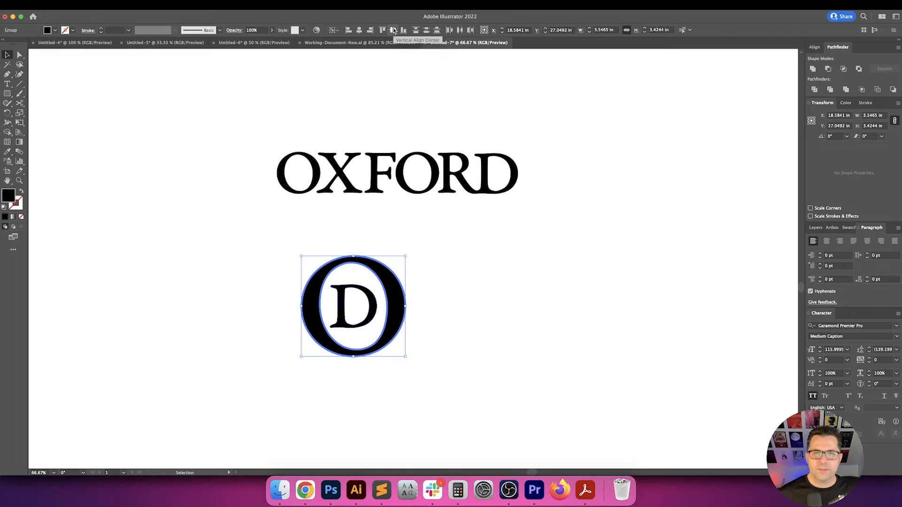
{"action": "left_click", "coordinate": [437, 256]}
Set the height of the monogram's D to 1 in, keeping its proportions
{"action": "scroll", "coordinate": [357, 312], "scroll_direction": "up", "scroll_amount": 2}
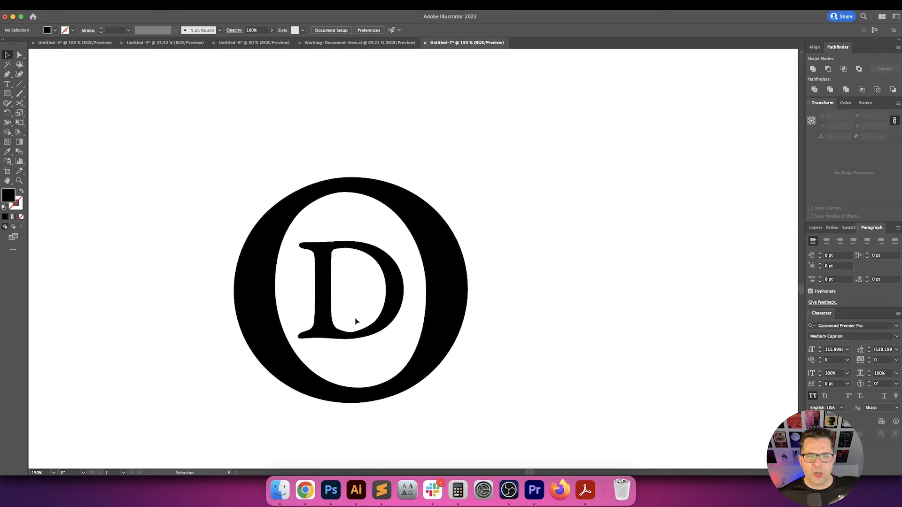
{"action": "scroll", "coordinate": [376, 305], "scroll_direction": "left", "scroll_amount": 3}
{"action": "left_click", "coordinate": [408, 278]}
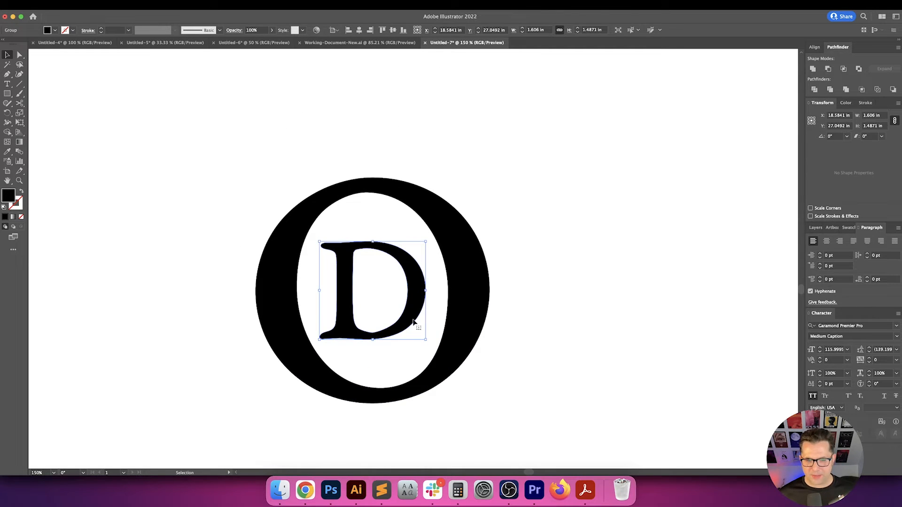
{"action": "left_click", "coordinate": [880, 126]}
{"action": "type", "text": "1"}
{"action": "key", "text": "Return"}
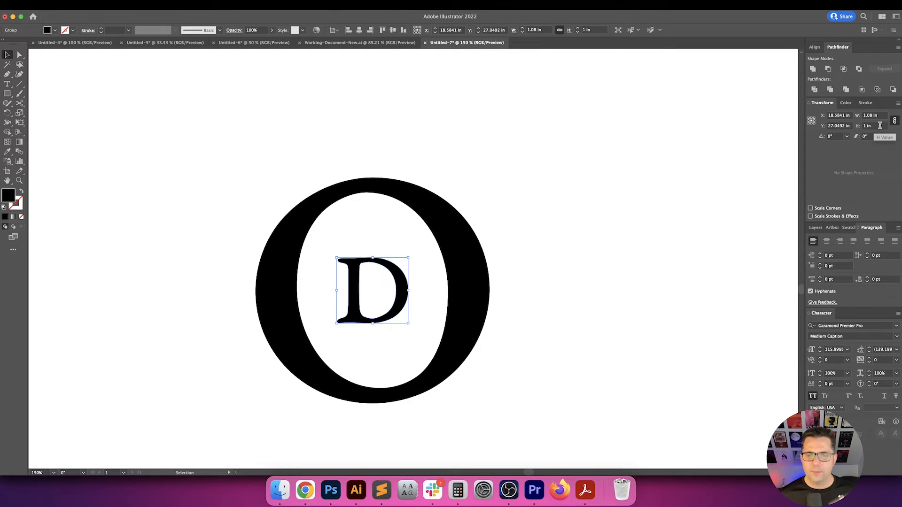
Try different proportional heights for the monogram's O, finishing at 2.25 in
{"action": "left_click", "coordinate": [365, 236]}
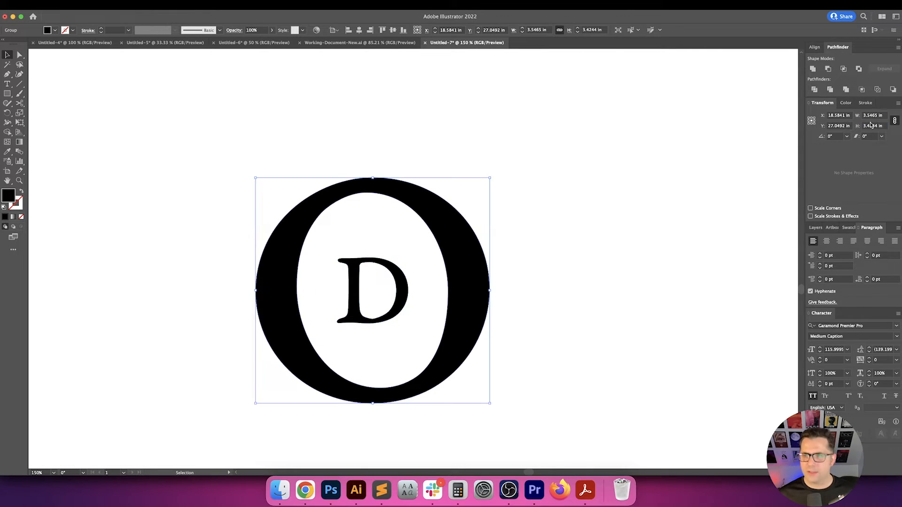
{"action": "left_click", "coordinate": [885, 126]}
{"action": "type", "text": "3"}
{"action": "key", "text": "Return"}
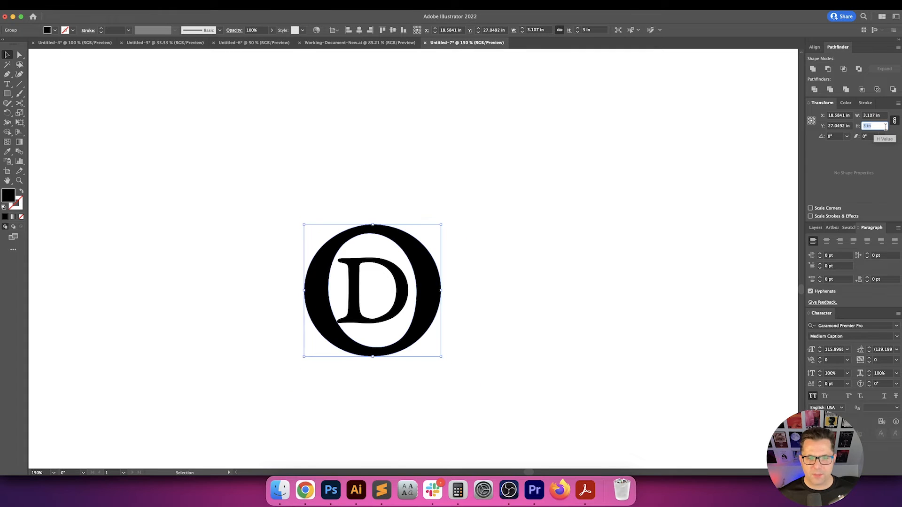
{"action": "type", "text": "2.25"}
{"action": "key", "text": "Return"}
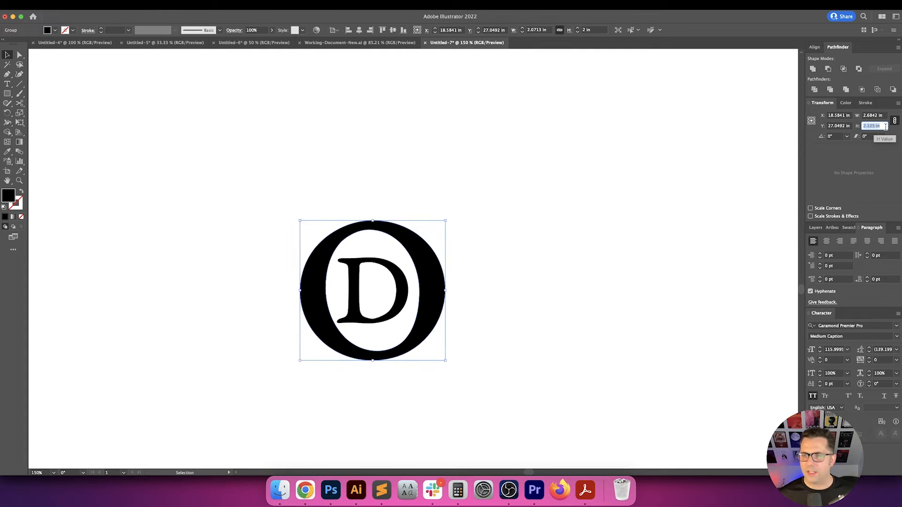
{"action": "left_click", "coordinate": [615, 221]}
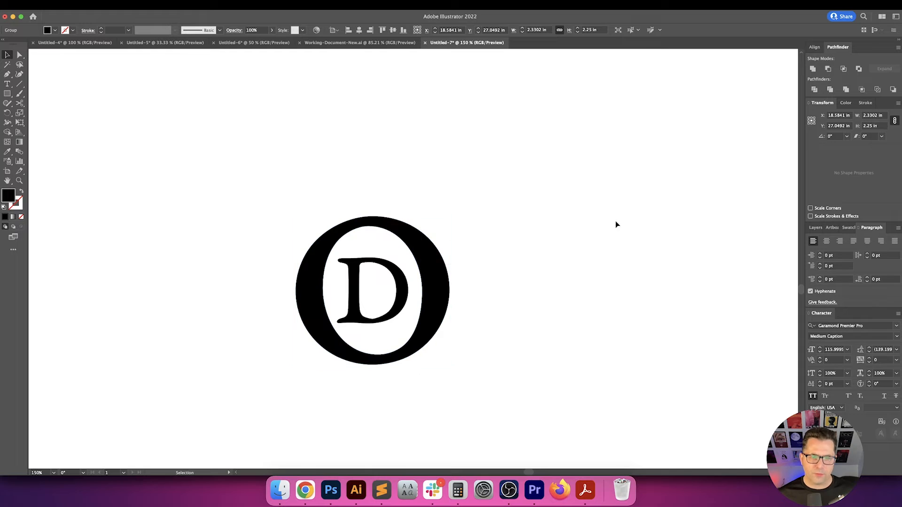
Re-center the resized D on the O, keeping the O as the key object
{"action": "left_click_drag", "start_coordinate": [558, 203], "coordinate": [399, 255]}
{"action": "left_click", "coordinate": [405, 232]}
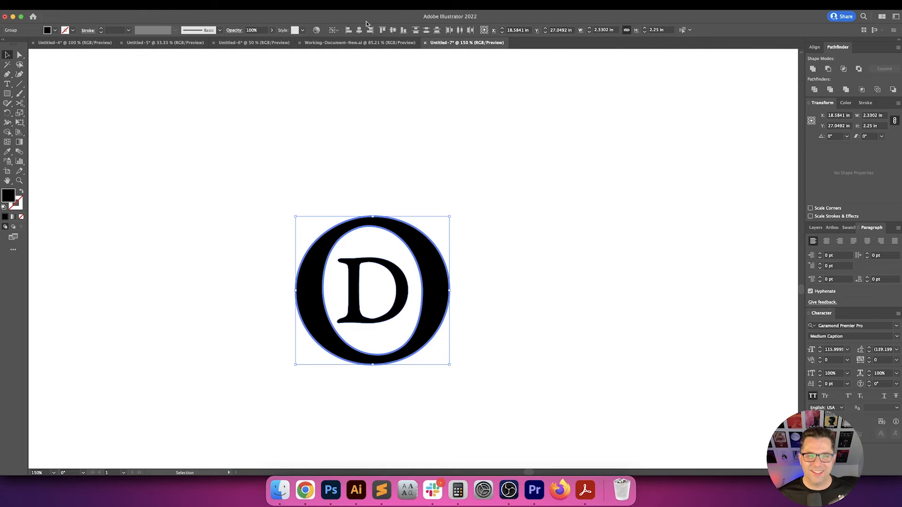
{"action": "left_click", "coordinate": [395, 30]}
{"action": "left_click", "coordinate": [534, 185]}
Draw a 2.3302 by 2.25 in rectangle exactly over the OD monogram's bounds
{"action": "scroll", "coordinate": [534, 185], "scroll_direction": "down", "scroll_amount": 5}
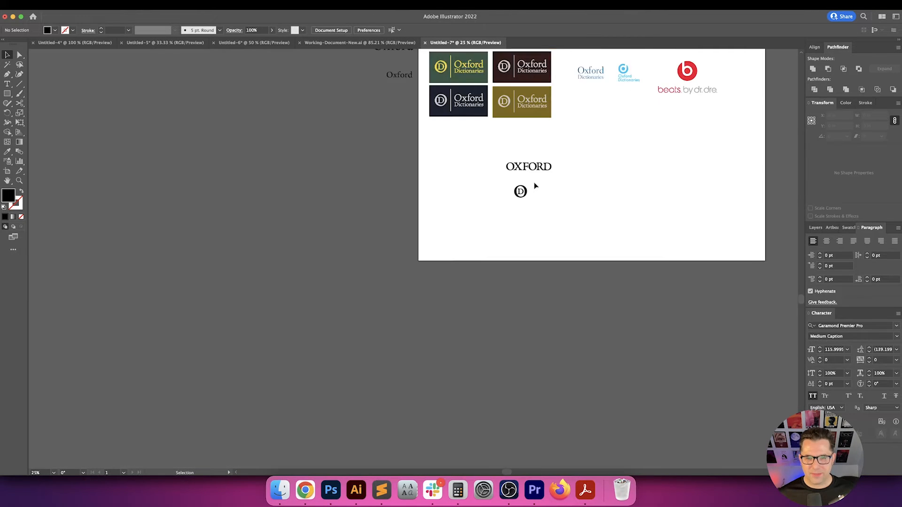
{"action": "scroll", "coordinate": [417, 238], "scroll_direction": "right", "scroll_amount": 3}
{"action": "scroll", "coordinate": [368, 248], "scroll_direction": "up", "scroll_amount": 2}
{"action": "scroll", "coordinate": [367, 247], "scroll_direction": "up", "scroll_amount": 3}
{"action": "scroll", "coordinate": [363, 230], "scroll_direction": "up", "scroll_amount": 2}
{"action": "scroll", "coordinate": [338, 244], "scroll_direction": "right", "scroll_amount": 2}
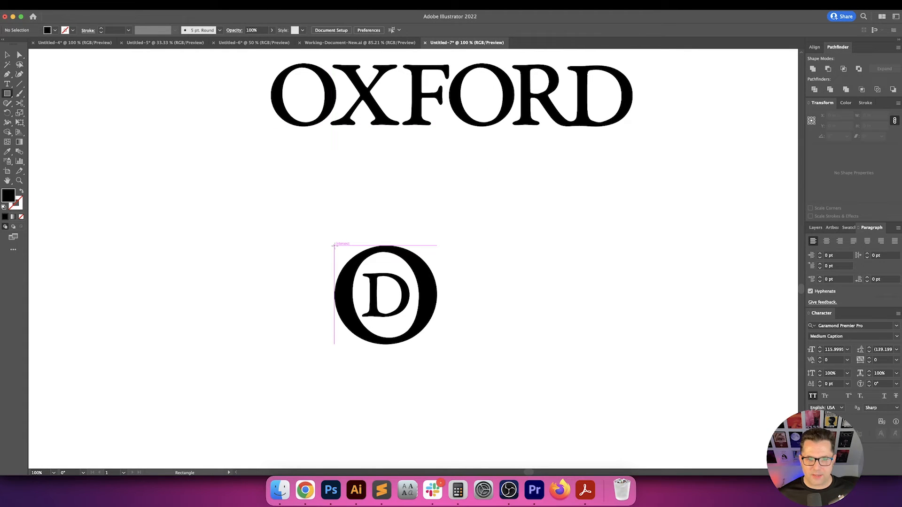
{"action": "left_click_drag", "start_coordinate": [334, 244], "coordinate": [437, 344]}
Unlink the proportions and enlarge the rectangle over the monogram to 3.3302 in wide by 3.25 in high
{"action": "key", "text": "v"}
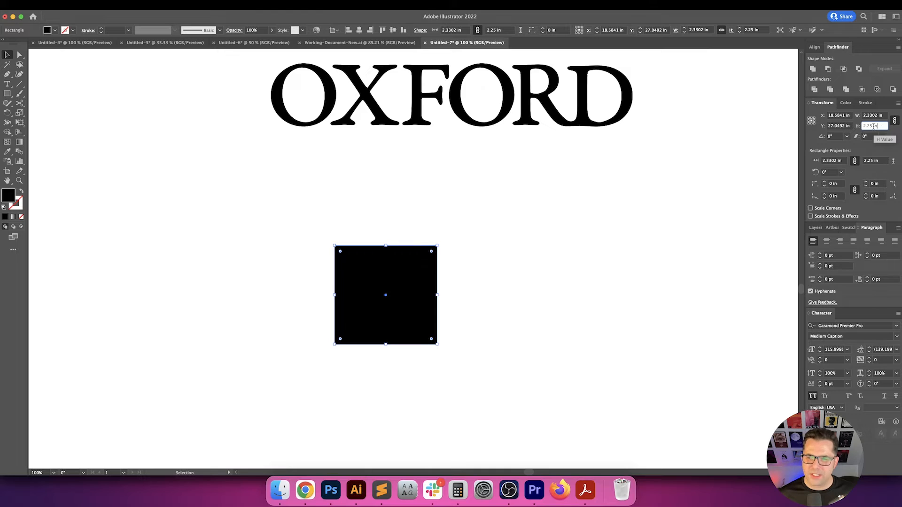
{"action": "left_click", "coordinate": [895, 121]}
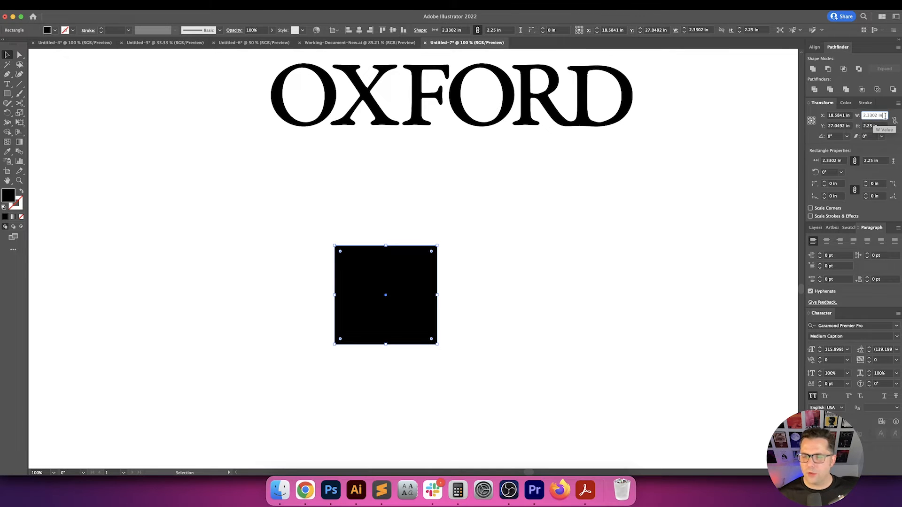
{"action": "key", "text": "Tab"}
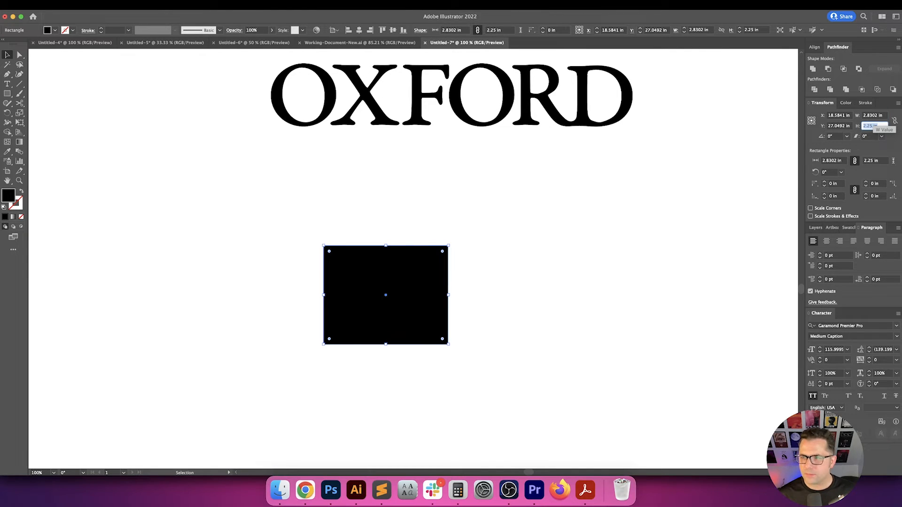
{"action": "key", "text": "shift+Tab"}
{"action": "type", "text": "+.5"}
{"action": "key", "text": "Return"}
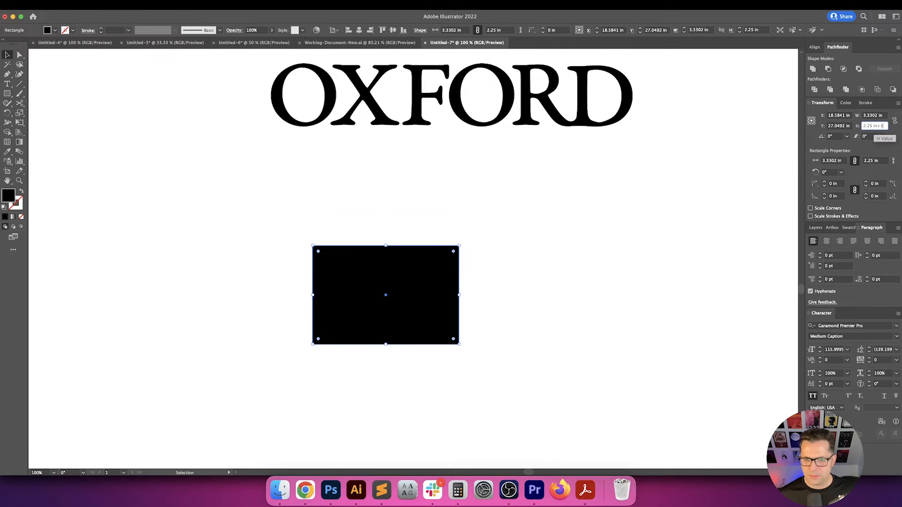
{"action": "key", "text": "Return"}
Lock the black rectangle and recolor the OD monogram white
{"action": "key", "text": "super+2"}
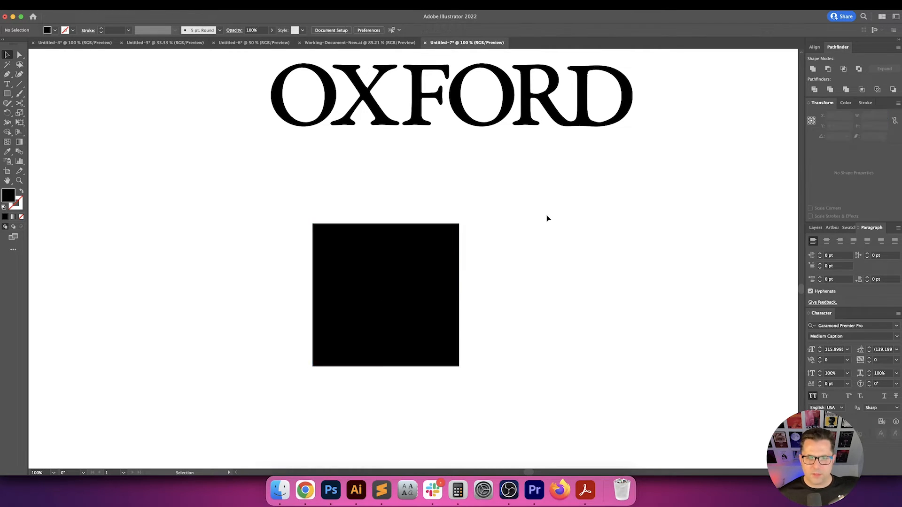
{"action": "left_click_drag", "start_coordinate": [546, 215], "coordinate": [274, 393]}
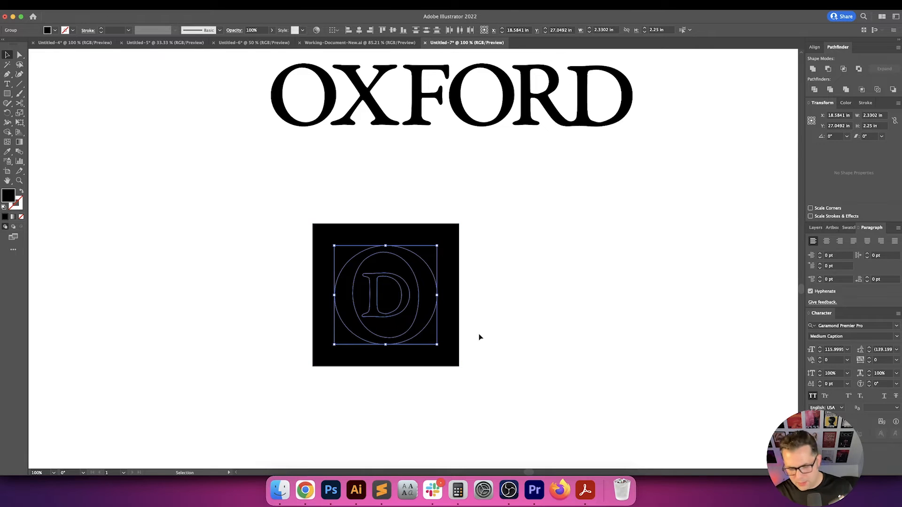
{"action": "key", "text": "i"}
{"action": "left_click", "coordinate": [533, 321]}
{"action": "key", "text": "v"}
{"action": "left_click", "coordinate": [543, 315]}
{"action": "left_click_drag", "start_coordinate": [534, 277], "coordinate": [526, 285]}
{"action": "scroll", "coordinate": [530, 288], "scroll_direction": "left", "scroll_amount": 3}
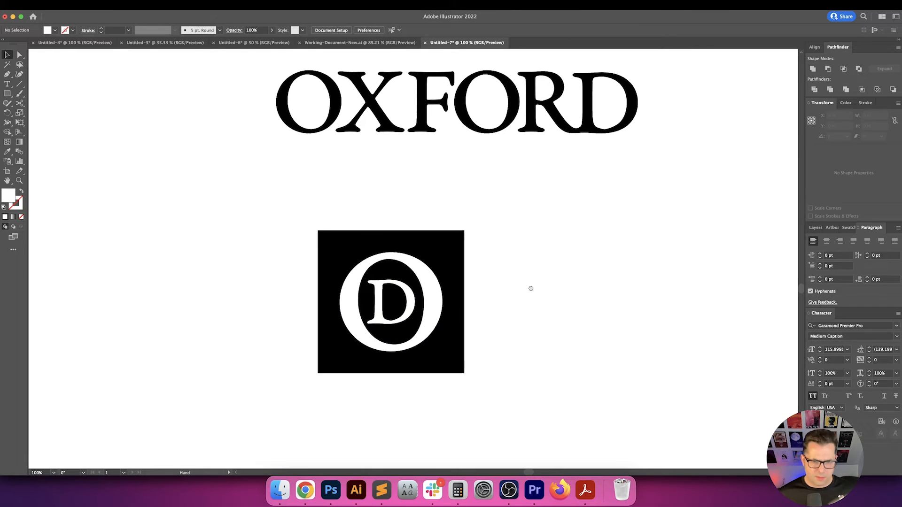
Unlock the black rectangle and extend its height to 4.33 in, keeping it centered behind the monogram
{"action": "scroll", "coordinate": [437, 244], "scroll_direction": "down", "scroll_amount": 3}
{"action": "key", "text": "super+alt+2"}
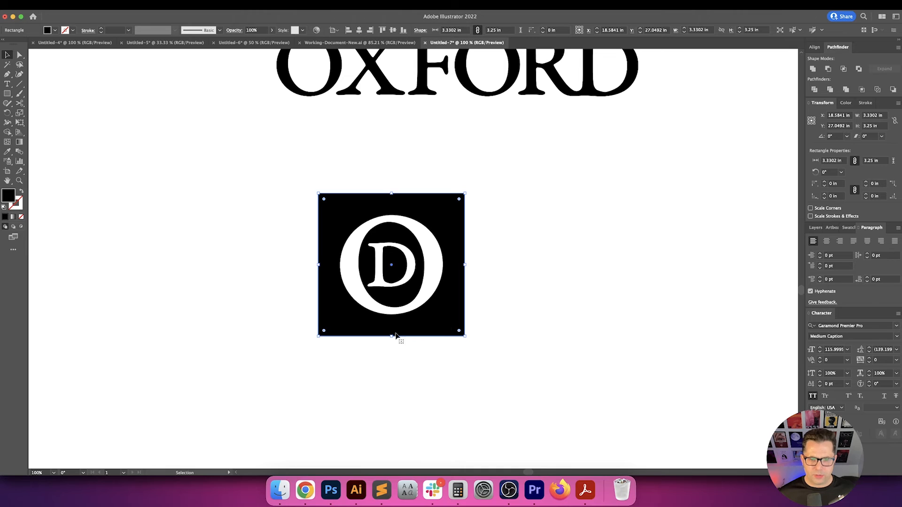
{"action": "left_click_drag", "start_coordinate": [393, 336], "coordinate": [393, 360]}
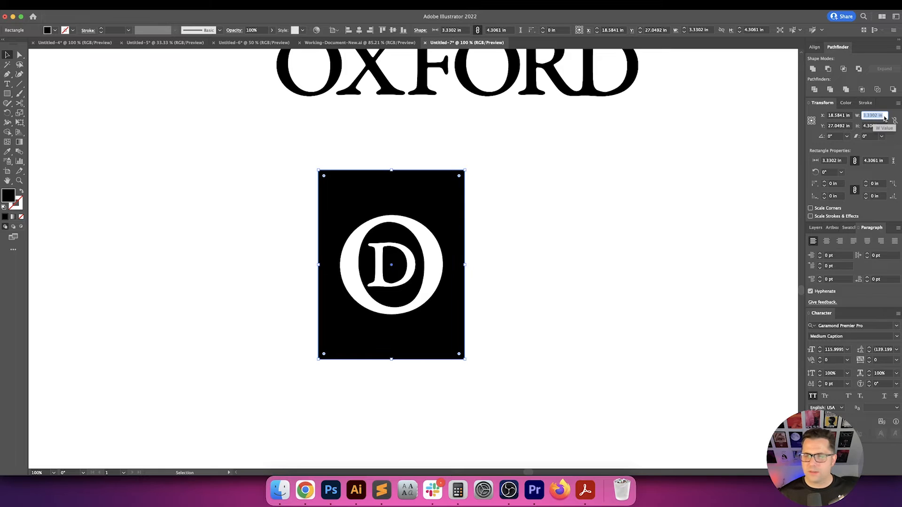
{"action": "left_click", "coordinate": [878, 127]}
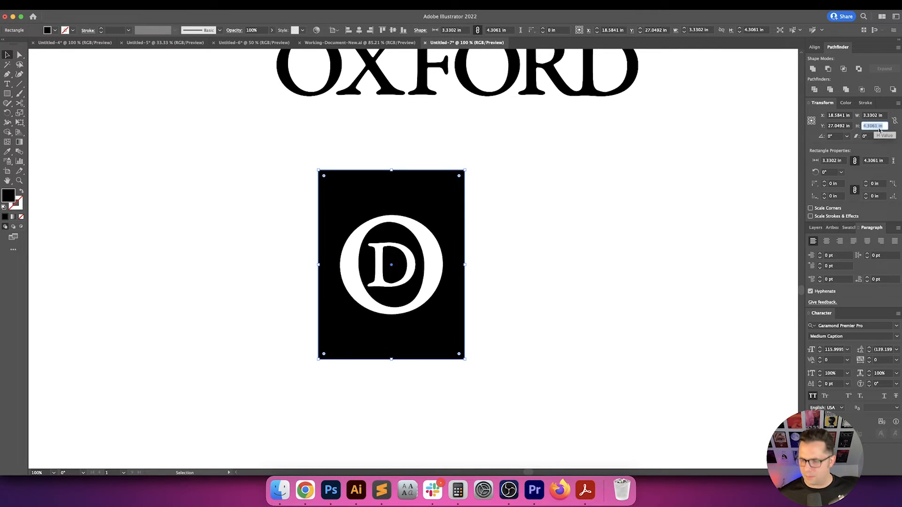
{"action": "type", "text": "4.33"}
{"action": "key", "text": "Return"}
{"action": "left_click", "coordinate": [546, 306]}
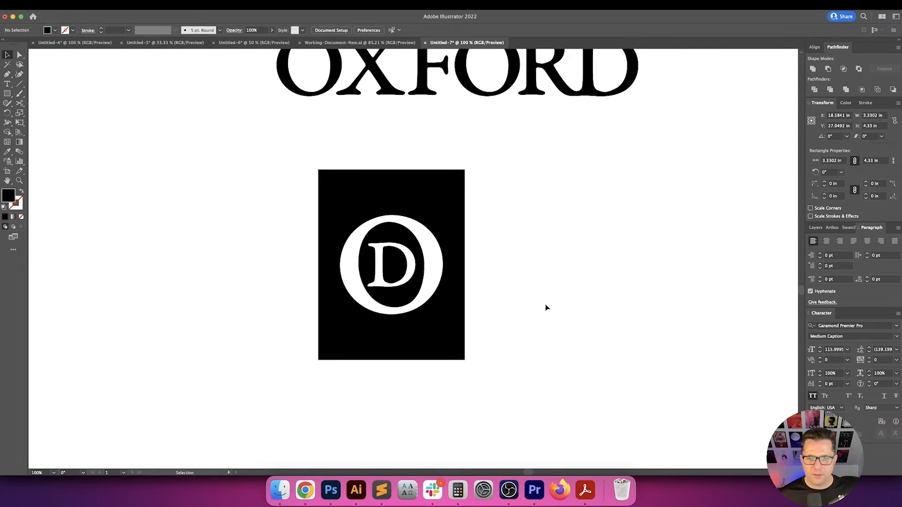
Duplicate the black rectangle beside the original and narrow the copy to a spine strip about 0.5 in wide with a thin gap
{"action": "left_click", "coordinate": [441, 245]}
{"action": "left_click", "coordinate": [486, 235]}
{"action": "scroll", "coordinate": [503, 235], "scroll_direction": "up", "scroll_amount": 1}
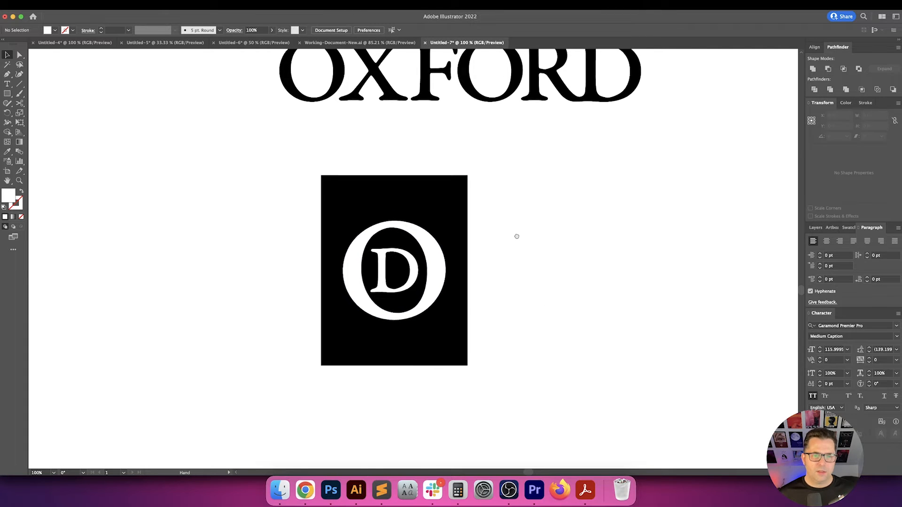
{"action": "left_click_drag", "start_coordinate": [414, 204], "coordinate": [266, 202]}
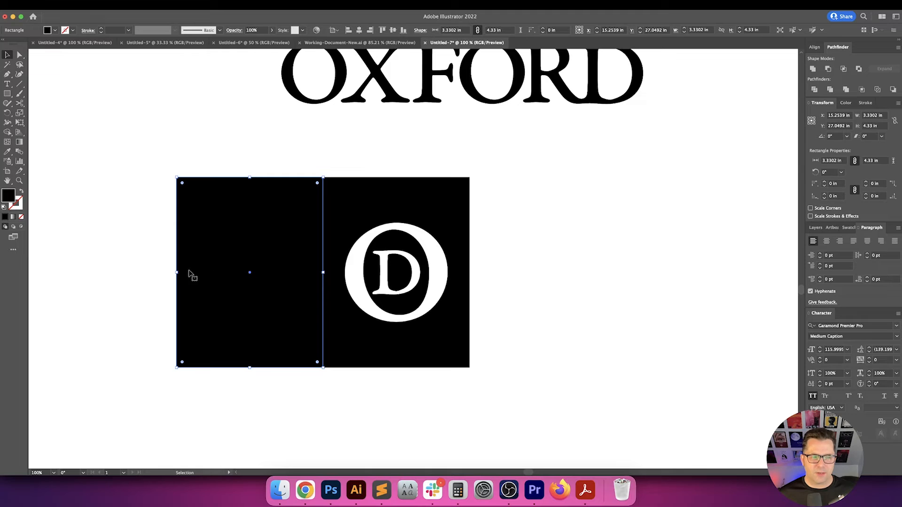
{"action": "left_click_drag", "start_coordinate": [177, 272], "coordinate": [225, 270]}
{"action": "left_click", "coordinate": [255, 263]}
{"action": "scroll", "coordinate": [429, 241], "scroll_direction": "right", "scroll_amount": 5}
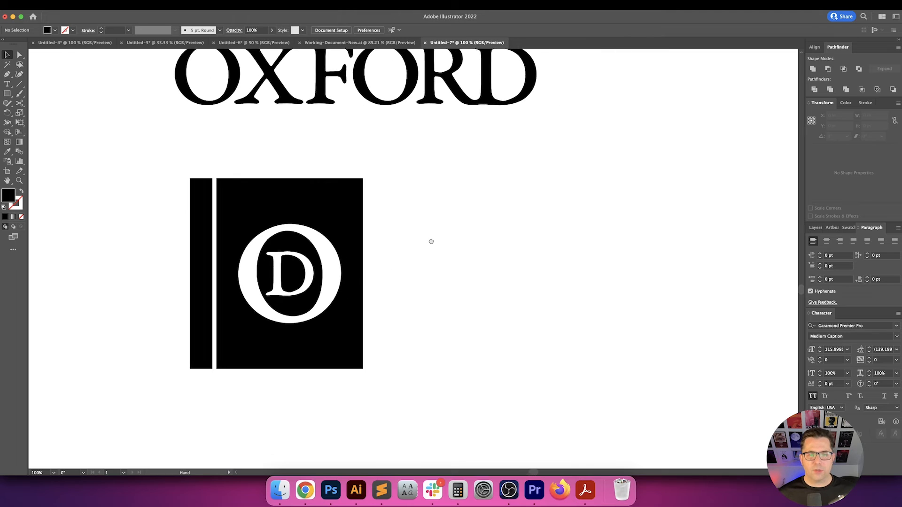
Duplicate the whole OD icon, including its rectangle and spine strip, beside the original
{"action": "left_click_drag", "start_coordinate": [124, 172], "coordinate": [338, 274]}
{"action": "left_click_drag", "start_coordinate": [265, 238], "coordinate": [514, 235]}
{"action": "key", "text": "super+shift+a"}
Delete the D from the duplicated icon, leaving only the white O
{"action": "left_click", "coordinate": [533, 262]}
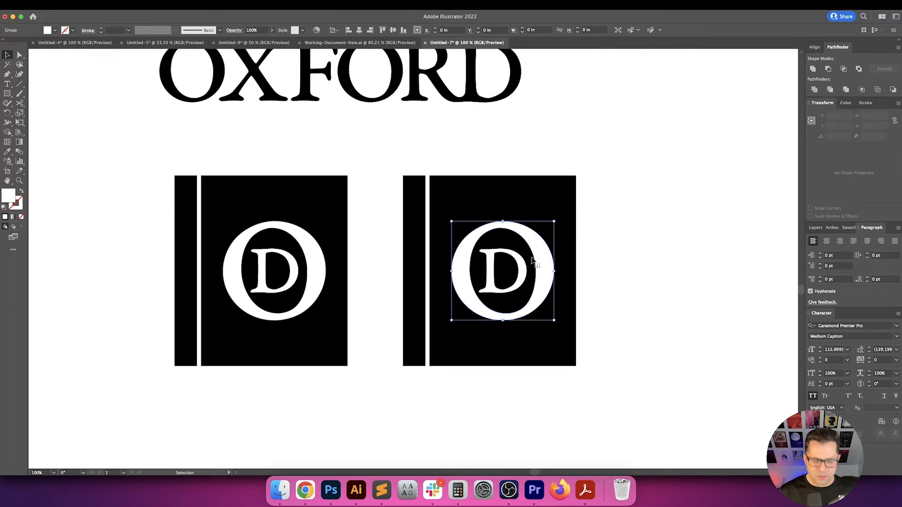
{"action": "key", "text": "super+shift+a"}
{"action": "left_click", "coordinate": [540, 258]}
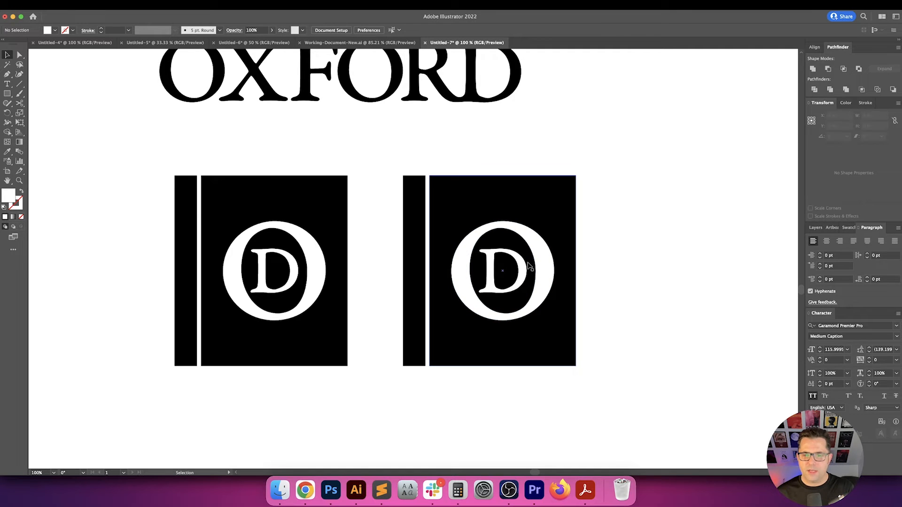
{"action": "key", "text": "Delete"}
Try a 0.25 in gap between the OD icon's strip and rectangle, settling on a distributed spacing of 0.125 in
{"action": "scroll", "coordinate": [564, 261], "scroll_direction": "down", "scroll_amount": 3}
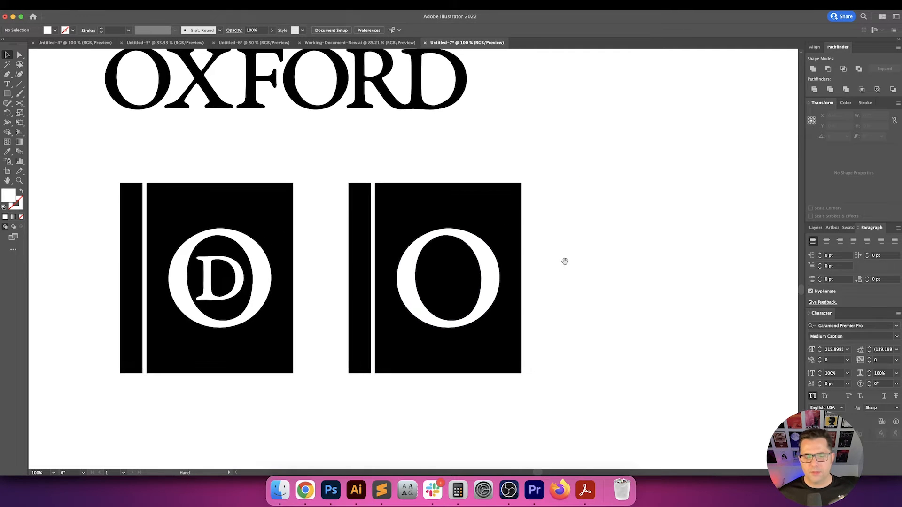
{"action": "scroll", "coordinate": [487, 268], "scroll_direction": "right", "scroll_amount": 1}
{"action": "scroll", "coordinate": [488, 273], "scroll_direction": "up", "scroll_amount": 3}
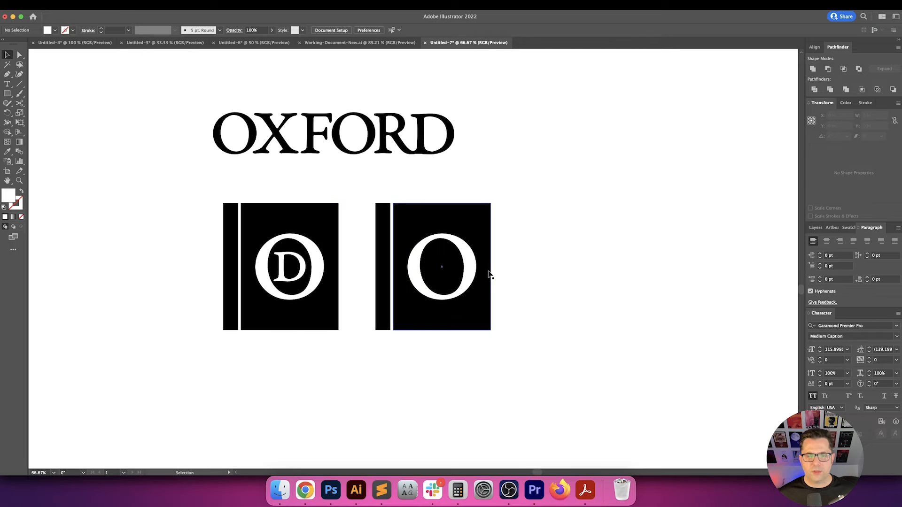
{"action": "scroll", "coordinate": [411, 247], "scroll_direction": "up", "scroll_amount": 2}
{"action": "scroll", "coordinate": [135, 231], "scroll_direction": "right", "scroll_amount": 1}
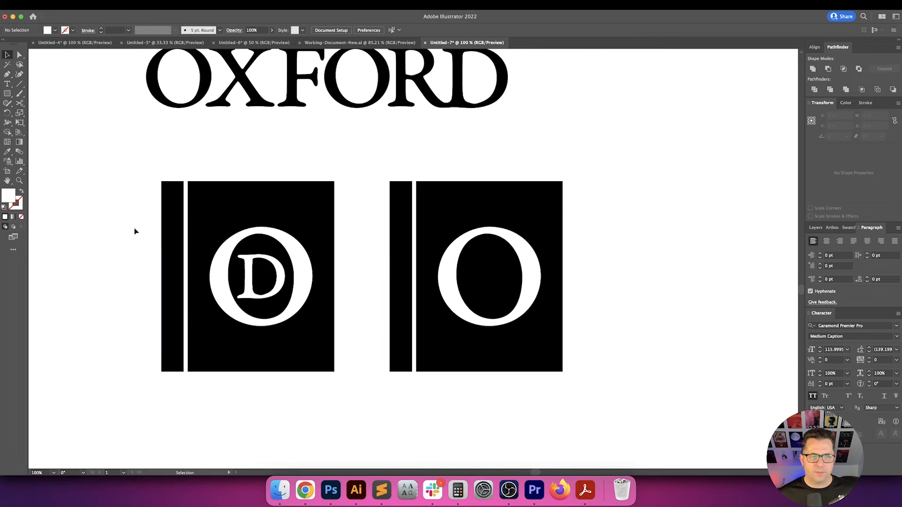
{"action": "left_click_drag", "start_coordinate": [162, 240], "coordinate": [201, 231]}
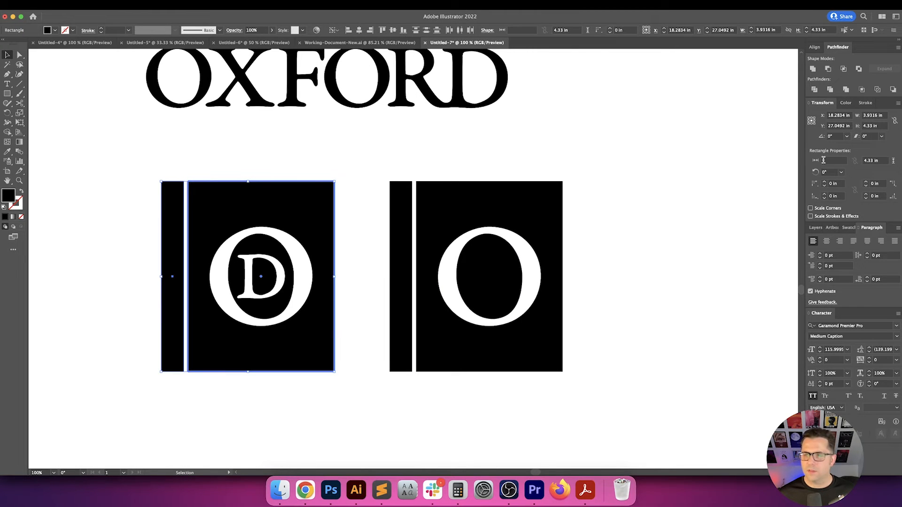
{"action": "left_click", "coordinate": [814, 48]}
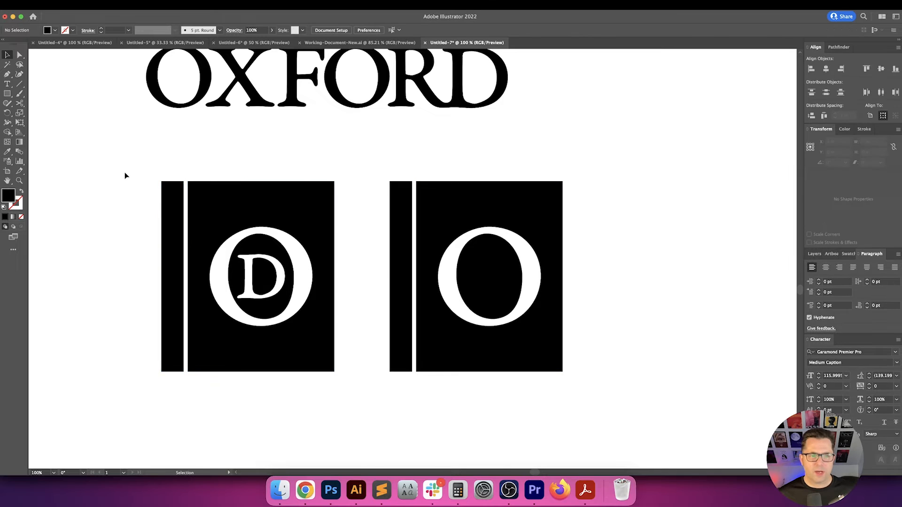
{"action": "left_click_drag", "start_coordinate": [125, 175], "coordinate": [241, 201]}
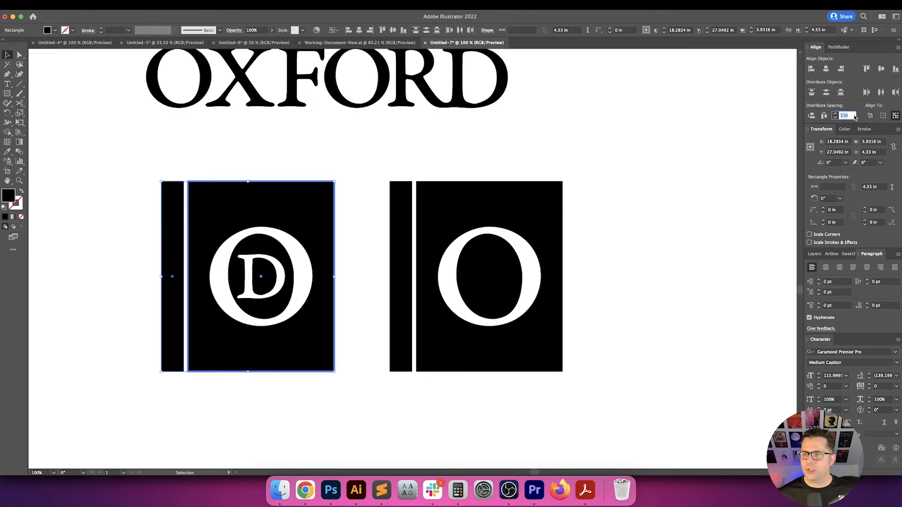
{"action": "key", "text": "BackSpace"}
{"action": "left_click", "coordinate": [825, 116]}
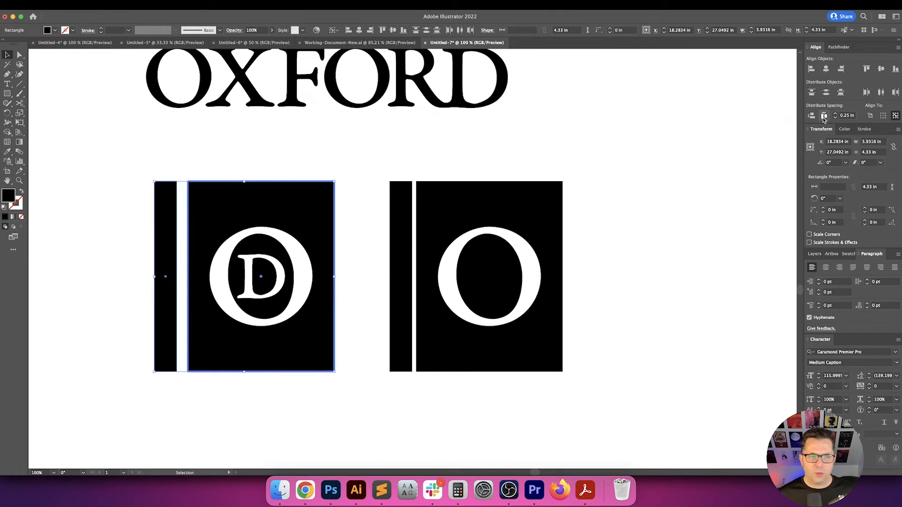
{"action": "type", "text": "0.125"}
{"action": "key", "text": "Return"}
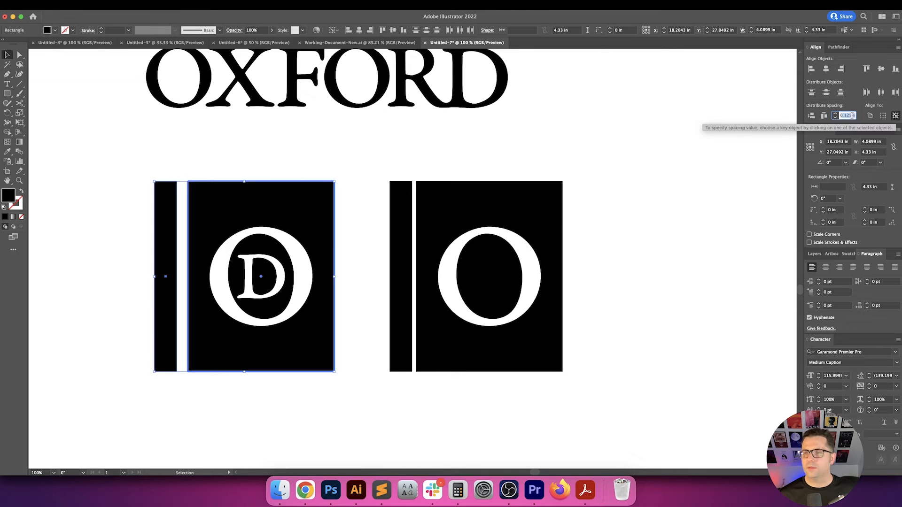
{"action": "left_click", "coordinate": [825, 116]}
Apply the same 0.125 in horizontal spacing between the O icon's strip and rectangle
{"action": "left_click", "coordinate": [446, 242]}
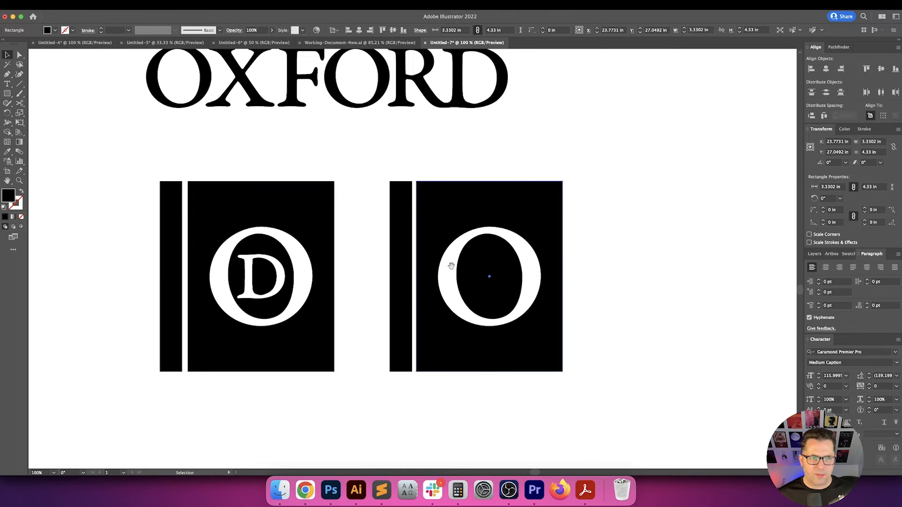
{"action": "scroll", "coordinate": [447, 240], "scroll_direction": "left", "scroll_amount": 3}
{"action": "left_click_drag", "start_coordinate": [398, 164], "coordinate": [493, 191]}
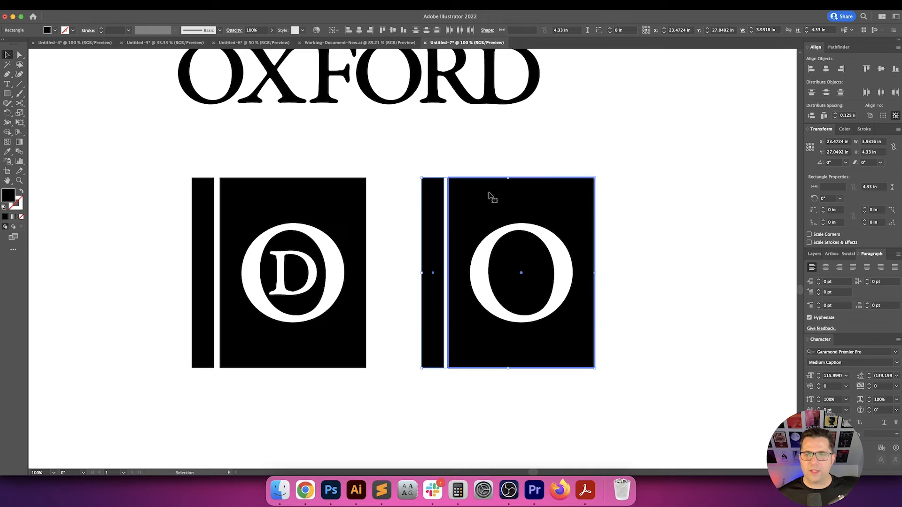
{"action": "left_click", "coordinate": [825, 117]}
{"action": "left_click", "coordinate": [694, 194]}
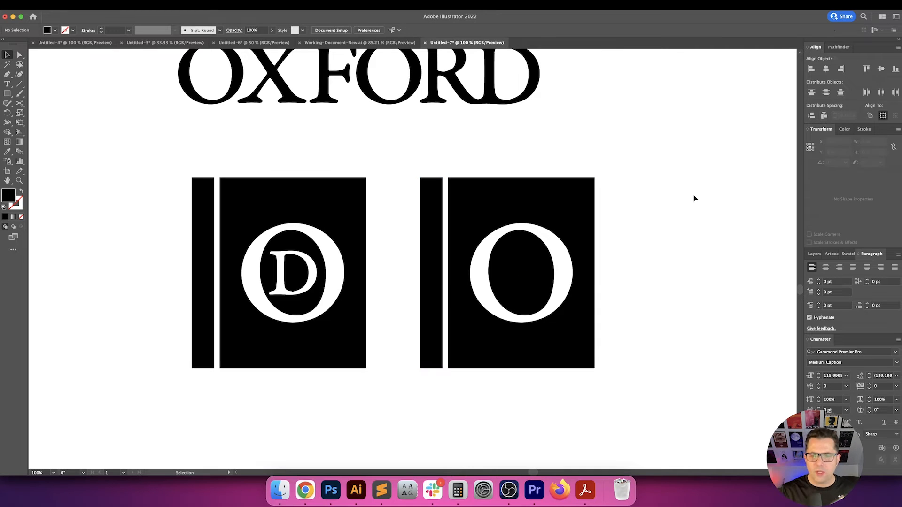
Shrink the OD icon to a tiny size to check its legibility, and undo the scaling
{"action": "left_click_drag", "start_coordinate": [188, 170], "coordinate": [358, 273]}
{"action": "left_click_drag", "start_coordinate": [366, 179], "coordinate": [229, 345]}
{"action": "left_click", "coordinate": [218, 357]}
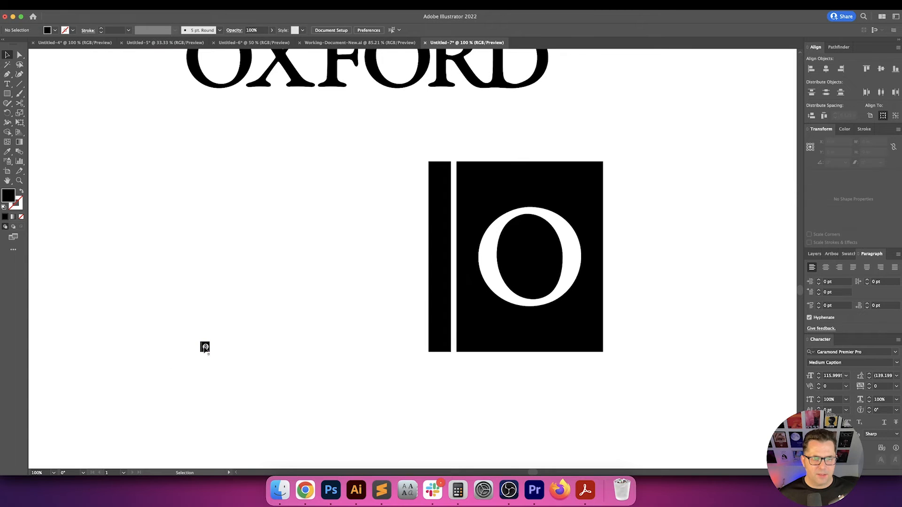
{"action": "key", "text": "super+z"}
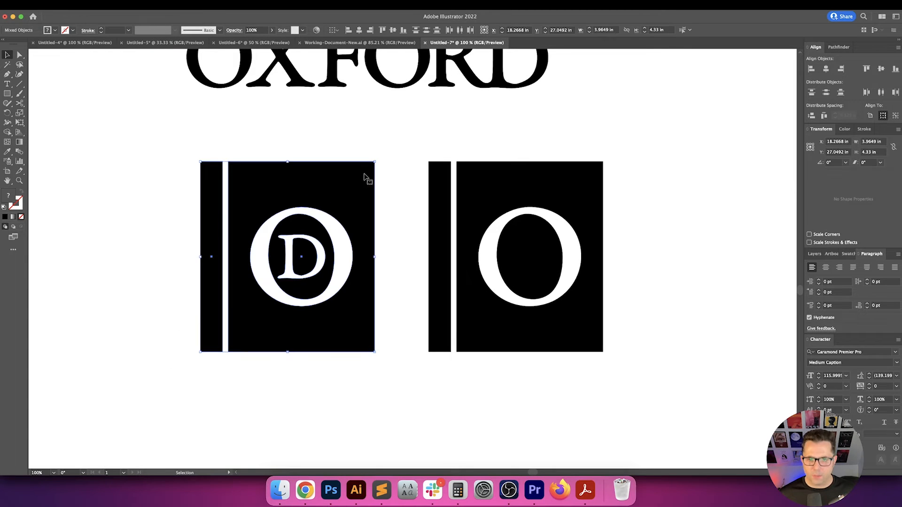
Shrink the O icon to a tiny size to check its spine gap, and undo the scaling
{"action": "left_click_drag", "start_coordinate": [402, 156], "coordinate": [591, 226]}
{"action": "left_click_drag", "start_coordinate": [603, 162], "coordinate": [441, 345]}
{"action": "left_click", "coordinate": [466, 349]}
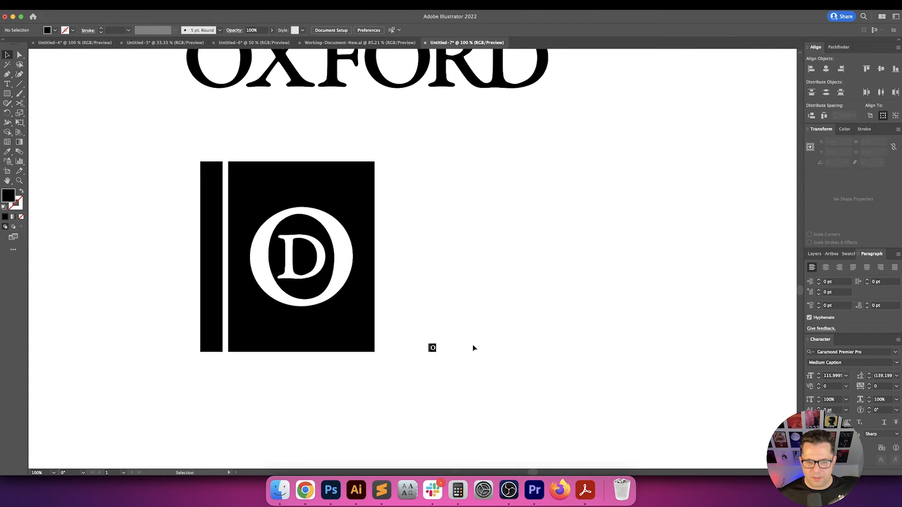
{"action": "key", "text": "super+z"}
{"action": "left_click", "coordinate": [580, 365]}
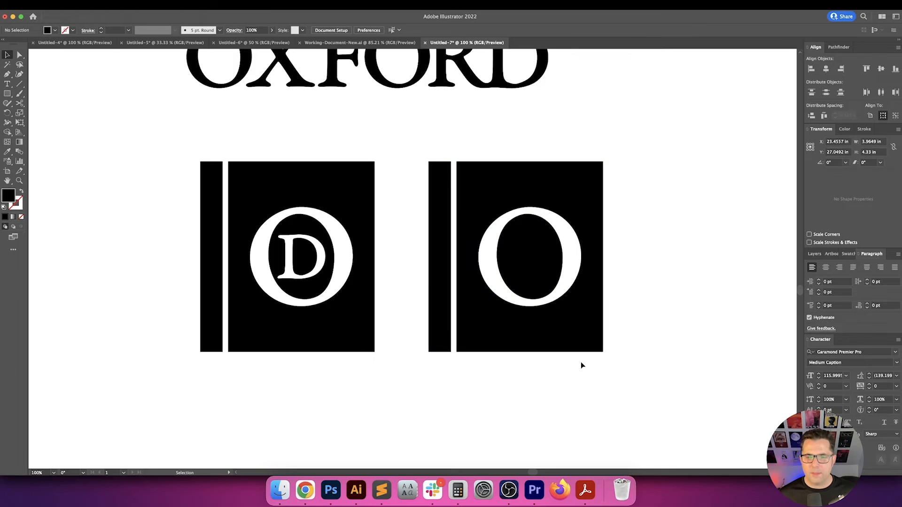
Widen the gap between the O icon's strip and rectangle to 0.1875 in, keeping the rectangle as key object
{"action": "left_click_drag", "start_coordinate": [416, 285], "coordinate": [469, 315]}
{"action": "left_click", "coordinate": [468, 312]}
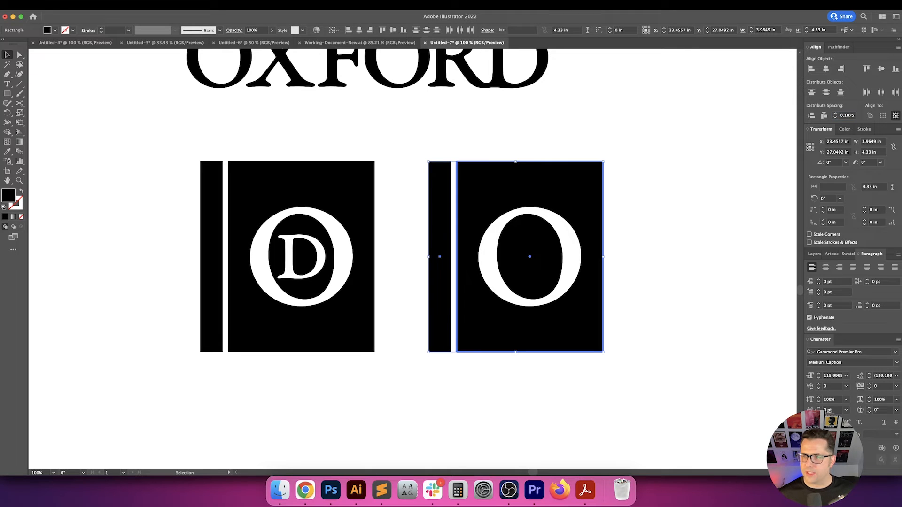
{"action": "left_click", "coordinate": [826, 117]}
{"action": "left_click", "coordinate": [687, 205]}
Test the O icon with its wider gap at a tiny size, and undo the scaling
{"action": "left_click_drag", "start_coordinate": [671, 147], "coordinate": [444, 305]}
{"action": "left_click_drag", "start_coordinate": [603, 162], "coordinate": [438, 346]}
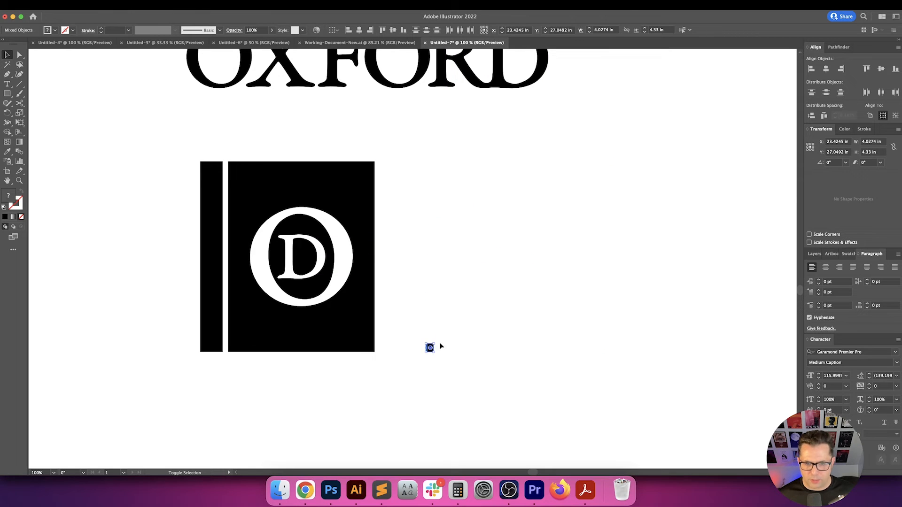
{"action": "left_click", "coordinate": [446, 341]}
{"action": "scroll", "coordinate": [455, 341], "scroll_direction": "down", "scroll_amount": 1}
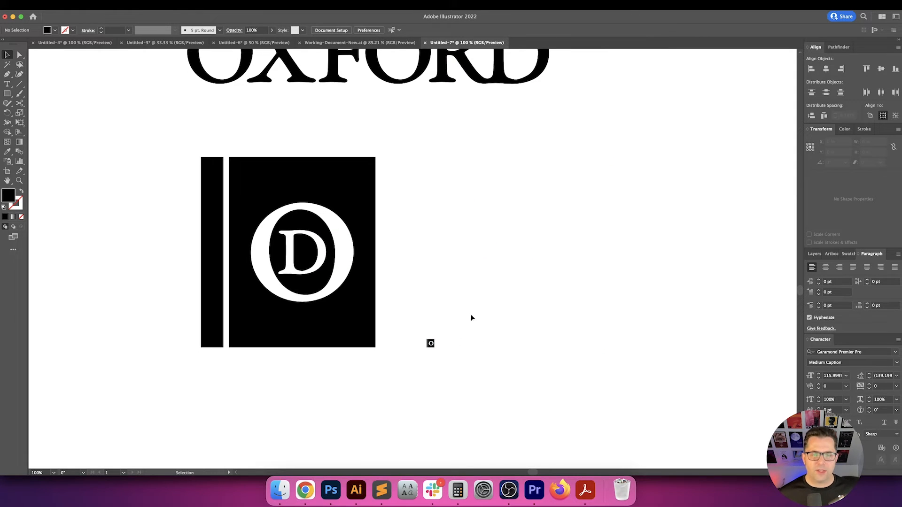
{"action": "key", "text": "super+z"}
{"action": "key", "text": "super+z"}
{"action": "left_click", "coordinate": [387, 252]}
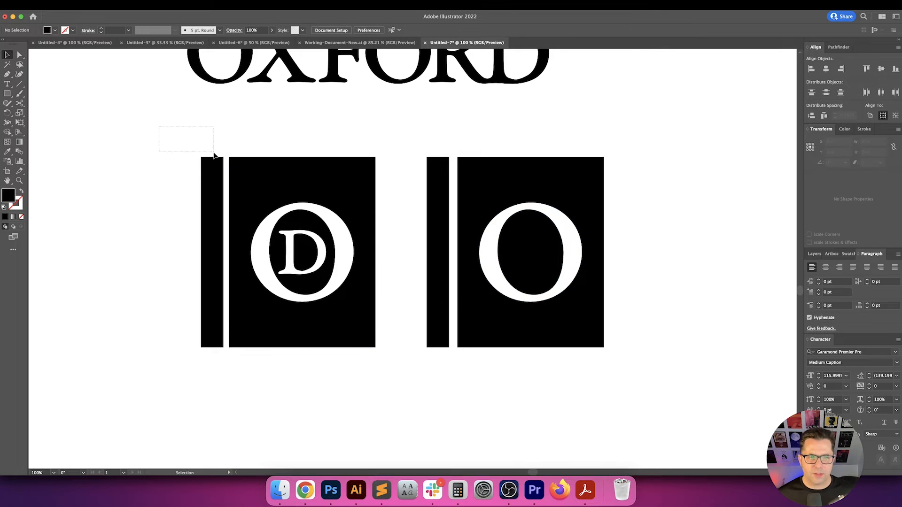
Widen the gap between the OD icon's strip and rectangle to 0.1875 in, keeping the rectangle as key object
{"action": "left_click_drag", "start_coordinate": [214, 155], "coordinate": [306, 178]}
{"action": "left_click", "coordinate": [306, 177]}
{"action": "left_click", "coordinate": [823, 116]}
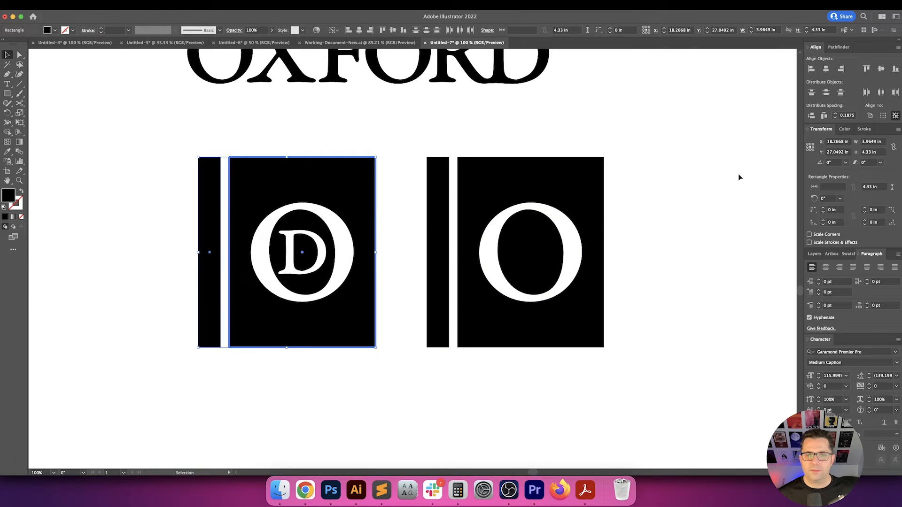
{"action": "left_click", "coordinate": [691, 218]}
Move both book icons together to the empty area right of the OXFORD wordmark
{"action": "key", "text": "super+minus"}
{"action": "key", "text": "super+minus"}
{"action": "scroll", "coordinate": [197, 264], "scroll_direction": "right", "scroll_amount": 5}
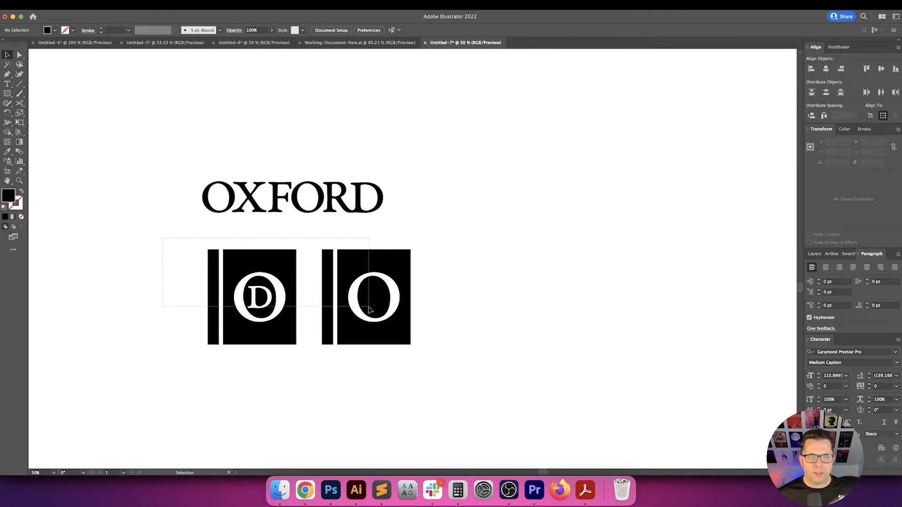
{"action": "left_click_drag", "start_coordinate": [369, 310], "coordinate": [370, 310]}
{"action": "scroll", "coordinate": [371, 311], "scroll_direction": "left", "scroll_amount": 2}
{"action": "left_click_drag", "start_coordinate": [295, 282], "coordinate": [595, 283]}
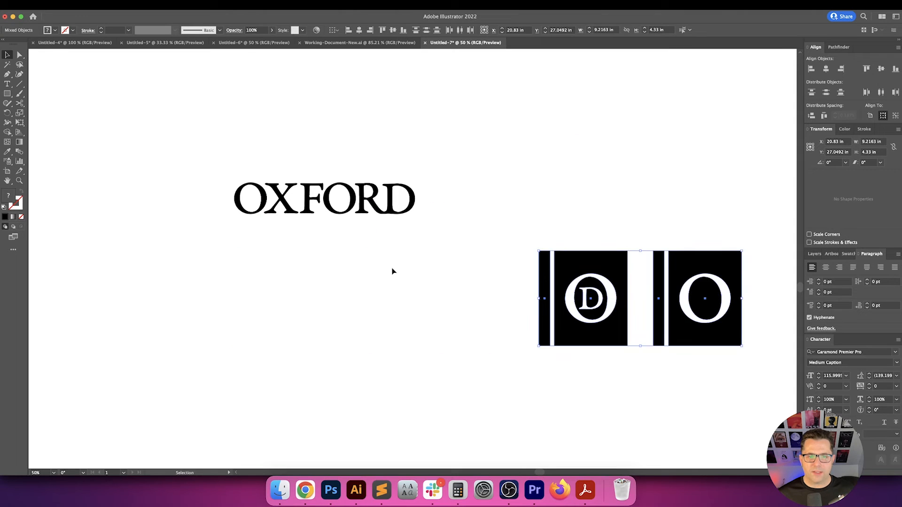
{"action": "left_click", "coordinate": [393, 271]}
Add the text DICTIONARIES beneath OXFORD and move it so it is roughly centred under the wordmark
{"action": "scroll", "coordinate": [449, 316], "scroll_direction": "up", "scroll_amount": 2}
{"action": "scroll", "coordinate": [449, 316], "scroll_direction": "left", "scroll_amount": 4}
{"action": "scroll", "coordinate": [365, 310], "scroll_direction": "up", "scroll_amount": 1}
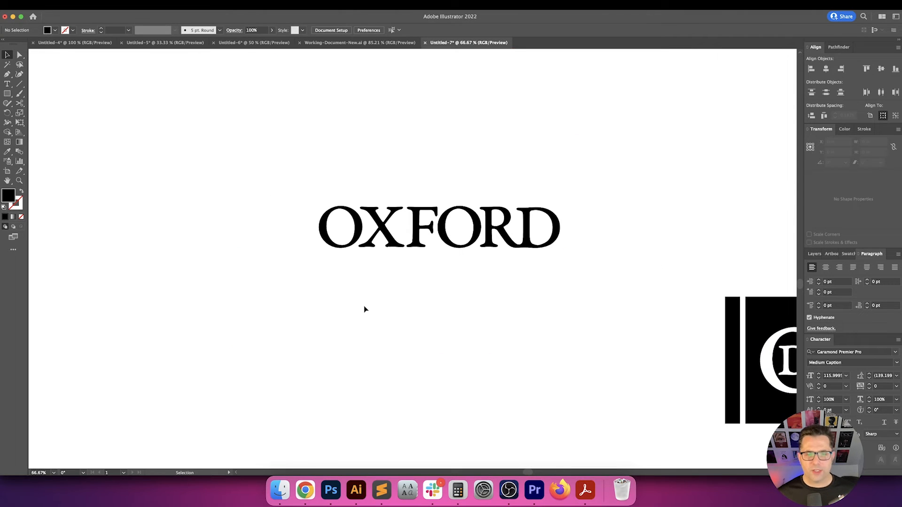
{"action": "key", "text": "t"}
{"action": "left_click", "coordinate": [326, 303]}
{"action": "type", "text": "DI"}
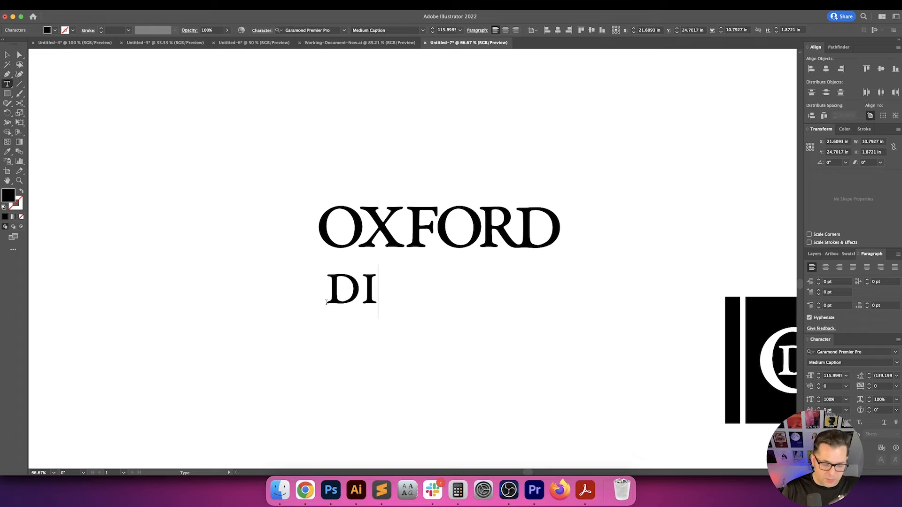
{"action": "type", "text": "CTIONARIES"}
{"action": "key", "text": "Escape"}
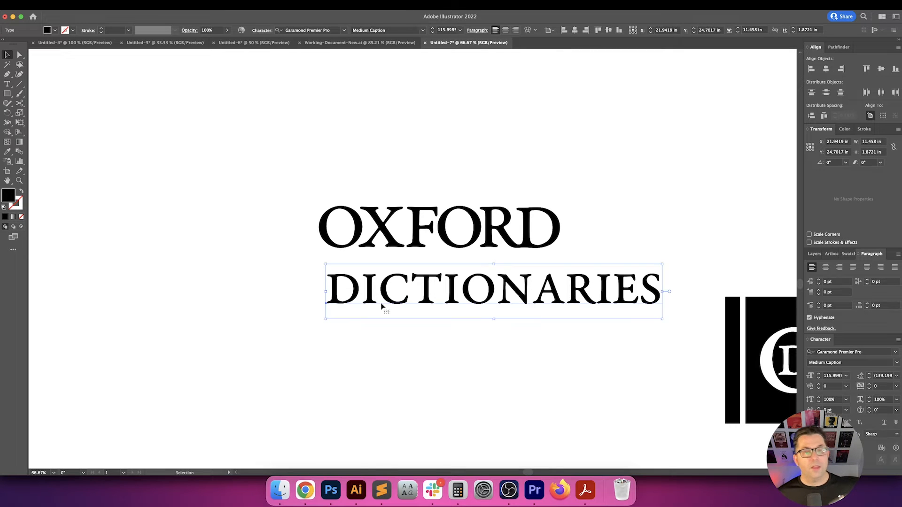
{"action": "left_click_drag", "start_coordinate": [454, 303], "coordinate": [403, 299]}
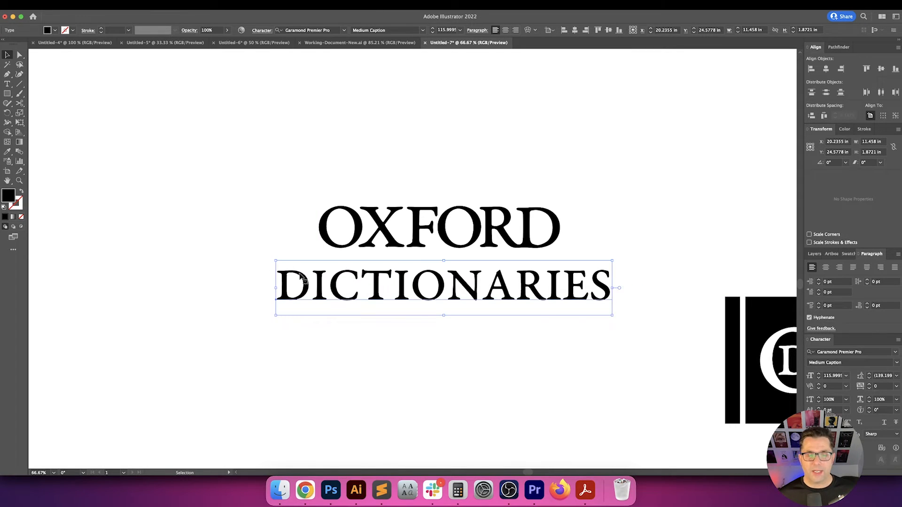
Unite all the OXFORD letter shapes into one group
{"action": "left_click", "coordinate": [250, 253]}
{"action": "left_click_drag", "start_coordinate": [250, 252], "coordinate": [310, 282]}
{"action": "left_click", "coordinate": [285, 194]}
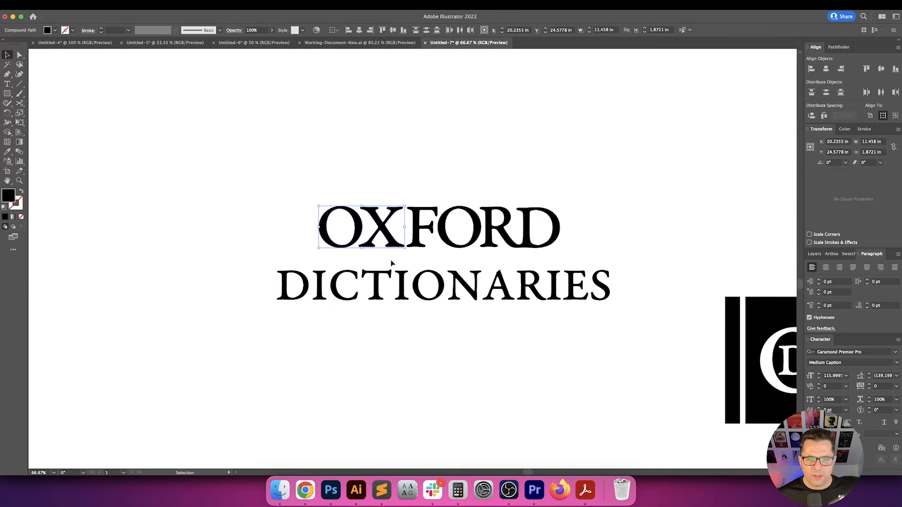
{"action": "left_click_drag", "start_coordinate": [291, 203], "coordinate": [609, 241]}
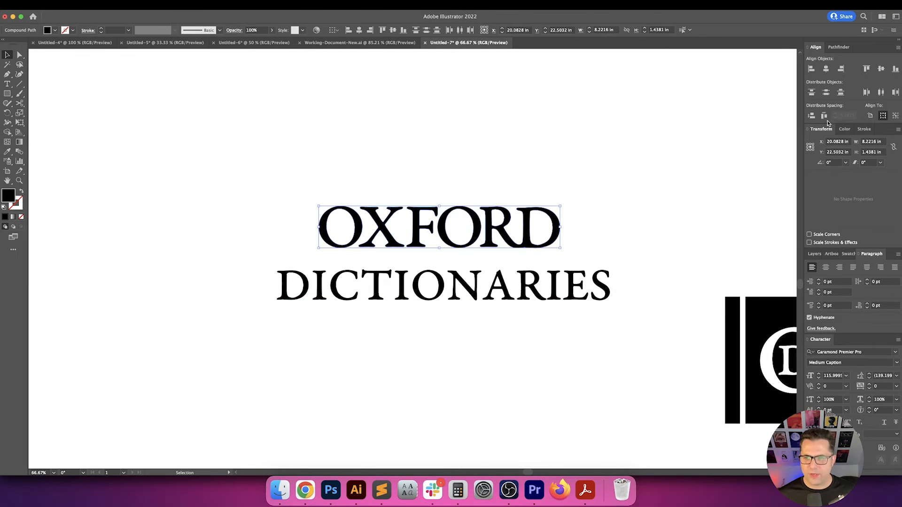
{"action": "left_click", "coordinate": [839, 47]}
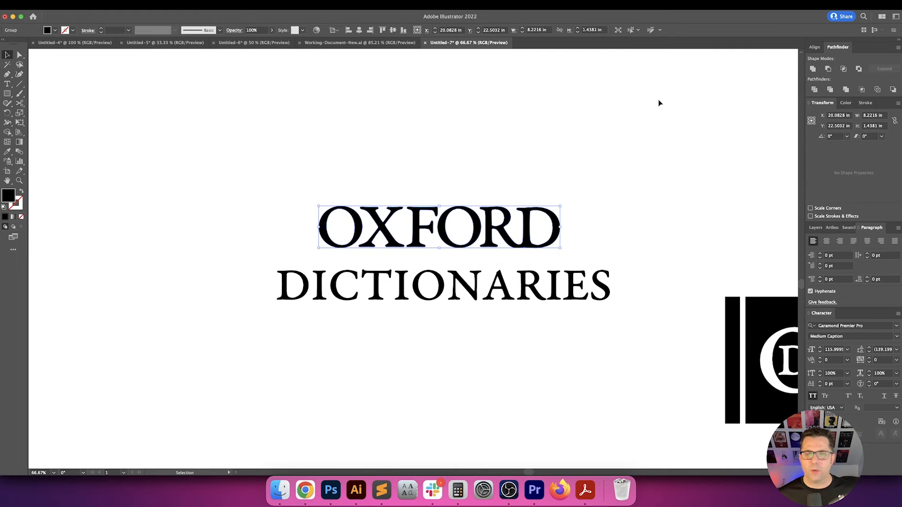
{"action": "left_click", "coordinate": [658, 183]}
{"action": "left_click_drag", "start_coordinate": [658, 182], "coordinate": [642, 179]}
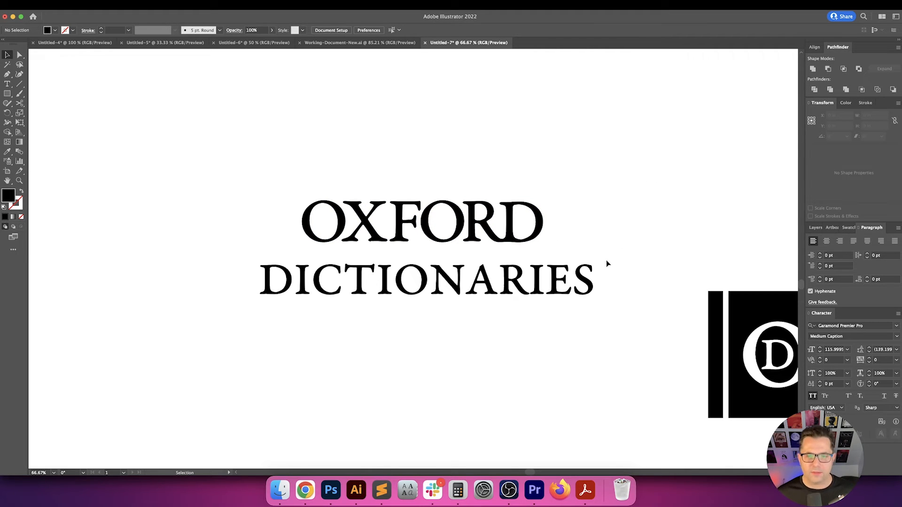
Move DICTIONARIES slightly closer to OXFORD and set its kerning to Optical
{"action": "mouse_move", "coordinate": [563, 278]}
{"action": "left_mouse_down"}
{"action": "mouse_move", "coordinate": [560, 227]}
{"action": "mouse_move", "coordinate": [561, 270]}
{"action": "left_mouse_up"}
{"action": "left_click", "coordinate": [850, 361]}
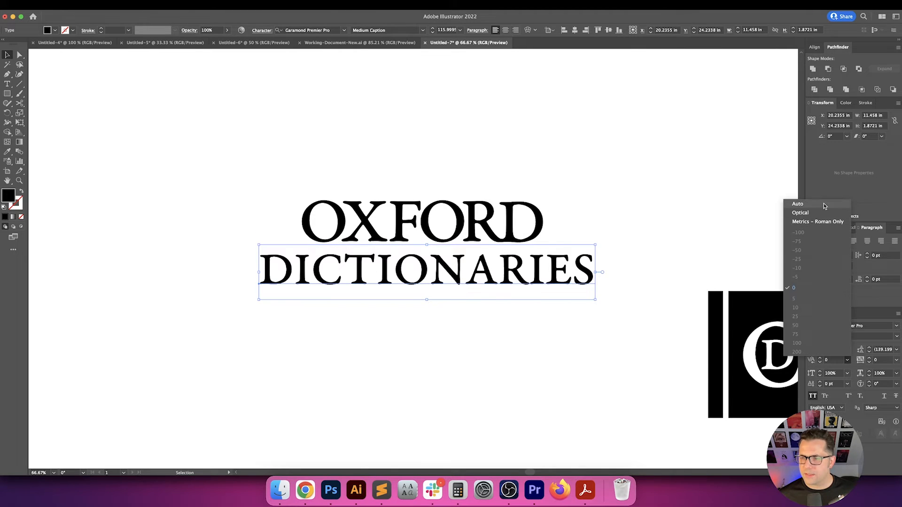
{"action": "left_click", "coordinate": [801, 213]}
{"action": "left_click", "coordinate": [658, 228]}
{"action": "left_click_drag", "start_coordinate": [680, 251], "coordinate": [688, 248]}
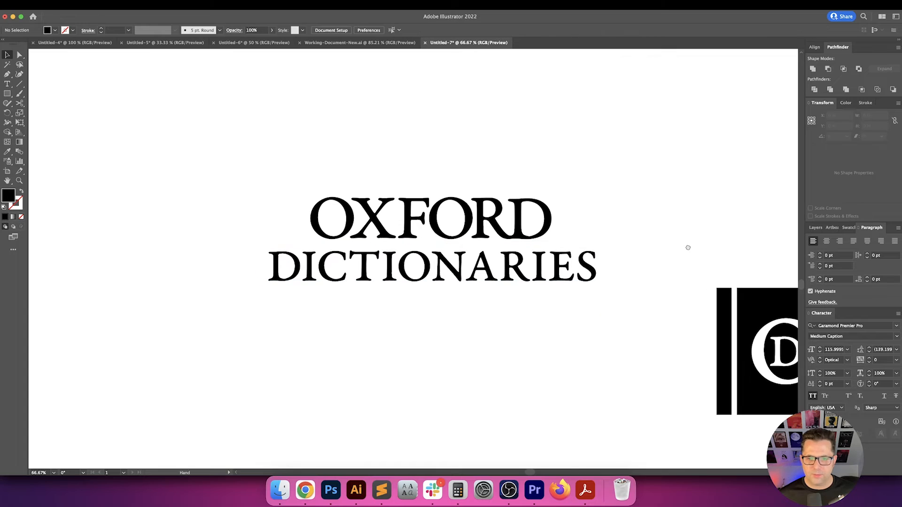
Increase the tracking of DICTIONARIES to 100
{"action": "left_click", "coordinate": [578, 263]}
{"action": "key", "text": "shift+Up"}
{"action": "key", "text": "shift+Up"}
{"action": "key", "text": "shift+Up"}
{"action": "key", "text": "shift+Up"}
{"action": "key", "text": "shift+Up"}
{"action": "key", "text": "shift+Up"}
{"action": "key", "text": "shift+Up"}
{"action": "key", "text": "shift+Up"}
{"action": "key", "text": "shift+Up"}
{"action": "key", "text": "shift+Up"}
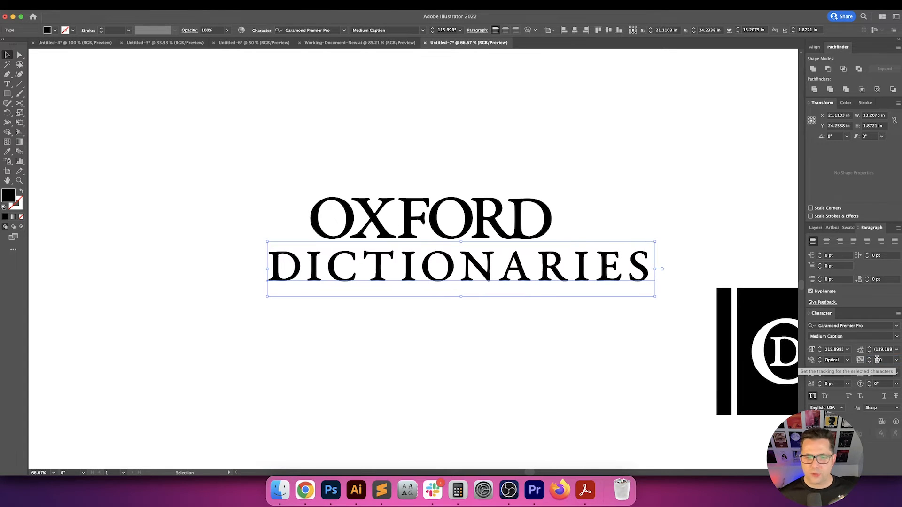
Reposition the widely spaced DICTIONARIES so it is centred a little lower beneath OXFORD
{"action": "left_click_drag", "start_coordinate": [582, 273], "coordinate": [552, 279]}
{"action": "left_click", "coordinate": [612, 210]}
{"action": "scroll", "coordinate": [613, 210], "scroll_direction": "right", "scroll_amount": 3}
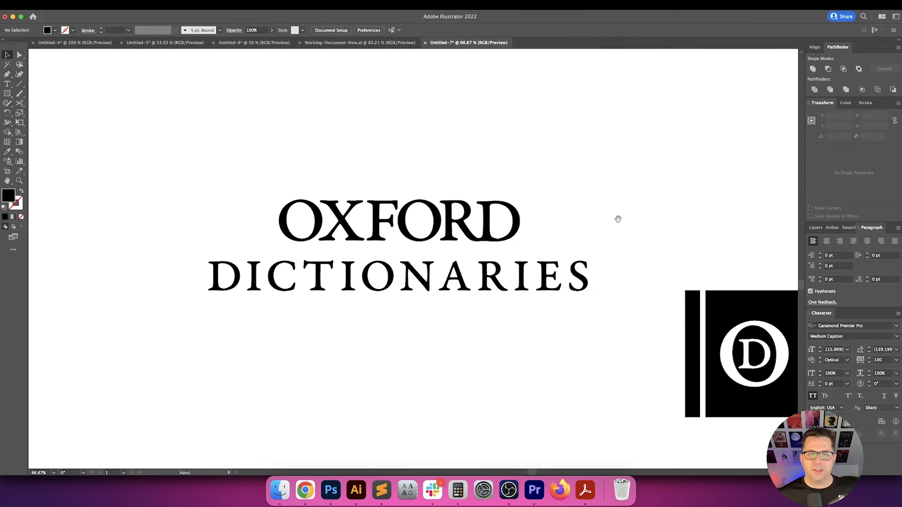
{"action": "left_click_drag", "start_coordinate": [618, 219], "coordinate": [623, 226]}
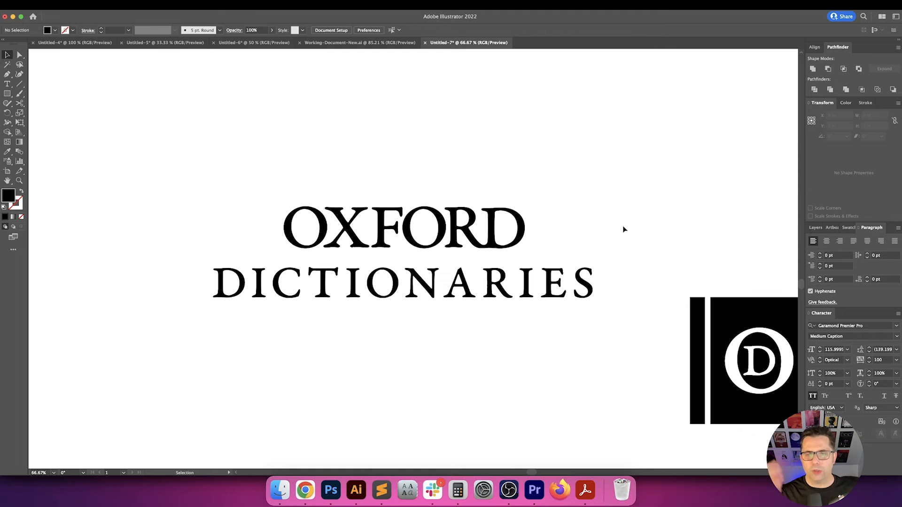
{"action": "left_click_drag", "start_coordinate": [551, 284], "coordinate": [535, 309]}
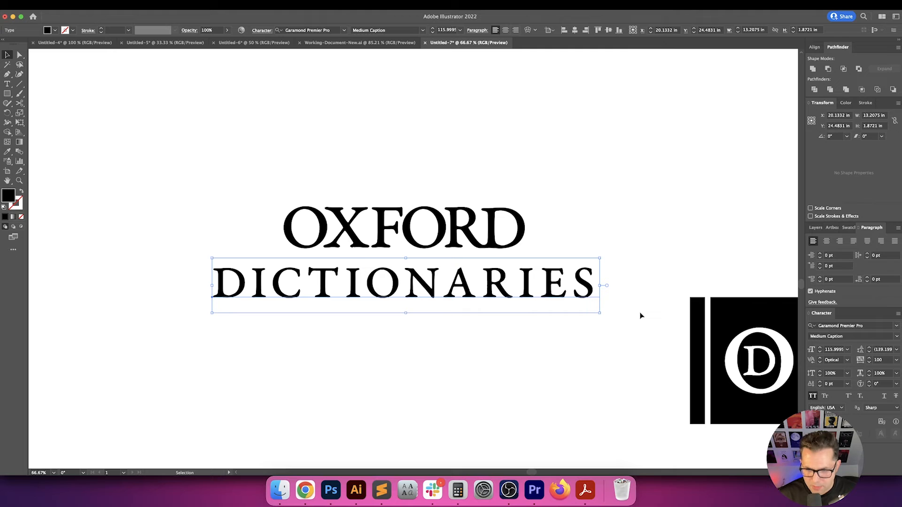
{"action": "left_click", "coordinate": [652, 203]}
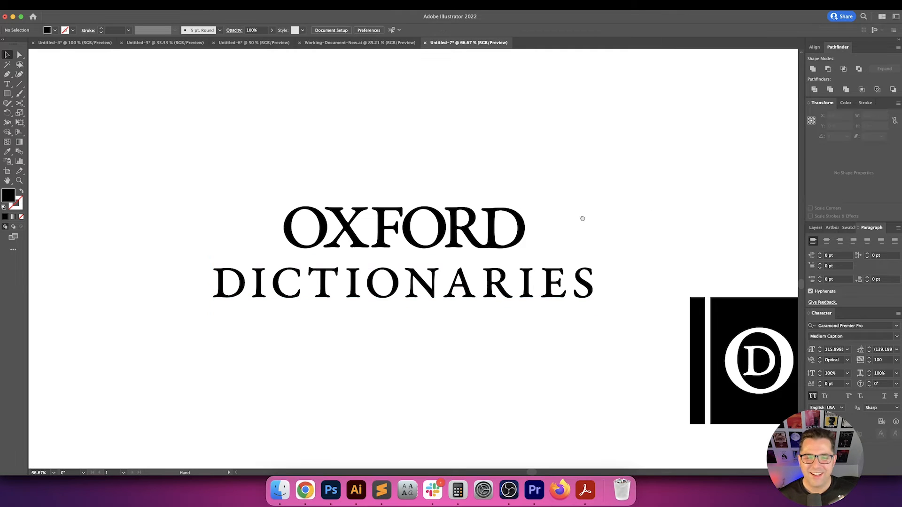
{"action": "left_click_drag", "start_coordinate": [583, 218], "coordinate": [599, 259]}
{"action": "left_click", "coordinate": [573, 325]}
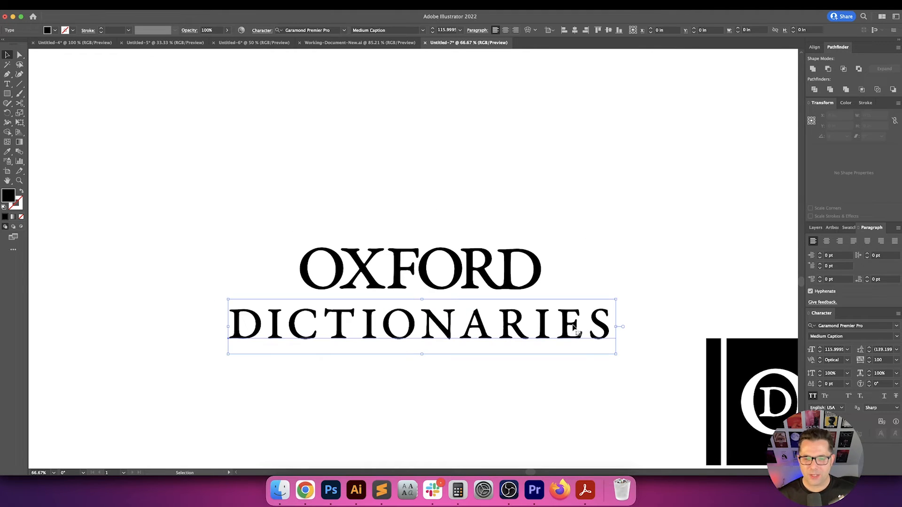
{"action": "left_click", "coordinate": [620, 289]}
{"action": "left_click_drag", "start_coordinate": [620, 288], "coordinate": [510, 302]}
Tighten the kerning between the O and N of DICTIONARIES to -60
{"action": "left_click_drag", "start_coordinate": [604, 270], "coordinate": [551, 312]}
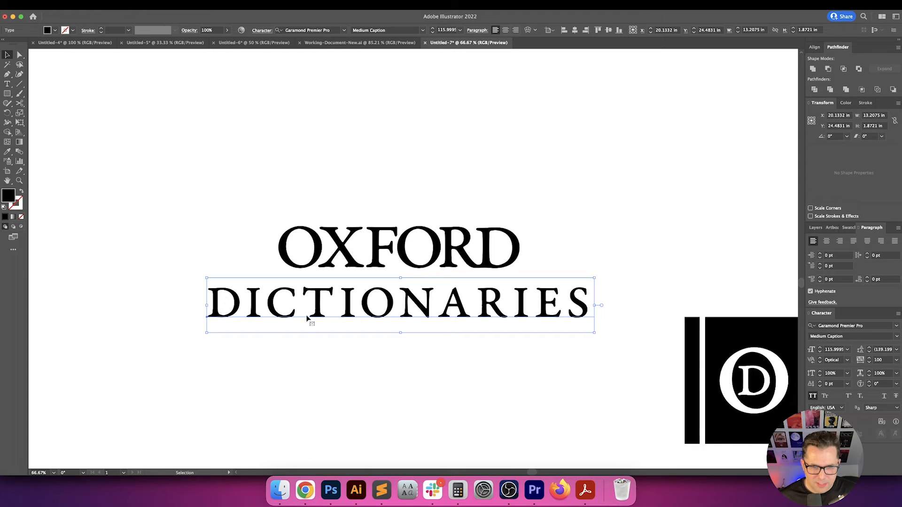
{"action": "double_click", "coordinate": [396, 319]}
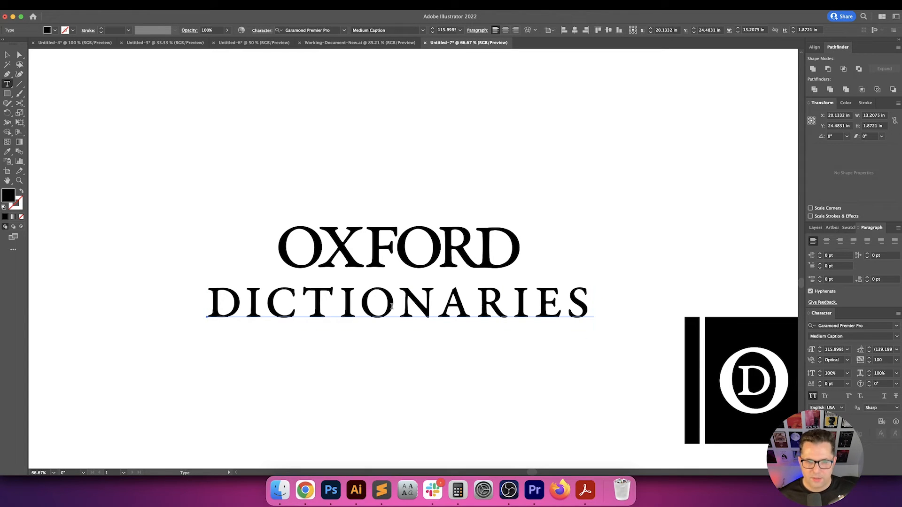
{"action": "left_click", "coordinate": [831, 360]}
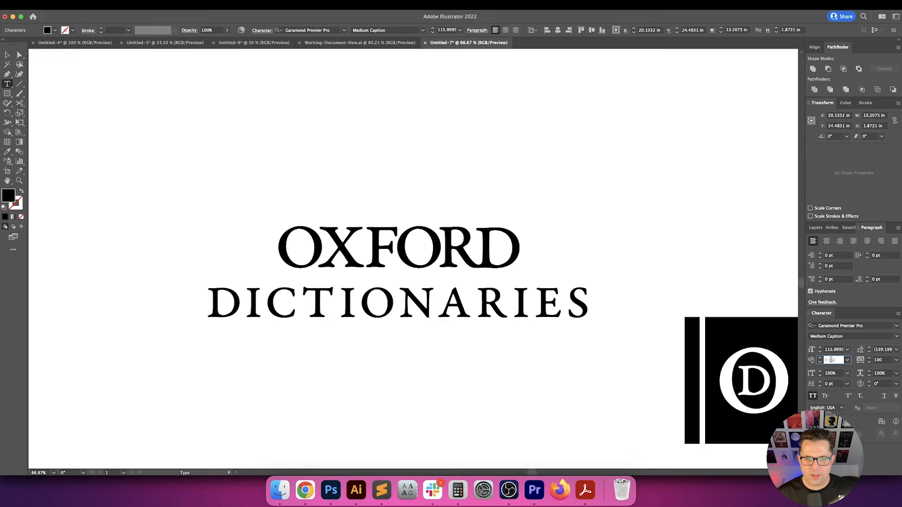
{"action": "type", "text": "-50"}
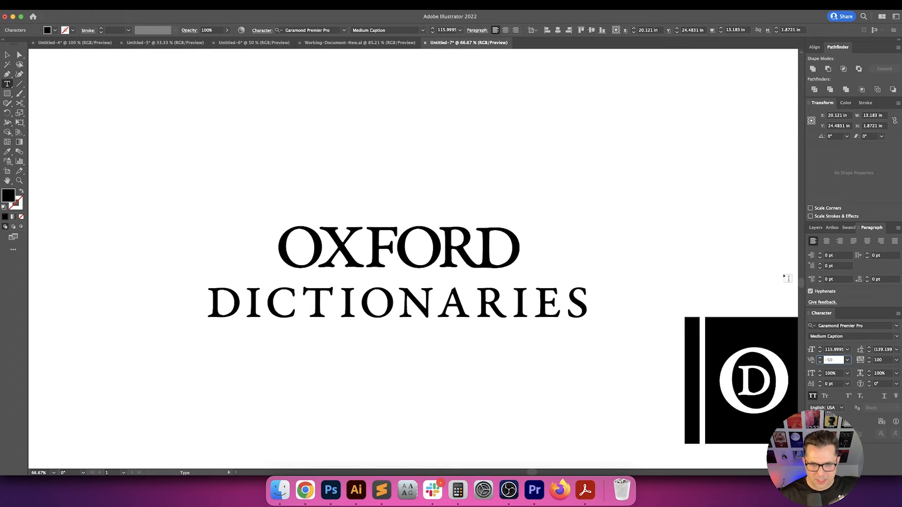
{"action": "key", "text": "shift+Down"}
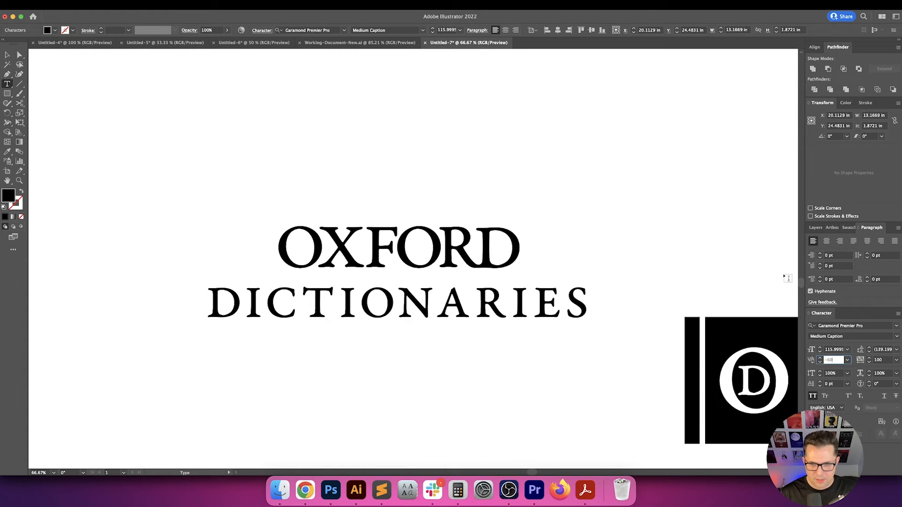
{"action": "key", "text": "Return"}
{"action": "key", "text": "Right"}
{"action": "key", "text": "Escape"}
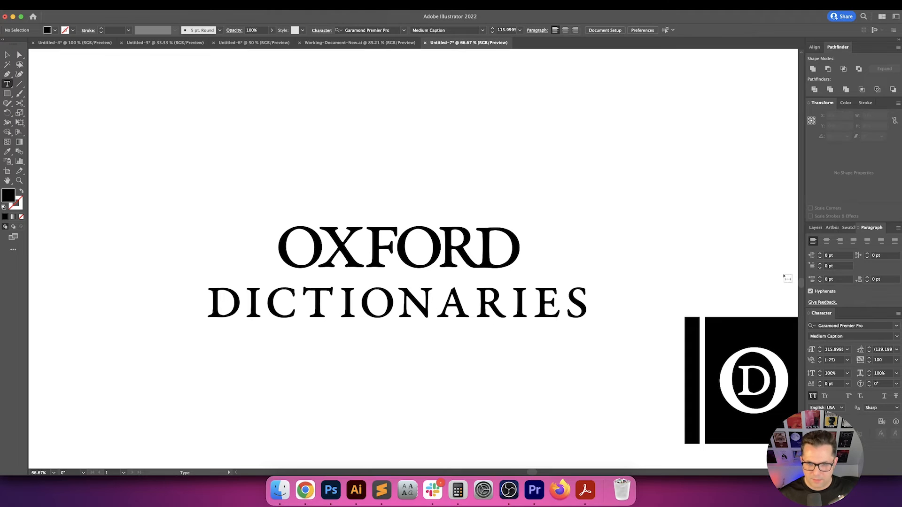
Try to set a kerning value of -30 for the next letter pair in DICTIONARIES
{"action": "left_click", "coordinate": [840, 359]}
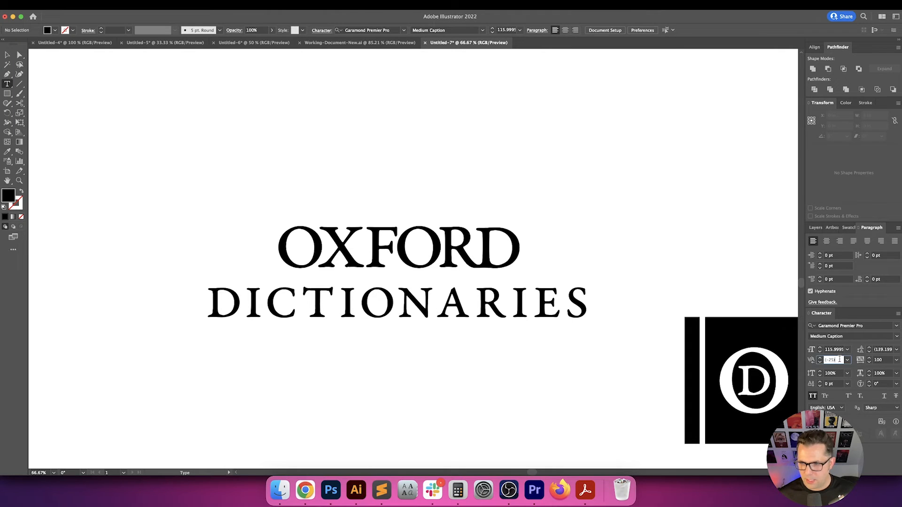
{"action": "type", "text": "-30"}
{"action": "key", "text": "Return"}
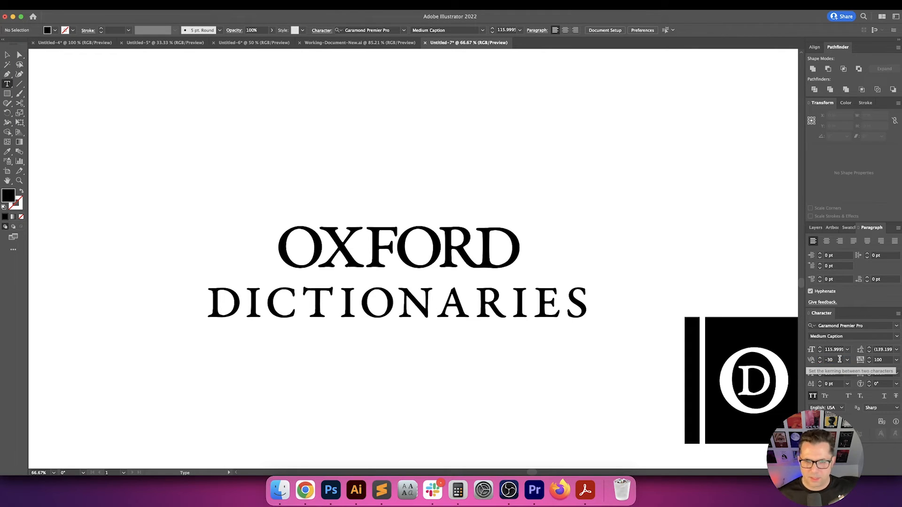
Tighten the kerning between the A and R of DICTIONARIES
{"action": "left_click", "coordinate": [474, 305]}
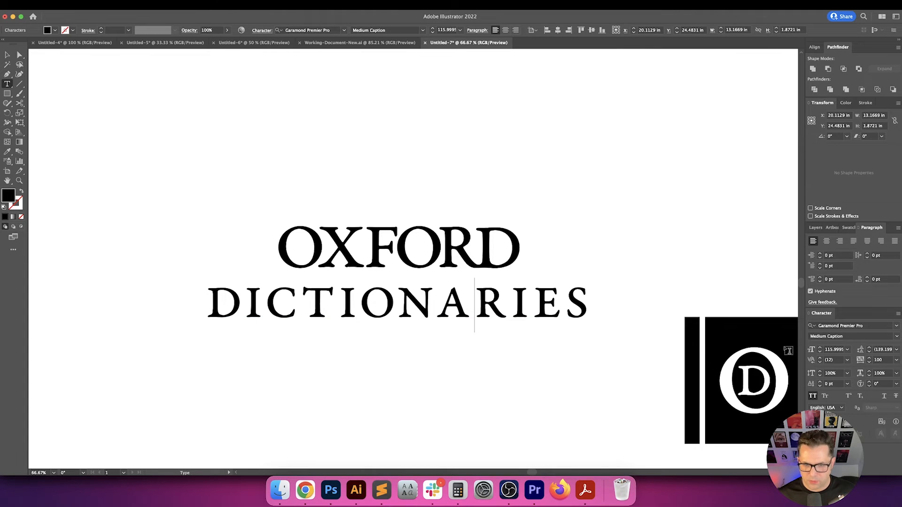
{"action": "left_click", "coordinate": [839, 359]}
{"action": "key", "text": "shift+Down"}
{"action": "key", "text": "shift+Down"}
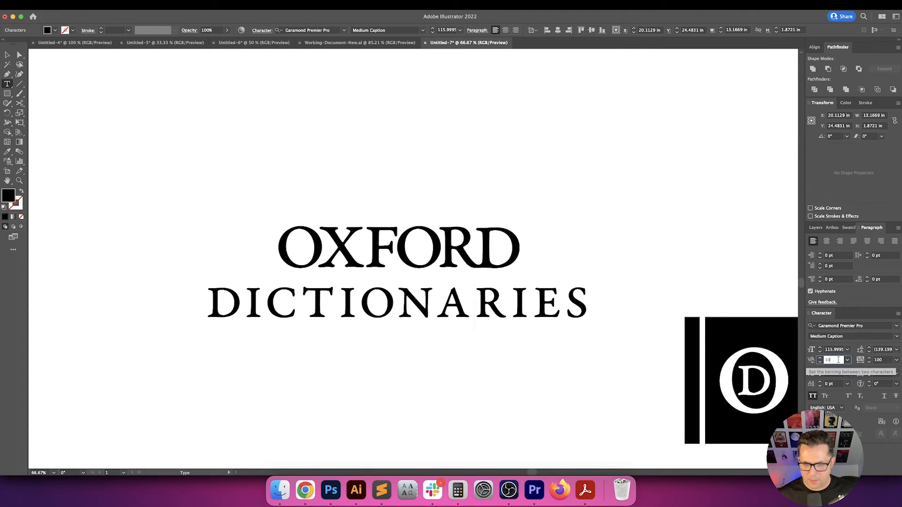
{"action": "key", "text": "Return"}
{"action": "key", "text": "Right"}
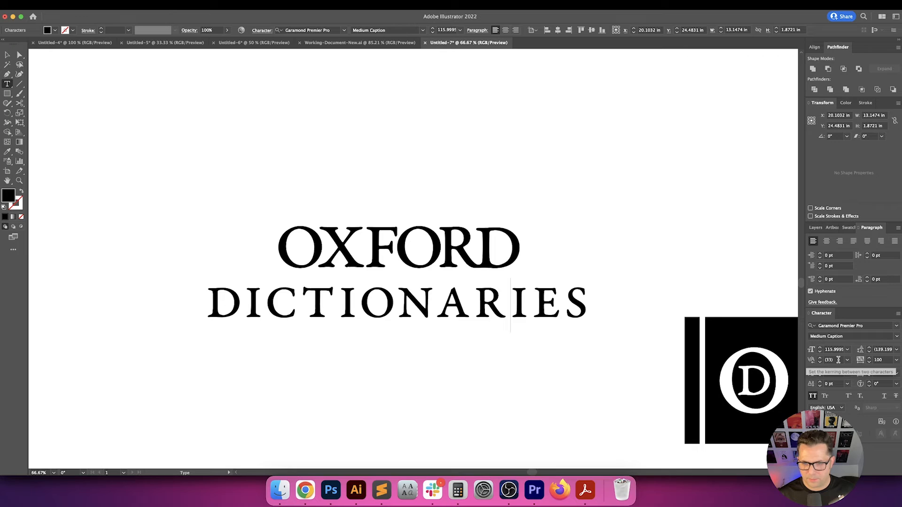
Slightly tighten the kerning between R and I in DICTIONARIES, and set the kerning between I and E to 40
{"action": "left_click", "coordinate": [839, 360]}
{"action": "type", "text": "6"}
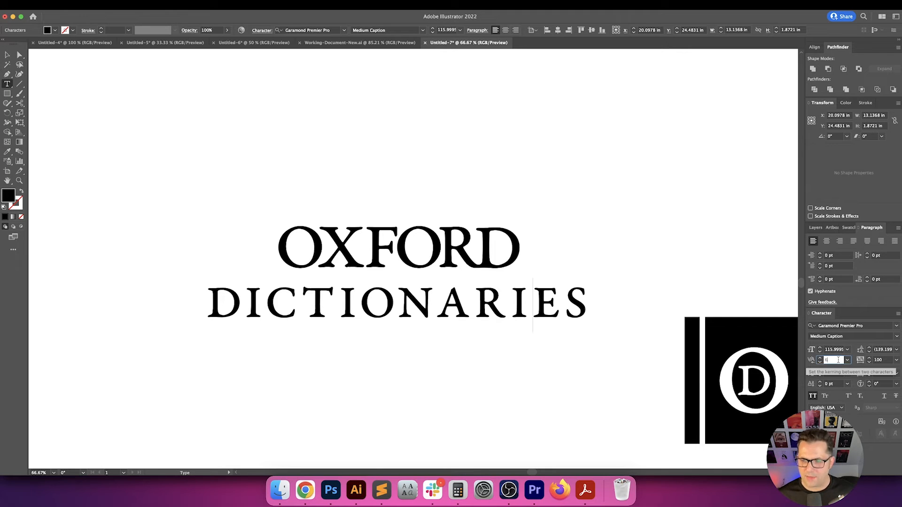
{"action": "key", "text": "shift+Up"}
{"action": "key", "text": "shift+Up"}
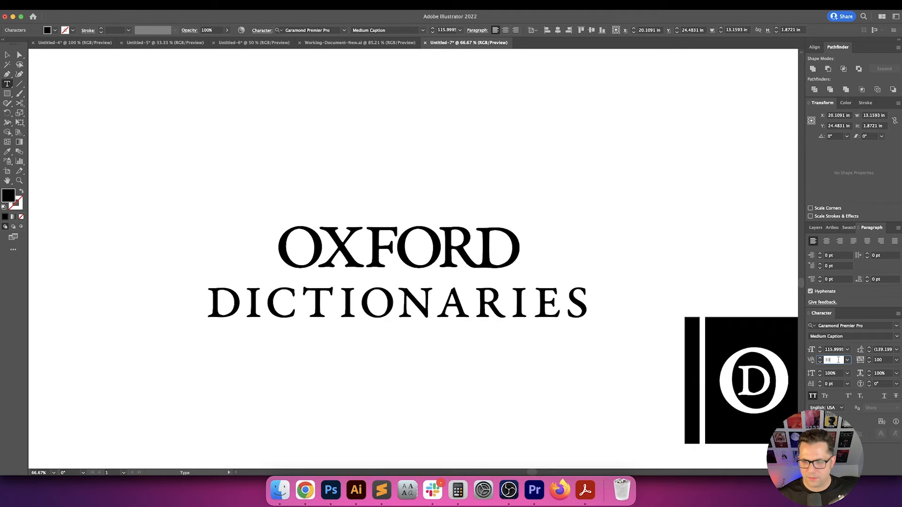
{"action": "key", "text": "shift+Up"}
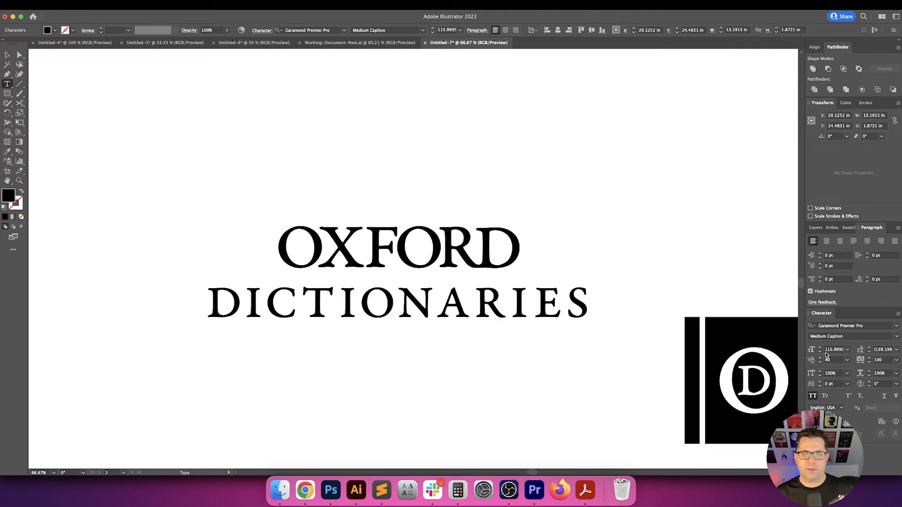
{"action": "key", "text": "Escape"}
Convert the DICTIONARIES text to outlines
{"action": "left_click_drag", "start_coordinate": [623, 245], "coordinate": [636, 233]}
{"action": "left_click_drag", "start_coordinate": [612, 272], "coordinate": [574, 309]}
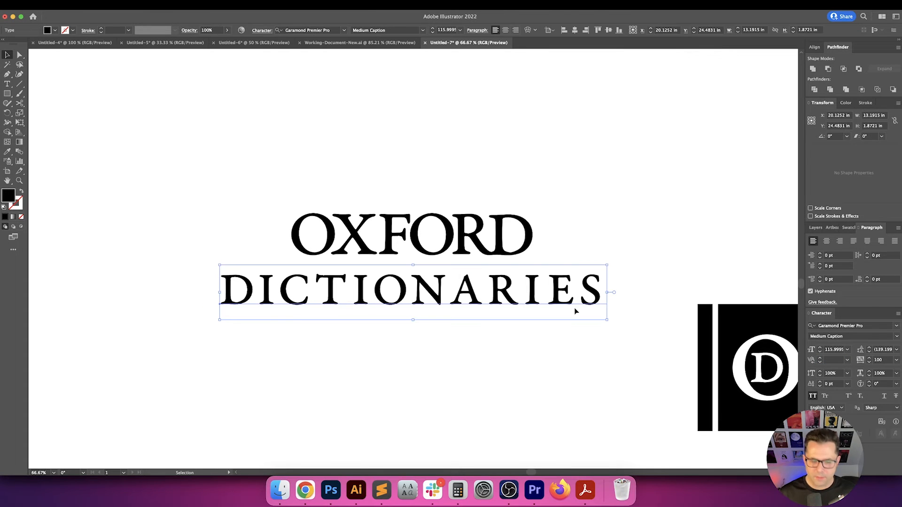
{"action": "key", "text": "shift+super+o"}
{"action": "left_click", "coordinate": [601, 257]}
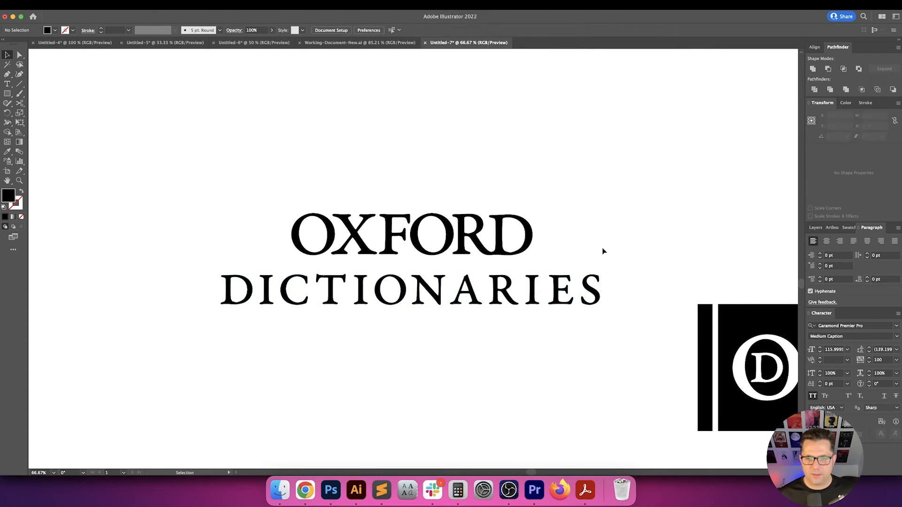
Set the height of the OXFORD wordmark to 1.5 in with its width and height proportions constrained
{"action": "left_click_drag", "start_coordinate": [611, 254], "coordinate": [623, 258]}
{"action": "left_click", "coordinate": [345, 235]}
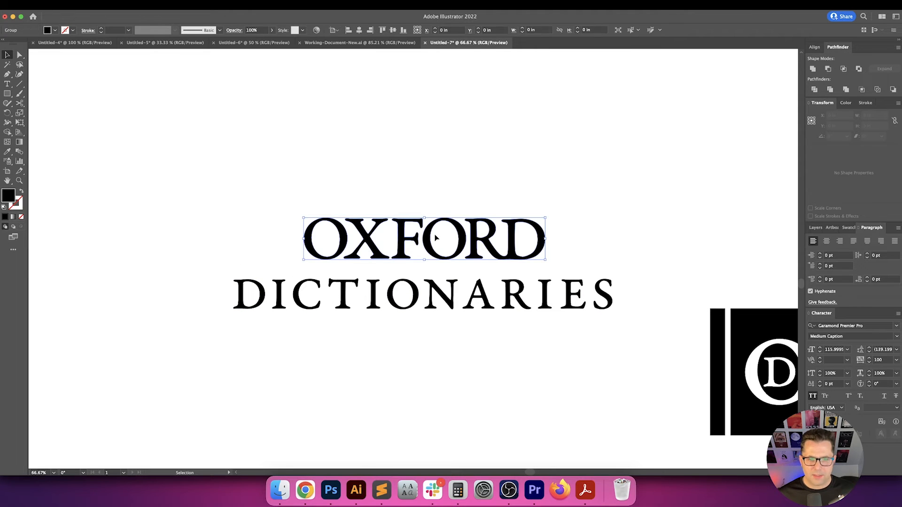
{"action": "left_click", "coordinate": [896, 120]}
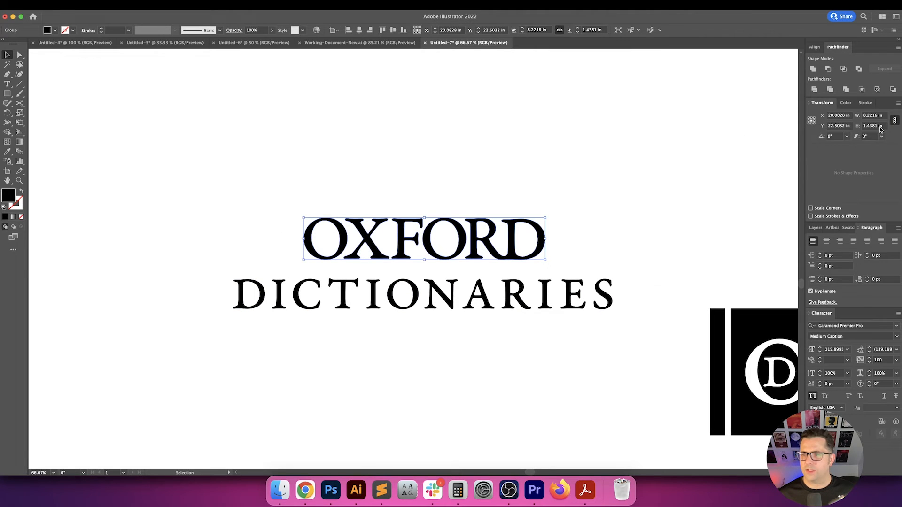
{"action": "left_click", "coordinate": [880, 127]}
{"action": "type", "text": "1.5"}
{"action": "key", "text": "Return"}
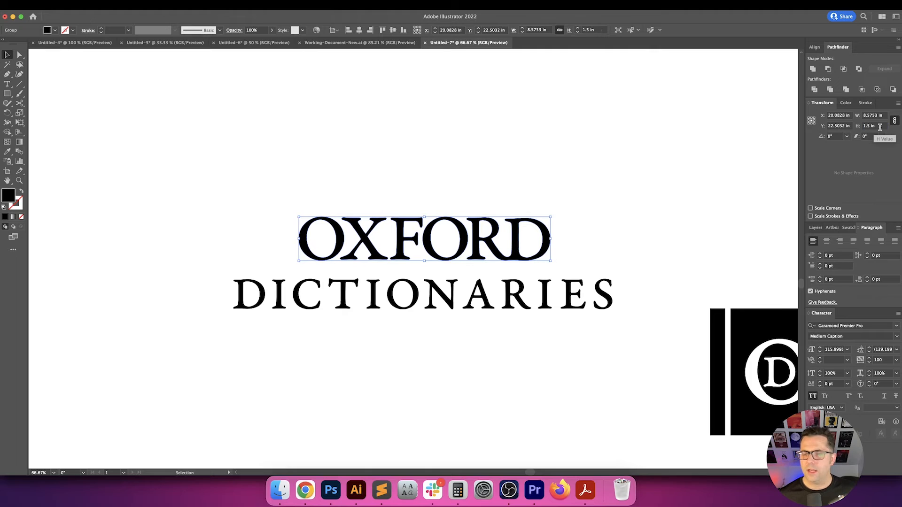
Set the height of the DICTIONARIES line to 0.75 in, scaling it proportionally
{"action": "left_click", "coordinate": [598, 295]}
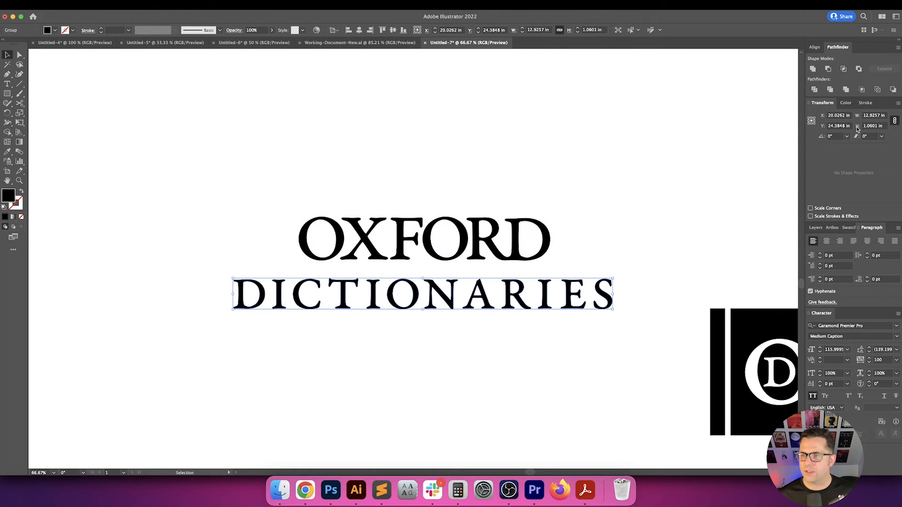
{"action": "left_click", "coordinate": [875, 127]}
{"action": "type", "text": ".75"}
{"action": "key", "text": "Return"}
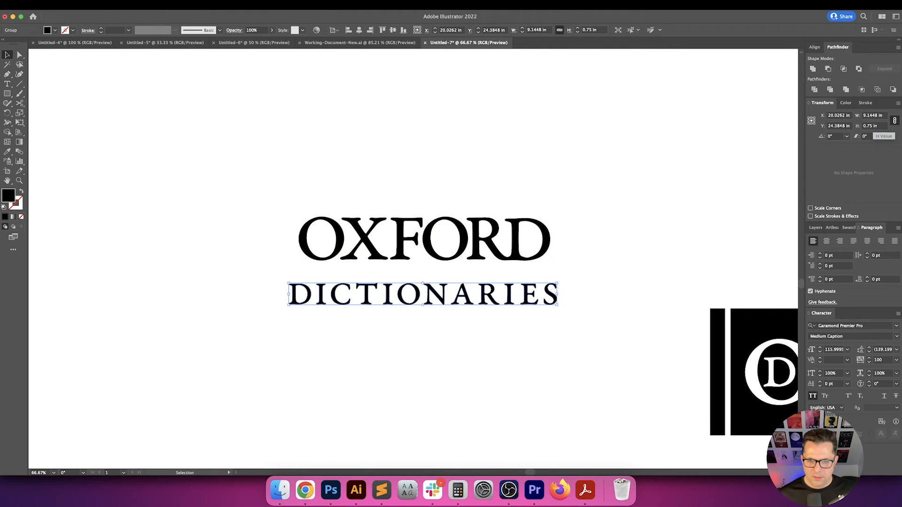
{"action": "left_click", "coordinate": [670, 212]}
Set the height of the DICTIONARIES line to 1 in, scaling it proportionally
{"action": "left_click_drag", "start_coordinate": [633, 272], "coordinate": [624, 267]}
{"action": "left_click", "coordinate": [540, 297]}
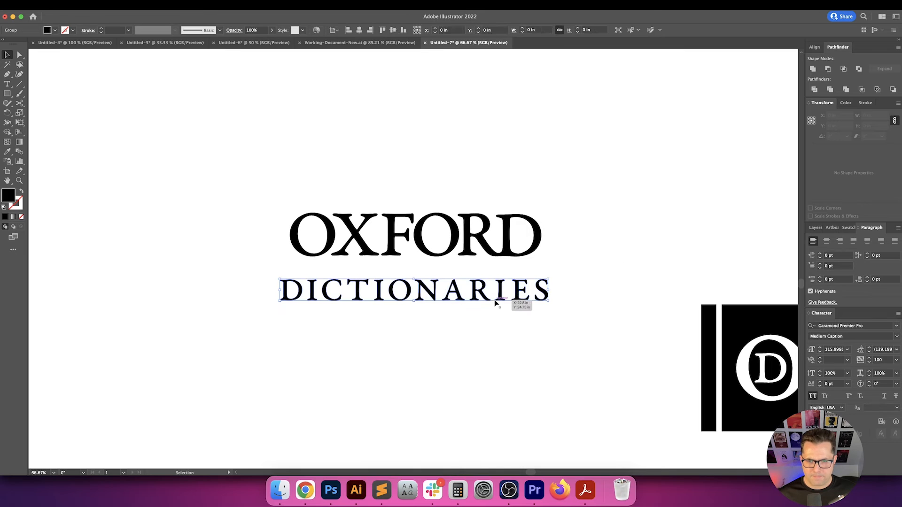
{"action": "left_click", "coordinate": [870, 125]}
{"action": "type", "text": "1"}
{"action": "key", "text": "Return"}
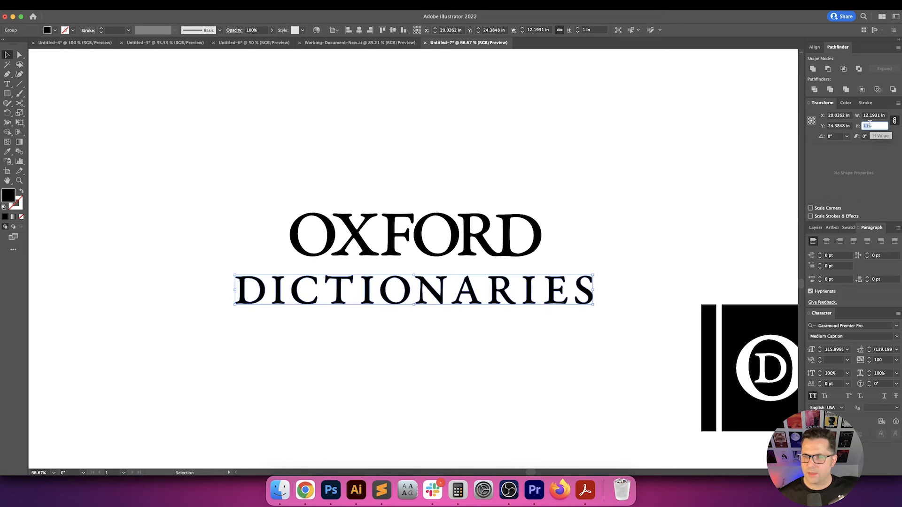
{"action": "left_click", "coordinate": [634, 165]}
Align OXFORD and DICTIONARIES to each other on their horizontal centers
{"action": "left_click_drag", "start_coordinate": [634, 168], "coordinate": [616, 182]}
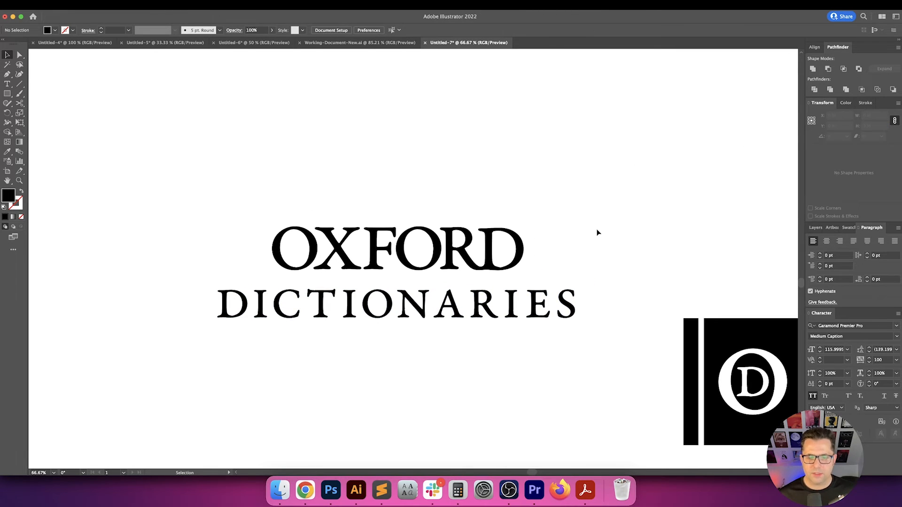
{"action": "key", "text": "super+minus"}
{"action": "scroll", "coordinate": [594, 234], "scroll_direction": "up", "scroll_amount": 3}
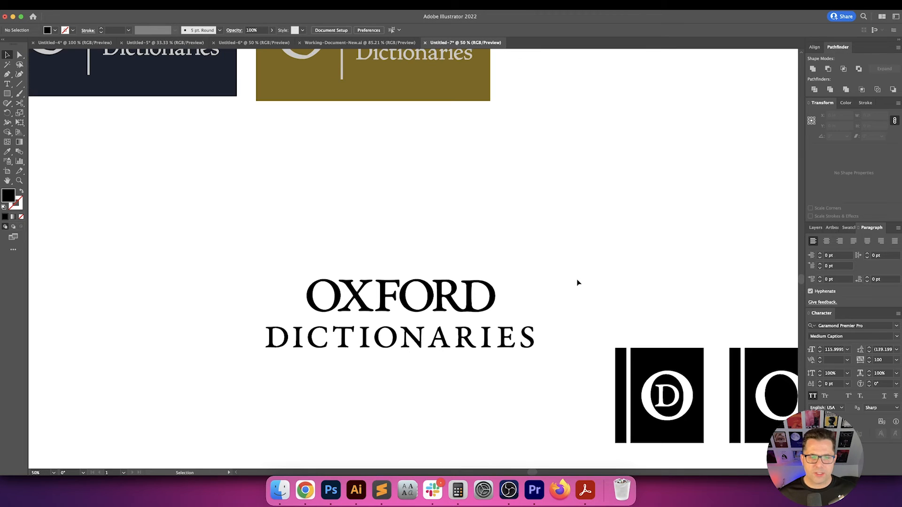
{"action": "left_click_drag", "start_coordinate": [578, 274], "coordinate": [578, 221]}
{"action": "left_click_drag", "start_coordinate": [234, 201], "coordinate": [495, 306]}
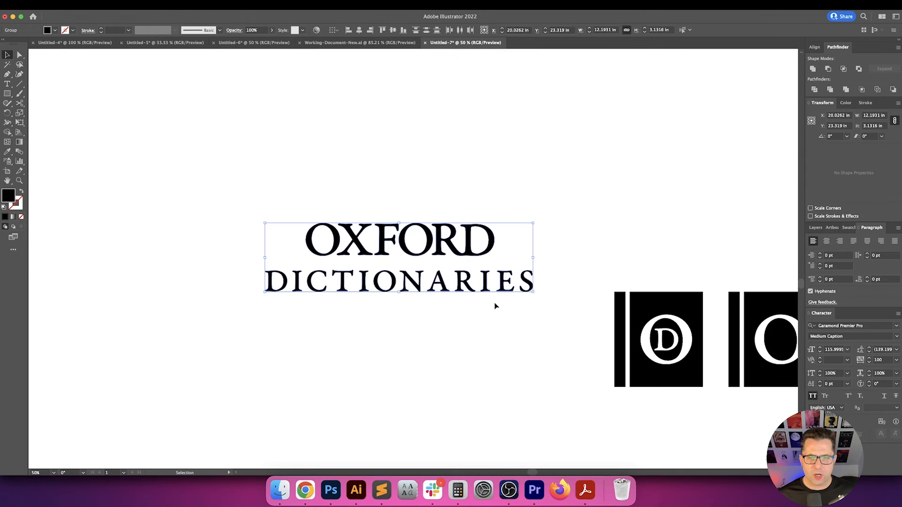
{"action": "left_click", "coordinate": [359, 31]}
{"action": "left_click", "coordinate": [434, 112]}
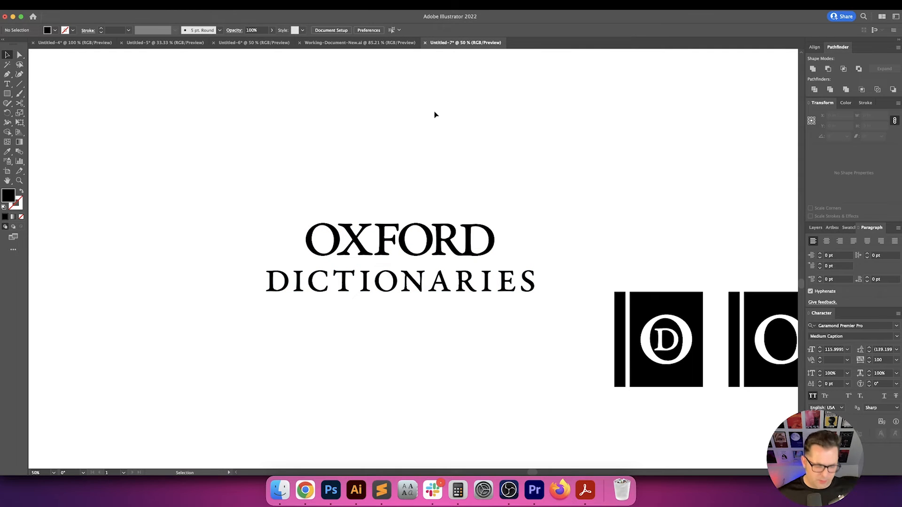
Duplicate the two-line OXFORD DICTIONARIES wordmark straight down, below the original
{"action": "left_click_drag", "start_coordinate": [433, 165], "coordinate": [410, 148]}
{"action": "left_click_drag", "start_coordinate": [201, 166], "coordinate": [363, 256]}
{"action": "left_click_drag", "start_coordinate": [442, 331], "coordinate": [442, 233]}
{"action": "left_click_drag", "start_coordinate": [442, 174], "coordinate": [442, 313]}
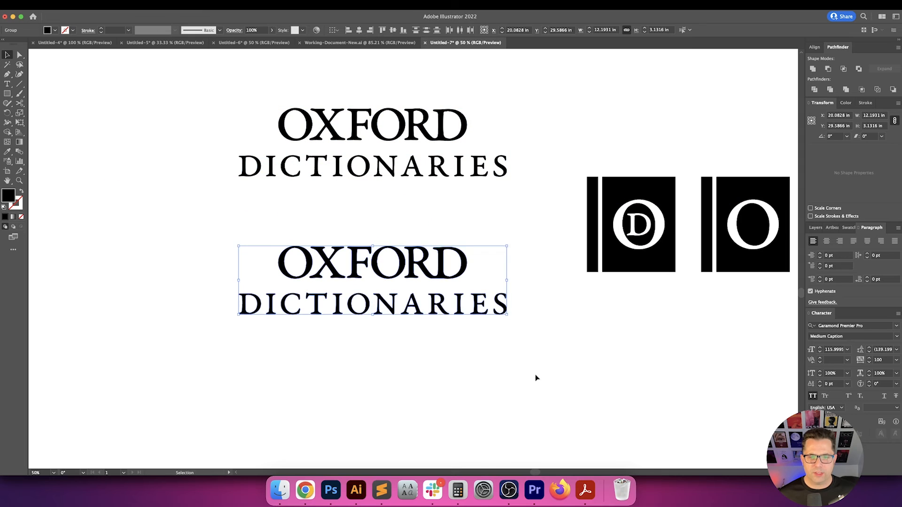
Scale the DICTIONARIES line of the lower wordmark copy proportionally to a height of 0.5 in
{"action": "left_click_drag", "start_coordinate": [509, 356], "coordinate": [401, 308]}
{"action": "left_click", "coordinate": [559, 30]}
{"action": "left_click", "coordinate": [591, 29]}
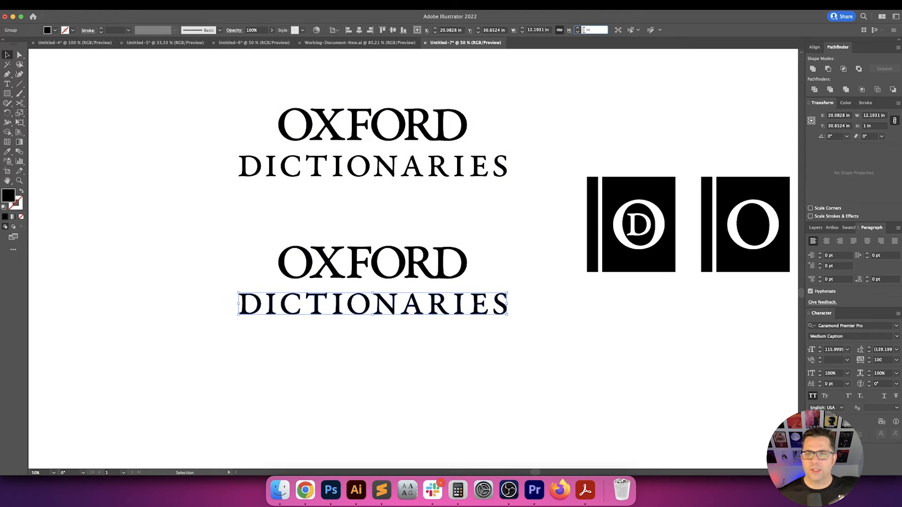
{"action": "type", "text": ".125"}
{"action": "key", "text": "Return"}
{"action": "key", "text": "Up"}
{"action": "key", "text": "Up"}
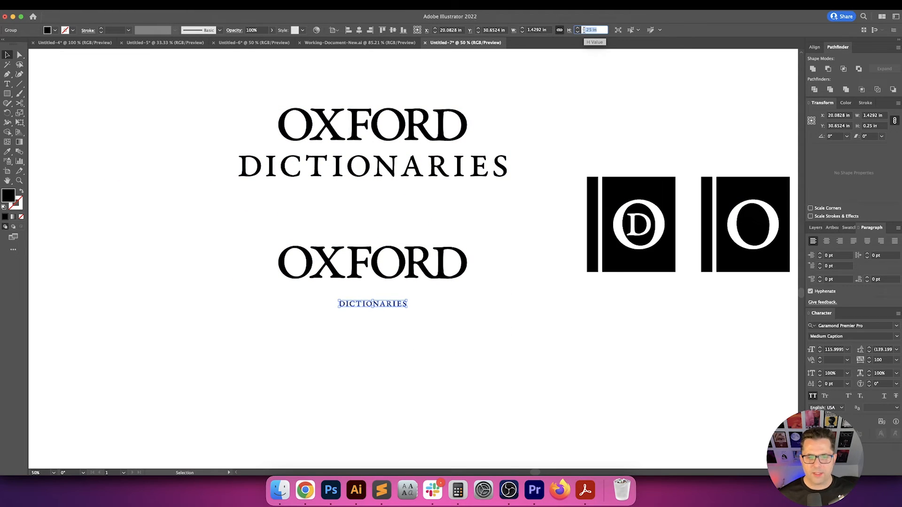
{"action": "key", "text": "Up"}
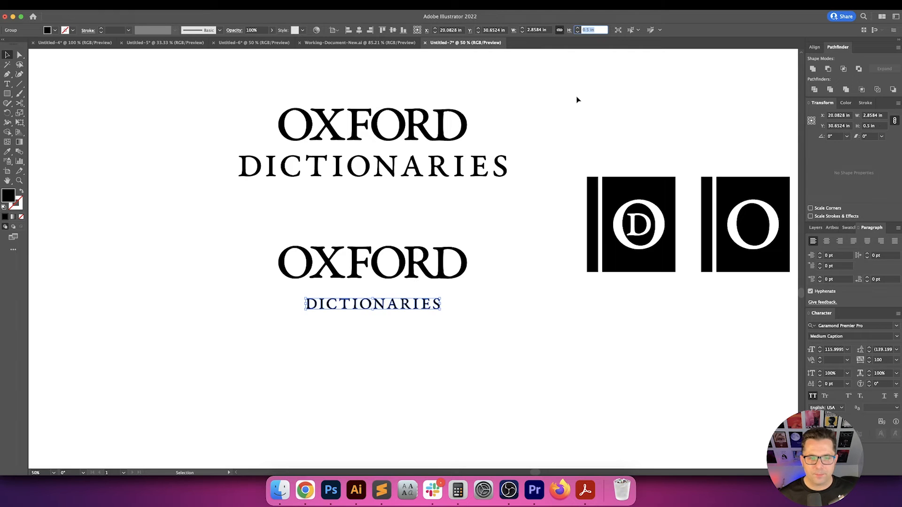
{"action": "left_click", "coordinate": [501, 345]}
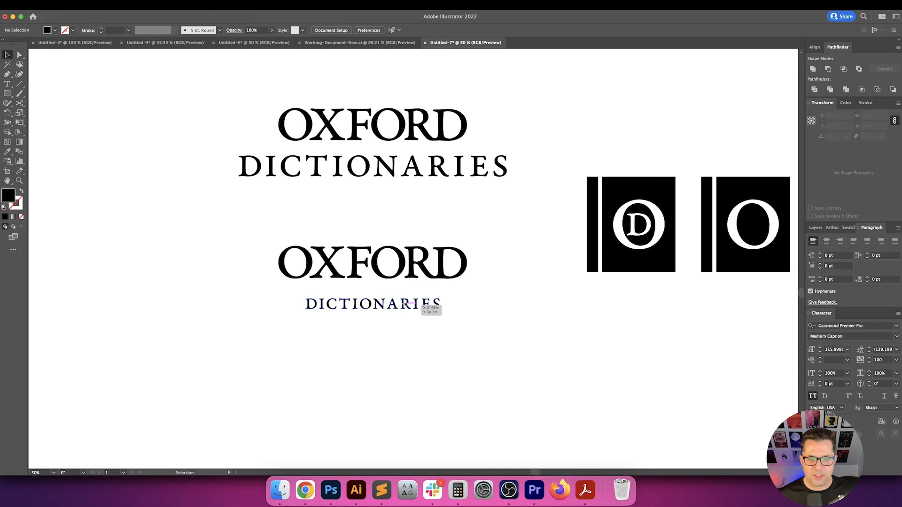
Move the small DICTIONARIES line up closer to OXFORD in the lower wordmark
{"action": "left_click_drag", "start_coordinate": [429, 305], "coordinate": [431, 297]}
{"action": "left_click", "coordinate": [385, 258], "text": "shift"}
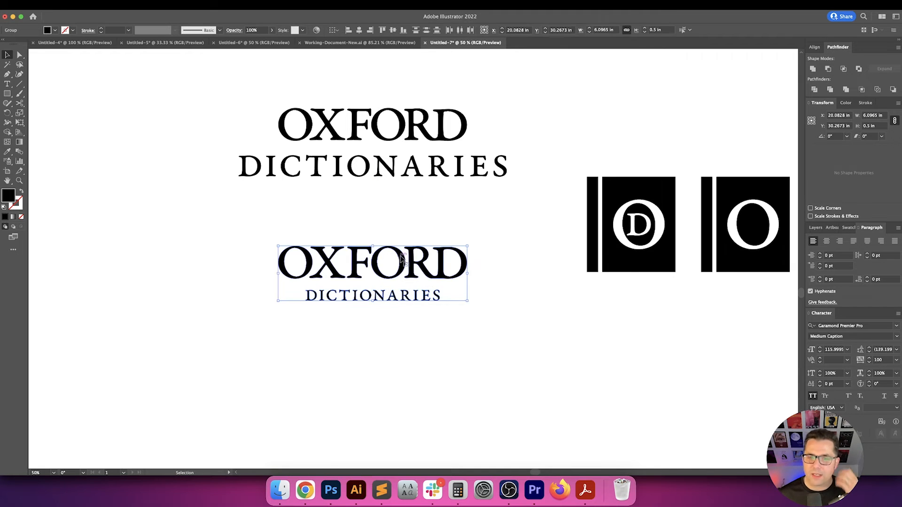
{"action": "left_click", "coordinate": [526, 300]}
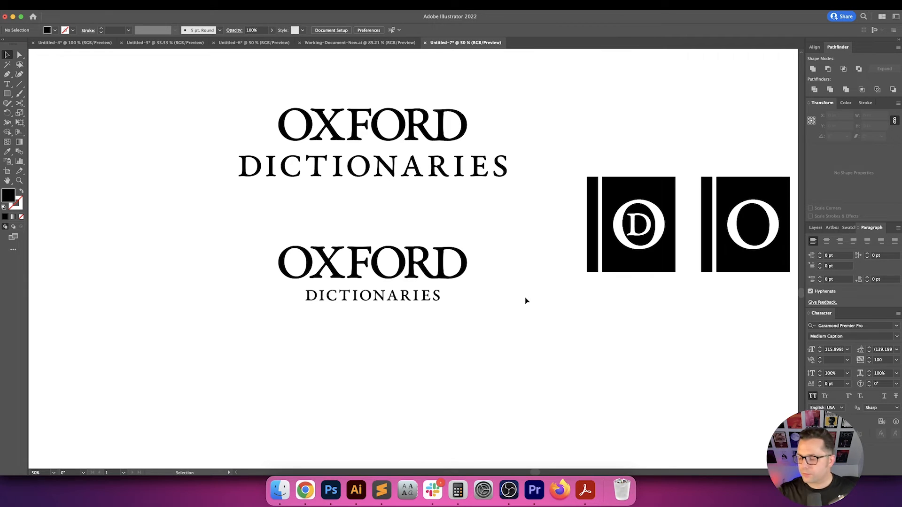
{"action": "scroll", "coordinate": [441, 381], "scroll_direction": "up", "scroll_amount": 1}
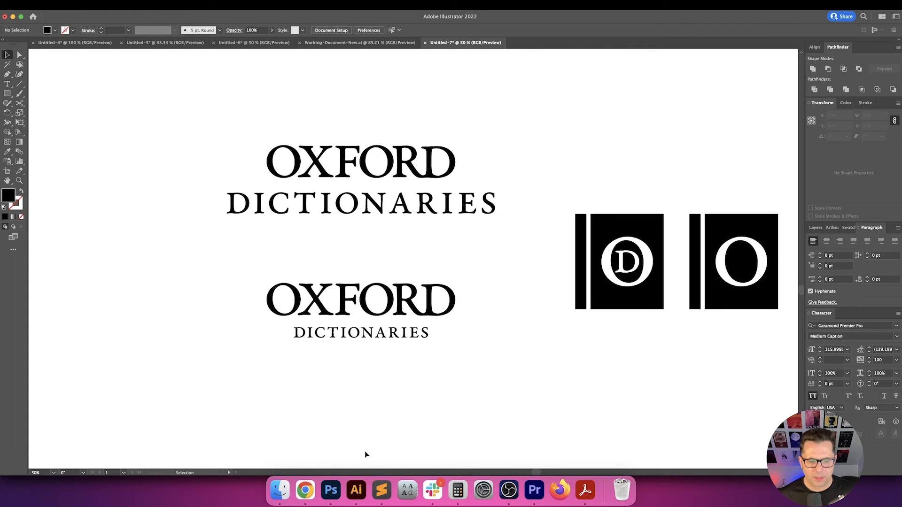
{"action": "left_click", "coordinate": [315, 490]}
{"action": "left_click", "coordinate": [356, 490]}
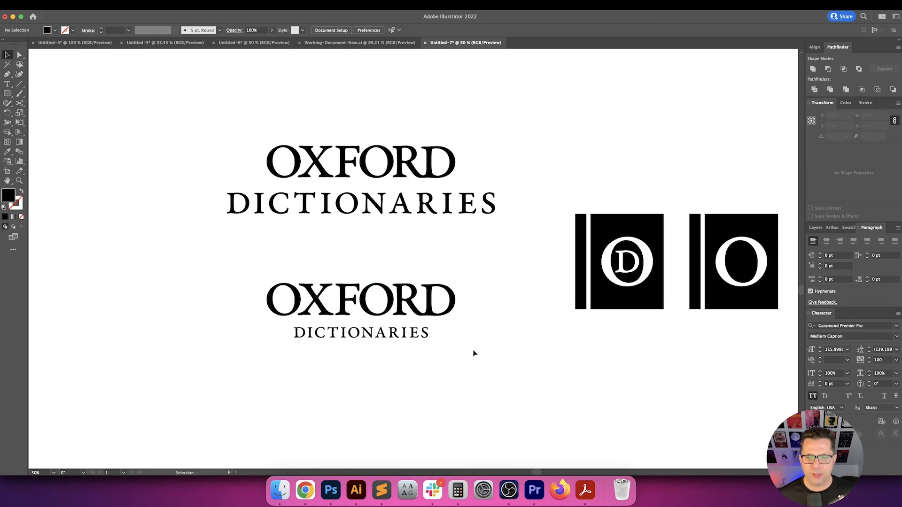
{"action": "scroll", "coordinate": [441, 357], "scroll_direction": "right", "scroll_amount": 3}
{"action": "scroll", "coordinate": [470, 329], "scroll_direction": "down", "scroll_amount": 2}
{"action": "scroll", "coordinate": [470, 329], "scroll_direction": "left", "scroll_amount": 2}
{"action": "scroll", "coordinate": [474, 345], "scroll_direction": "up", "scroll_amount": 2}
{"action": "scroll", "coordinate": [474, 346], "scroll_direction": "left", "scroll_amount": 2}
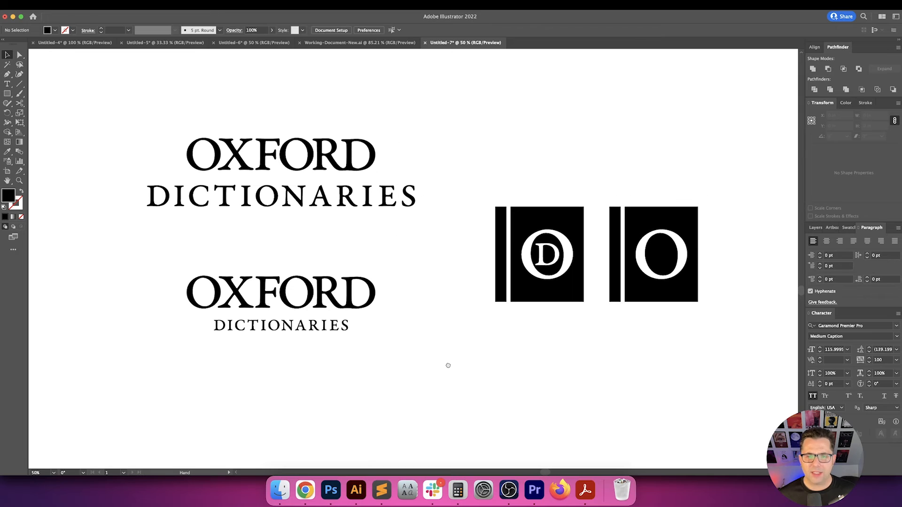
{"action": "scroll", "coordinate": [447, 359], "scroll_direction": "up", "scroll_amount": 1}
{"action": "scroll", "coordinate": [447, 359], "scroll_direction": "left", "scroll_amount": 1}
{"action": "scroll", "coordinate": [447, 329], "scroll_direction": "down", "scroll_amount": 3}
{"action": "scroll", "coordinate": [447, 328], "scroll_direction": "right", "scroll_amount": 2}
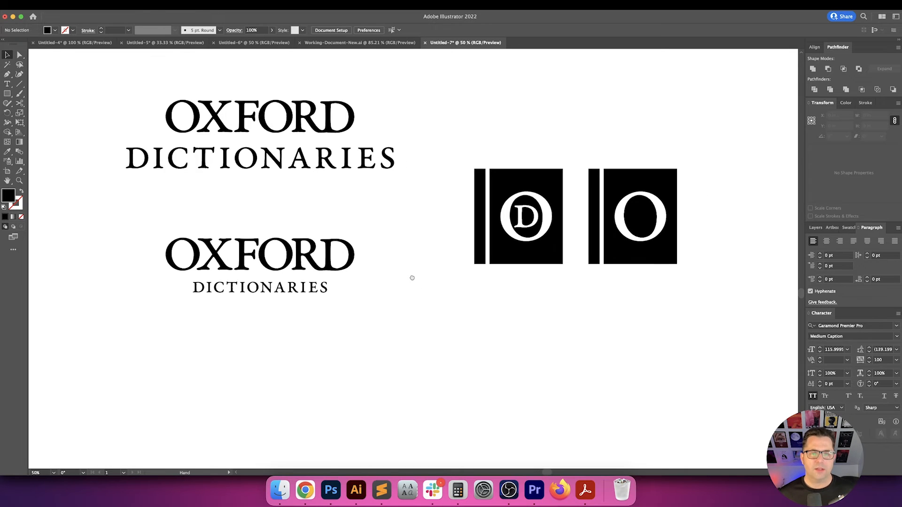
{"action": "scroll", "coordinate": [412, 277], "scroll_direction": "up", "scroll_amount": 3}
{"action": "scroll", "coordinate": [411, 277], "scroll_direction": "left", "scroll_amount": 3}
{"action": "scroll", "coordinate": [435, 193], "scroll_direction": "down", "scroll_amount": 1}
{"action": "scroll", "coordinate": [435, 193], "scroll_direction": "left", "scroll_amount": 2}
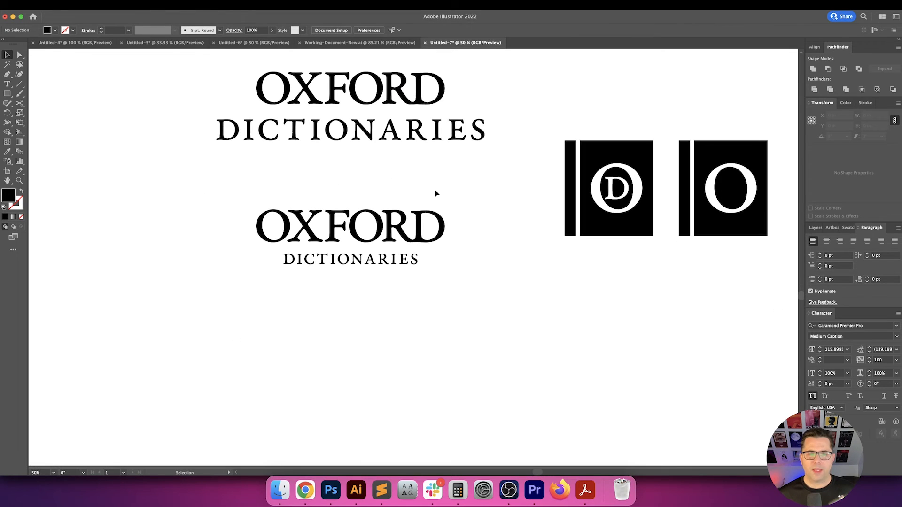
Move the lower wordmark with the small DICTIONARIES line straight down to free space above it
{"action": "left_click_drag", "start_coordinate": [221, 187], "coordinate": [333, 236]}
{"action": "scroll", "coordinate": [466, 286], "scroll_direction": "down", "scroll_amount": 3}
{"action": "scroll", "coordinate": [466, 287], "scroll_direction": "right", "scroll_amount": 1}
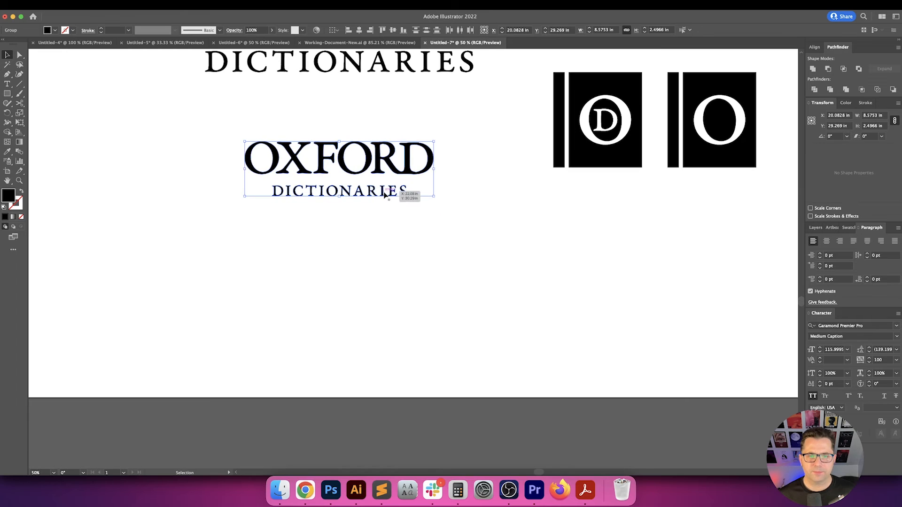
{"action": "left_click_drag", "start_coordinate": [386, 195], "coordinate": [388, 347]}
{"action": "left_click", "coordinate": [395, 254]}
Move the book icon with the OD monogram to just above the lower wordmark, roughly centered on it
{"action": "left_click_drag", "start_coordinate": [395, 254], "coordinate": [458, 319]}
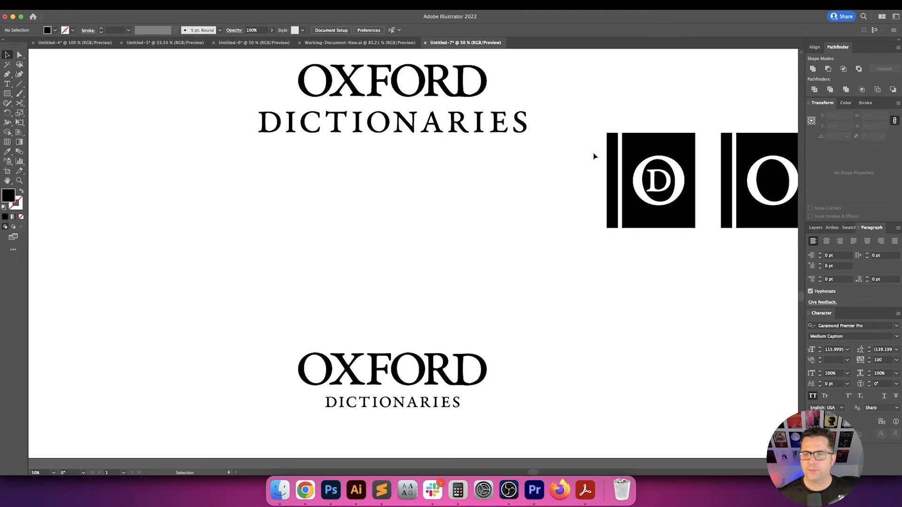
{"action": "scroll", "coordinate": [564, 162], "scroll_direction": "right", "scroll_amount": 1}
{"action": "left_click_drag", "start_coordinate": [548, 153], "coordinate": [611, 202]}
{"action": "left_click_drag", "start_coordinate": [661, 186], "coordinate": [403, 300]}
{"action": "left_click", "coordinate": [301, 238]}
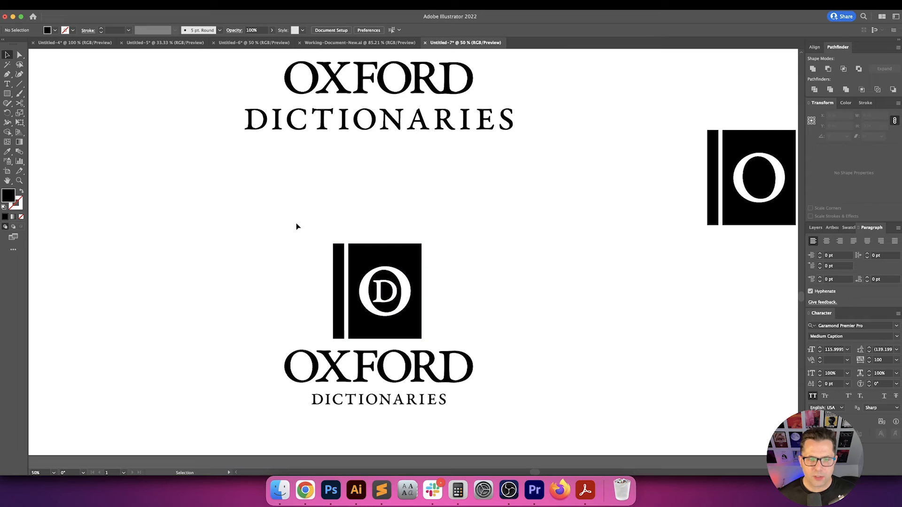
Cut the white O and D shapes out of the black book icon above the lower wordmark using Pathfinder
{"action": "left_click_drag", "start_coordinate": [296, 227], "coordinate": [430, 318]}
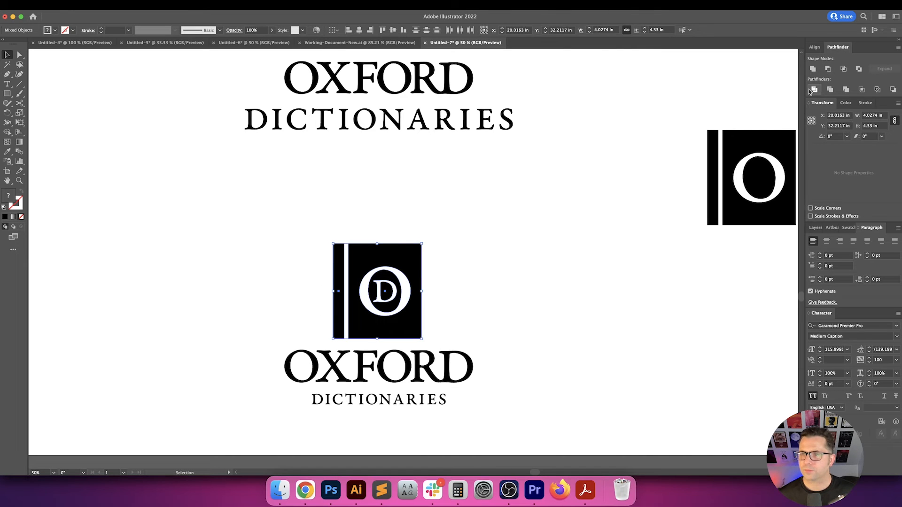
{"action": "key", "text": "a"}
{"action": "left_click", "coordinate": [425, 298]}
{"action": "scroll", "coordinate": [388, 295], "scroll_direction": "up", "scroll_amount": 1}
{"action": "scroll", "coordinate": [389, 295], "scroll_direction": "up", "scroll_amount": 3}
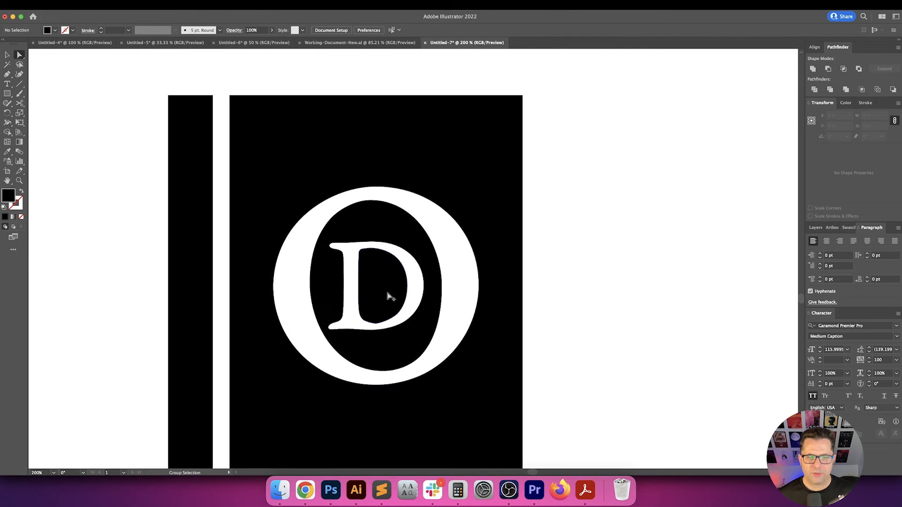
{"action": "left_click", "coordinate": [302, 296]}
{"action": "key", "text": "super+shift+a"}
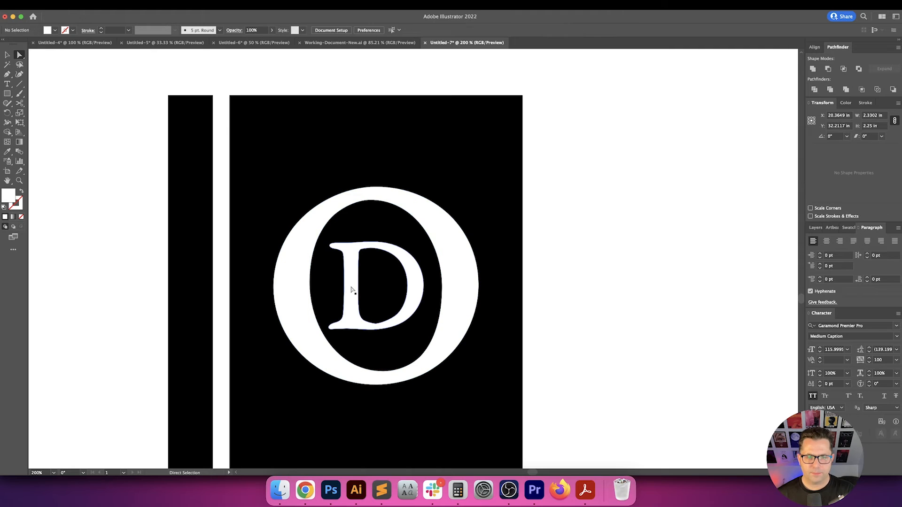
{"action": "scroll", "coordinate": [245, 287], "scroll_direction": "down", "scroll_amount": 3}
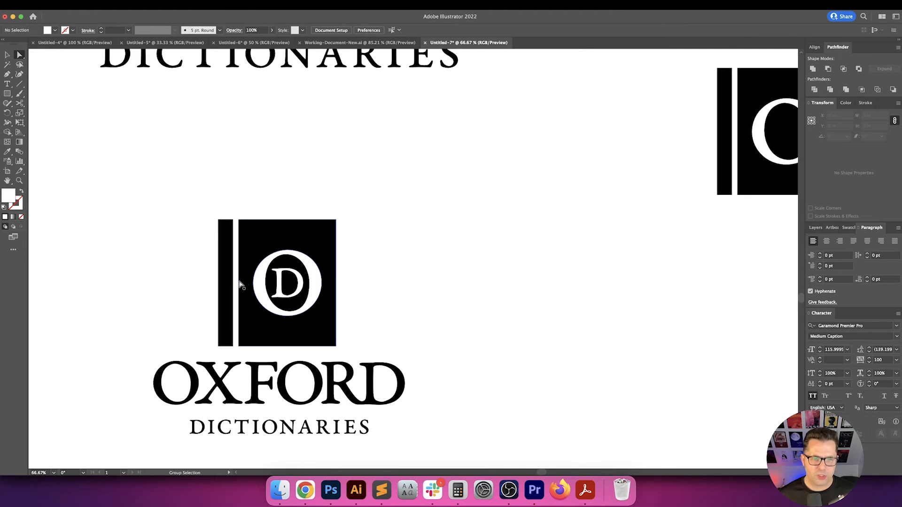
{"action": "key", "text": "v"}
{"action": "left_click_drag", "start_coordinate": [194, 245], "coordinate": [376, 309]}
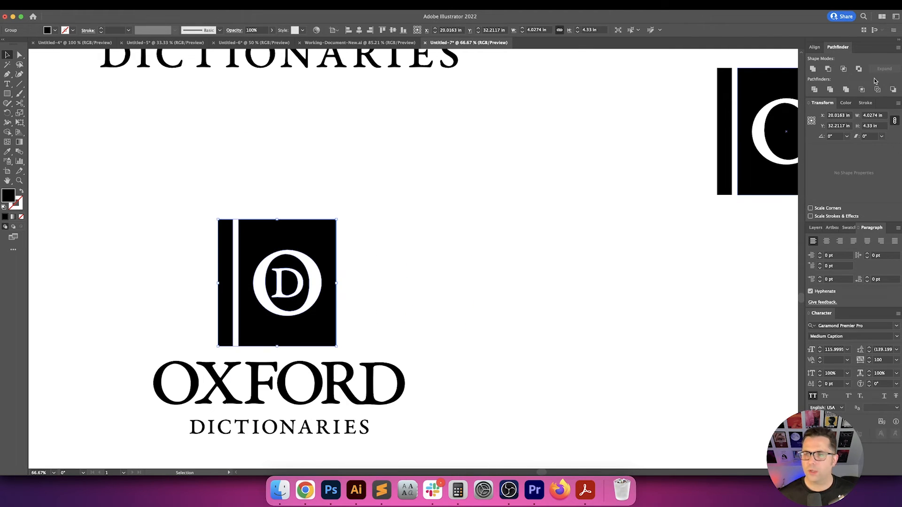
{"action": "left_click", "coordinate": [451, 245]}
Scale the OD book icon above the lower wordmark proportionally to a height of 2 in
{"action": "scroll", "coordinate": [451, 245], "scroll_direction": "left", "scroll_amount": 3}
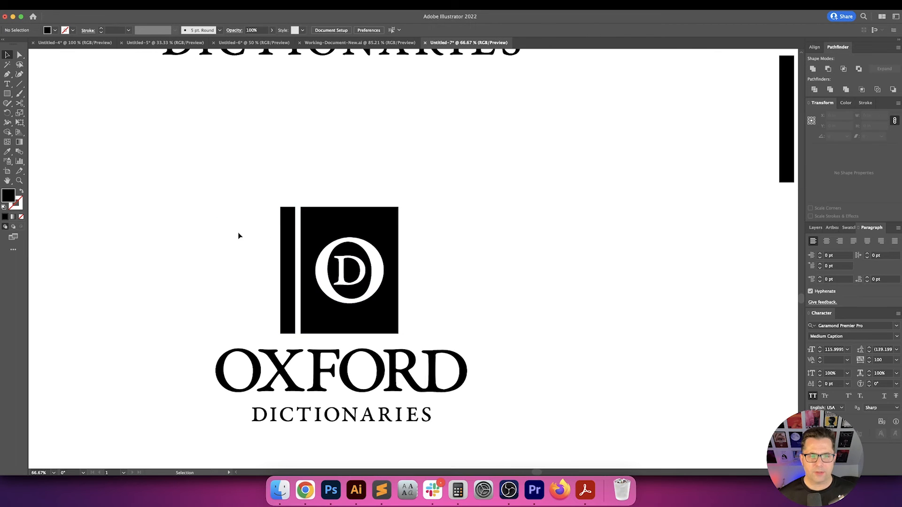
{"action": "left_click_drag", "start_coordinate": [266, 226], "coordinate": [479, 302]}
{"action": "left_click", "coordinate": [871, 126]}
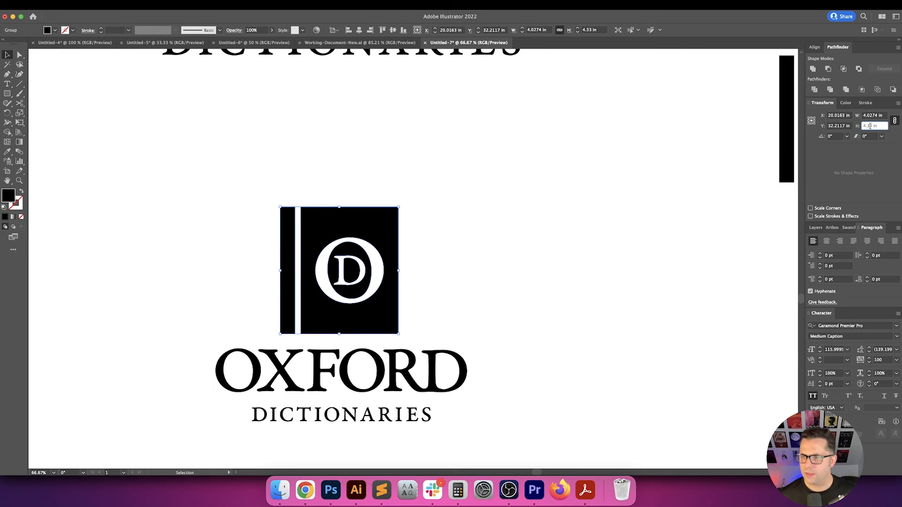
{"action": "type", "text": "4"}
{"action": "key", "text": "Return"}
{"action": "type", "text": "2"}
{"action": "key", "text": "Return"}
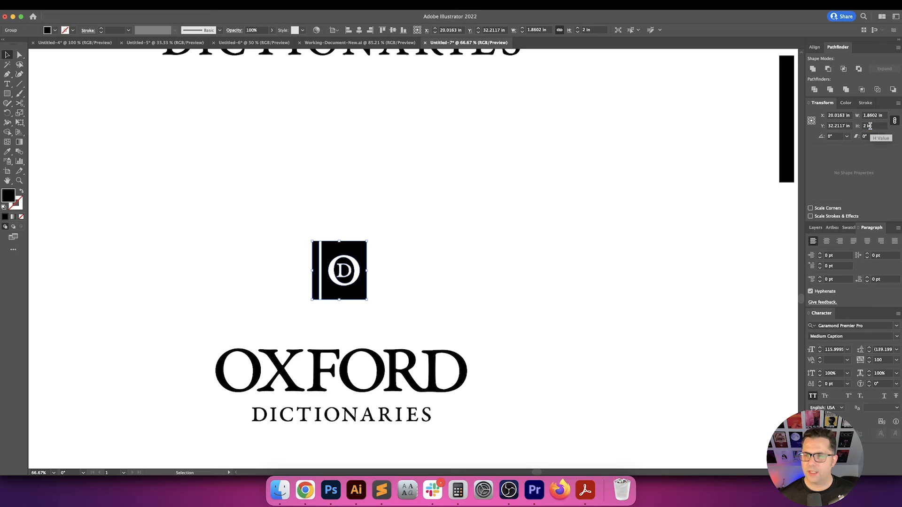
{"action": "left_click", "coordinate": [572, 296]}
{"action": "scroll", "coordinate": [554, 296], "scroll_direction": "left", "scroll_amount": 3}
{"action": "scroll", "coordinate": [554, 296], "scroll_direction": "down", "scroll_amount": 1}
{"action": "scroll", "coordinate": [344, 248], "scroll_direction": "down", "scroll_amount": 1}
{"action": "scroll", "coordinate": [343, 249], "scroll_direction": "right", "scroll_amount": 1}
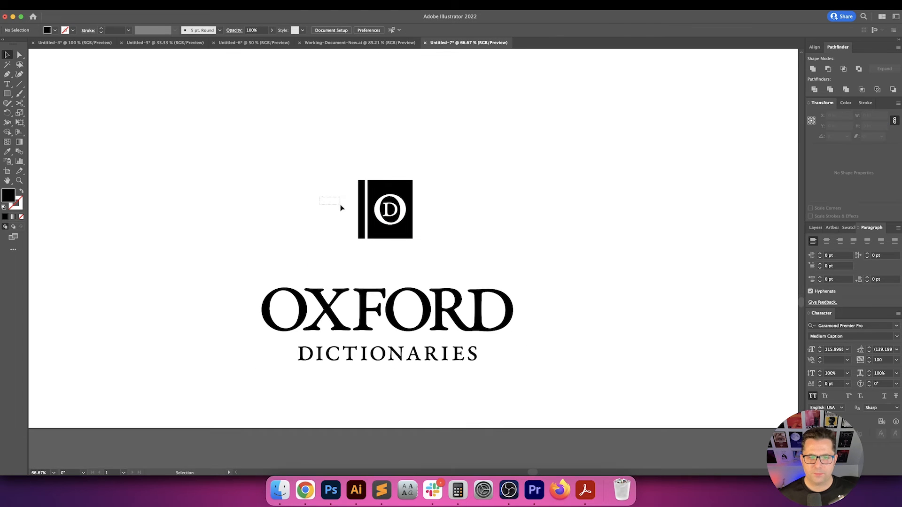
Center the OD book icon horizontally on the OXFORD wordmark below it
{"action": "left_click", "coordinate": [362, 209]}
{"action": "left_click", "coordinate": [389, 321], "text": "shift"}
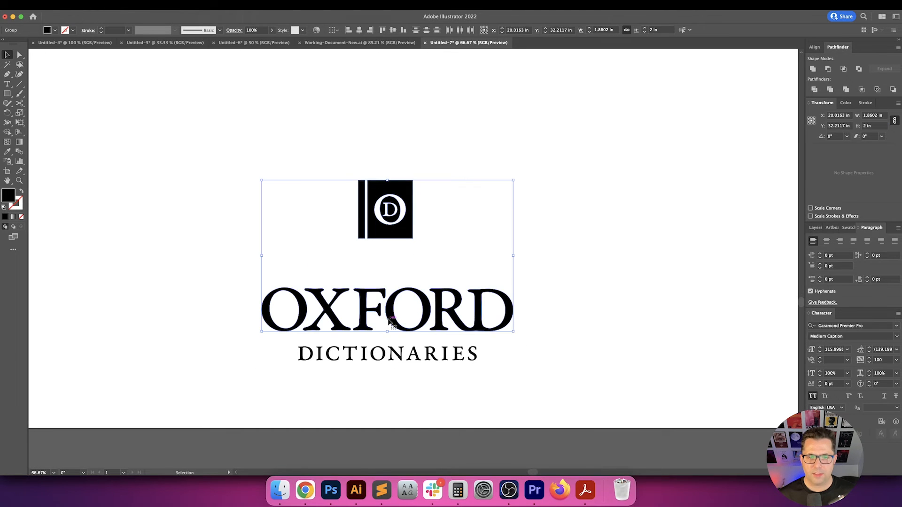
{"action": "left_click", "coordinate": [359, 29]}
{"action": "left_click", "coordinate": [455, 178]}
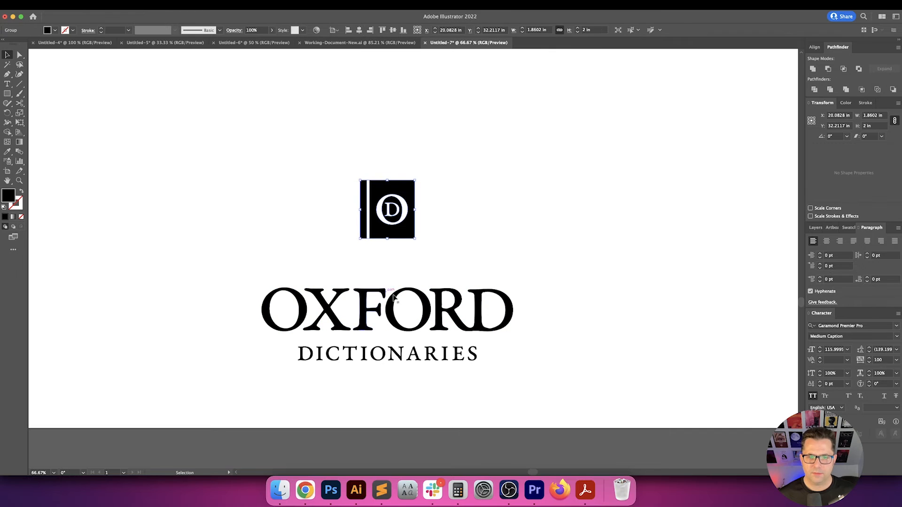
{"action": "double_click", "coordinate": [430, 313]}
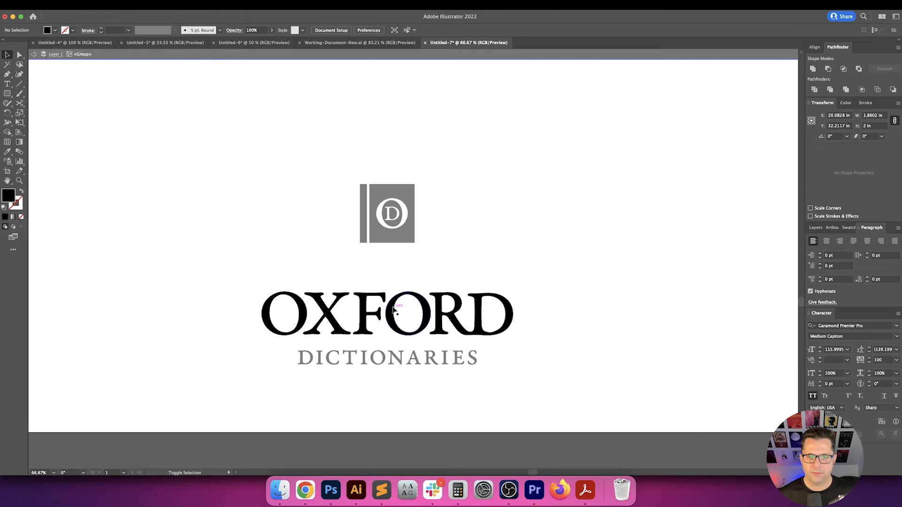
{"action": "double_click", "coordinate": [452, 238]}
Distribute the book icon, OXFORD and DICTIONARIES vertically with 0.1875 in spacing, using OXFORD as the key object
{"action": "left_click", "coordinate": [422, 316]}
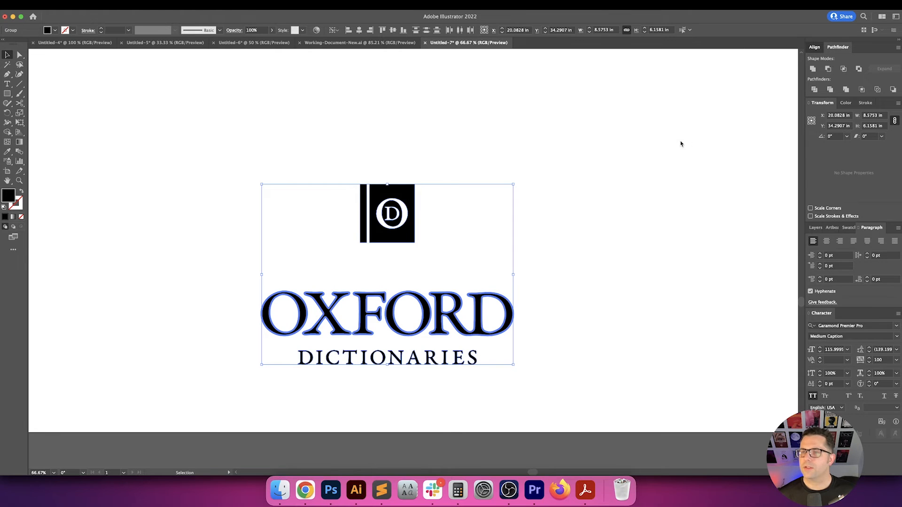
{"action": "left_click", "coordinate": [535, 225]}
{"action": "left_click_drag", "start_coordinate": [520, 157], "coordinate": [323, 394]}
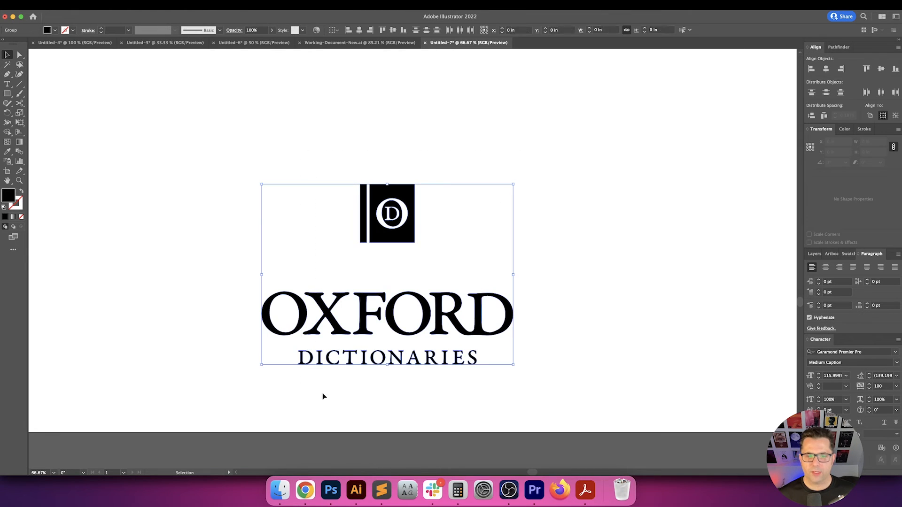
{"action": "left_click", "coordinate": [398, 319]}
{"action": "left_click", "coordinate": [812, 116]}
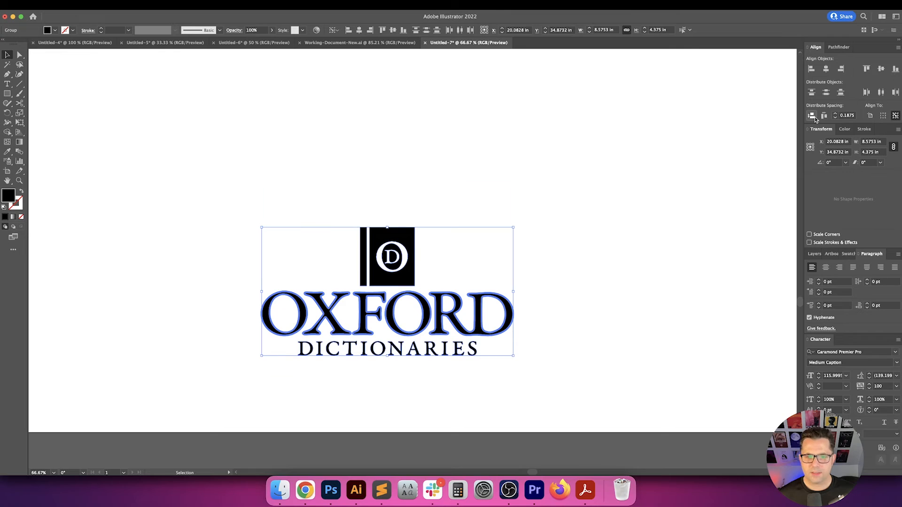
Redistribute the icon, OXFORD and DICTIONARIES vertically with 0.375 in spacing
{"action": "left_click", "coordinate": [853, 115]}
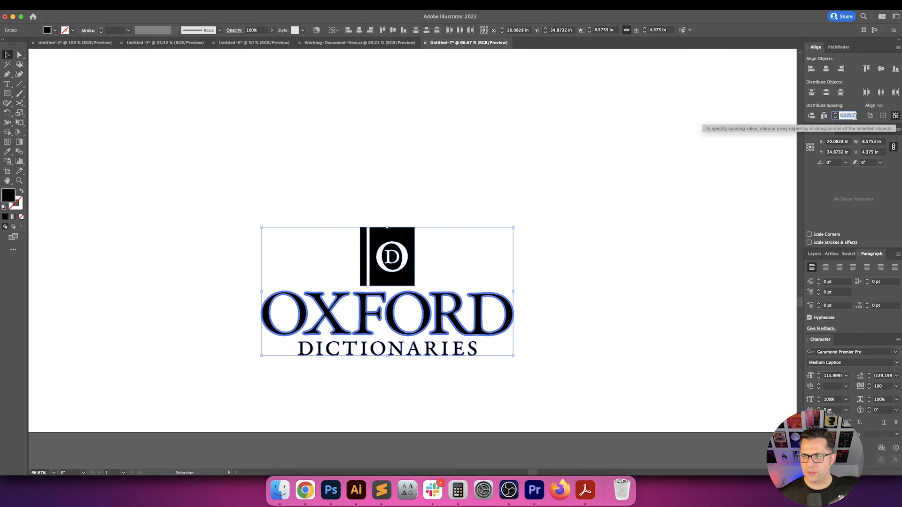
{"action": "type", "text": "0.375"}
{"action": "key", "text": "Return"}
{"action": "left_click", "coordinate": [812, 116]}
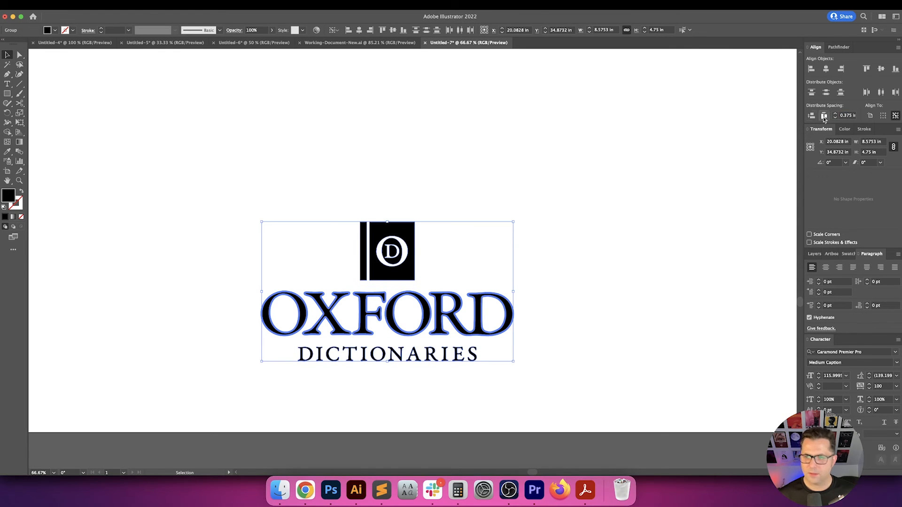
Redistribute the stacked lockup's three elements vertically with 0.5 in spacing and deselect them
{"action": "left_click", "coordinate": [845, 116]}
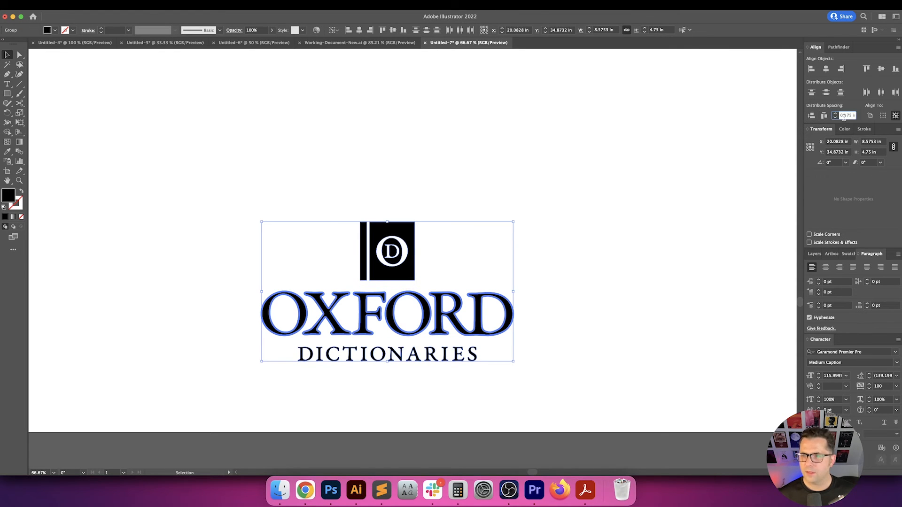
{"action": "left_click", "coordinate": [811, 116]}
{"action": "left_click", "coordinate": [639, 207]}
Duplicate the stacked lockup to its right and place the copy's book icon just left of OXFORD, top-aligned with the letters
{"action": "scroll", "coordinate": [606, 244], "scroll_direction": "down", "scroll_amount": 3}
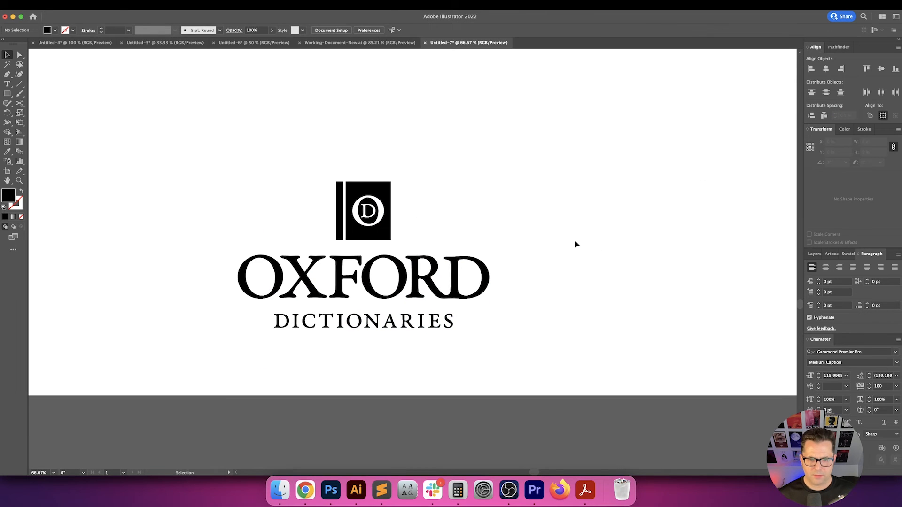
{"action": "scroll", "coordinate": [550, 244], "scroll_direction": "left", "scroll_amount": 3}
{"action": "scroll", "coordinate": [322, 197], "scroll_direction": "right", "scroll_amount": 3}
{"action": "left_click_drag", "start_coordinate": [234, 190], "coordinate": [550, 373]}
{"action": "scroll", "coordinate": [246, 237], "scroll_direction": "right", "scroll_amount": 5}
{"action": "left_click_drag", "start_coordinate": [245, 237], "coordinate": [429, 297]}
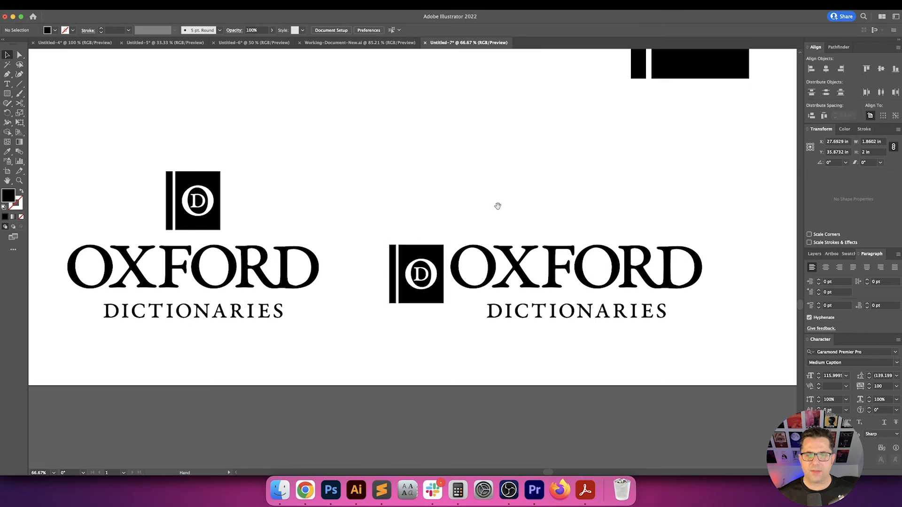
Scale the book icon beside the copied wordmark proportionally to a height of 0.75 in
{"action": "scroll", "coordinate": [414, 207], "scroll_direction": "right", "scroll_amount": 3}
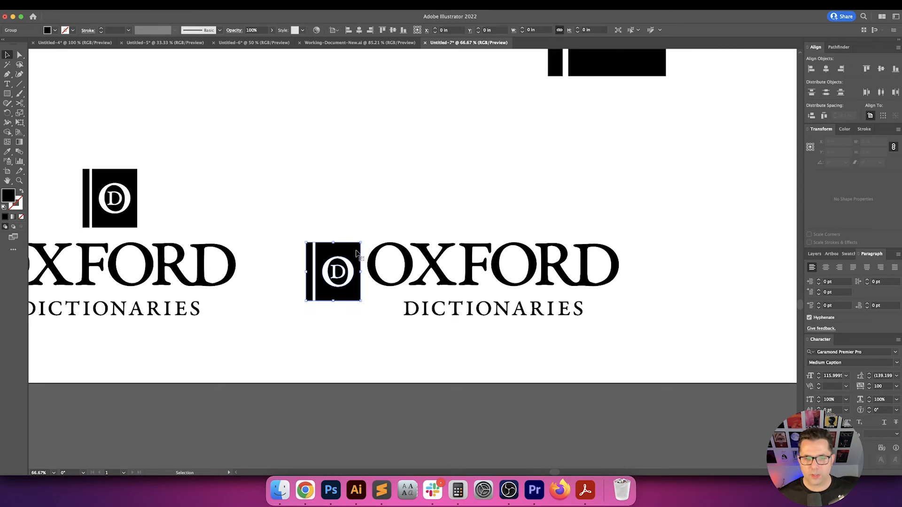
{"action": "left_click", "coordinate": [372, 259]}
{"action": "left_click", "coordinate": [409, 199]}
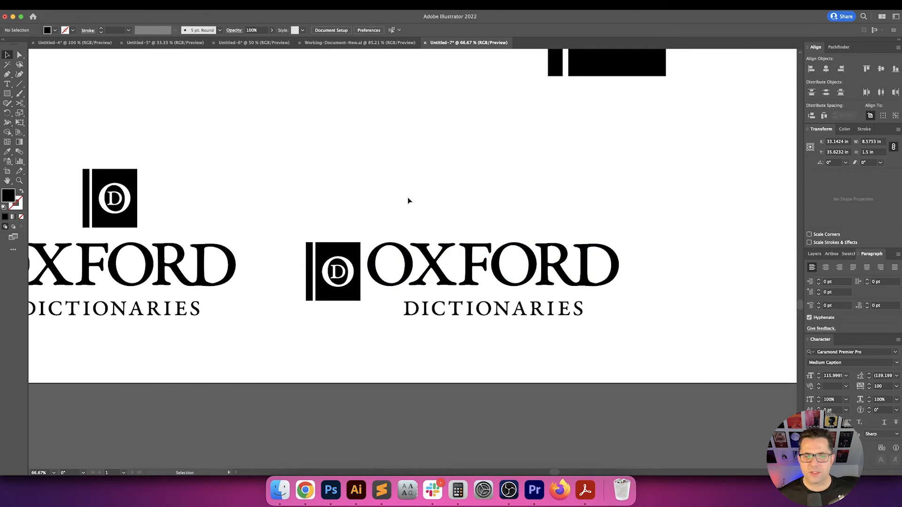
{"action": "left_click", "coordinate": [345, 249]}
{"action": "left_click", "coordinate": [879, 153]}
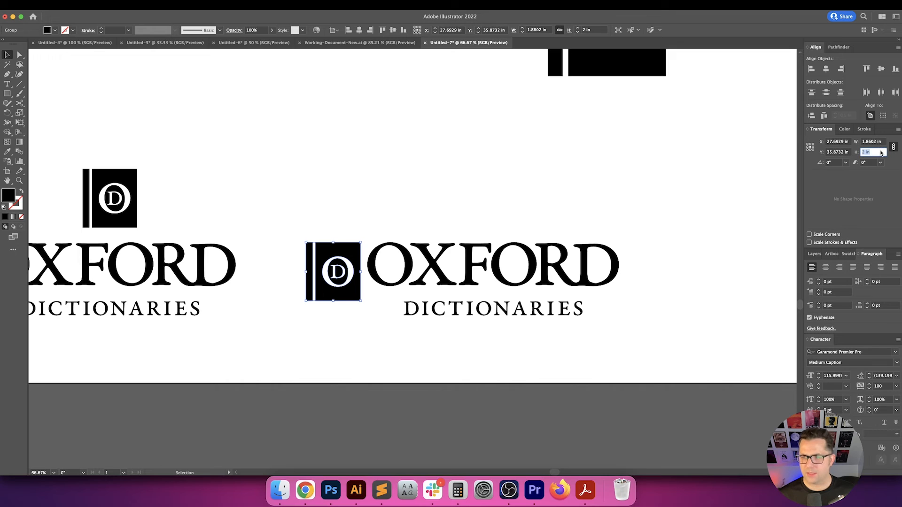
{"action": "key", "text": "Return"}
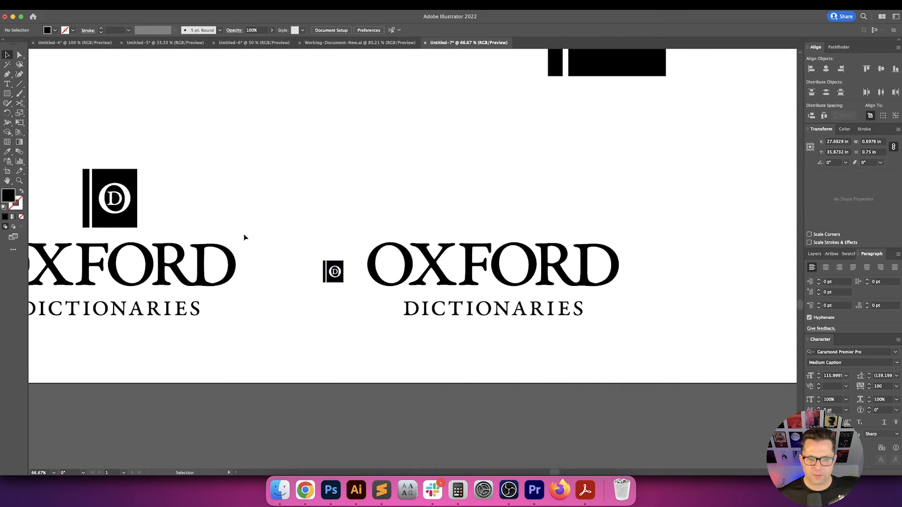
Center the small book icon vertically on the copied OXFORD wordmark
{"action": "left_click_drag", "start_coordinate": [246, 248], "coordinate": [377, 262]}
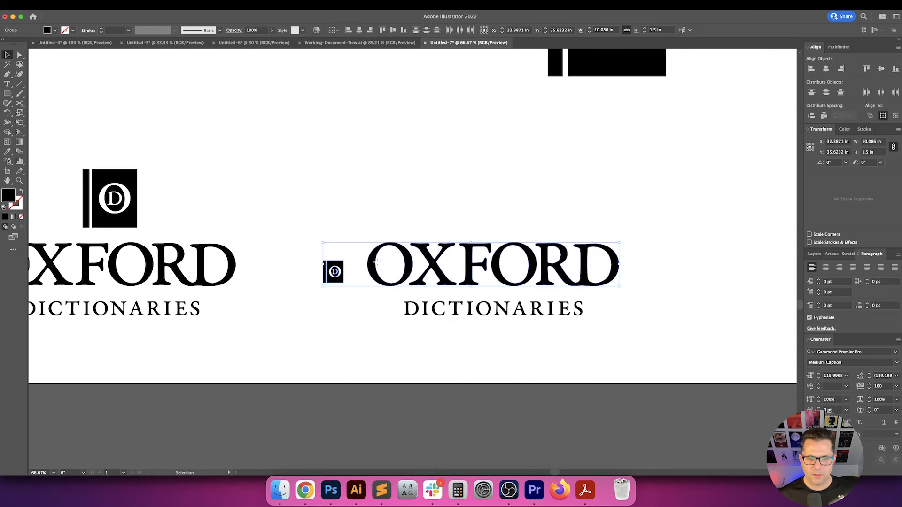
{"action": "left_click", "coordinate": [393, 30]}
{"action": "scroll", "coordinate": [400, 117], "scroll_direction": "right", "scroll_amount": 2}
{"action": "left_click", "coordinate": [395, 140]}
Align the small icon's left edge with the O of OXFORD and offset it horizontally by -0.25 in
{"action": "left_click_drag", "start_coordinate": [317, 271], "coordinate": [342, 272]}
{"action": "key", "text": "Return"}
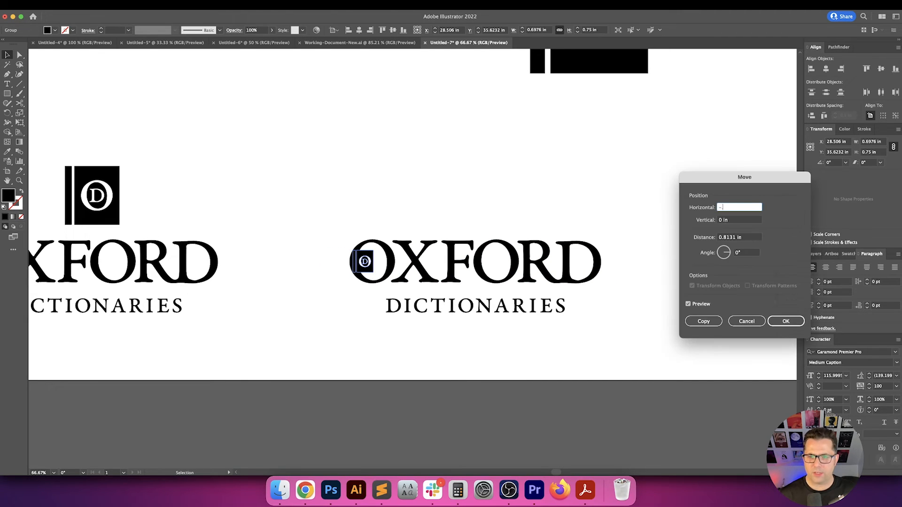
{"action": "type", "text": "-.25"}
{"action": "key", "text": "Tab"}
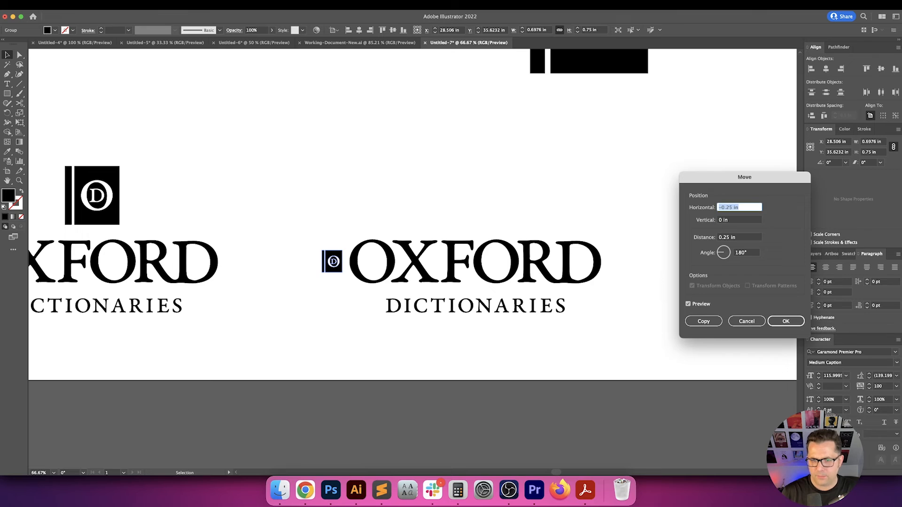
{"action": "key", "text": "Return"}
{"action": "left_click", "coordinate": [376, 182]}
Scale the icon beside OXFORD proportionally to a height of 1 in, and enlarge it further to 1.5 in
{"action": "left_click_drag", "start_coordinate": [377, 182], "coordinate": [353, 195]}
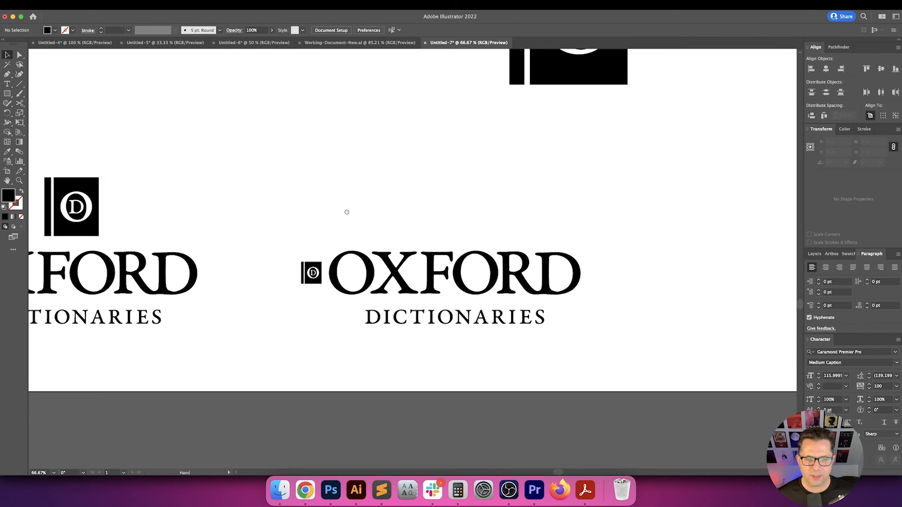
{"action": "scroll", "coordinate": [370, 244], "scroll_direction": "left", "scroll_amount": 2}
{"action": "left_click_drag", "start_coordinate": [357, 290], "coordinate": [358, 292]}
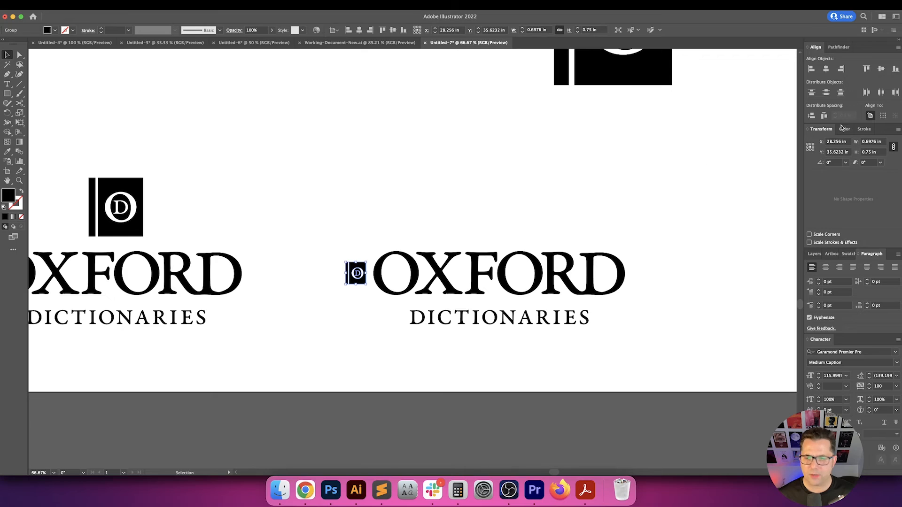
{"action": "double_click", "coordinate": [879, 151]}
{"action": "type", "text": "1"}
{"action": "key", "text": "Return"}
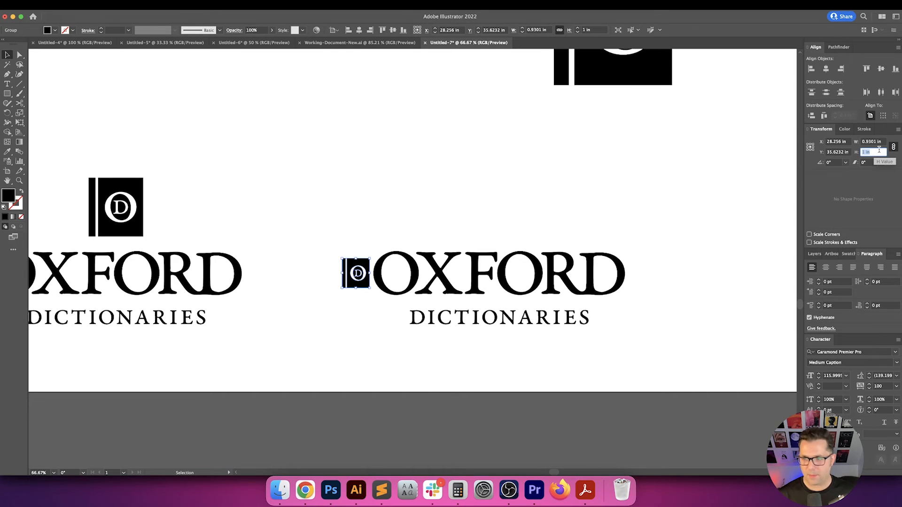
{"action": "type", "text": "1.5"}
{"action": "key", "text": "Return"}
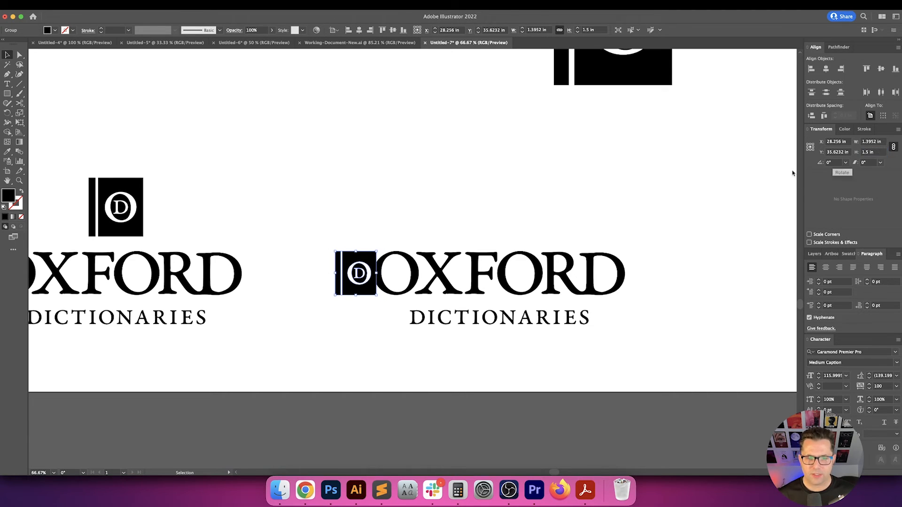
With the icon as key object, space OXFORD 0.5 in from it horizontally, and reduce that spacing to 0.25 in
{"action": "left_click", "coordinate": [382, 270], "text": "shift"}
{"action": "left_click", "coordinate": [374, 266]}
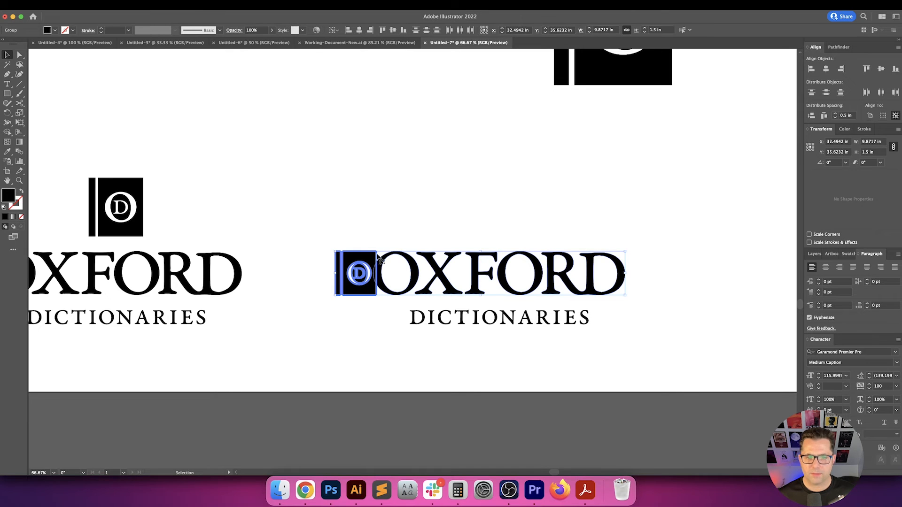
{"action": "left_click", "coordinate": [824, 116]}
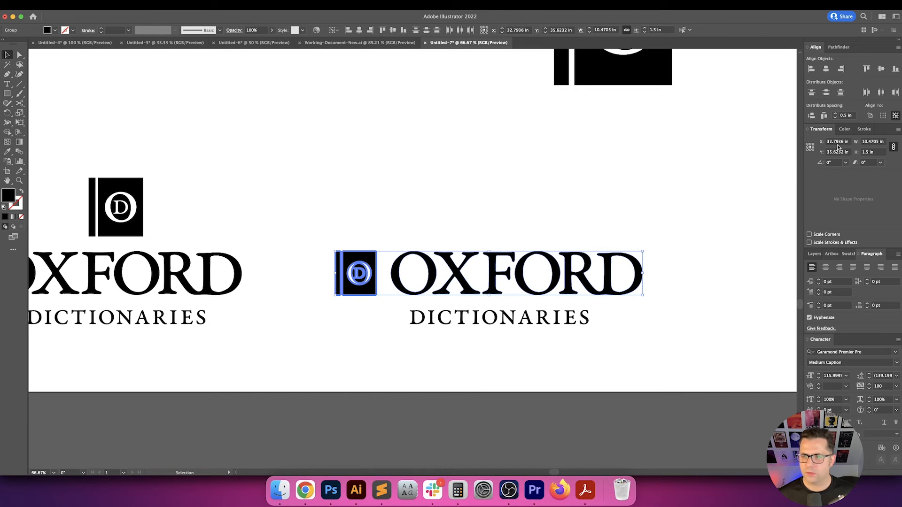
{"action": "key", "text": "BackSpace"}
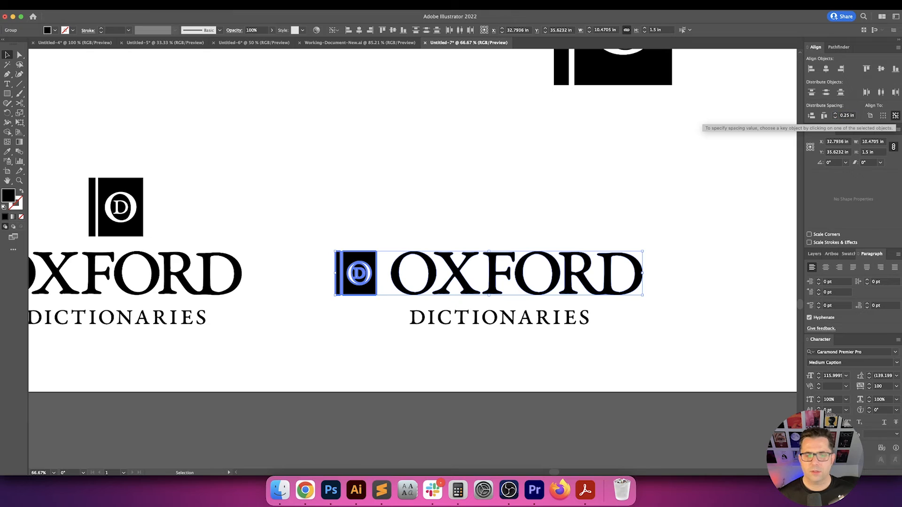
{"action": "left_click", "coordinate": [824, 118]}
{"action": "left_click", "coordinate": [585, 217]}
Align the DICTIONARIES line flush left with OXFORD in the horizontal lockup
{"action": "left_click_drag", "start_coordinate": [585, 217], "coordinate": [511, 198]}
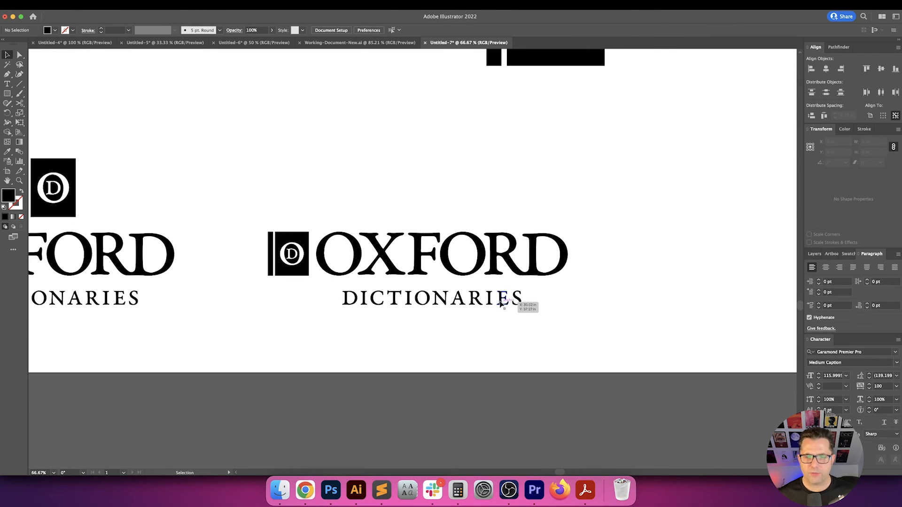
{"action": "left_click_drag", "start_coordinate": [496, 300], "coordinate": [464, 303]}
{"action": "left_click", "coordinate": [381, 259]}
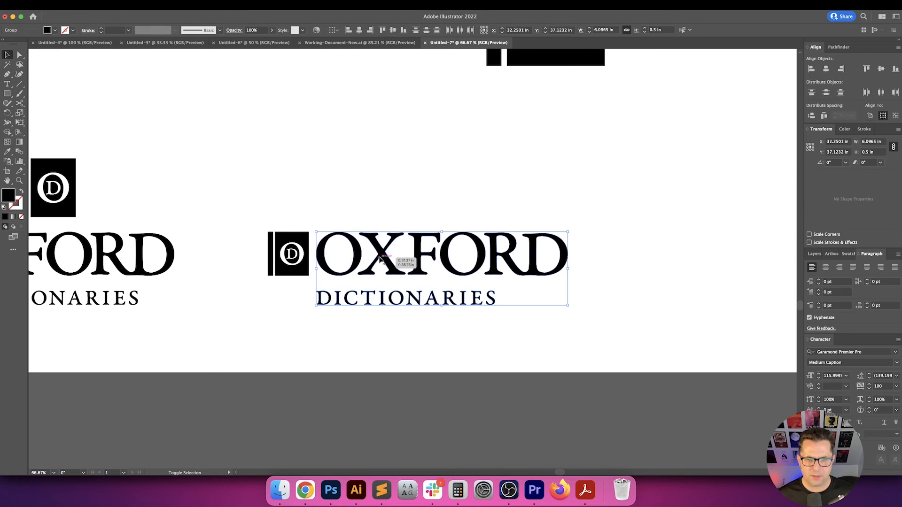
{"action": "left_click", "coordinate": [389, 130]}
Compare the stacked and horizontal lockups side by side
{"action": "left_click_drag", "start_coordinate": [409, 138], "coordinate": [424, 145]}
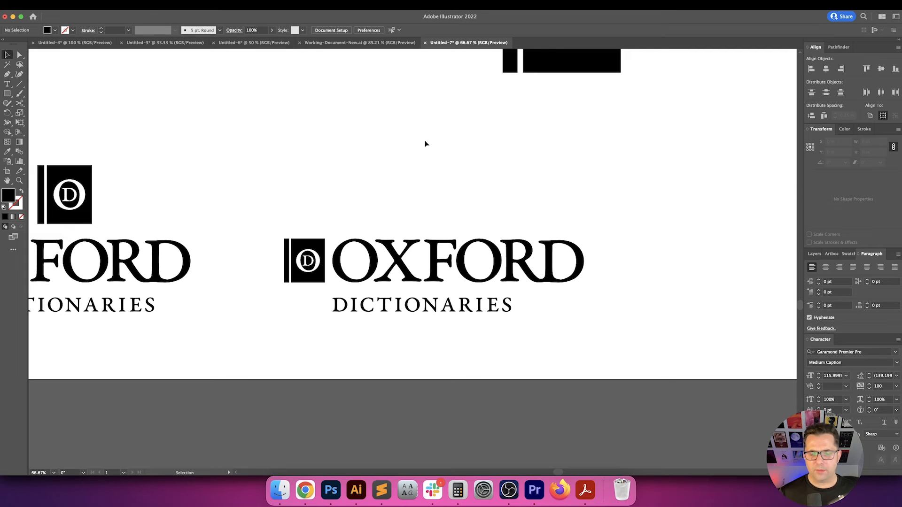
{"action": "left_click_drag", "start_coordinate": [453, 146], "coordinate": [625, 149]}
{"action": "left_click_drag", "start_coordinate": [530, 159], "coordinate": [565, 167]}
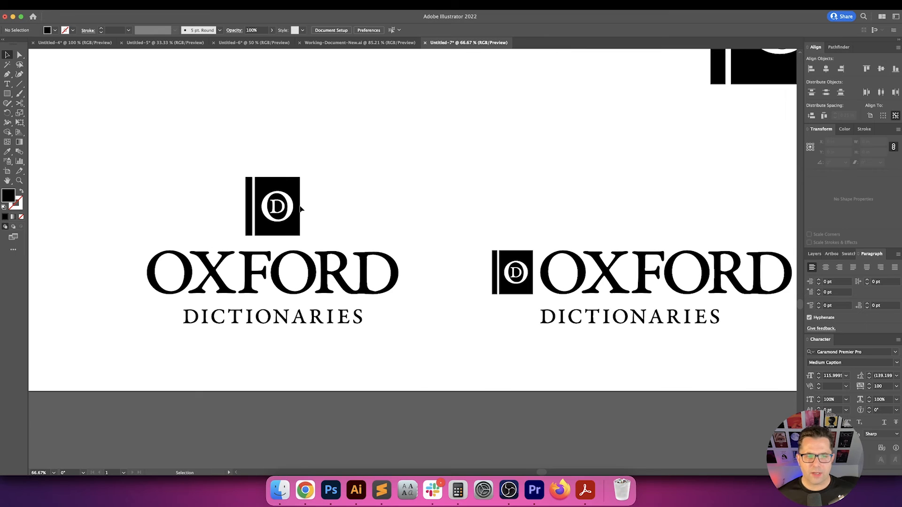
{"action": "left_click_drag", "start_coordinate": [297, 270], "coordinate": [389, 374]}
{"action": "left_click", "coordinate": [419, 206]}
{"action": "left_click_drag", "start_coordinate": [427, 199], "coordinate": [411, 237]}
{"action": "scroll", "coordinate": [413, 237], "scroll_direction": "down", "scroll_amount": 1}
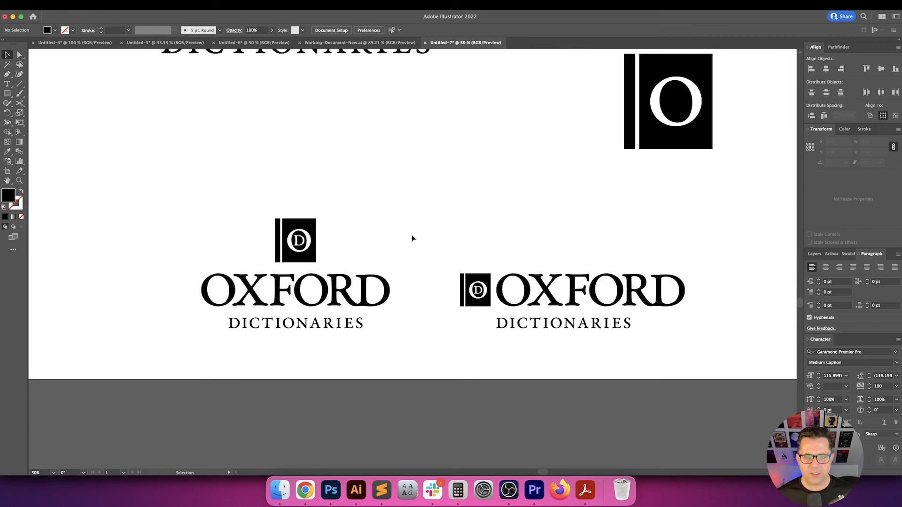
{"action": "left_click_drag", "start_coordinate": [473, 235], "coordinate": [469, 269]}
Extend the artboard's lower edge far down to create free space below the lockups
{"action": "key", "text": "super+minus"}
{"action": "key", "text": "super+minus"}
{"action": "key", "text": "super+minus"}
{"action": "key", "text": "super+minus"}
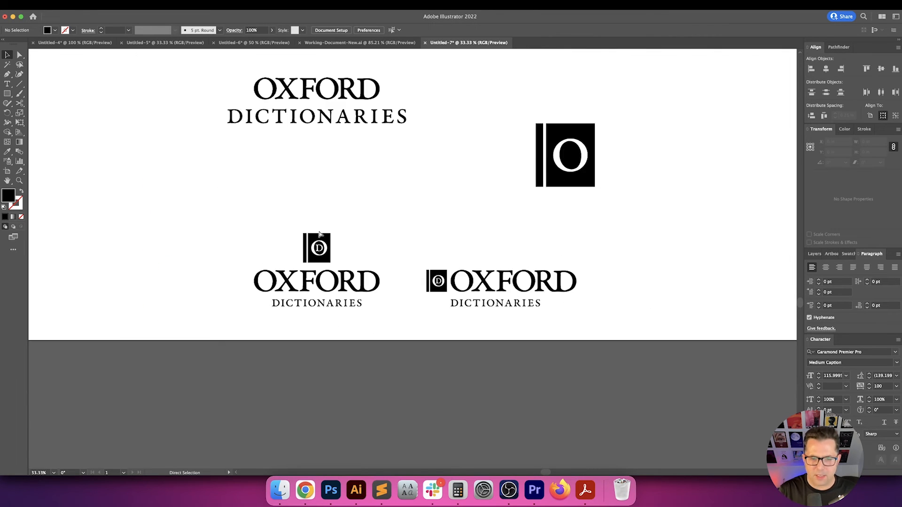
{"action": "key", "text": "shift+o"}
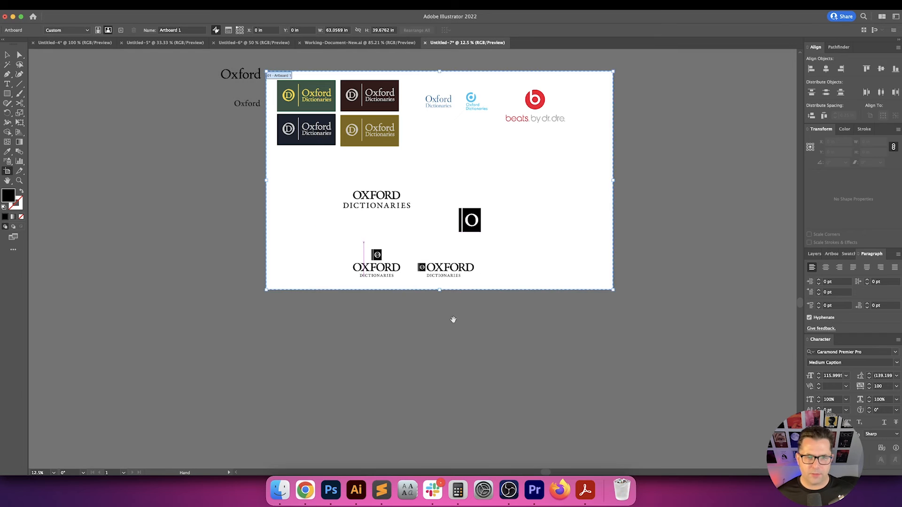
{"action": "scroll", "coordinate": [444, 228], "scroll_direction": "down", "scroll_amount": 3}
{"action": "left_click_drag", "start_coordinate": [431, 214], "coordinate": [429, 451]}
{"action": "key", "text": "v"}
Duplicate the stacked lockup straight down into the free space below the original
{"action": "scroll", "coordinate": [374, 277], "scroll_direction": "up", "scroll_amount": 2}
{"action": "scroll", "coordinate": [375, 277], "scroll_direction": "up", "scroll_amount": 2}
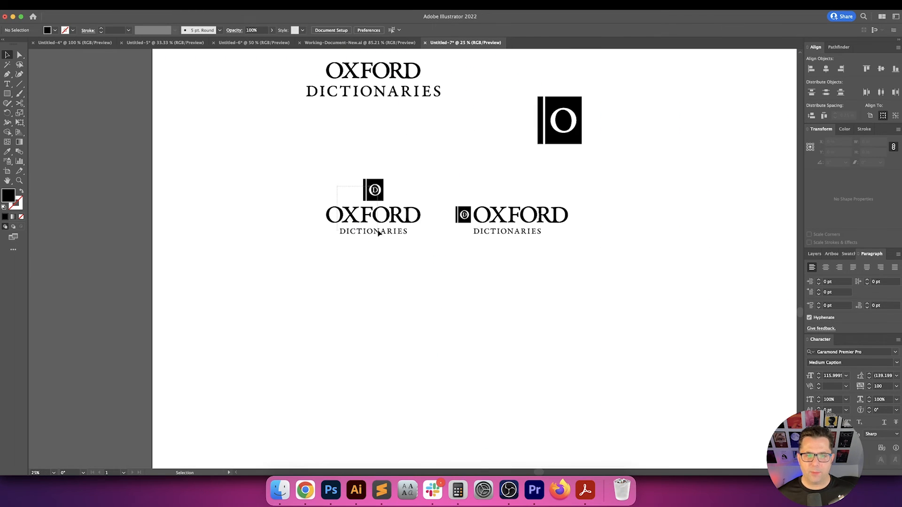
{"action": "left_click", "coordinate": [379, 198]}
{"action": "left_click_drag", "start_coordinate": [379, 197], "coordinate": [422, 311]}
{"action": "left_click", "coordinate": [550, 157]}
{"action": "left_click", "coordinate": [590, 136]}
{"action": "left_click", "coordinate": [432, 291]}
{"action": "left_click", "coordinate": [371, 293]}
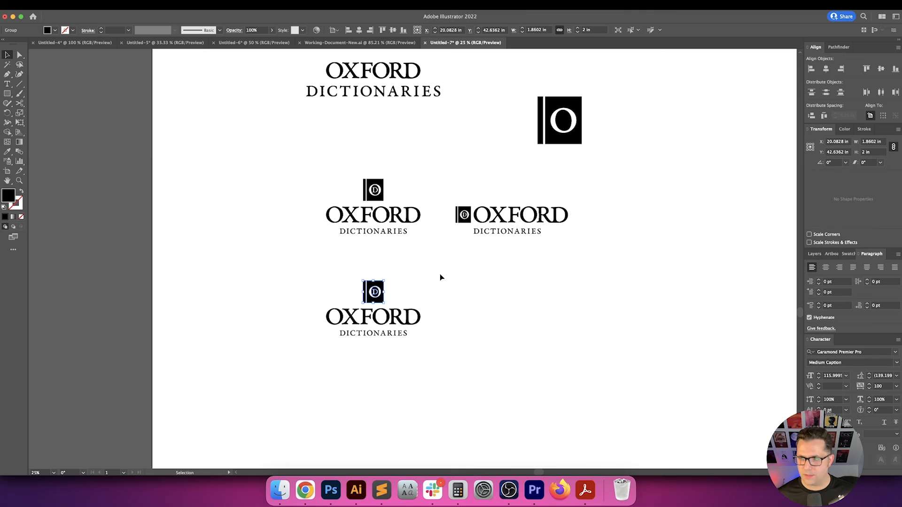
{"action": "left_click", "coordinate": [440, 277]}
{"action": "left_click_drag", "start_coordinate": [326, 270], "coordinate": [388, 292]}
{"action": "left_click", "coordinate": [488, 288]}
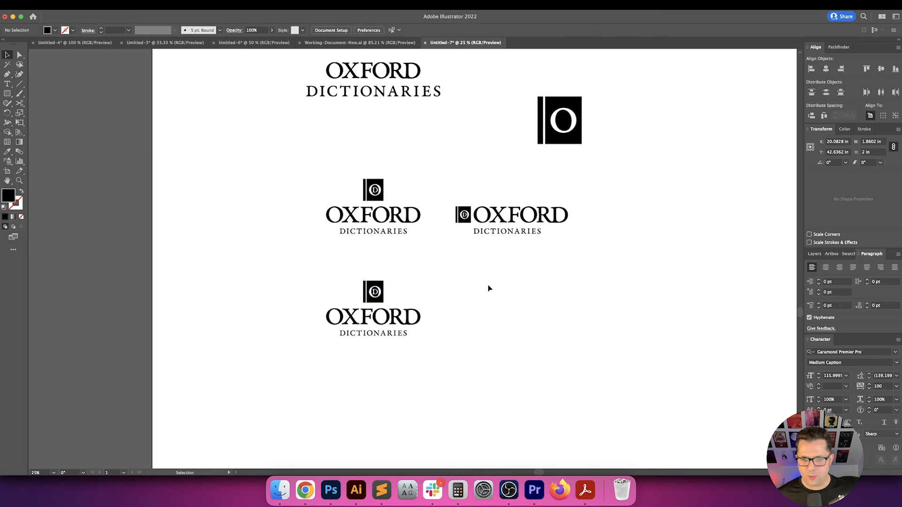
Divide the large O book icon into separate pieces and remove its white pieces
{"action": "scroll", "coordinate": [488, 288], "scroll_direction": "up", "scroll_amount": 3}
{"action": "scroll", "coordinate": [488, 288], "scroll_direction": "right", "scroll_amount": 3}
{"action": "left_click_drag", "start_coordinate": [460, 154], "coordinate": [527, 221]}
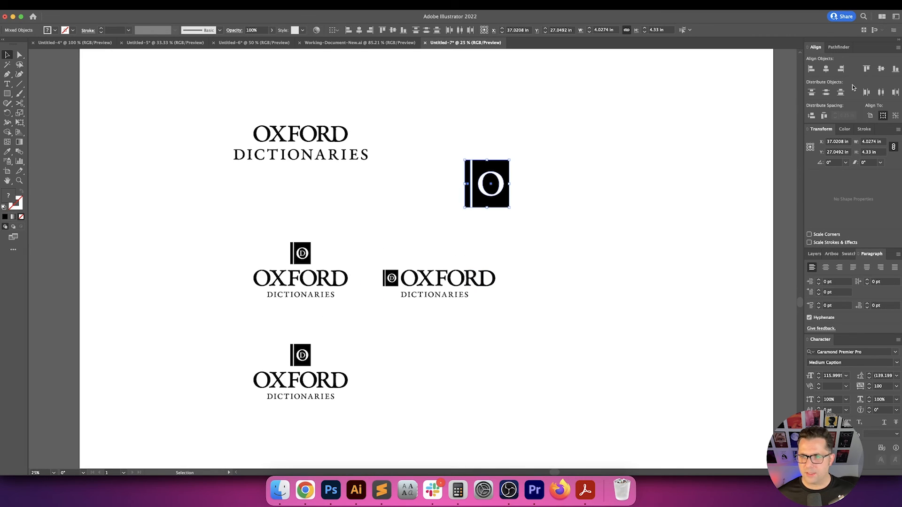
{"action": "left_click", "coordinate": [839, 47]}
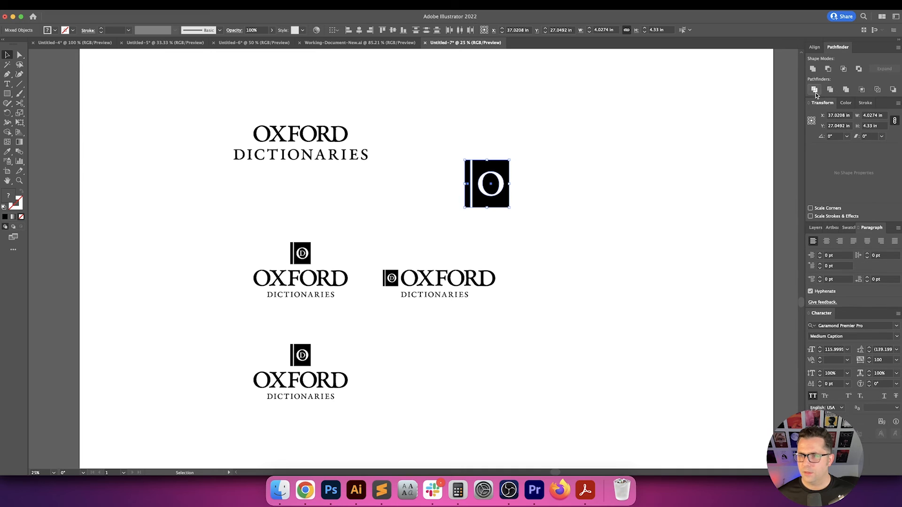
{"action": "left_click", "coordinate": [814, 90]}
{"action": "key", "text": "super+shift+a"}
{"action": "scroll", "coordinate": [491, 170], "scroll_direction": "up", "scroll_amount": 10}
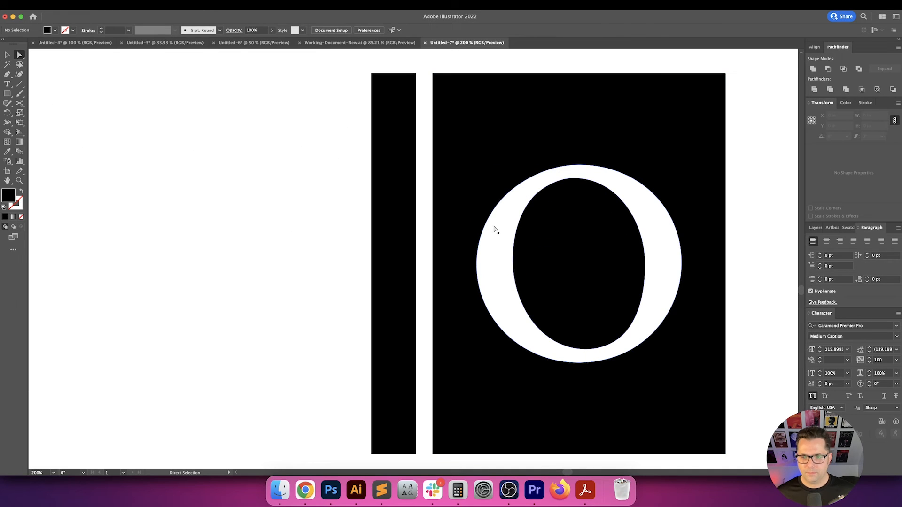
{"action": "key", "text": "a"}
{"action": "key", "text": "v"}
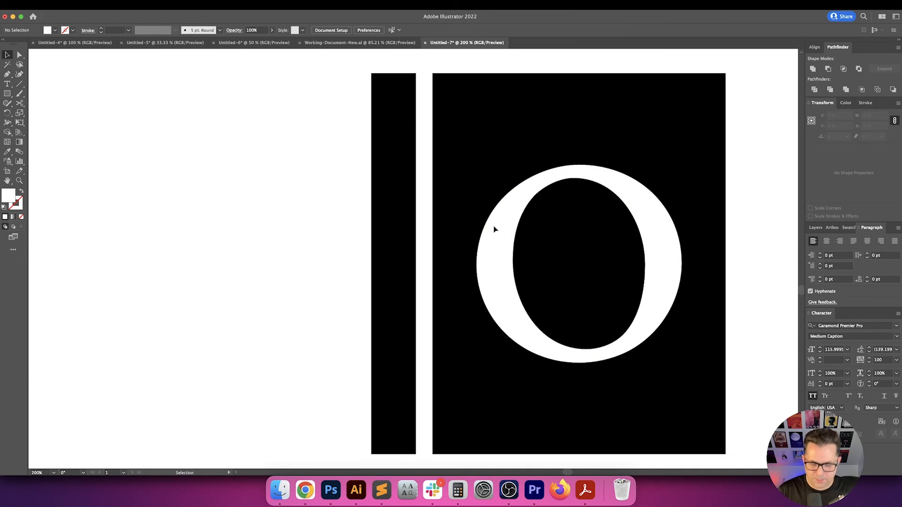
Unite the remaining black pieces of the large O book icon
{"action": "key", "text": "super+minus"}
{"action": "key", "text": "super+minus"}
{"action": "key", "text": "super+minus"}
{"action": "key", "text": "super+minus"}
{"action": "key", "text": "super+minus"}
{"action": "left_click_drag", "start_coordinate": [462, 241], "coordinate": [465, 244]}
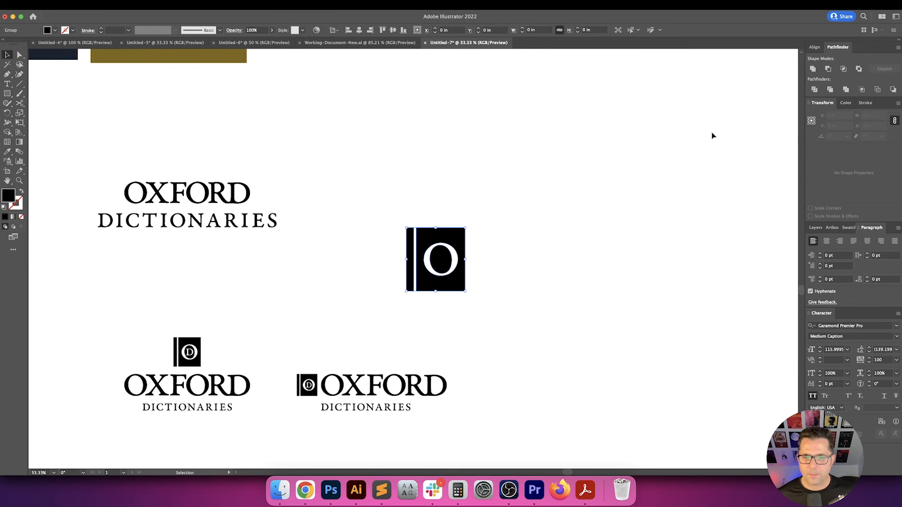
{"action": "left_click", "coordinate": [815, 70]}
{"action": "left_click", "coordinate": [608, 288]}
{"action": "scroll", "coordinate": [630, 235], "scroll_direction": "down", "scroll_amount": 5}
{"action": "scroll", "coordinate": [630, 235], "scroll_direction": "left", "scroll_amount": 4}
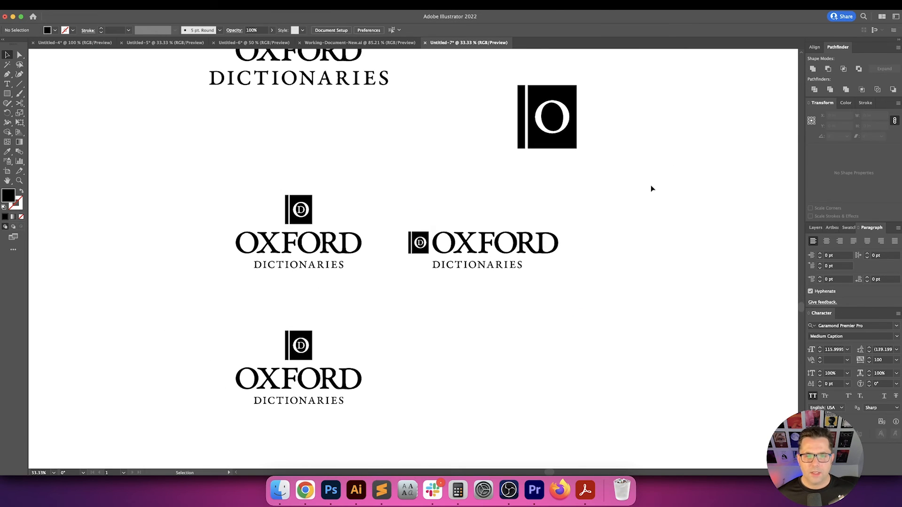
Scale the O book icon down proportionally and set its height to 2 in
{"action": "left_click_drag", "start_coordinate": [588, 114], "coordinate": [627, 135]}
{"action": "left_click", "coordinate": [577, 153]}
{"action": "left_click", "coordinate": [574, 91]}
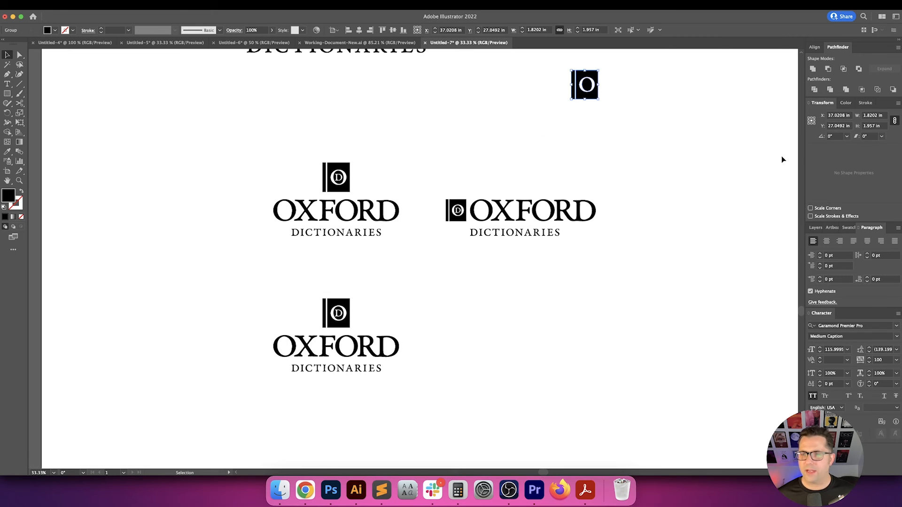
{"action": "left_click", "coordinate": [867, 128]}
{"action": "type", "text": "2"}
{"action": "key", "text": "Return"}
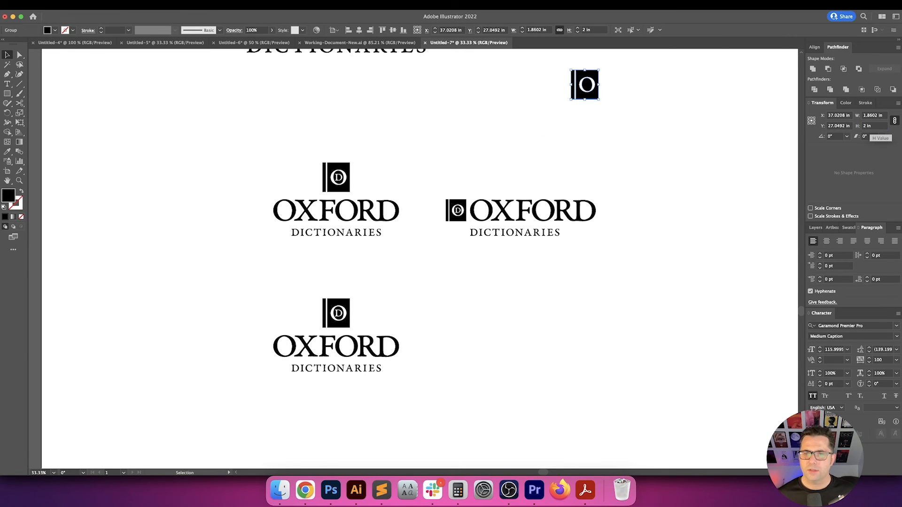
Replace the OD book icon in the duplicated stacked lockup with the resized O book icon
{"action": "left_click", "coordinate": [712, 177]}
{"action": "scroll", "coordinate": [687, 180], "scroll_direction": "right", "scroll_amount": 2}
{"action": "left_click_drag", "start_coordinate": [220, 132], "coordinate": [356, 235]}
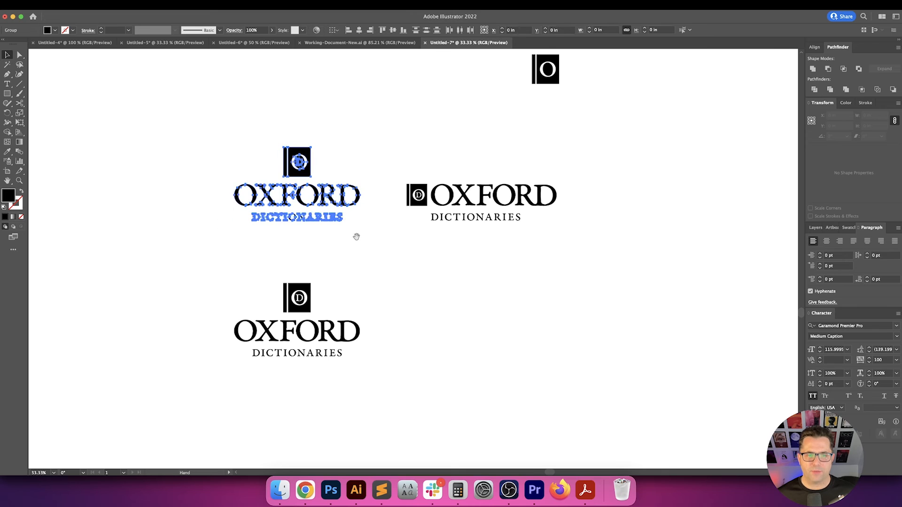
{"action": "scroll", "coordinate": [329, 211], "scroll_direction": "down", "scroll_amount": 2}
{"action": "left_click_drag", "start_coordinate": [211, 258], "coordinate": [331, 279]}
{"action": "left_click_drag", "start_coordinate": [521, 57], "coordinate": [300, 287]}
{"action": "key", "text": "Delete"}
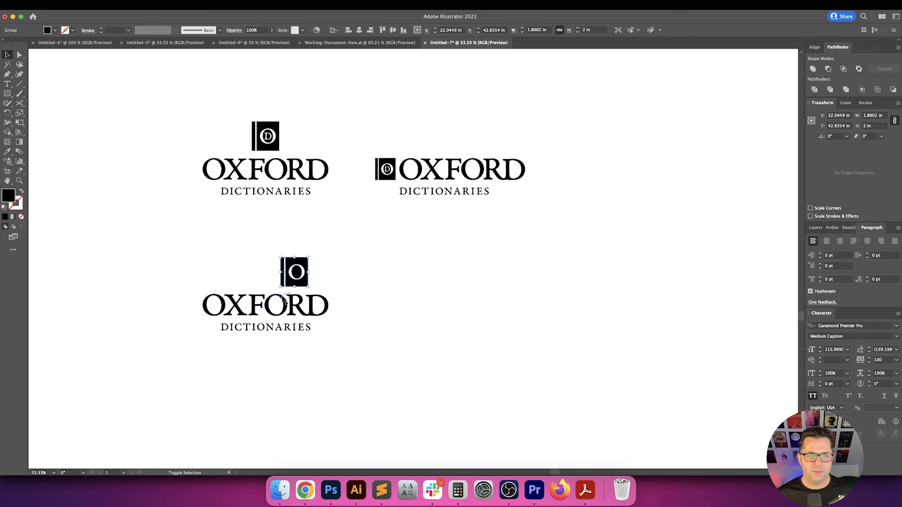
Centre the O book icon horizontally above OXFORD in the lower stacked lockup
{"action": "left_click", "coordinate": [284, 300]}
{"action": "left_click", "coordinate": [359, 29]}
{"action": "left_click", "coordinate": [390, 318]}
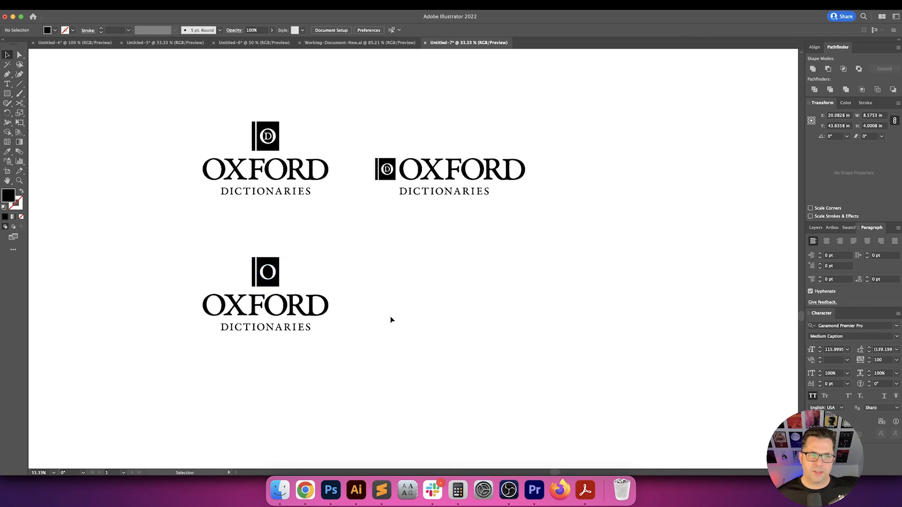
{"action": "scroll", "coordinate": [472, 320], "scroll_direction": "left", "scroll_amount": 5}
{"action": "left_click_drag", "start_coordinate": [458, 298], "coordinate": [493, 302]}
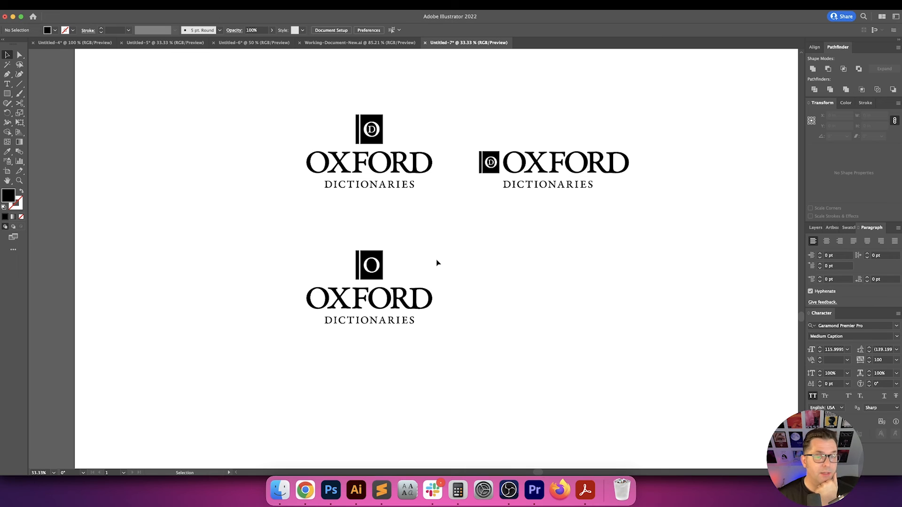
Try heavily rounding the two outer corners of the O book cover so it resembles a D
{"action": "scroll", "coordinate": [364, 270], "scroll_direction": "up", "scroll_amount": 3}
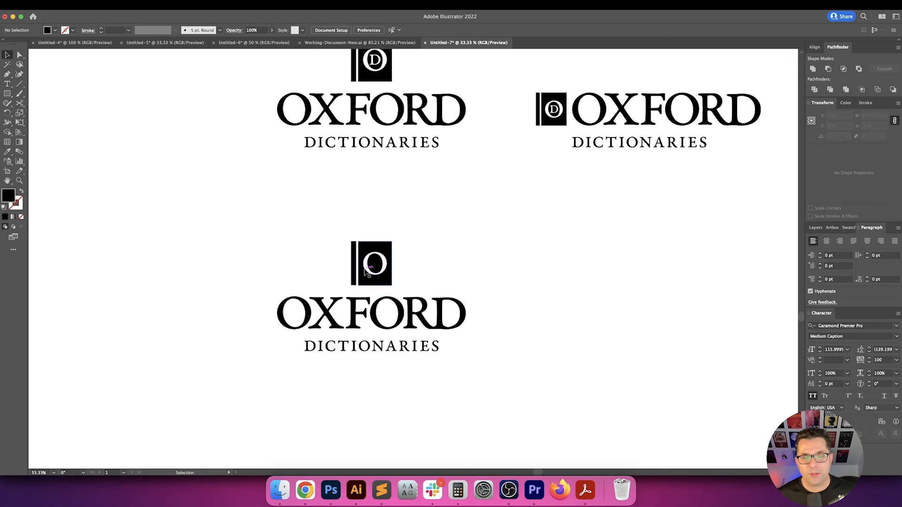
{"action": "scroll", "coordinate": [312, 266], "scroll_direction": "down", "scroll_amount": 2}
{"action": "scroll", "coordinate": [312, 267], "scroll_direction": "left", "scroll_amount": 2}
{"action": "left_click_drag", "start_coordinate": [353, 207], "coordinate": [440, 209]}
{"action": "left_click", "coordinate": [483, 212]}
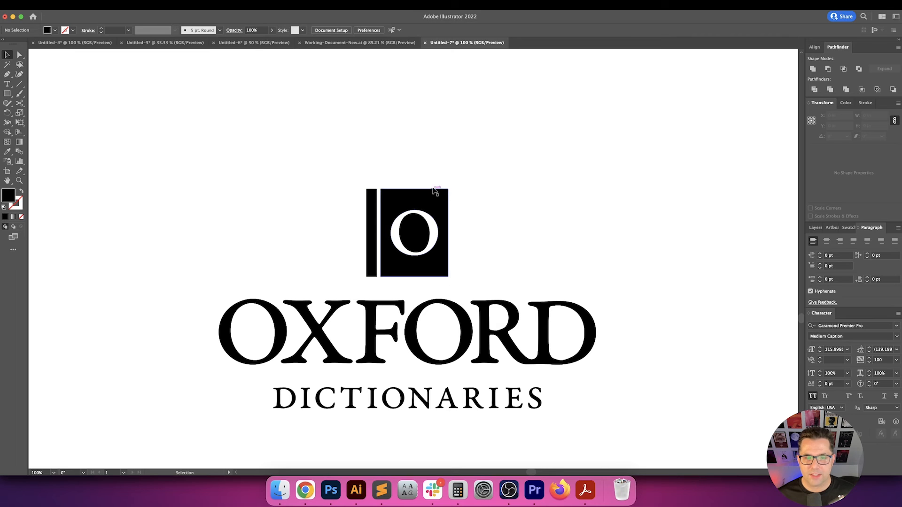
{"action": "key", "text": "a"}
{"action": "left_click", "coordinate": [444, 198]}
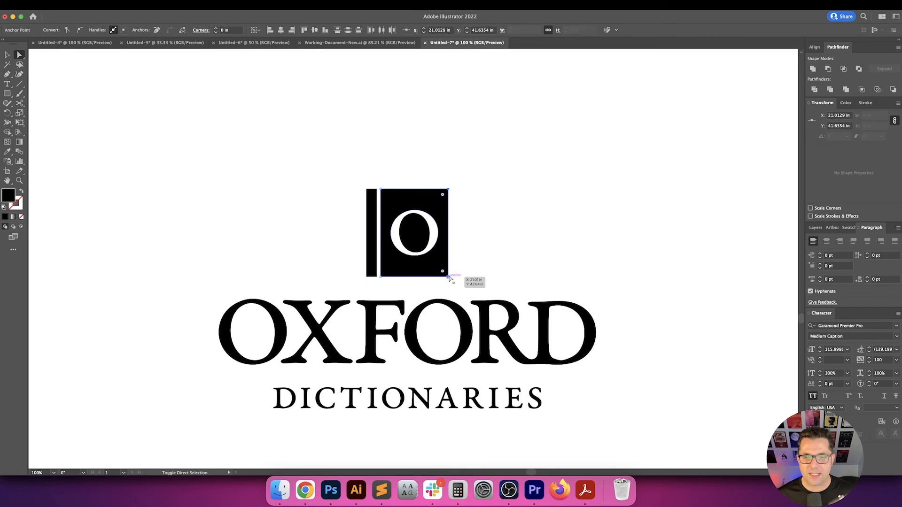
{"action": "left_click_drag", "start_coordinate": [443, 197], "coordinate": [444, 228]}
{"action": "left_click", "coordinate": [480, 228]}
Compare the heavily rounded book icon with the other lockups, and undo the corner rounding
{"action": "scroll", "coordinate": [508, 202], "scroll_direction": "down", "scroll_amount": 2}
{"action": "scroll", "coordinate": [508, 201], "scroll_direction": "down", "scroll_amount": 4}
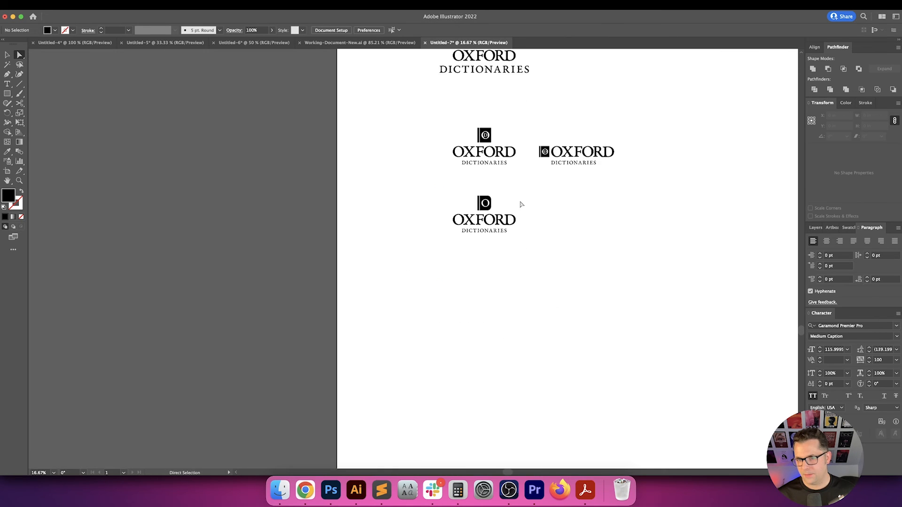
{"action": "scroll", "coordinate": [520, 204], "scroll_direction": "up", "scroll_amount": 3}
{"action": "key", "text": "v"}
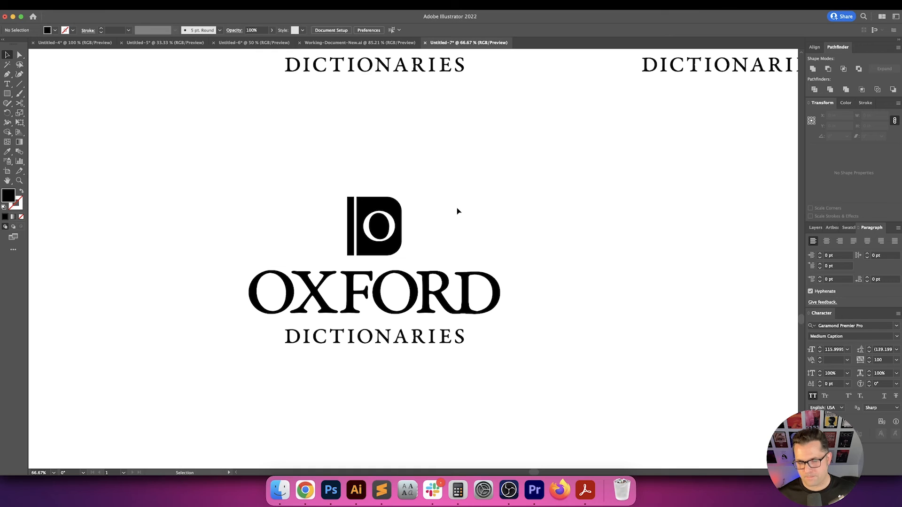
{"action": "scroll", "coordinate": [408, 225], "scroll_direction": "up", "scroll_amount": 1}
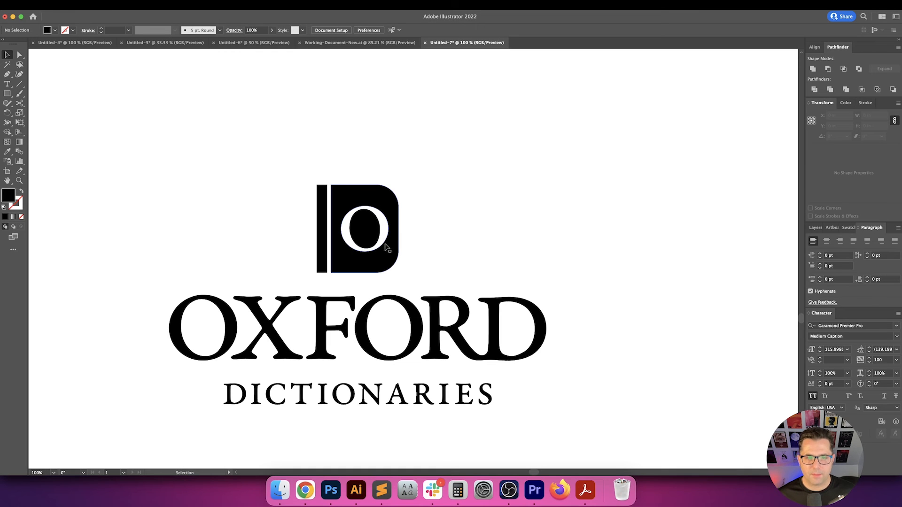
{"action": "scroll", "coordinate": [408, 237], "scroll_direction": "down", "scroll_amount": 3}
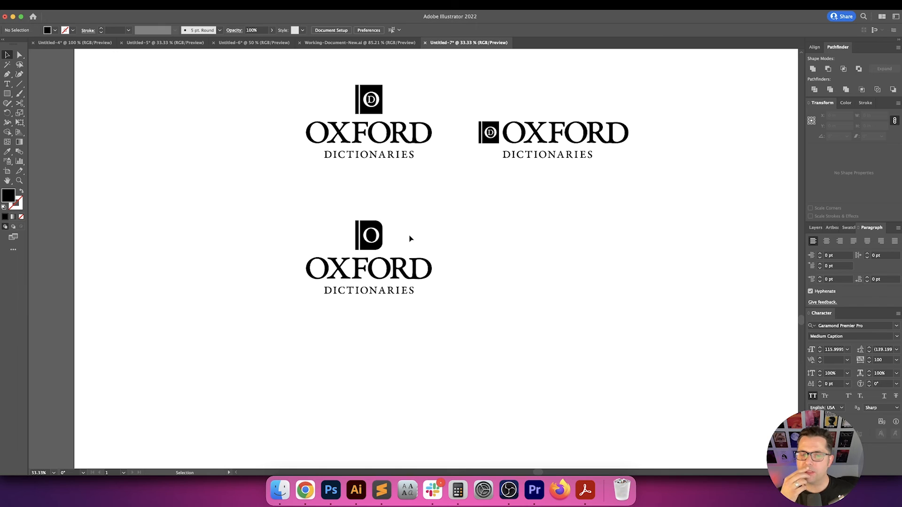
{"action": "key", "text": "super+z"}
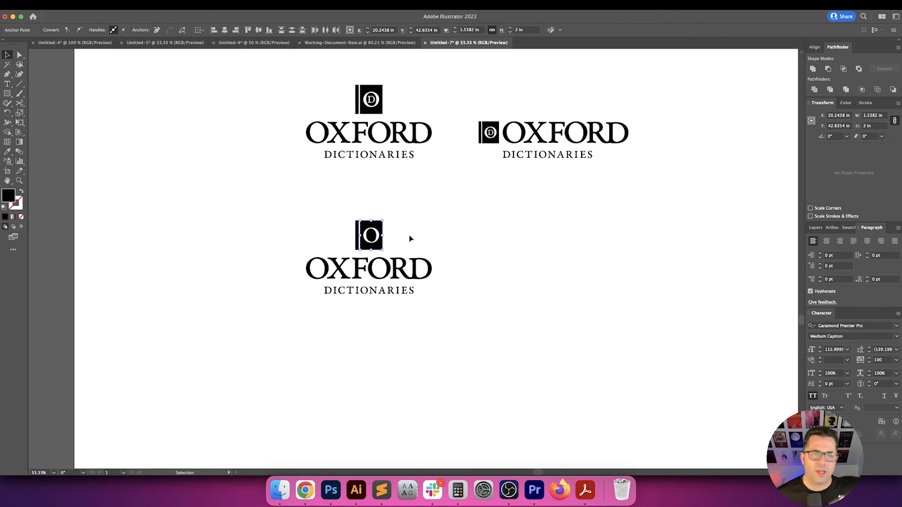
Round the two outer corners of the O book cover with a 0.125 in radius
{"action": "left_click", "coordinate": [390, 234]}
{"action": "scroll", "coordinate": [378, 232], "scroll_direction": "up", "scroll_amount": 5}
{"action": "key", "text": "a"}
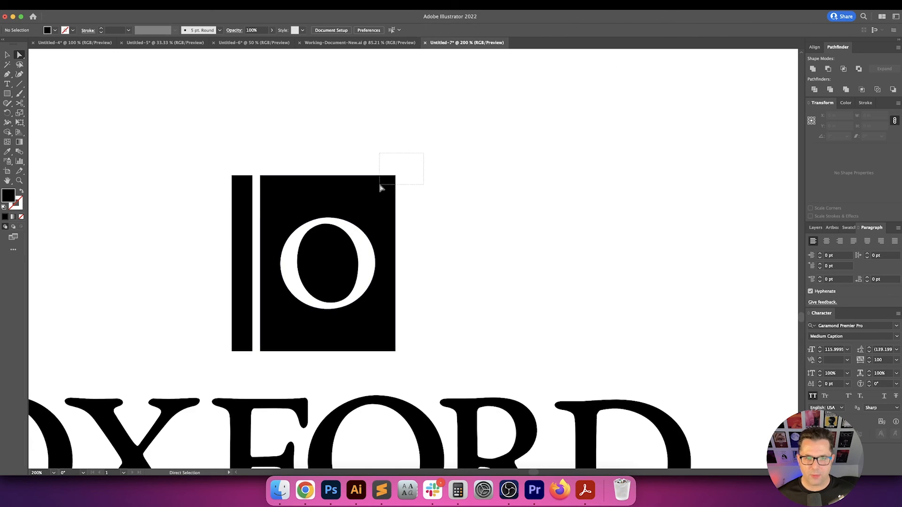
{"action": "left_click_drag", "start_coordinate": [382, 188], "coordinate": [380, 185]}
{"action": "left_click_drag", "start_coordinate": [413, 352], "coordinate": [393, 346]}
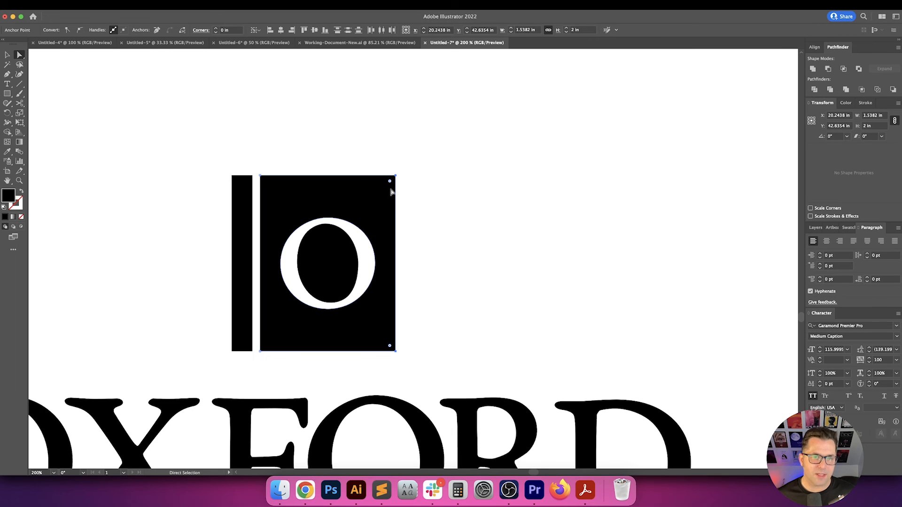
{"action": "left_click", "coordinate": [237, 30]}
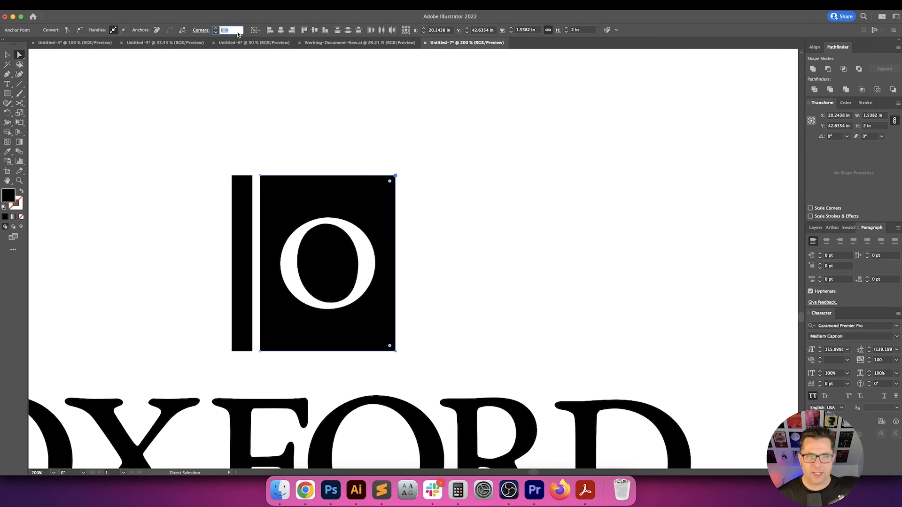
{"action": "type", "text": ".125"}
{"action": "key", "text": "Return"}
{"action": "left_click", "coordinate": [351, 115]}
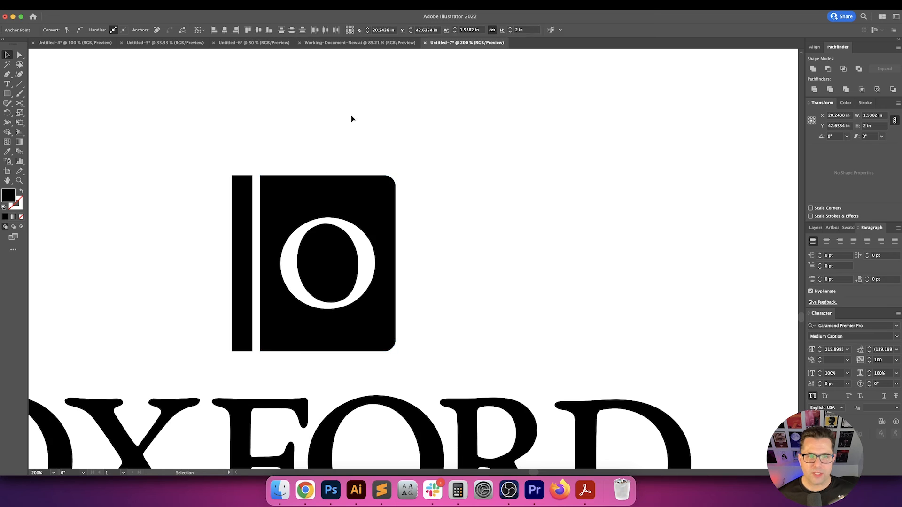
Examine the O book icon with its slightly rounded corners within the stacked lockup at several zoom levels
{"action": "key", "text": "v"}
{"action": "key", "text": "super+0"}
{"action": "scroll", "coordinate": [419, 151], "scroll_direction": "up", "scroll_amount": 3}
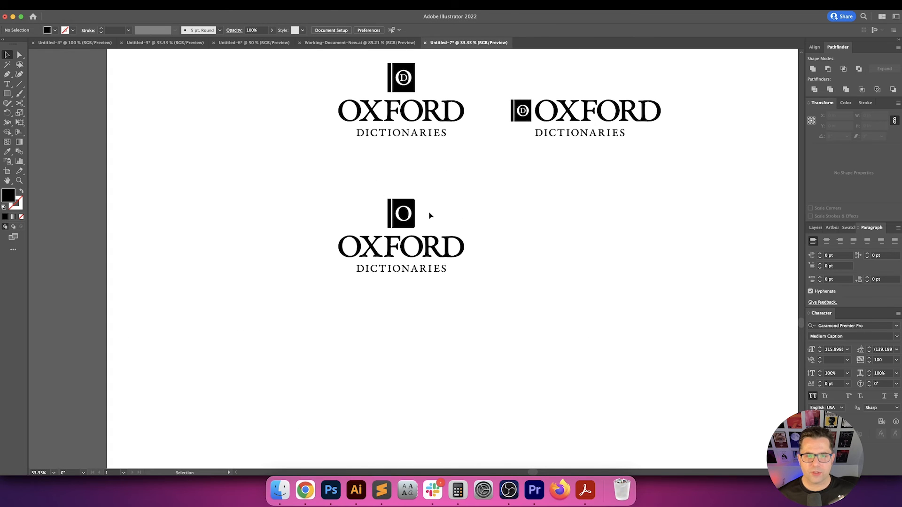
{"action": "scroll", "coordinate": [429, 215], "scroll_direction": "up", "scroll_amount": 3}
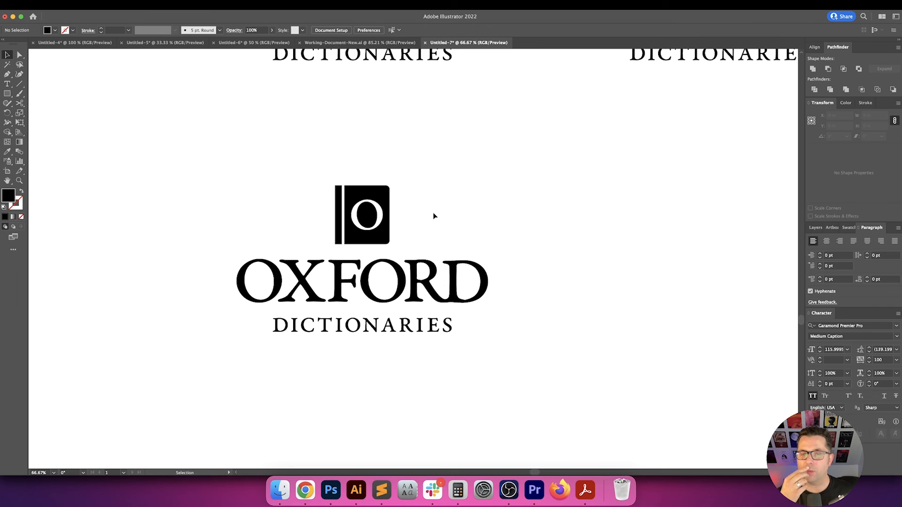
{"action": "scroll", "coordinate": [411, 216], "scroll_direction": "up", "scroll_amount": 3}
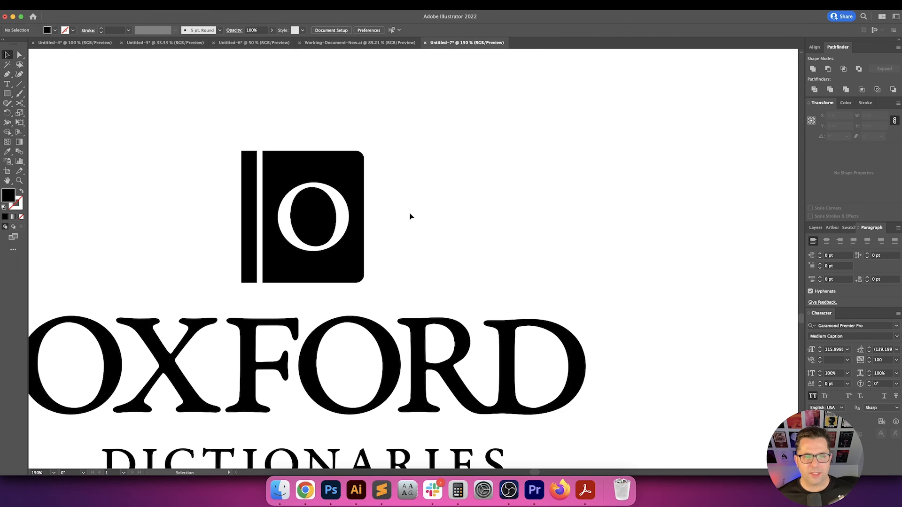
{"action": "left_click", "coordinate": [360, 158]}
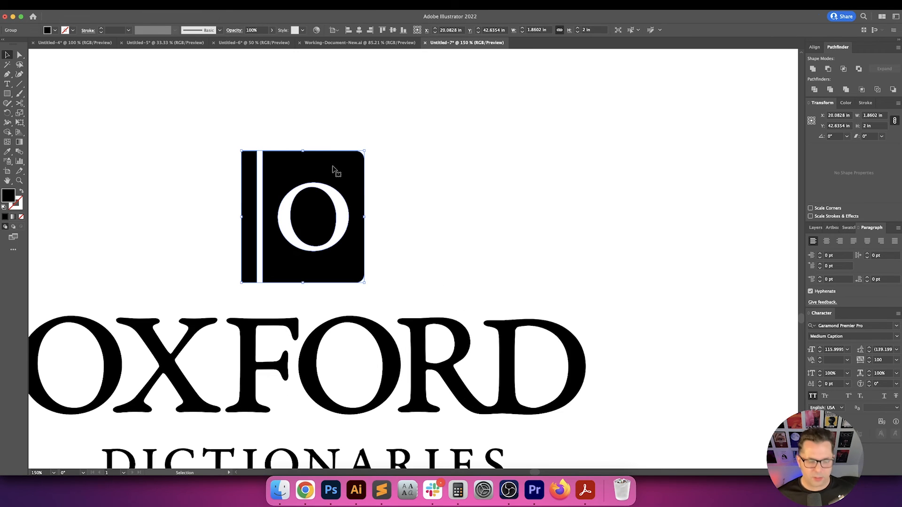
{"action": "left_click", "coordinate": [305, 490]}
{"action": "left_click", "coordinate": [356, 490]}
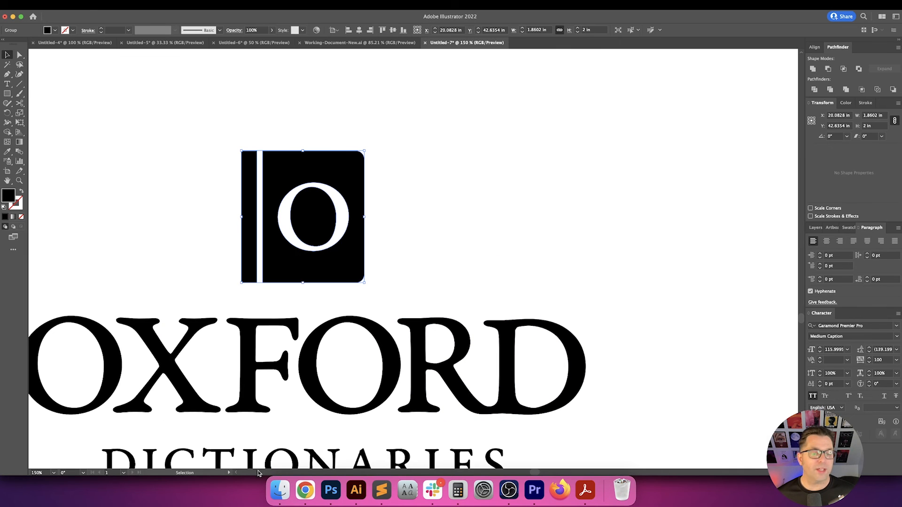
{"action": "left_click", "coordinate": [305, 490]}
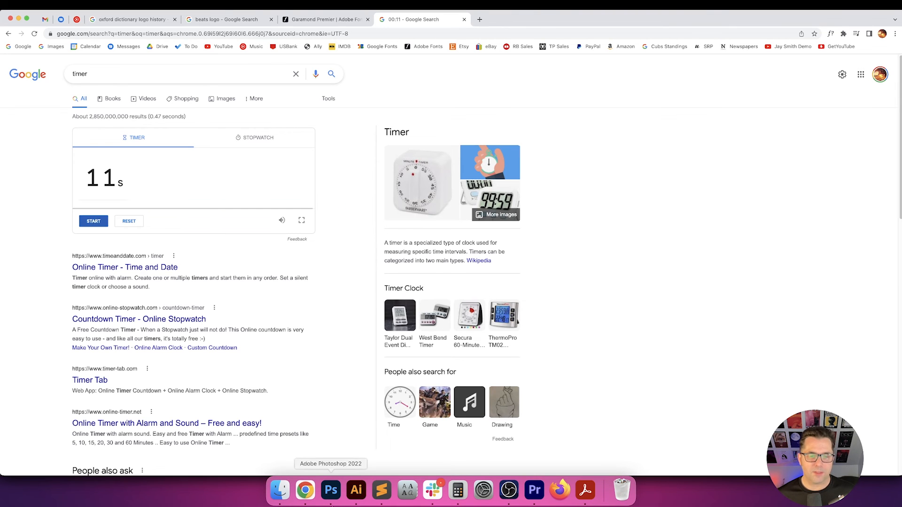
{"action": "left_click", "coordinate": [357, 490]}
Duplicate the O book icon to the right of the original and delete the copy's spine strip
{"action": "scroll", "coordinate": [429, 255], "scroll_direction": "left", "scroll_amount": 2}
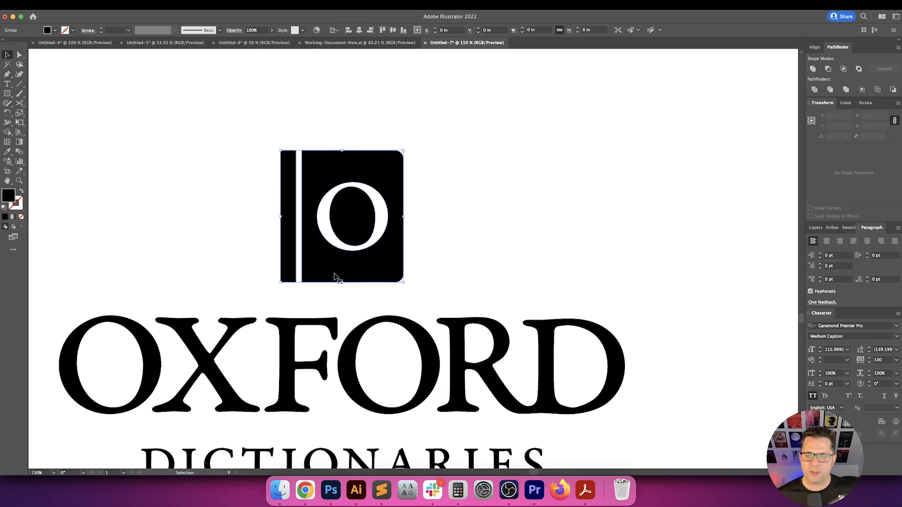
{"action": "left_click_drag", "start_coordinate": [336, 277], "coordinate": [564, 277]}
{"action": "left_click", "coordinate": [461, 156]}
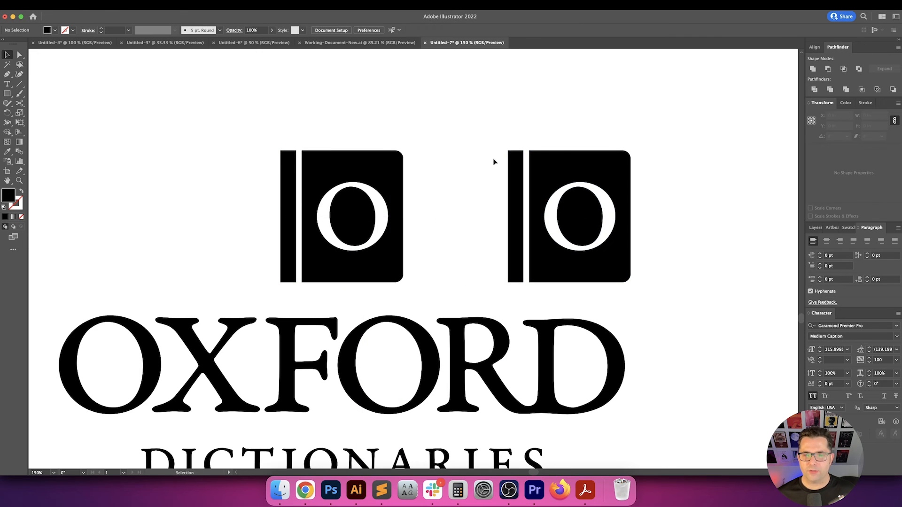
{"action": "key", "text": "a"}
{"action": "left_click_drag", "start_coordinate": [482, 141], "coordinate": [526, 298]}
{"action": "key", "text": "Delete"}
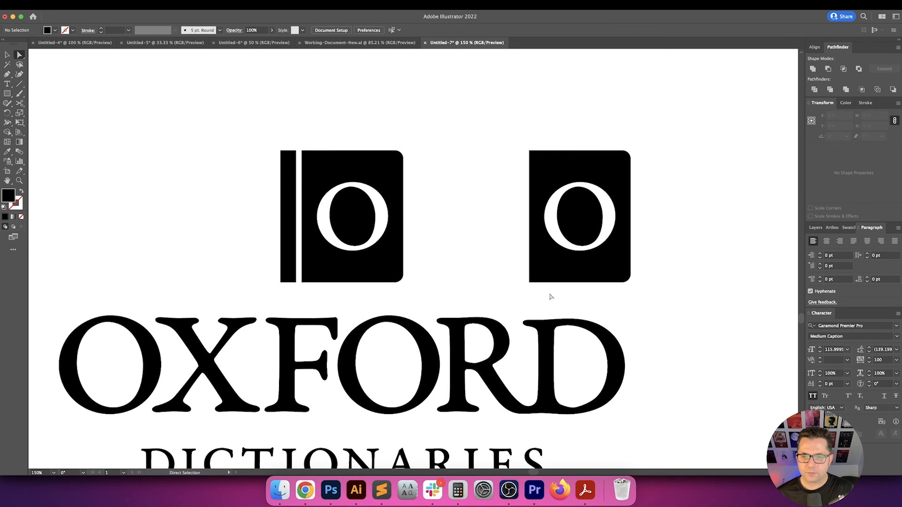
Draw a rectangle over the O in the copied cover and unite both into one solid rounded cover shape
{"action": "key", "text": "m"}
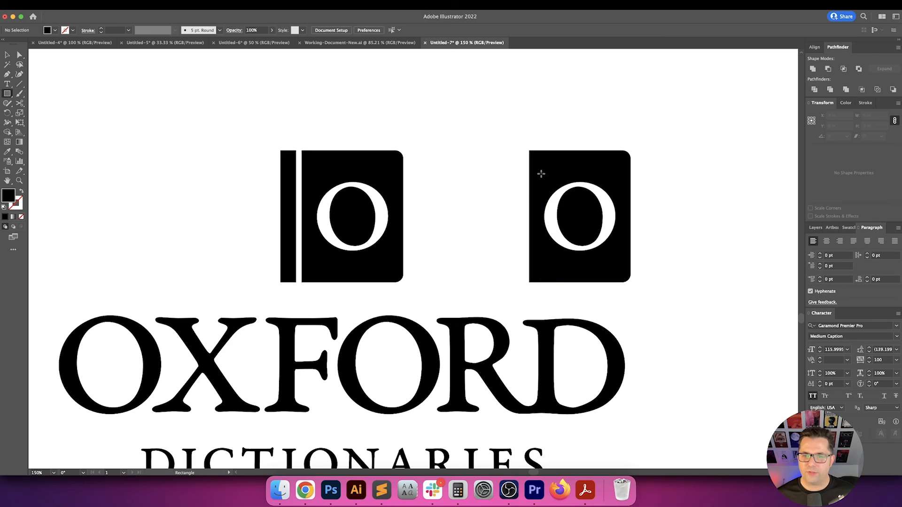
{"action": "left_click_drag", "start_coordinate": [540, 173], "coordinate": [620, 265]}
{"action": "key", "text": "v"}
{"action": "left_click_drag", "start_coordinate": [682, 187], "coordinate": [485, 236]}
{"action": "left_click", "coordinate": [813, 69]}
Place the solid cover against the outer edge of the O book and shift it down 0.125 in
{"action": "scroll", "coordinate": [751, 162], "scroll_direction": "left", "scroll_amount": 2}
{"action": "key", "text": "Return"}
{"action": "key", "text": "BackSpace"}
{"action": "type", "text": "-1.75"}
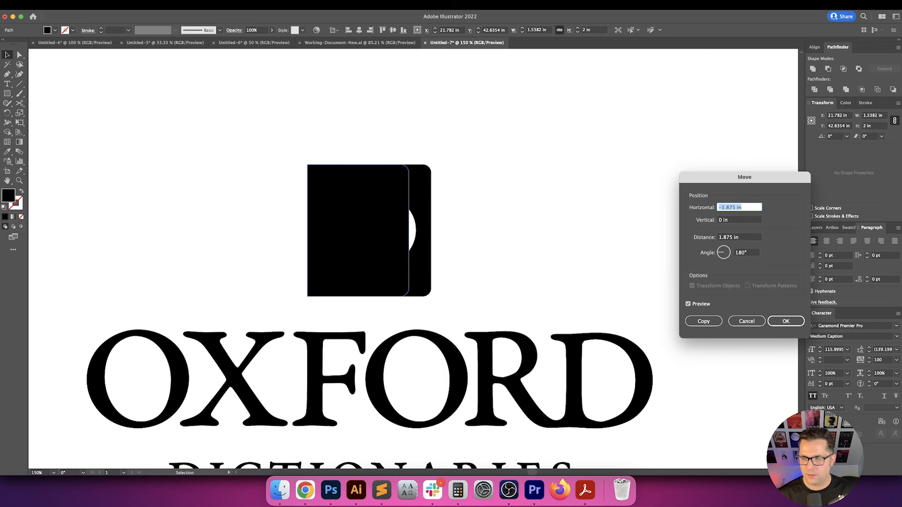
{"action": "type", "text": "0"}
{"action": "key", "text": "Tab"}
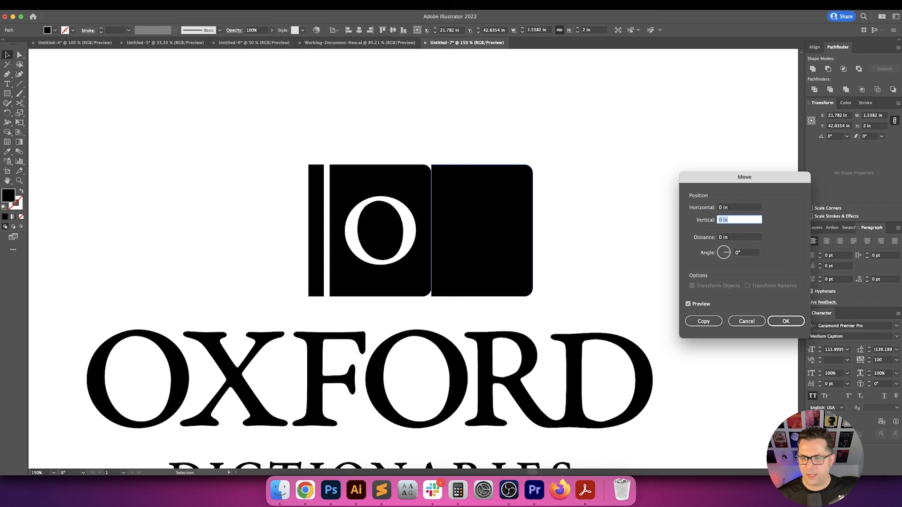
{"action": "type", "text": ".125"}
{"action": "key", "text": "Up"}
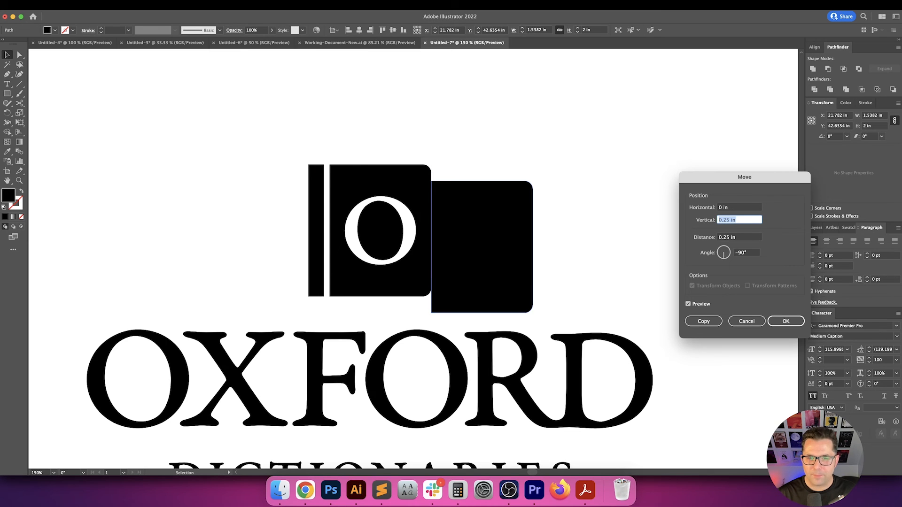
{"action": "key", "text": "Down"}
{"action": "key", "text": "Return"}
Slide the solid cover over the book's front cover and offset it 0.125 in to the right
{"action": "left_click_drag", "start_coordinate": [490, 241], "coordinate": [392, 241]}
{"action": "key", "text": "Return"}
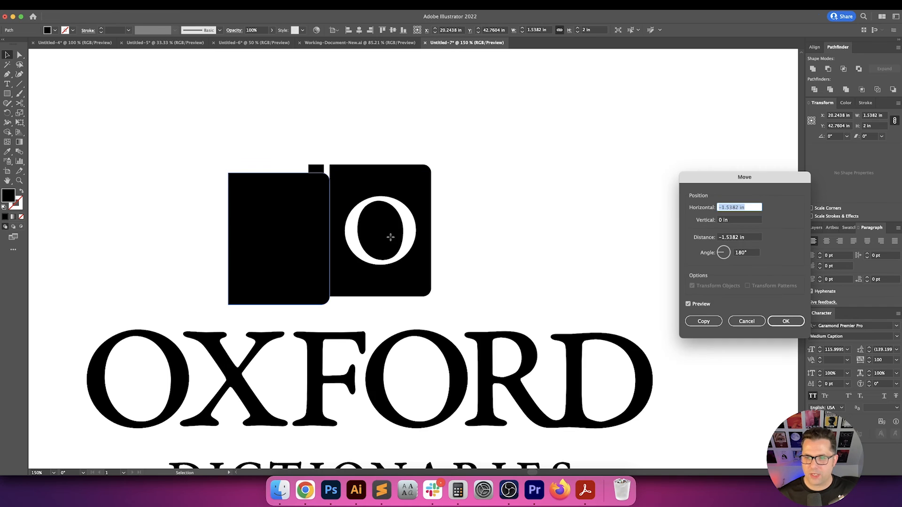
{"action": "type", "text": "0.25"}
{"action": "key", "text": "Tab"}
{"action": "key", "text": "shift+Tab"}
{"action": "key", "text": "Down"}
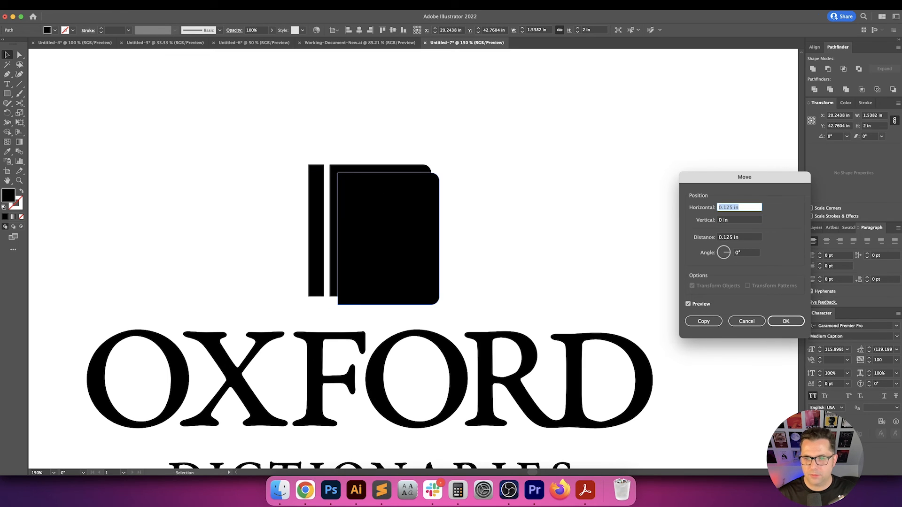
{"action": "key", "text": "Return"}
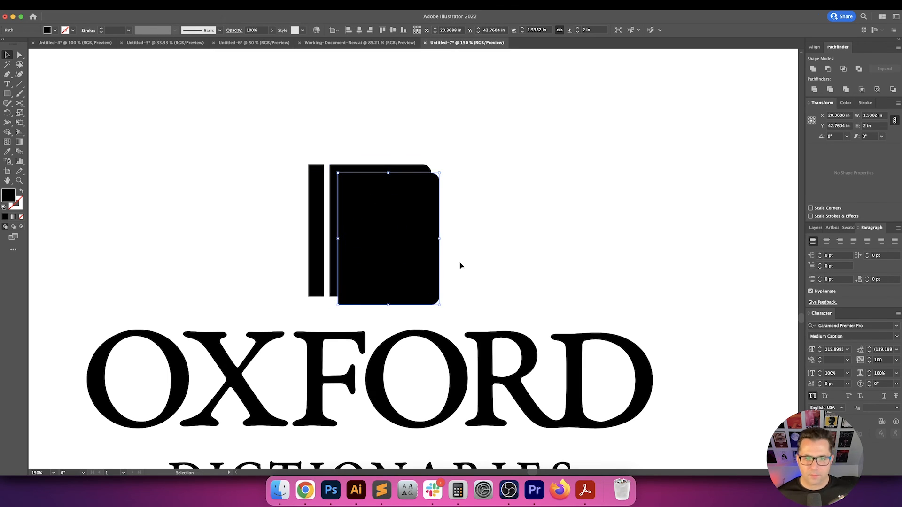
Send the offset solid cover behind the O book so it serves as the back cover
{"action": "left_click", "coordinate": [454, 266]}
{"action": "left_click", "coordinate": [437, 254]}
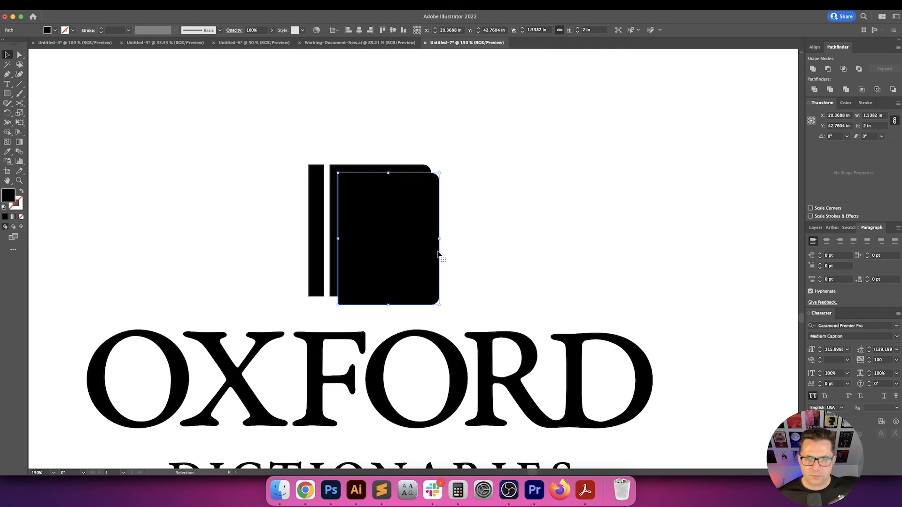
{"action": "left_click", "coordinate": [516, 252]}
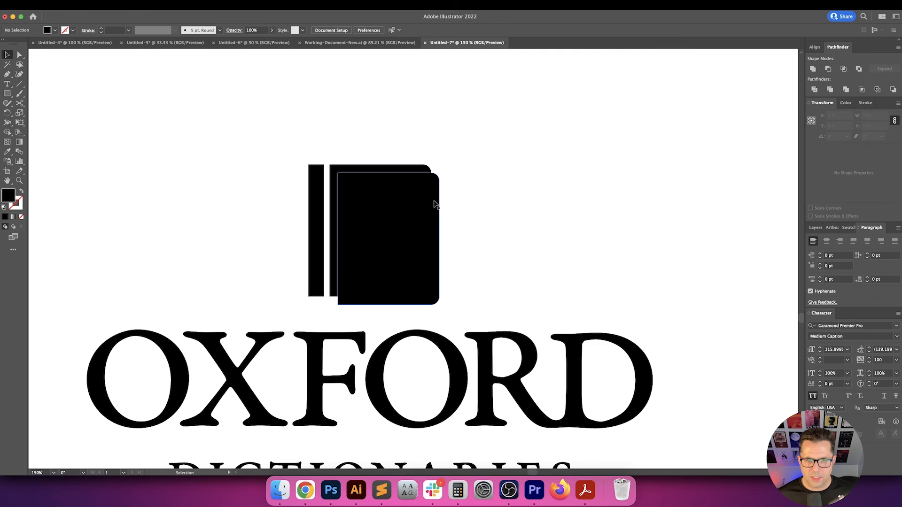
{"action": "left_click", "coordinate": [438, 205]}
Give the O book group a white 3 pt stroke aligned to the outside
{"action": "left_click", "coordinate": [385, 166]}
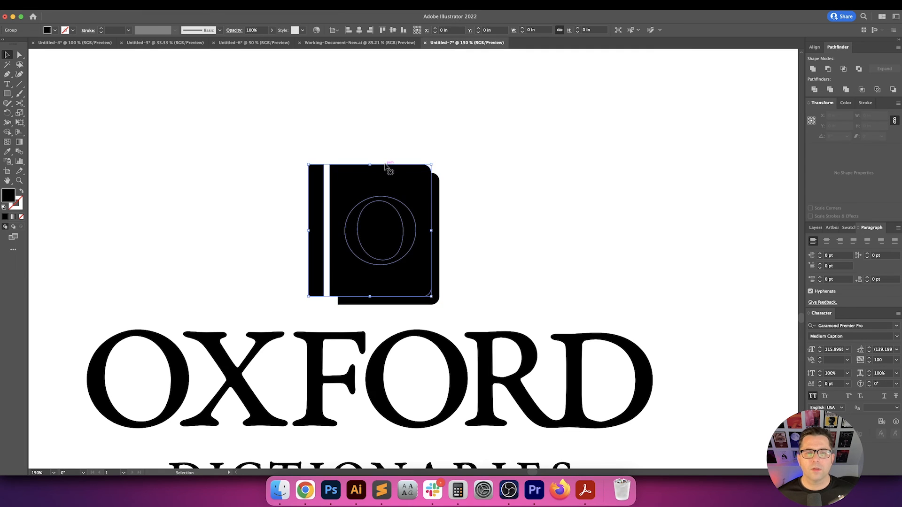
{"action": "left_click", "coordinate": [519, 174]}
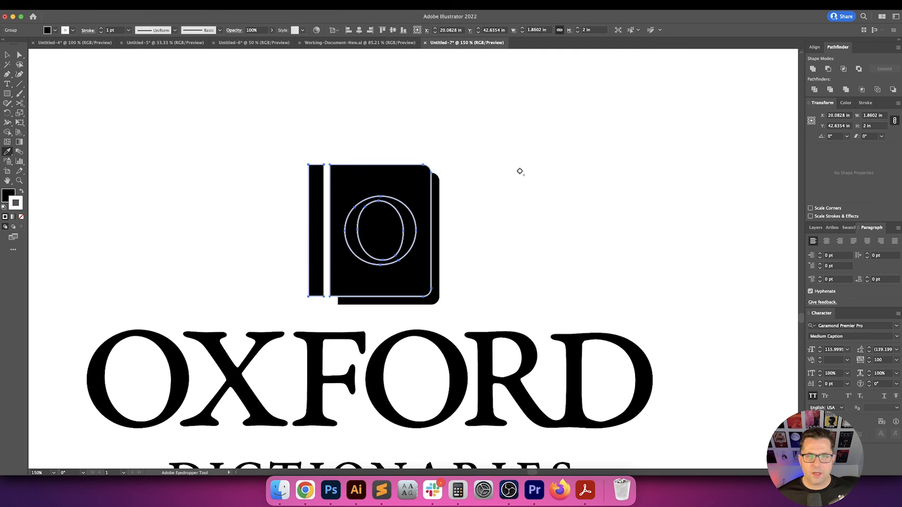
{"action": "left_click", "coordinate": [417, 176]}
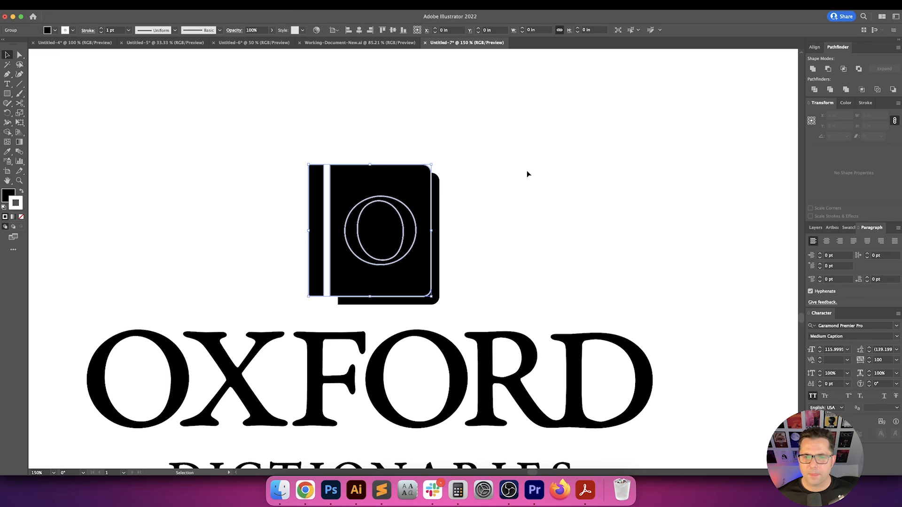
{"action": "left_click", "coordinate": [864, 103]}
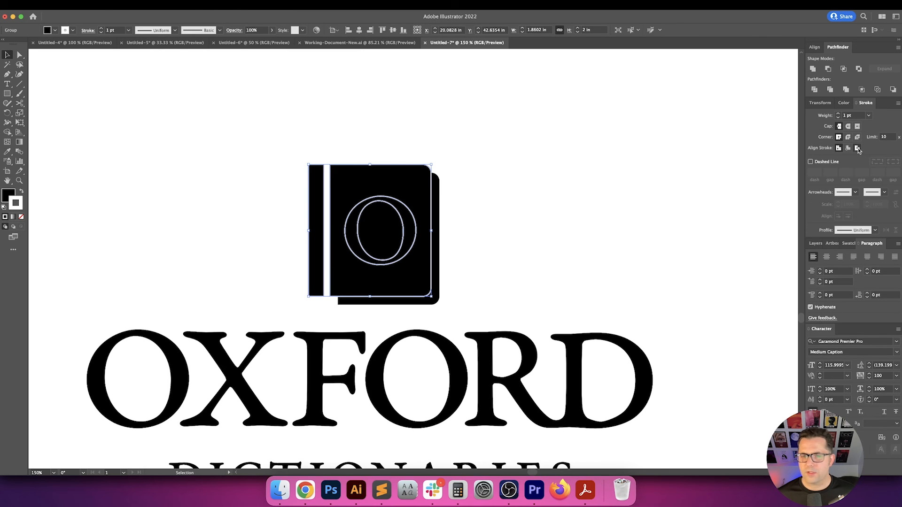
{"action": "left_click", "coordinate": [858, 148]}
{"action": "left_click", "coordinate": [839, 114]}
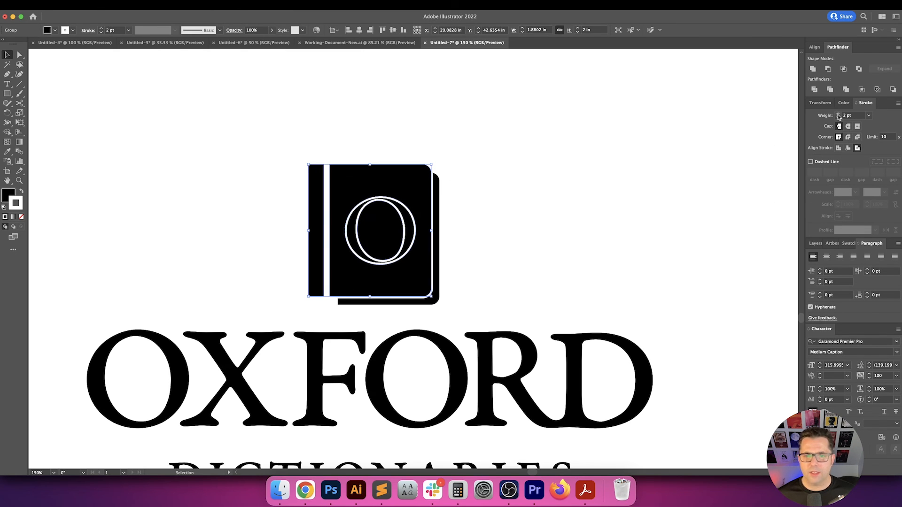
{"action": "left_click", "coordinate": [839, 115]}
{"action": "left_click", "coordinate": [516, 208]}
Examine the outlined O book icon and its back cover within the stacked lockup at several zoom levels
{"action": "scroll", "coordinate": [515, 208], "scroll_direction": "left", "scroll_amount": 2}
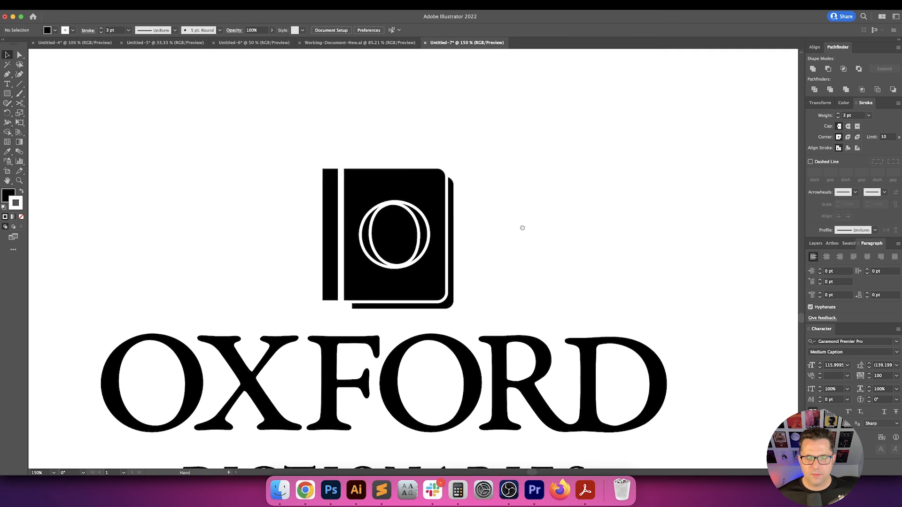
{"action": "scroll", "coordinate": [493, 264], "scroll_direction": "down", "scroll_amount": 3}
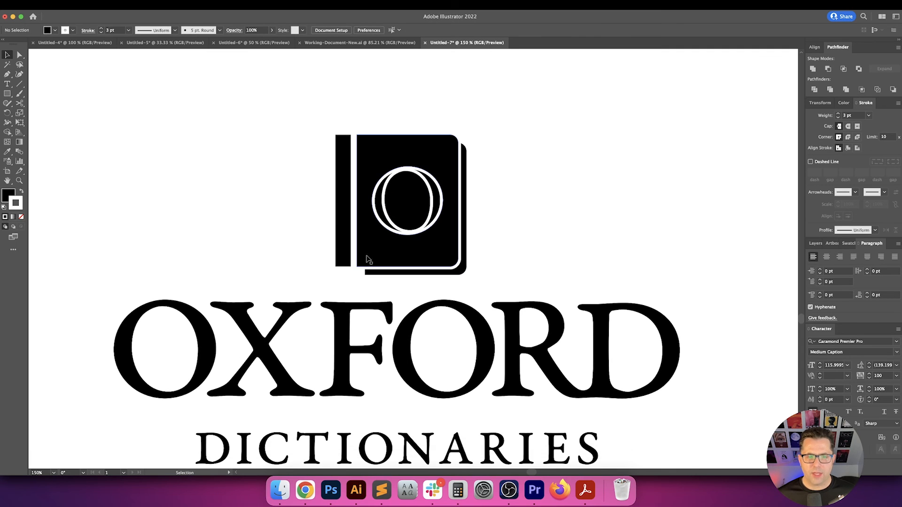
{"action": "left_click", "coordinate": [346, 256]}
{"action": "left_click", "coordinate": [568, 231]}
{"action": "key", "text": "super+1"}
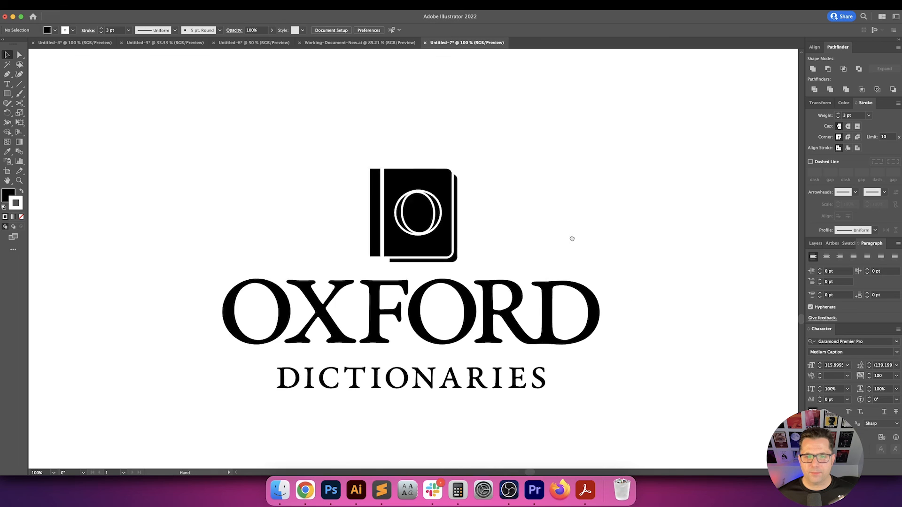
{"action": "scroll", "coordinate": [429, 224], "scroll_direction": "up", "scroll_amount": 3}
{"action": "scroll", "coordinate": [479, 225], "scroll_direction": "right", "scroll_amount": 2}
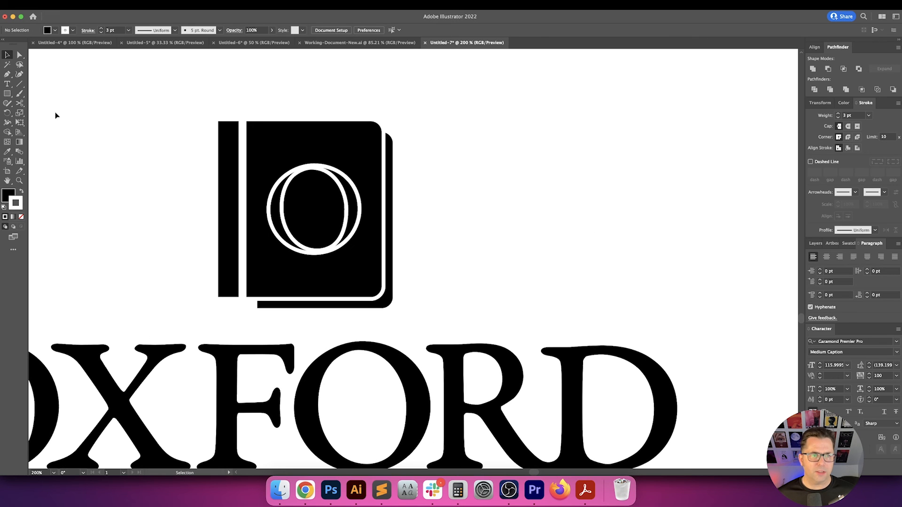
Add a separate capital O in Garamond Premier Pro Medium Caption to the right of the book icon
{"action": "key", "text": "t"}
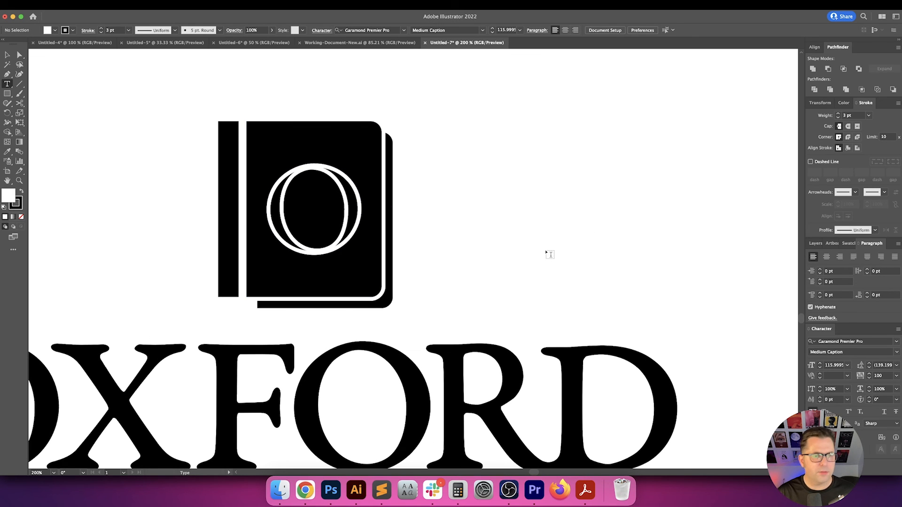
{"action": "key", "text": "slash"}
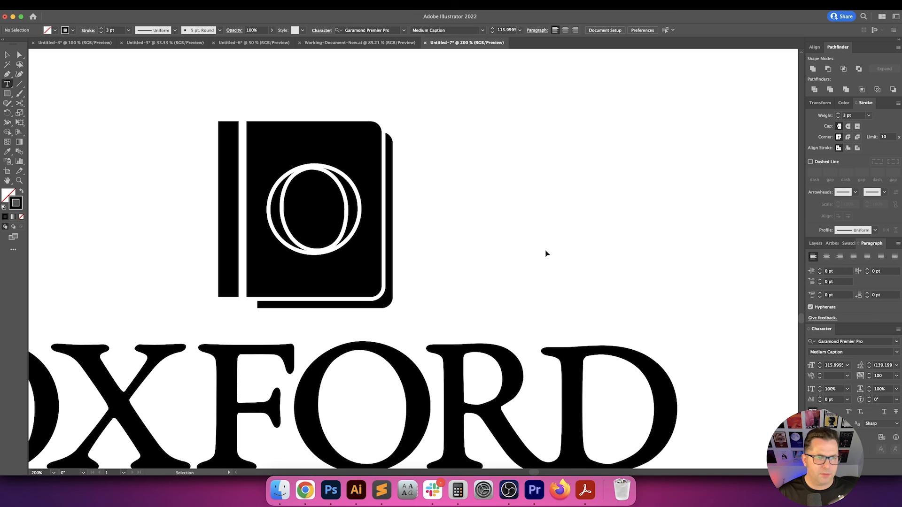
{"action": "key", "text": "super+z"}
{"action": "left_click", "coordinate": [519, 200]}
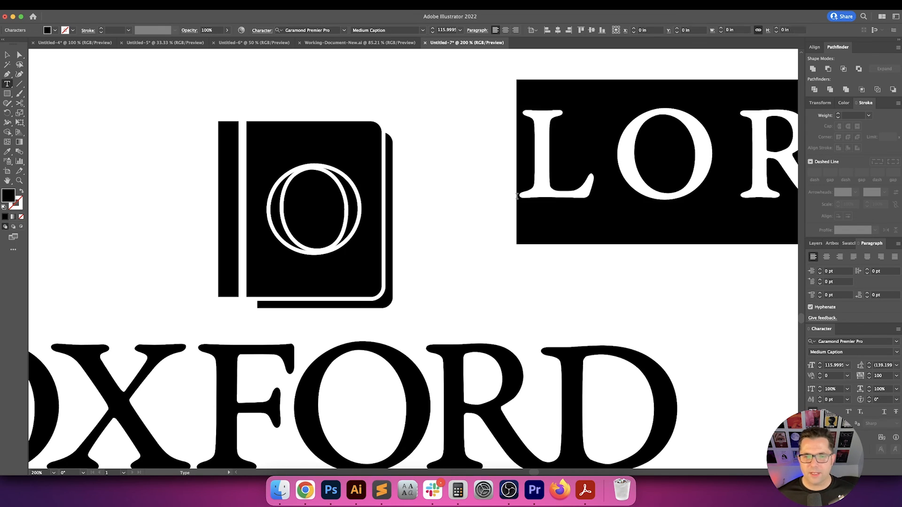
{"action": "type", "text": "O"}
{"action": "key", "text": "Escape"}
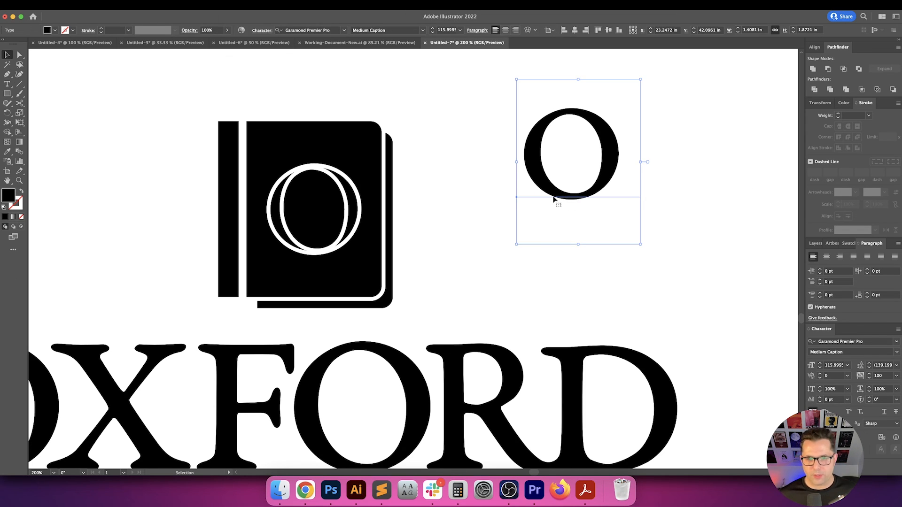
Convert the new O to outlines and place it, filled white, over the O on the book cover
{"action": "left_click_drag", "start_coordinate": [555, 199], "coordinate": [464, 241]}
{"action": "key", "text": "super+shift+o"}
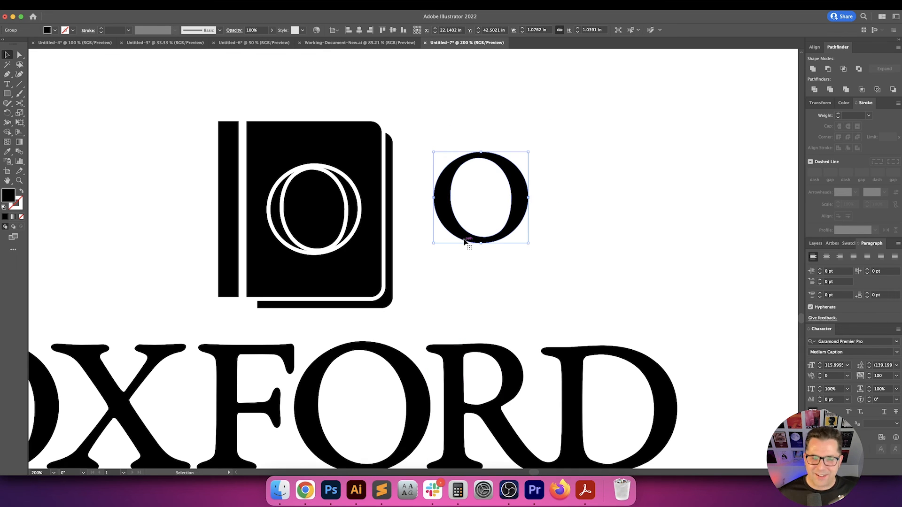
{"action": "left_click", "coordinate": [532, 208]}
{"action": "left_click_drag", "start_coordinate": [487, 210], "coordinate": [358, 219]}
Examine the layered O book icon up close and the stacked lockup beside the OD book versions
{"action": "key", "text": "super+0"}
{"action": "scroll", "coordinate": [480, 225], "scroll_direction": "right", "scroll_amount": 3}
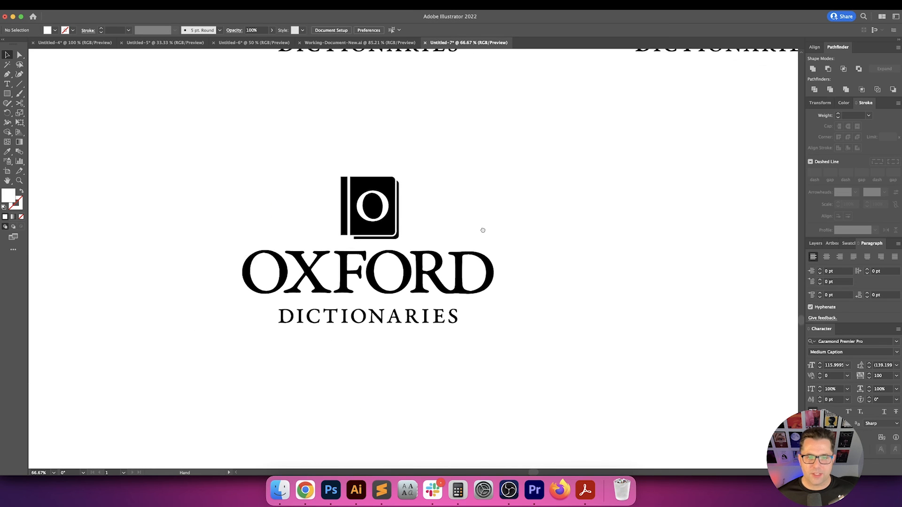
{"action": "scroll", "coordinate": [517, 245], "scroll_direction": "up", "scroll_amount": 3}
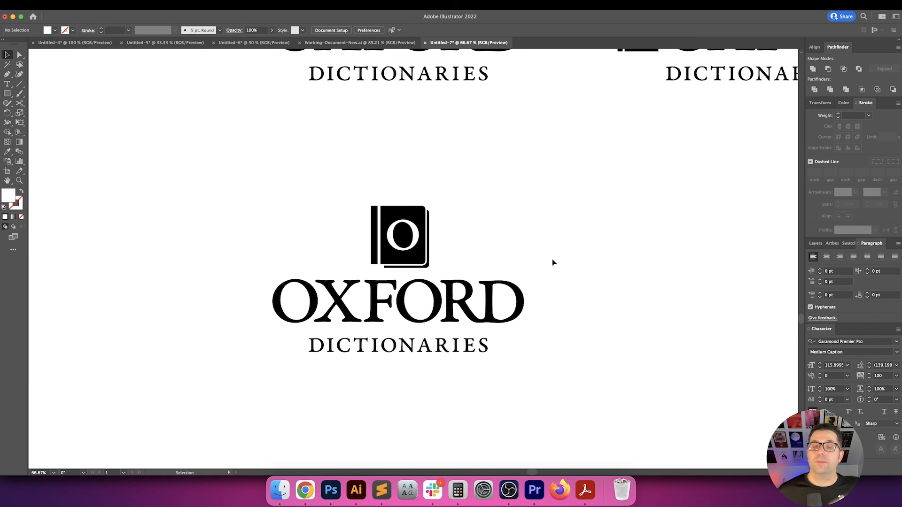
{"action": "scroll", "coordinate": [467, 258], "scroll_direction": "up", "scroll_amount": 3}
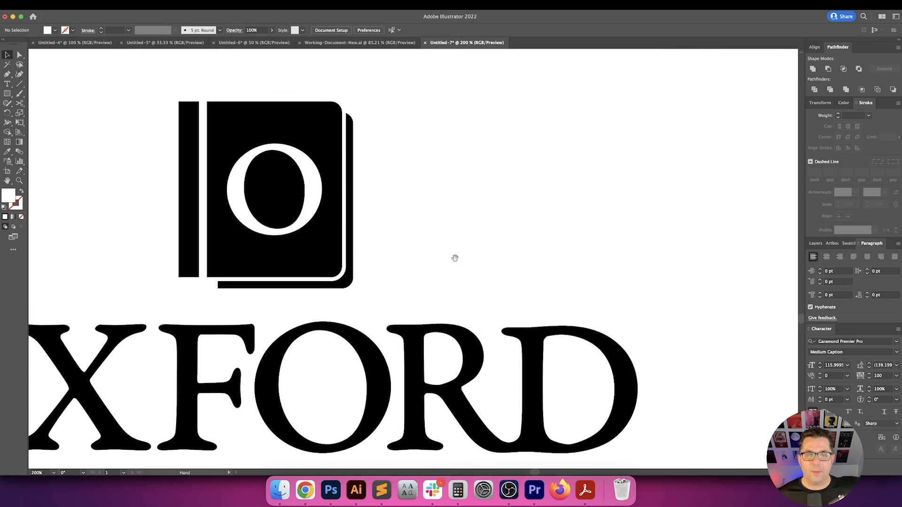
{"action": "scroll", "coordinate": [455, 258], "scroll_direction": "left", "scroll_amount": 2}
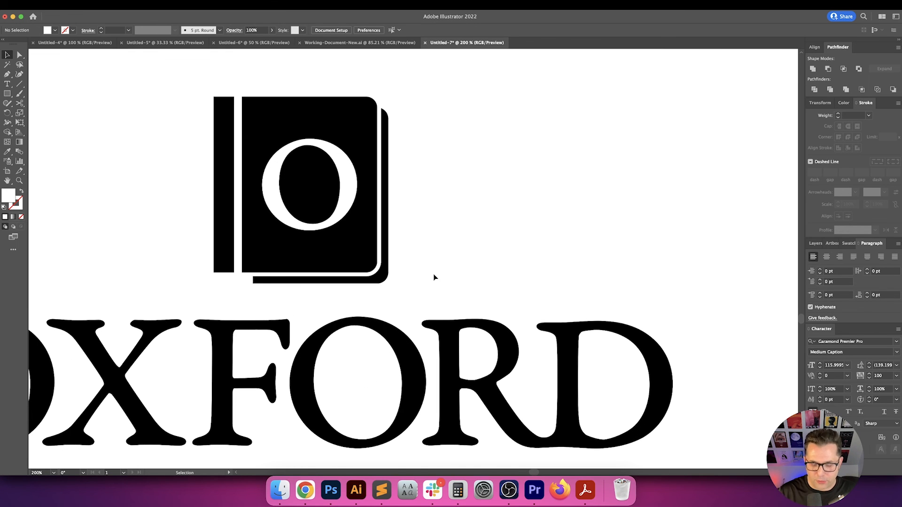
{"action": "scroll", "coordinate": [434, 274], "scroll_direction": "down", "scroll_amount": 4}
{"action": "scroll", "coordinate": [467, 226], "scroll_direction": "up", "scroll_amount": 2}
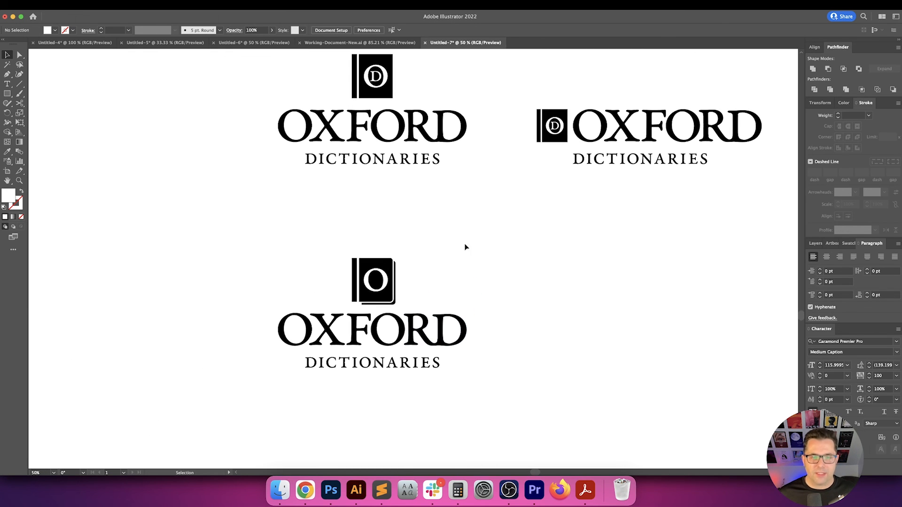
Nudge the back cover slightly further down and to the right of the O book
{"action": "scroll", "coordinate": [397, 303], "scroll_direction": "up", "scroll_amount": 4}
{"action": "left_click_drag", "start_coordinate": [395, 314], "coordinate": [394, 319]}
{"action": "key", "text": "v"}
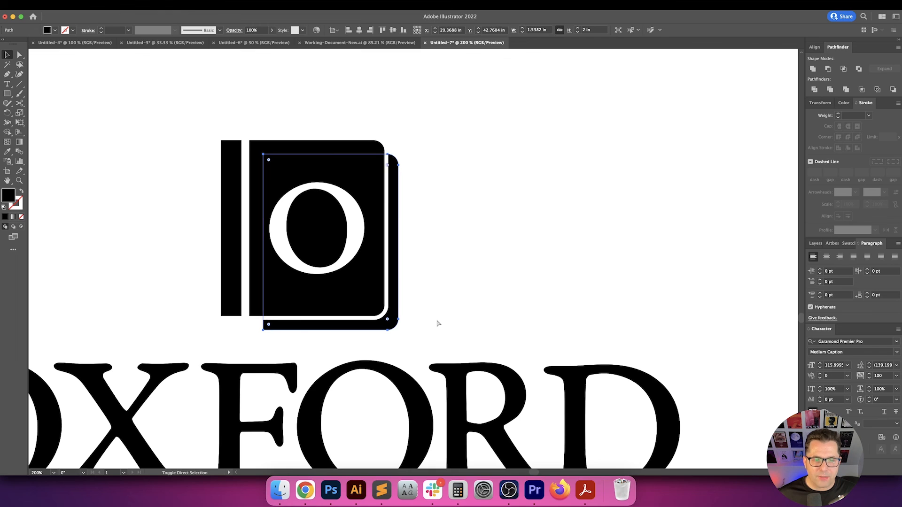
Duplicate the spine strip down and to the right, level with the back cover, and send the copy to the back
{"action": "left_click", "coordinate": [239, 313]}
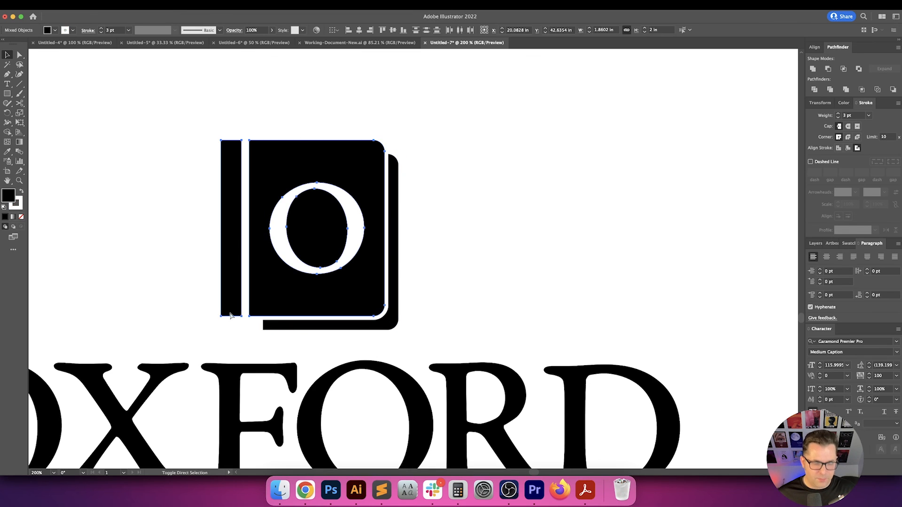
{"action": "left_click", "coordinate": [216, 312]}
{"action": "left_click_drag", "start_coordinate": [231, 304], "coordinate": [246, 319]}
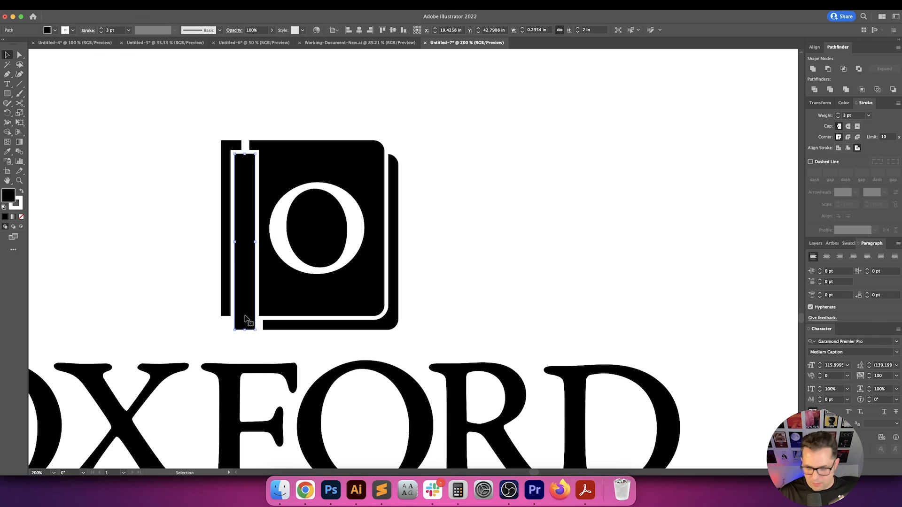
{"action": "key", "text": "super+shift+bracketleft"}
{"action": "left_click", "coordinate": [512, 261]}
Review the layered-book lockup alongside the earlier lockups and the coloured Oxford Dictionaries reference cards
{"action": "scroll", "coordinate": [513, 262], "scroll_direction": "down", "scroll_amount": 3}
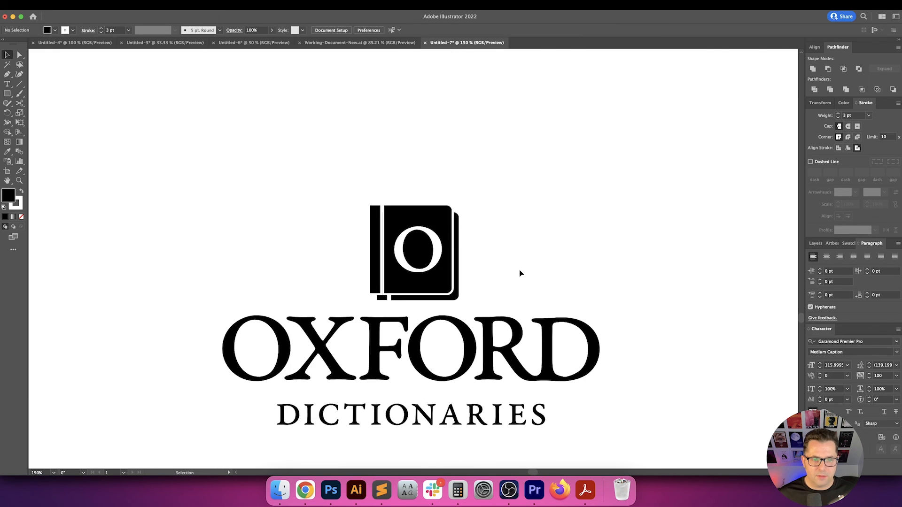
{"action": "scroll", "coordinate": [549, 269], "scroll_direction": "right", "scroll_amount": 2}
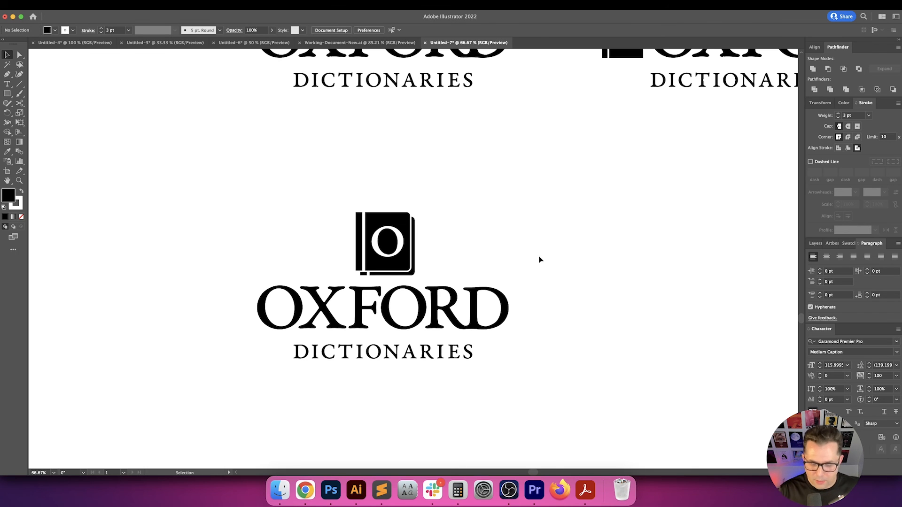
{"action": "scroll", "coordinate": [539, 259], "scroll_direction": "down", "scroll_amount": 2}
{"action": "scroll", "coordinate": [540, 264], "scroll_direction": "up", "scroll_amount": 3}
{"action": "scroll", "coordinate": [545, 282], "scroll_direction": "right", "scroll_amount": 1}
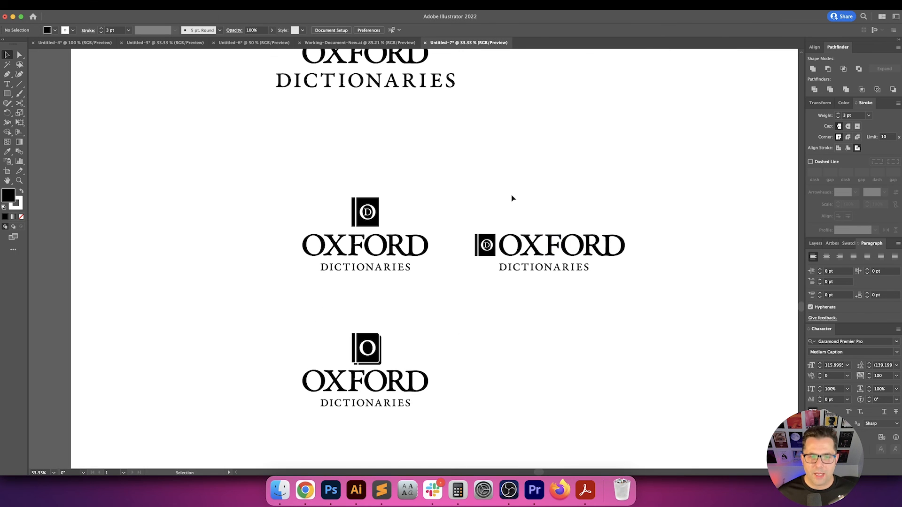
{"action": "scroll", "coordinate": [513, 198], "scroll_direction": "down", "scroll_amount": 1}
{"action": "scroll", "coordinate": [514, 185], "scroll_direction": "up", "scroll_amount": 5}
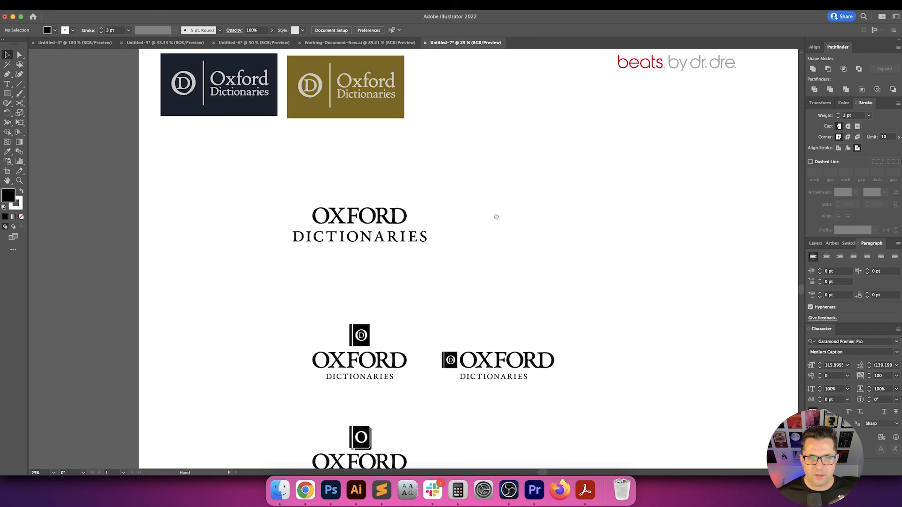
{"action": "scroll", "coordinate": [306, 253], "scroll_direction": "up", "scroll_amount": 1}
{"action": "scroll", "coordinate": [282, 249], "scroll_direction": "left", "scroll_amount": 3}
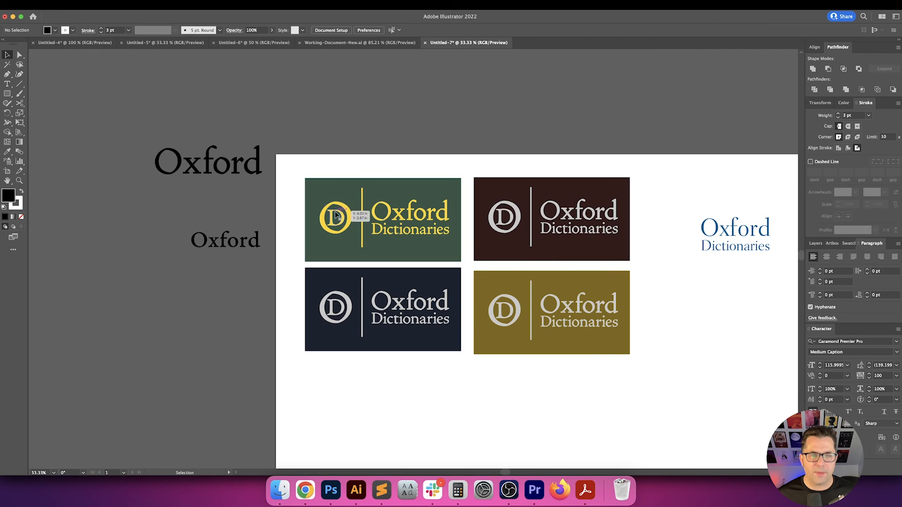
Examine the four coloured OD reference cards alongside the two blue Oxford Dictionaries reference logos
{"action": "left_click", "coordinate": [231, 237]}
{"action": "left_click", "coordinate": [258, 314]}
{"action": "scroll", "coordinate": [257, 314], "scroll_direction": "down", "scroll_amount": 2}
{"action": "scroll", "coordinate": [257, 314], "scroll_direction": "right", "scroll_amount": 3}
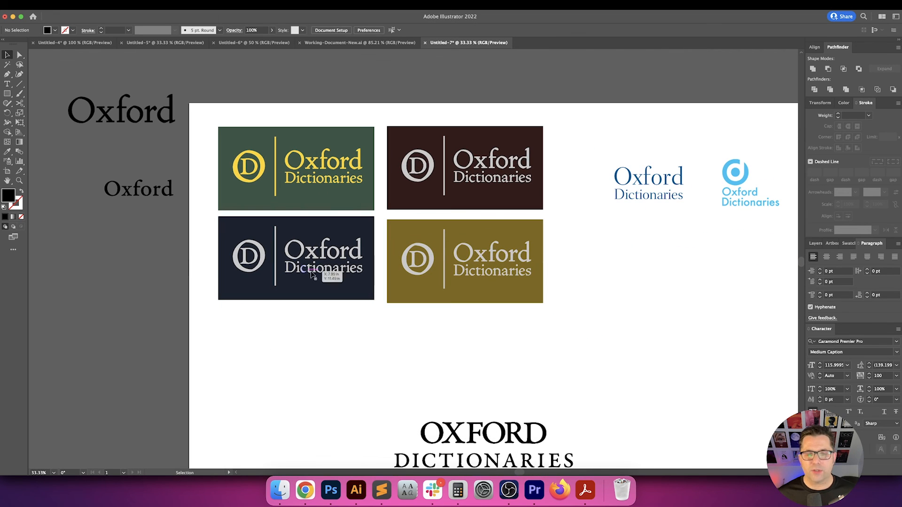
{"action": "key", "text": "b"}
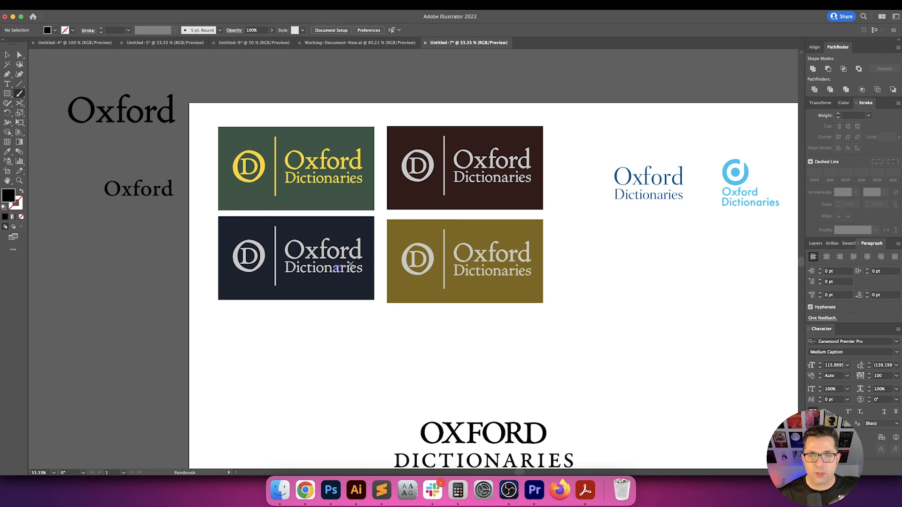
{"action": "key", "text": "shift+x"}
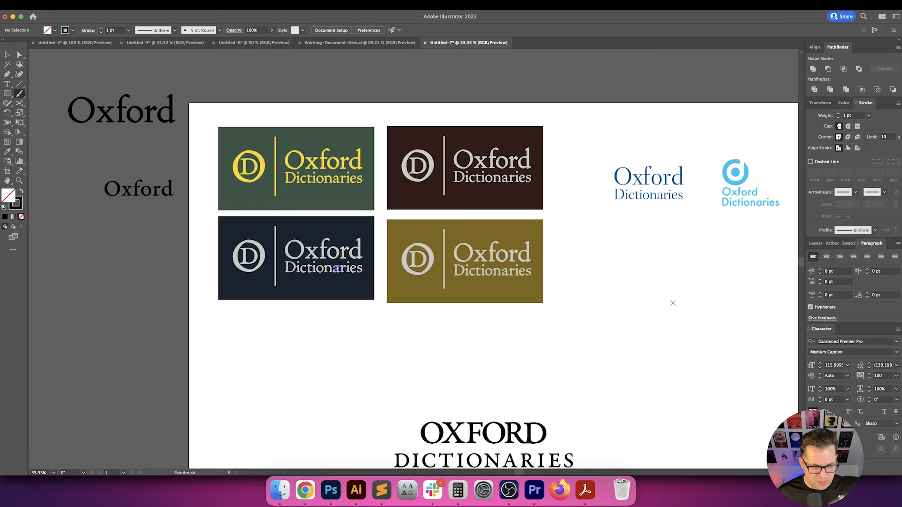
{"action": "key", "text": "v"}
Inspect the stacked layered O book lockup up close, including its outlines, and compare it with the two OD book lockups
{"action": "scroll", "coordinate": [671, 302], "scroll_direction": "down", "scroll_amount": 15}
{"action": "scroll", "coordinate": [620, 298], "scroll_direction": "right", "scroll_amount": 5}
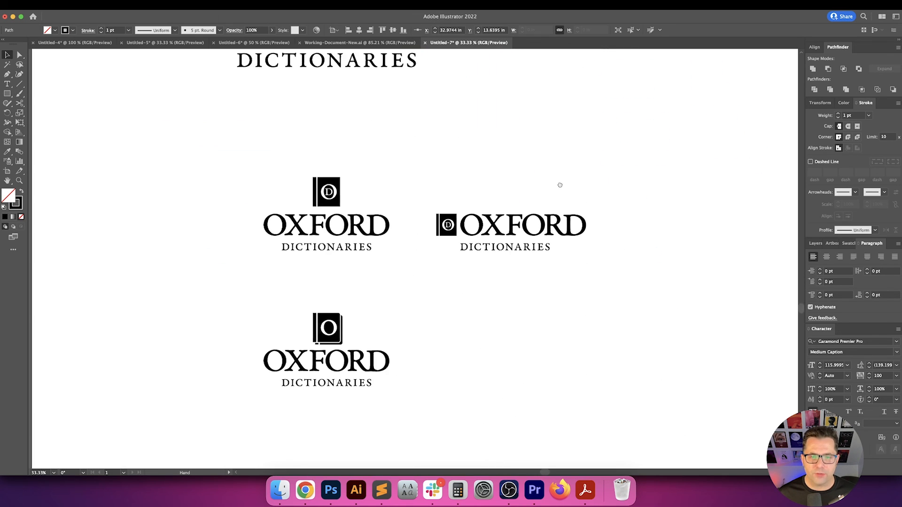
{"action": "left_click_drag", "start_coordinate": [560, 185], "coordinate": [555, 185]}
{"action": "left_click", "coordinate": [555, 382]}
{"action": "left_click_drag", "start_coordinate": [555, 382], "coordinate": [566, 372]}
{"action": "scroll", "coordinate": [374, 316], "scroll_direction": "up", "scroll_amount": 2}
{"action": "left_click_drag", "start_coordinate": [332, 303], "coordinate": [430, 310]}
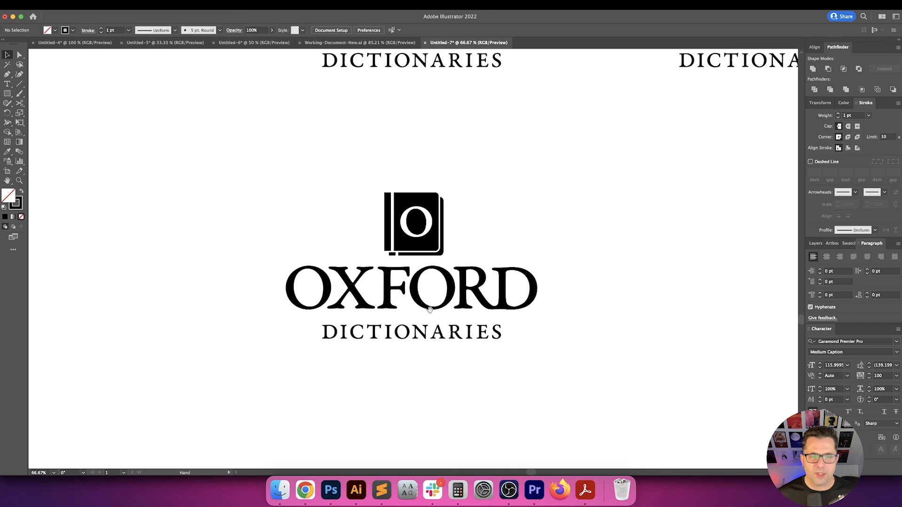
{"action": "left_click_drag", "start_coordinate": [213, 173], "coordinate": [624, 378]}
{"action": "left_click", "coordinate": [612, 391]}
{"action": "scroll", "coordinate": [397, 292], "scroll_direction": "right", "scroll_amount": 2}
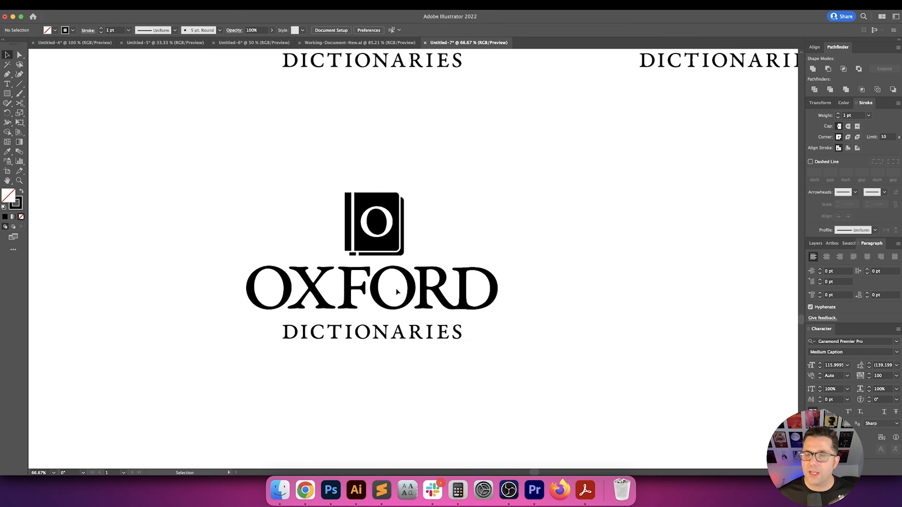
{"action": "left_click_drag", "start_coordinate": [199, 181], "coordinate": [549, 376]}
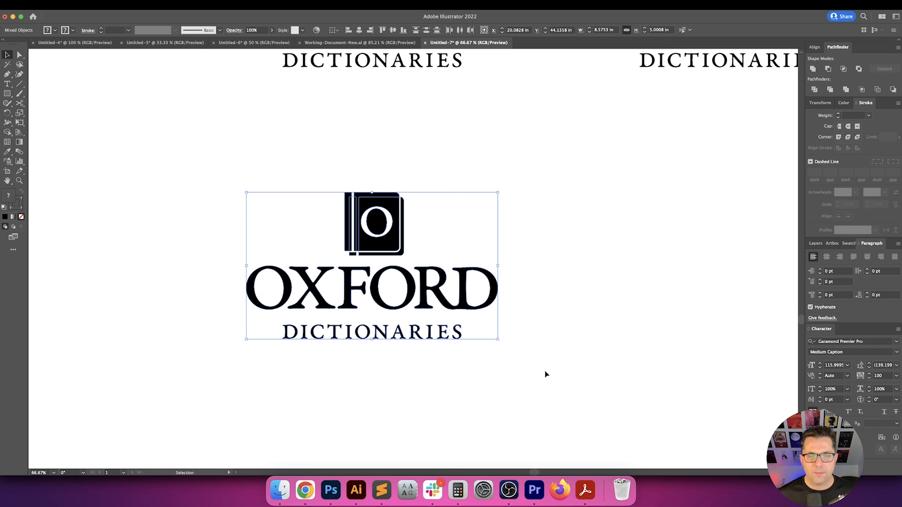
{"action": "left_click", "coordinate": [545, 373]}
{"action": "left_click_drag", "start_coordinate": [558, 371], "coordinate": [515, 371]}
{"action": "key", "text": "super+minus"}
{"action": "key", "text": "super+minus"}
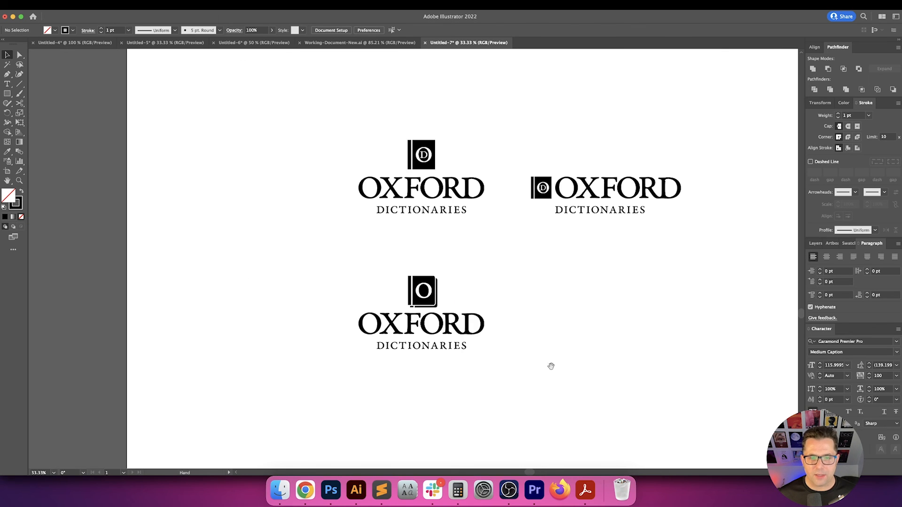